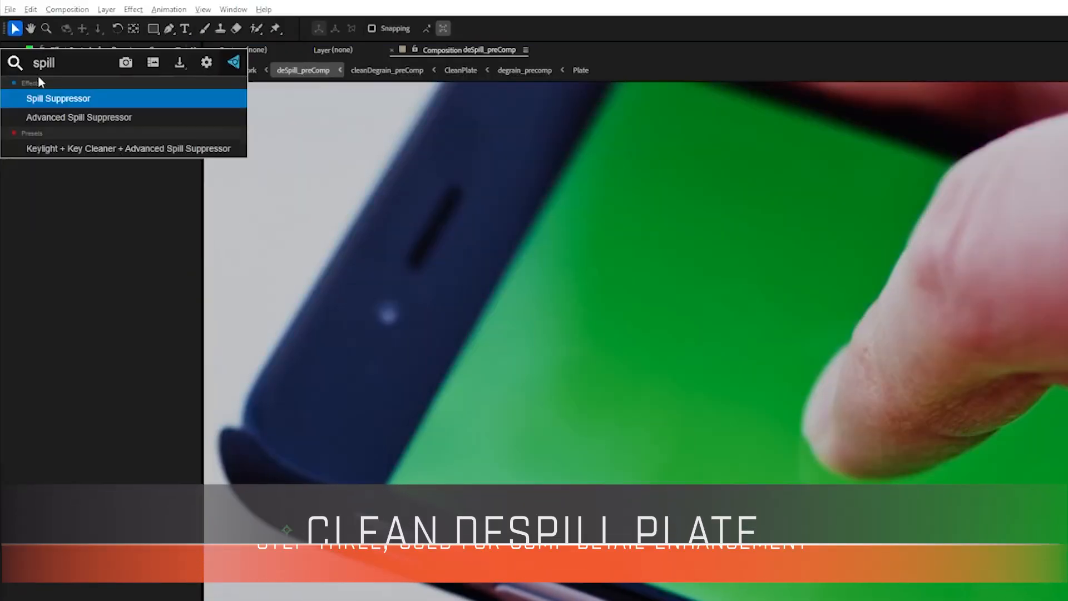
- Apply the Advanced Spill Suppressor effect to the layer in the deSpill_preComp composition
double_click(62, 117)
click(142, 144)
click(134, 154)
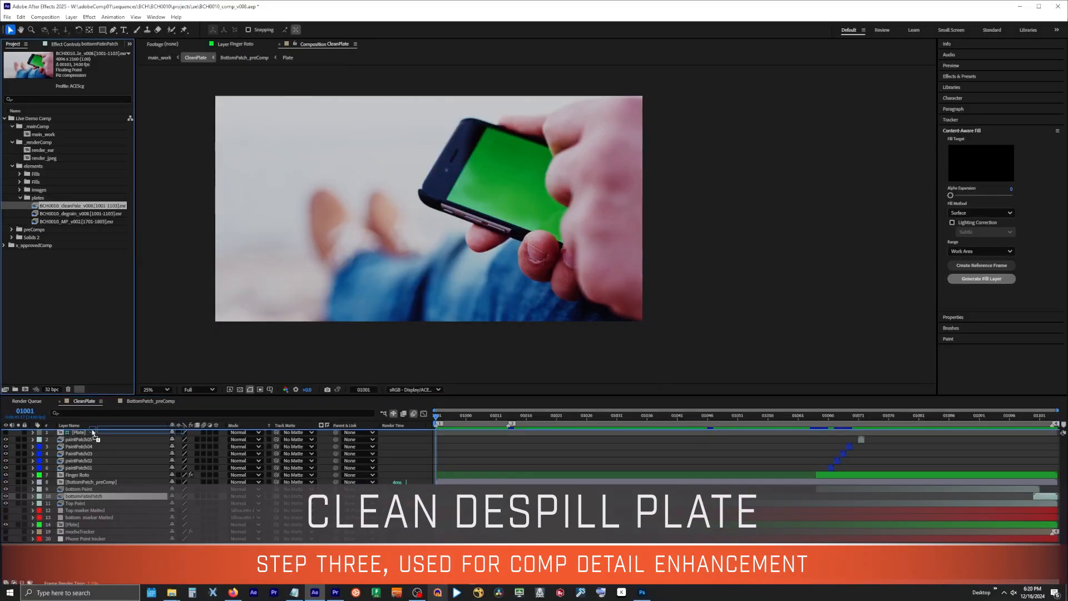
- Compare the rendered BCH0010_cleanPlate_v008 layer with the layers beneath it by toggling layer visibility in the CleanPlate composition
click(5, 433)
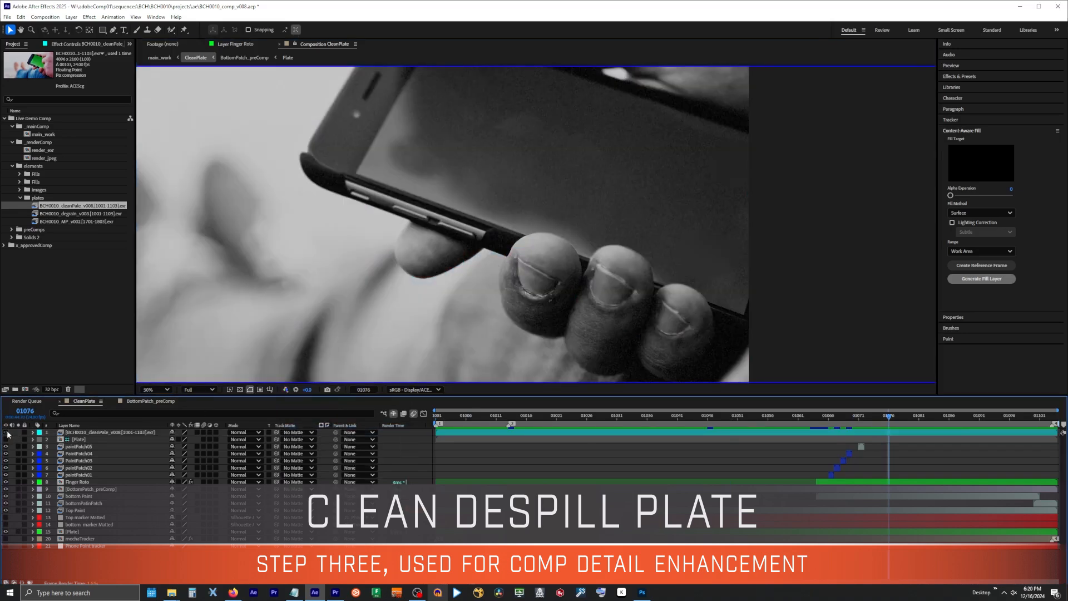
click(7, 440)
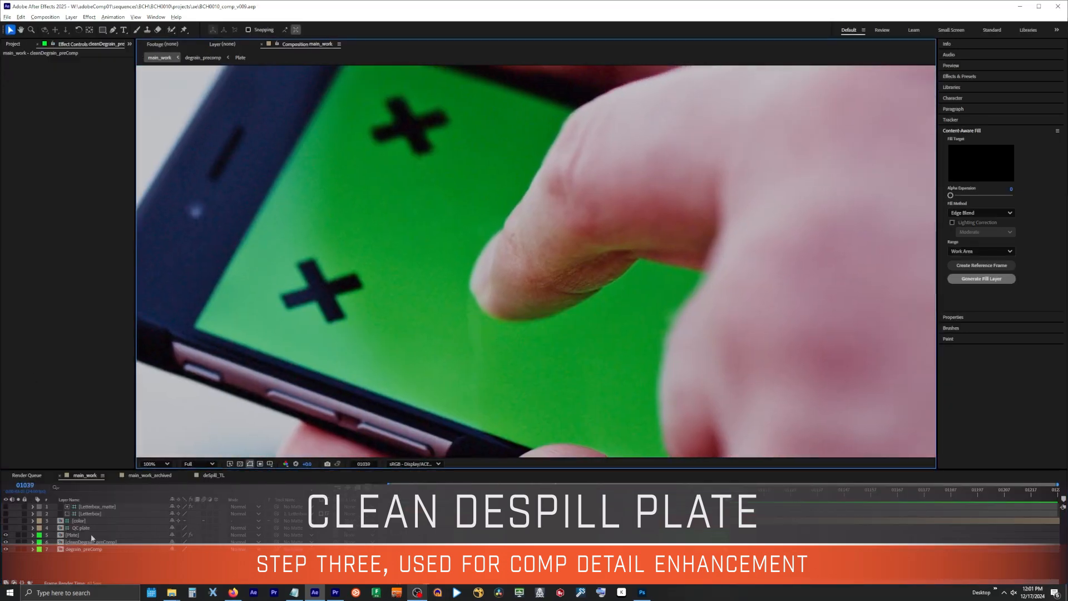
- Hide the Plate layer in main_work and toggle cleanDegrain_preComp to compare the plates in the blue channel
key(alt+3)
click(72, 535)
key(alt+3)
click(6, 536)
key(alt+3)
click(6, 542)
click(6, 542)
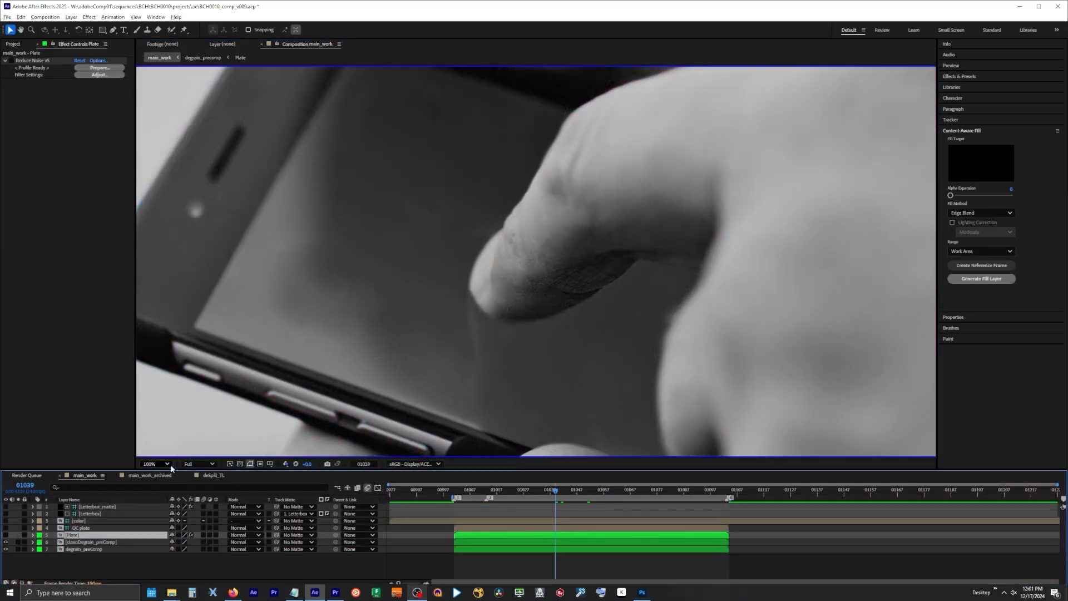
- Compare cleanDegrain_preComp with degrain_precomp at a later frame by toggling the upper layer's visibility
drag(583, 492, 665, 493)
key(alt+3)
click(5, 542)
click(5, 543)
click(6, 543)
click(73, 549)
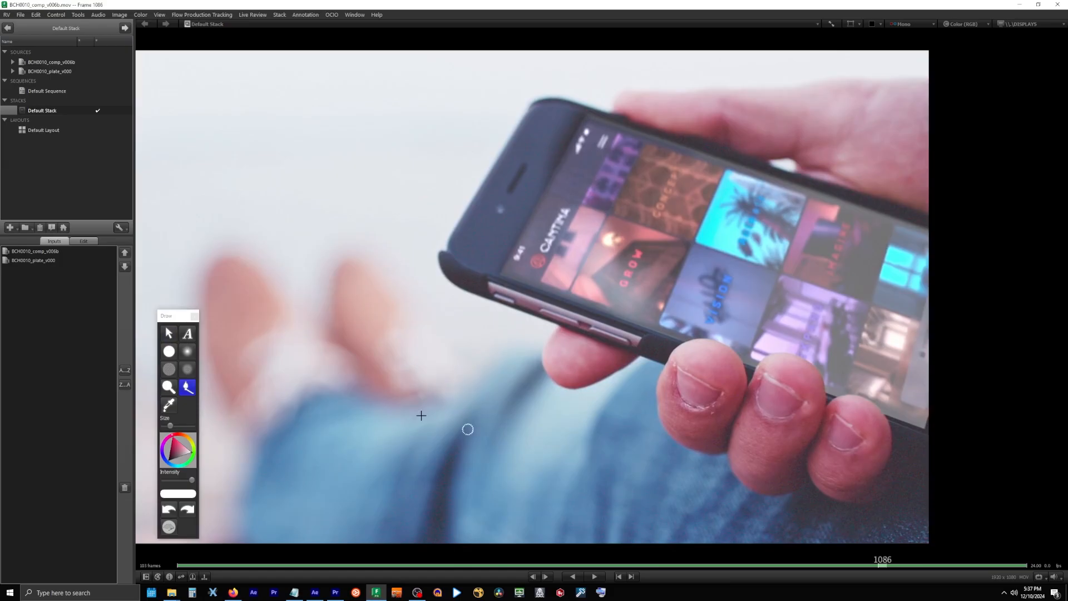
- Switch RV's annotation tool to the select tool, switch to After Effects and examine main_work_archived a few frames further on
click(168, 334)
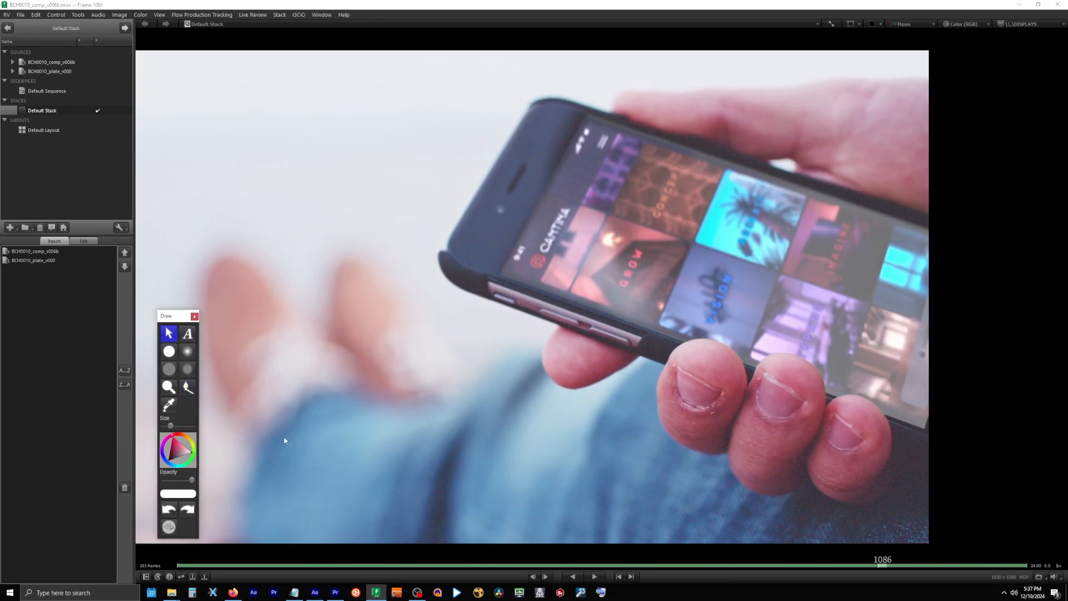
click(315, 593)
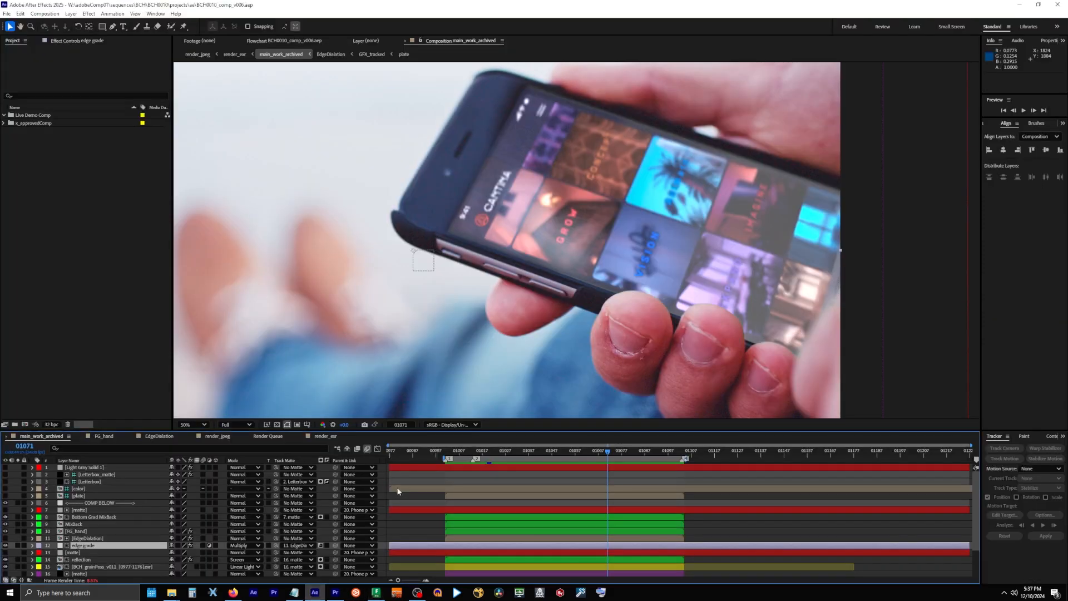
mouse_move(606, 453)
mouse_down()
mouse_move(538, 456)
mouse_move(616, 456)
mouse_up()
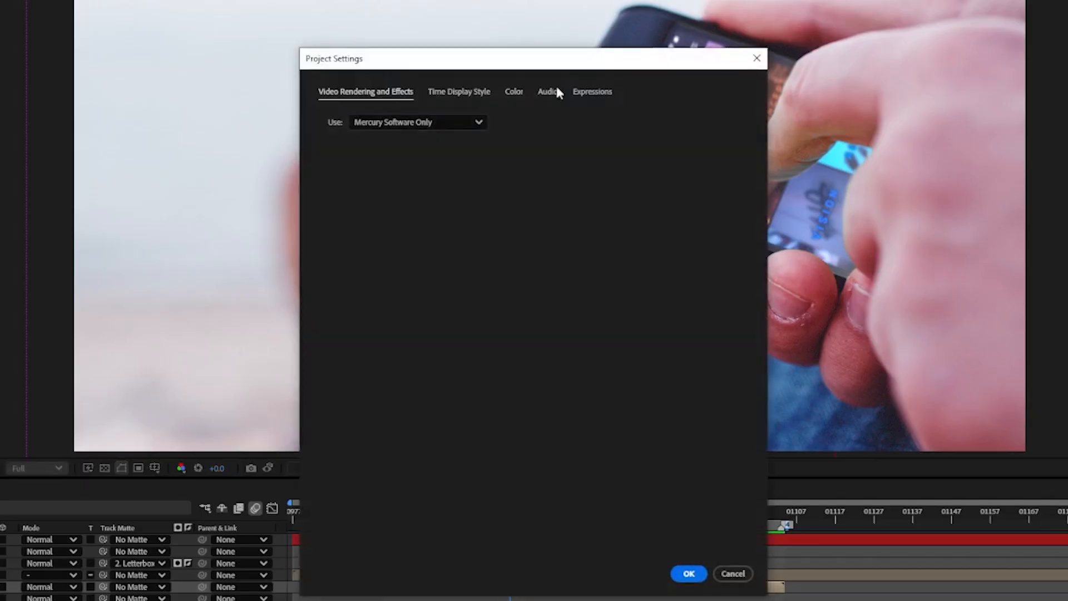
- In the project's color settings, review the OCIO color managed engine, the ACES 1.3 Studio v1.0 configuration and the working color space
click(515, 95)
drag(530, 60, 509, 30)
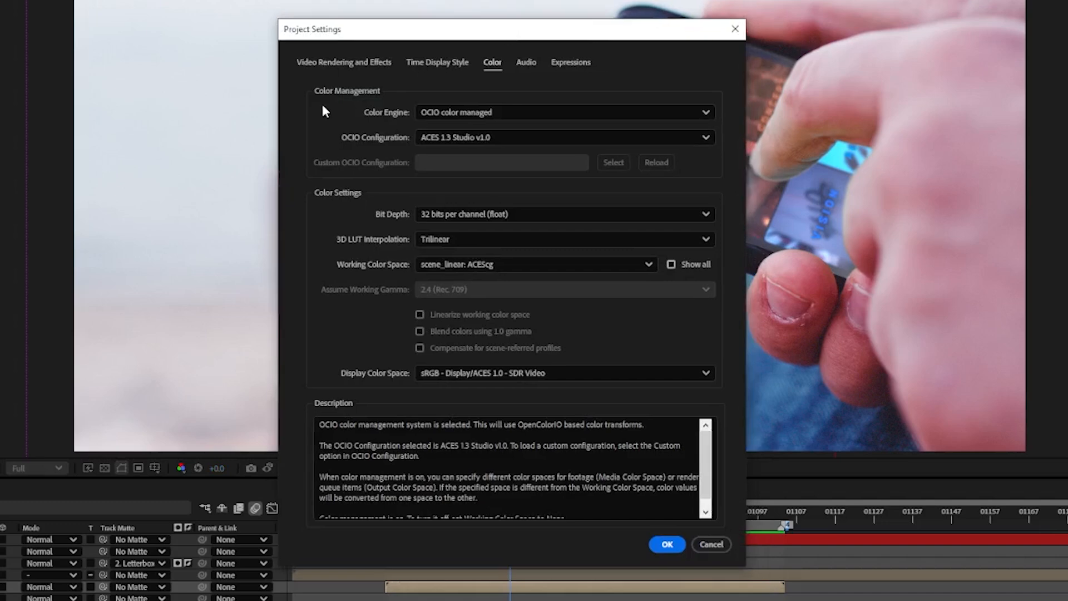
click(471, 114)
click(472, 146)
click(476, 136)
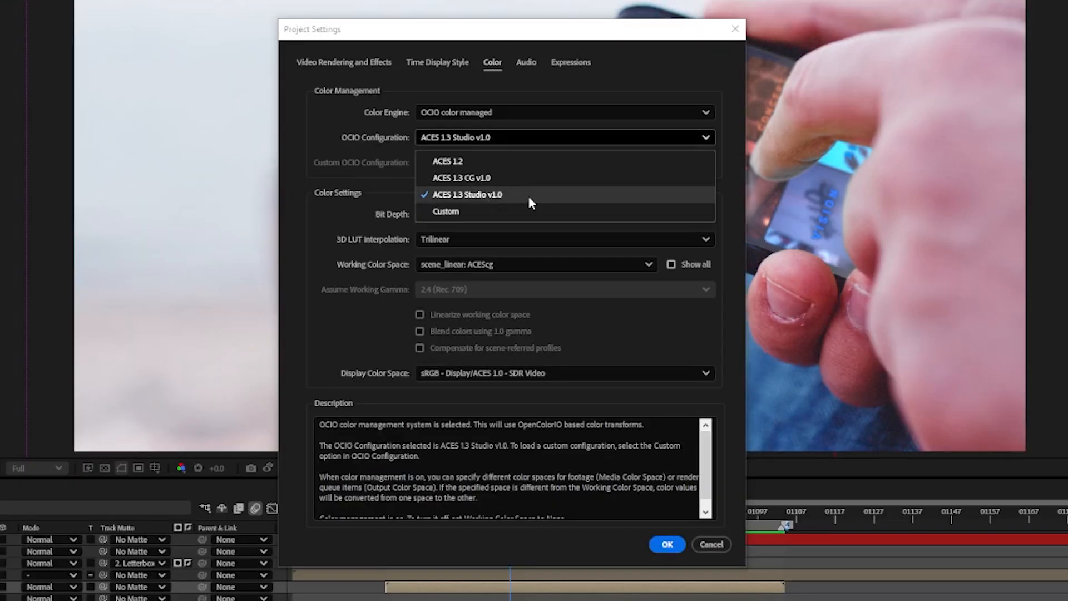
click(527, 213)
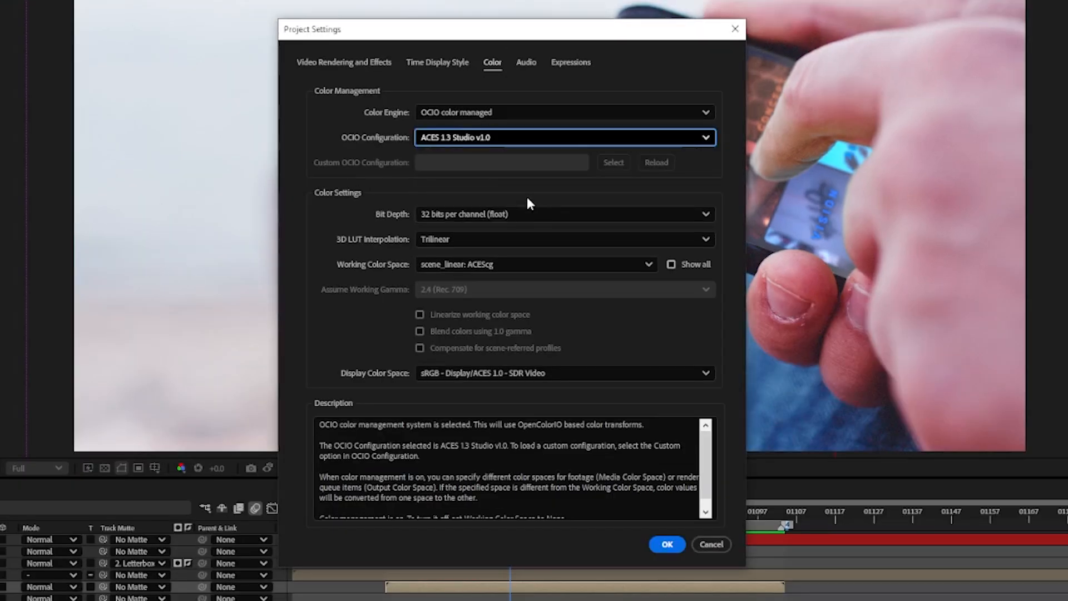
click(522, 264)
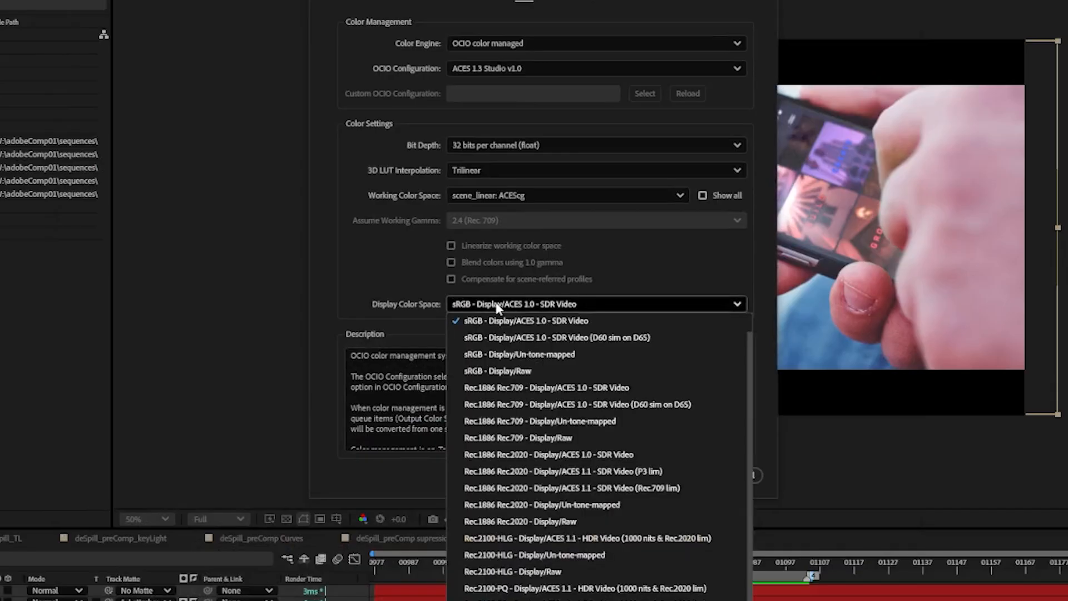
- Choose sRGB - Display/ACES 1.0 - SDR Video as the project's display color space and accept the project settings
scroll(609, 314, up, 1)
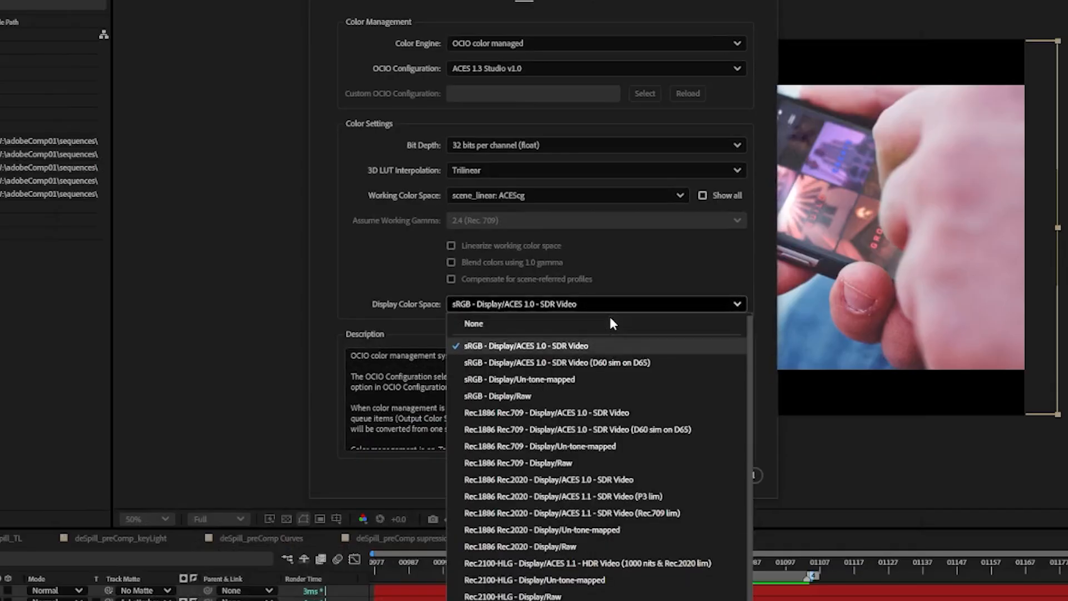
click(588, 346)
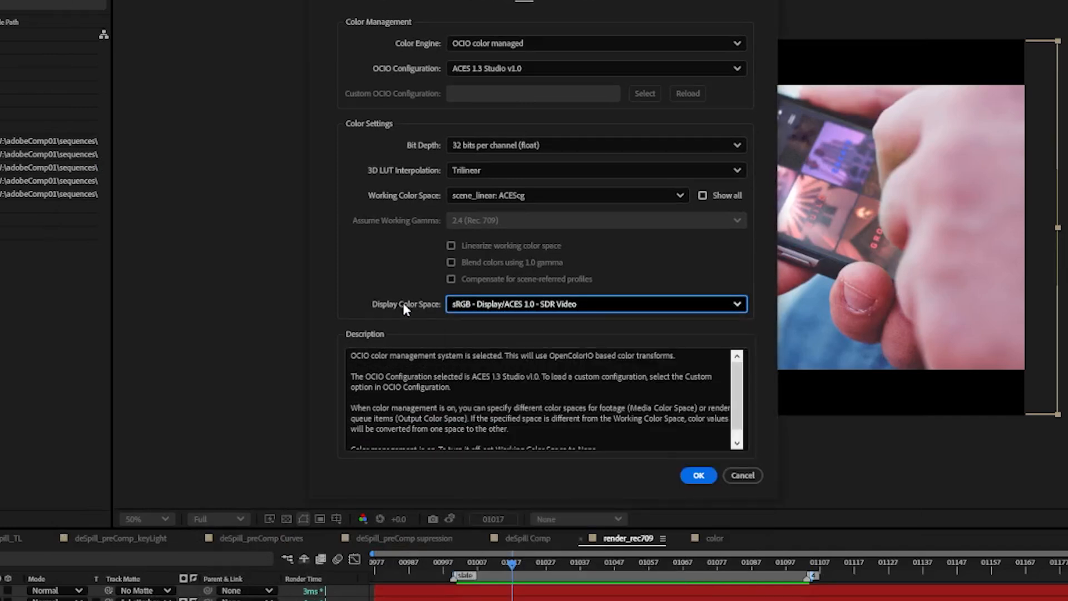
click(698, 476)
- Set the composition viewer's display color space to None
click(584, 519)
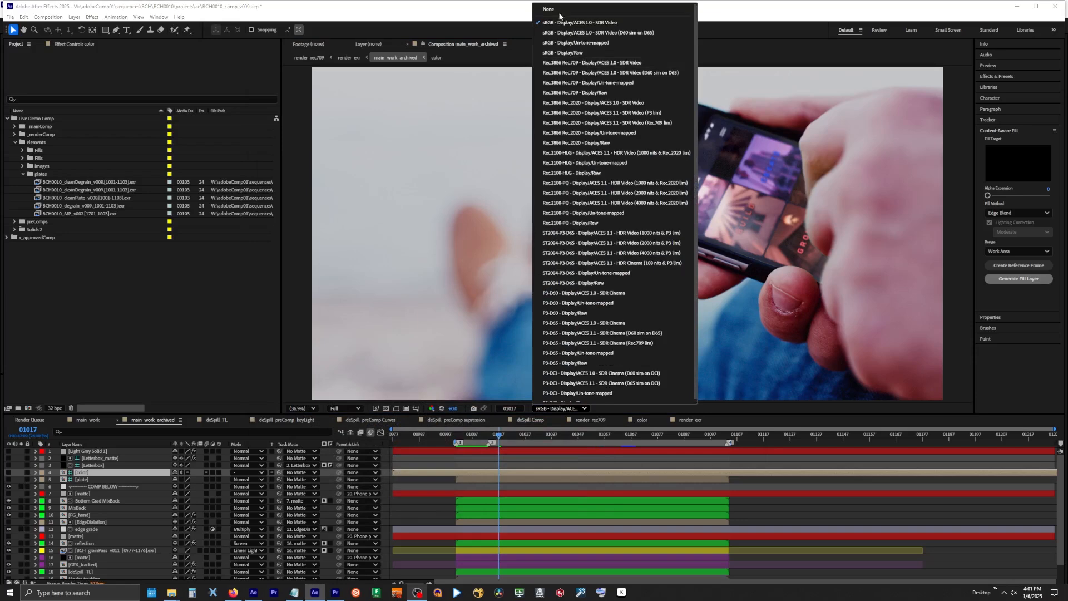
click(553, 10)
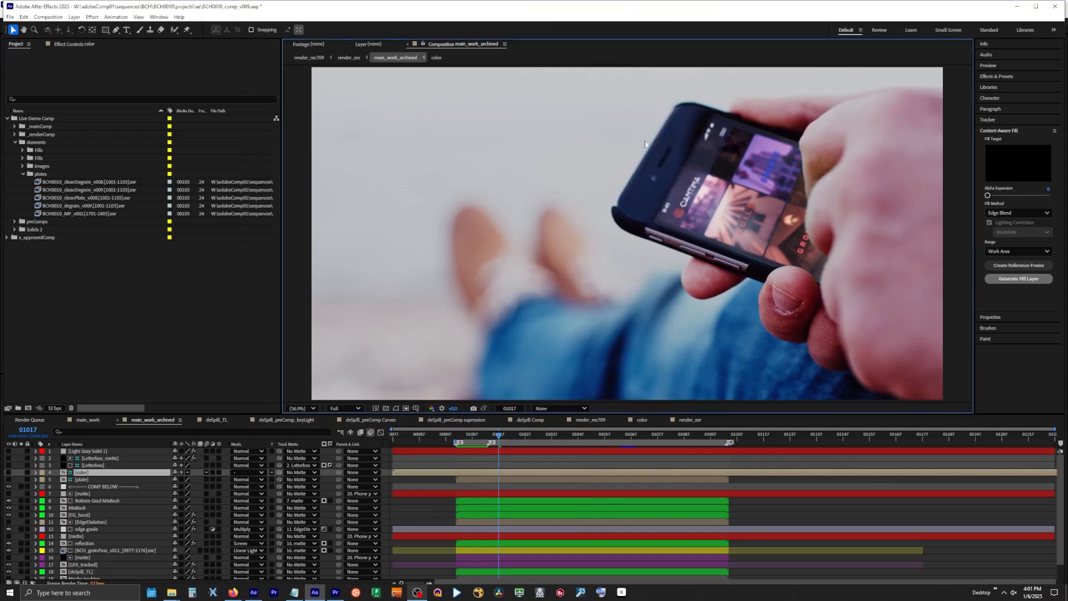
click(549, 407)
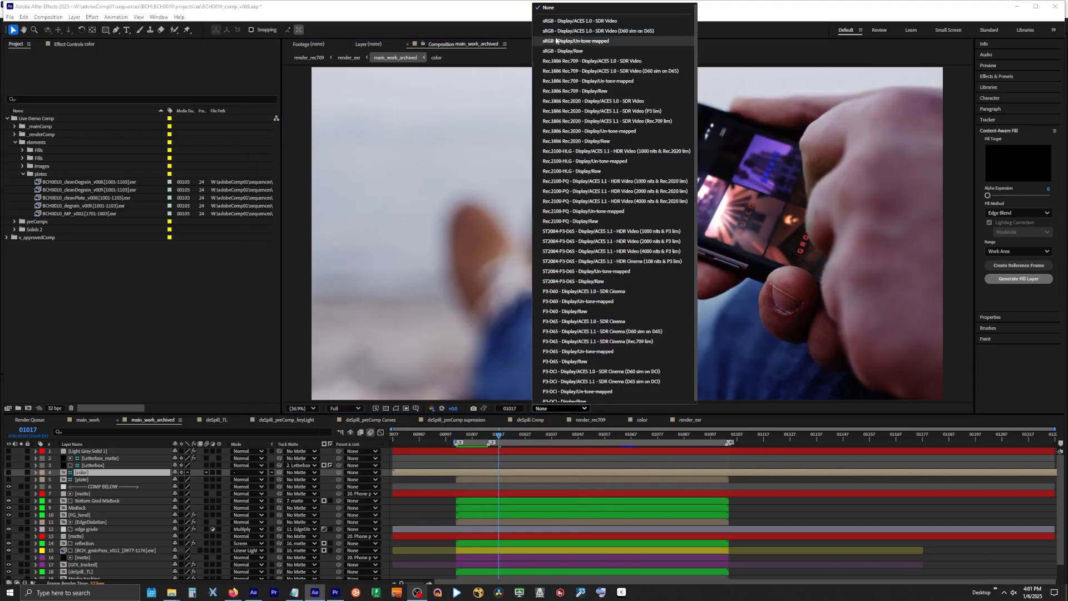
click(556, 11)
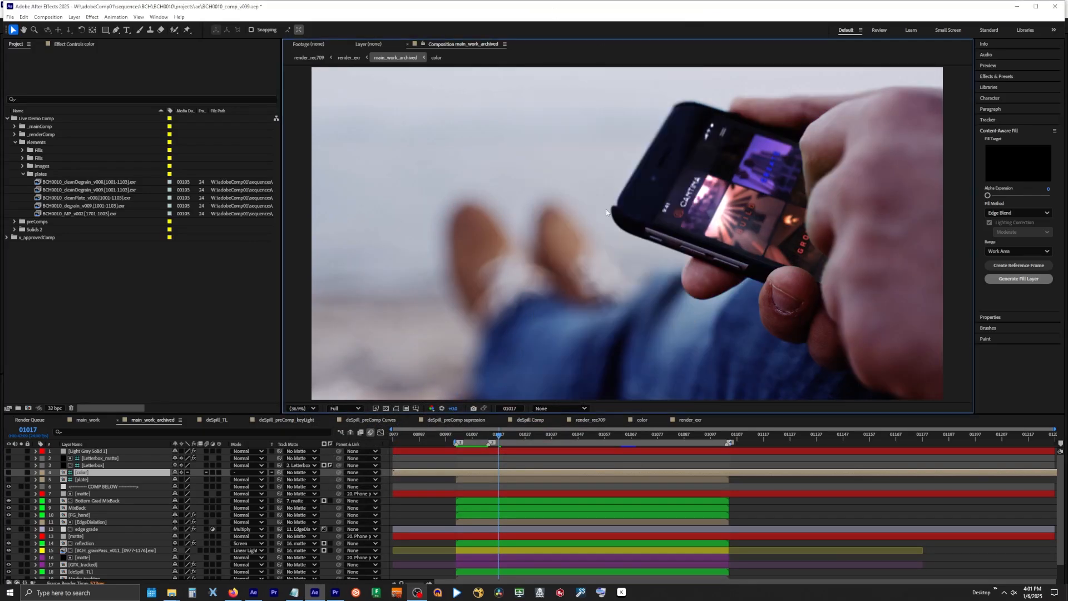
- Toggle the color layer's visibility in main_work_archived to compare the image with and without its color transform
click(81, 474)
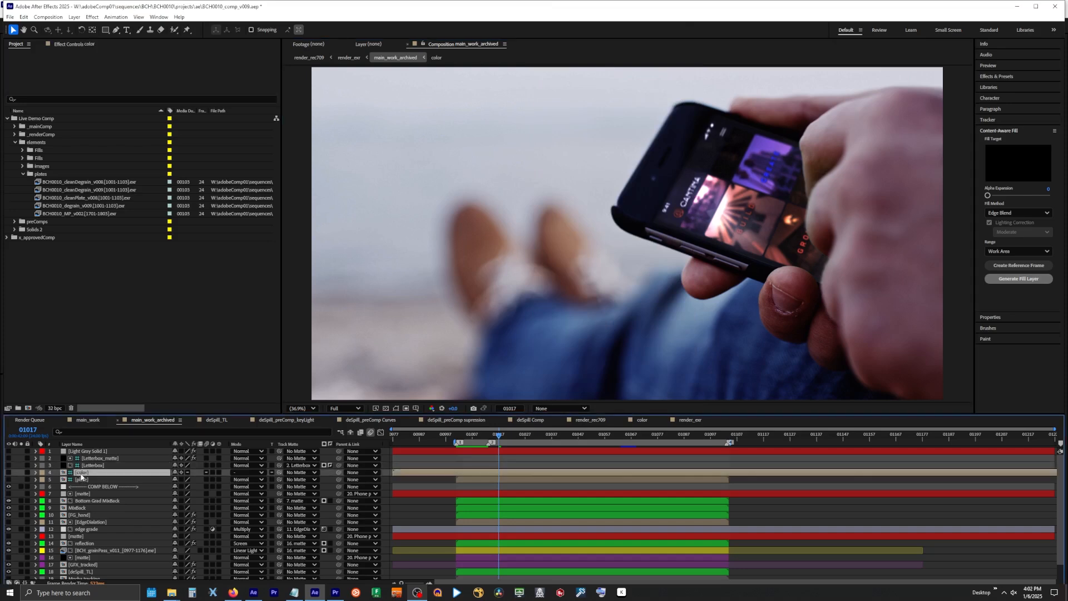
click(8, 473)
click(9, 473)
click(8, 473)
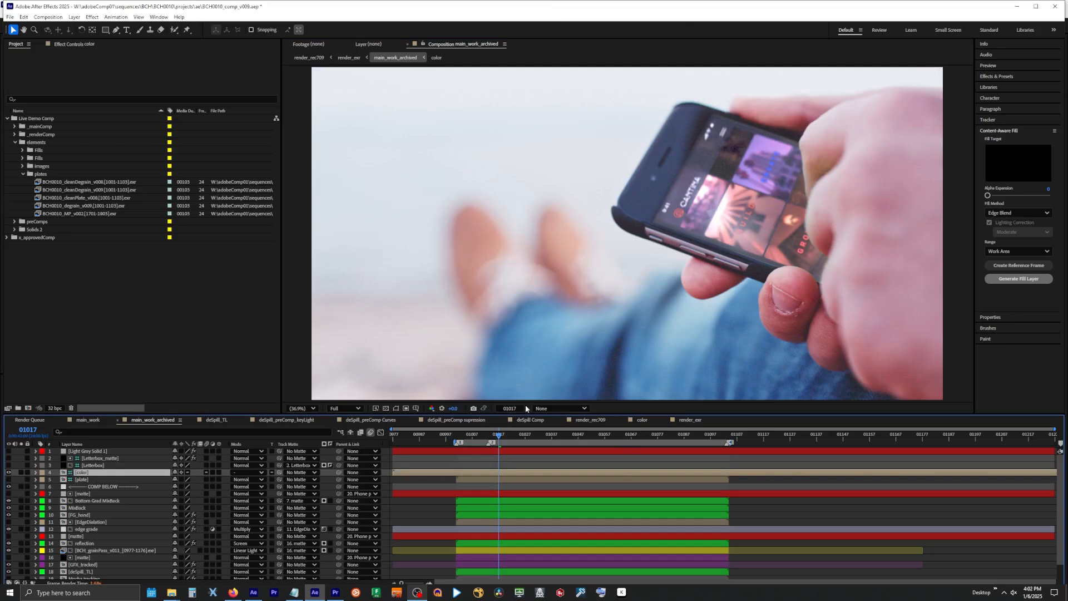
- Hide the color layer and set the viewer's display color space to sRGB - Display/ACES 1.0 - SDR Video
click(8, 473)
click(569, 411)
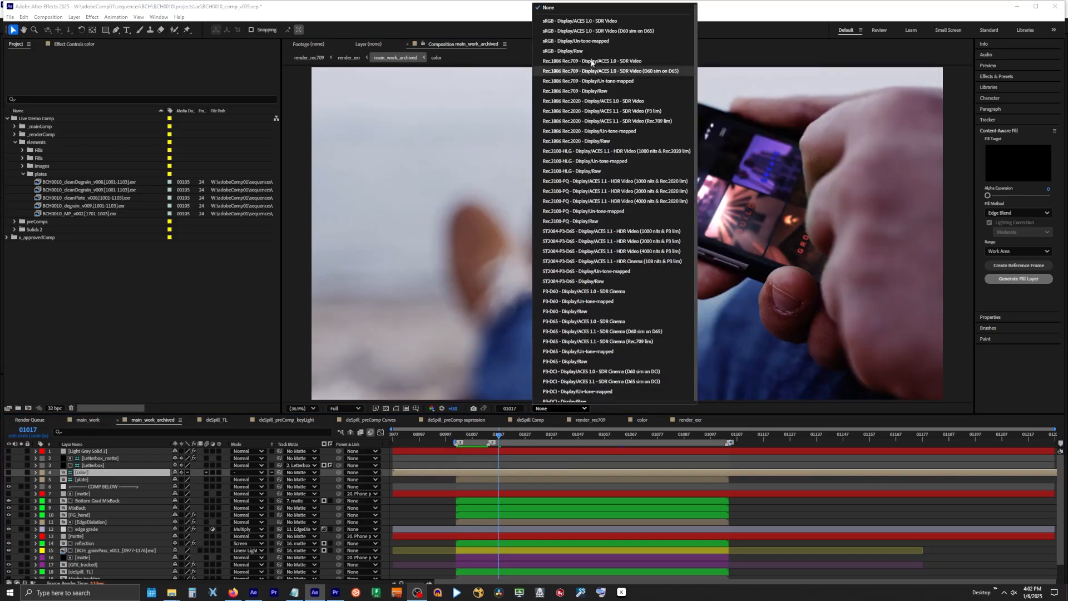
click(584, 22)
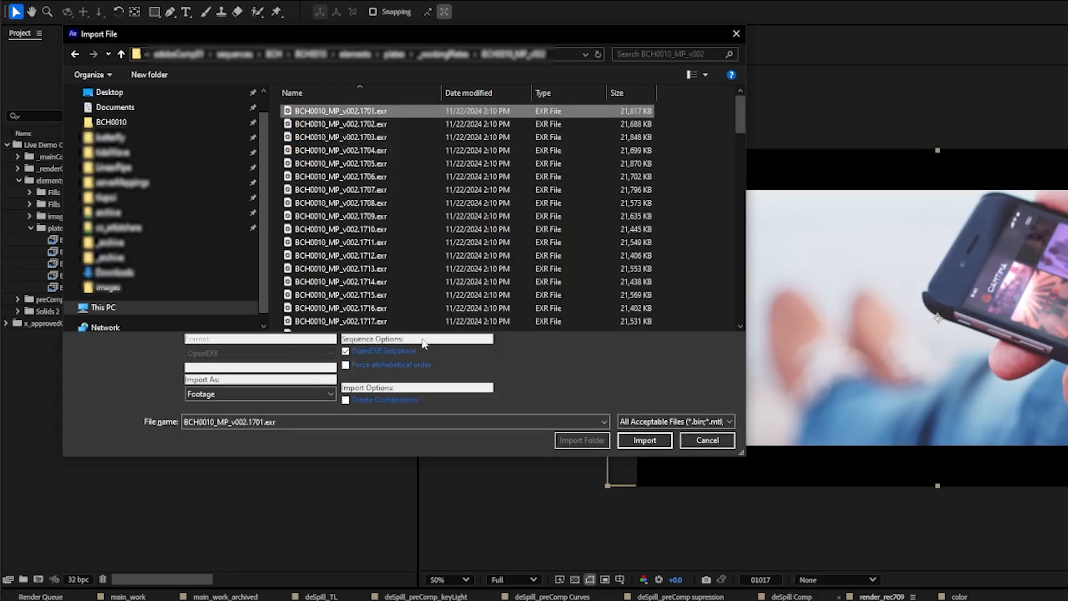
- Import the BCH0010_MP_v002 frames as an OpenEXR sequence and override its media color space with ACES/ACEScg
click(645, 440)
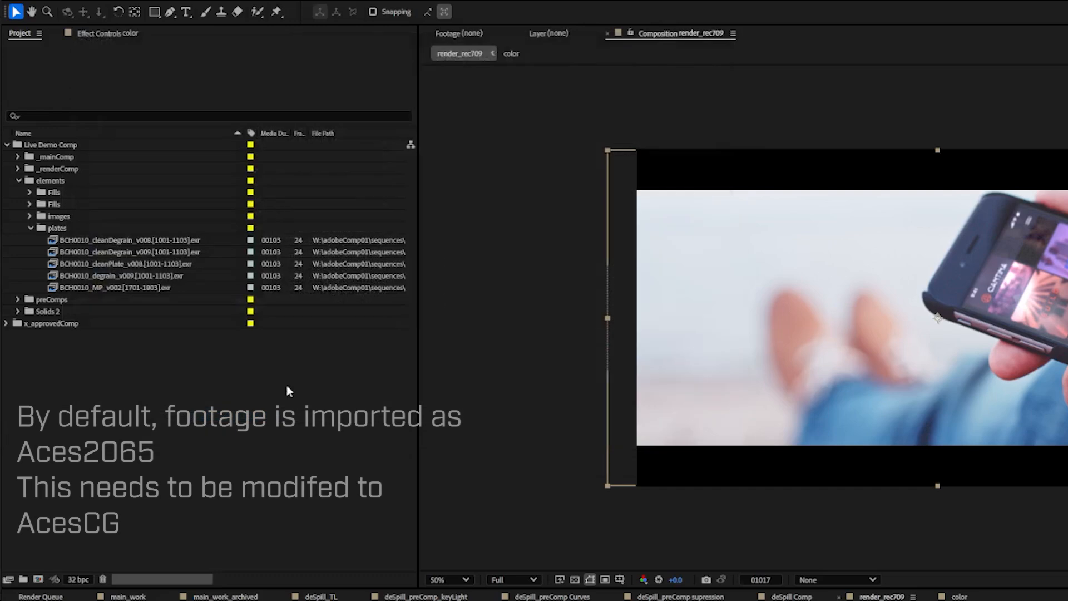
click(8, 580)
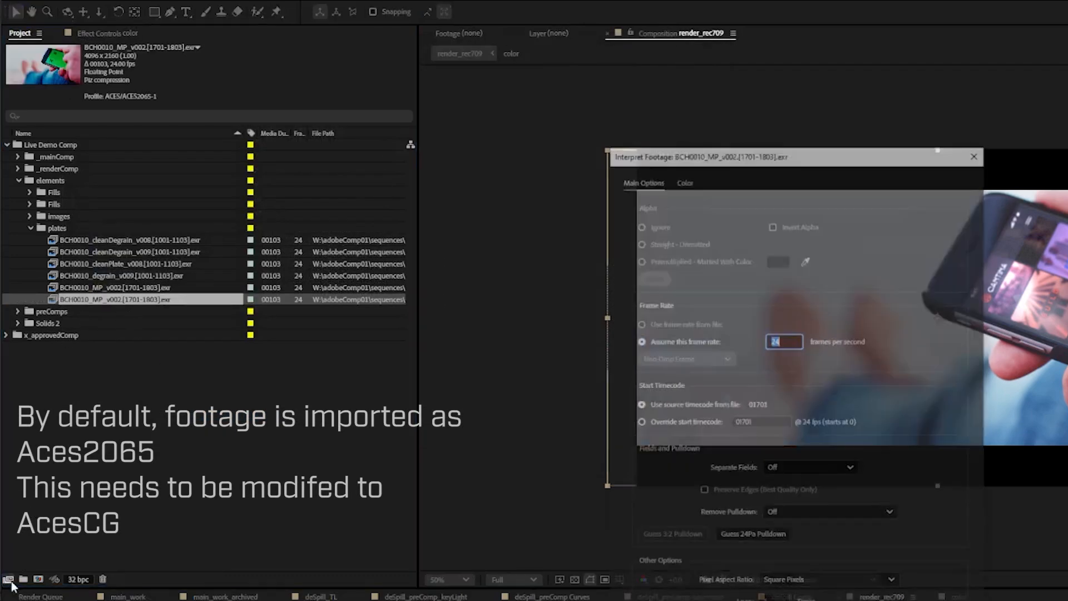
click(684, 177)
click(813, 262)
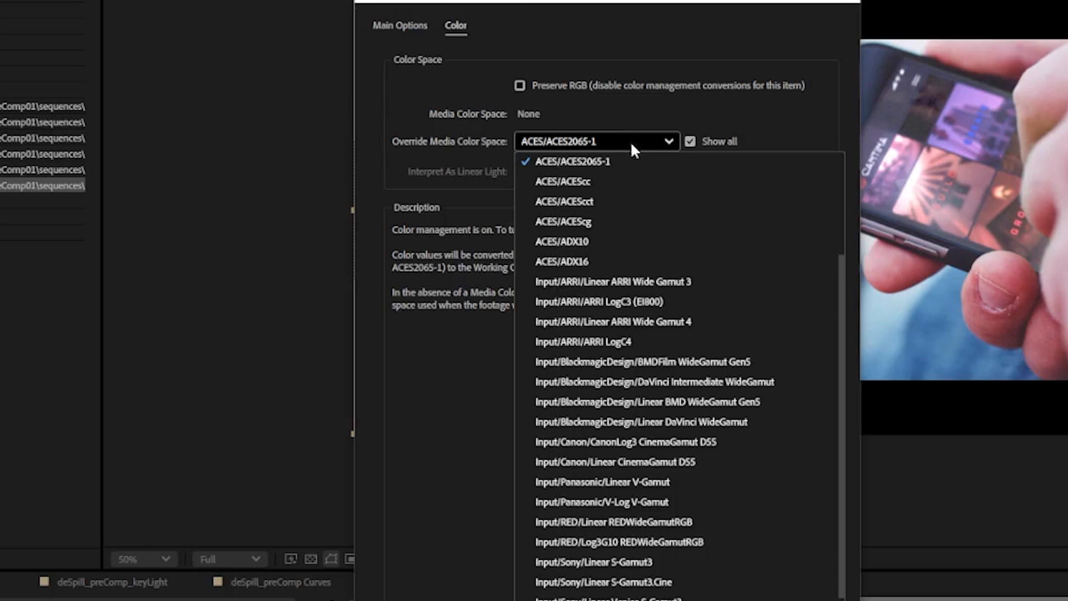
click(573, 222)
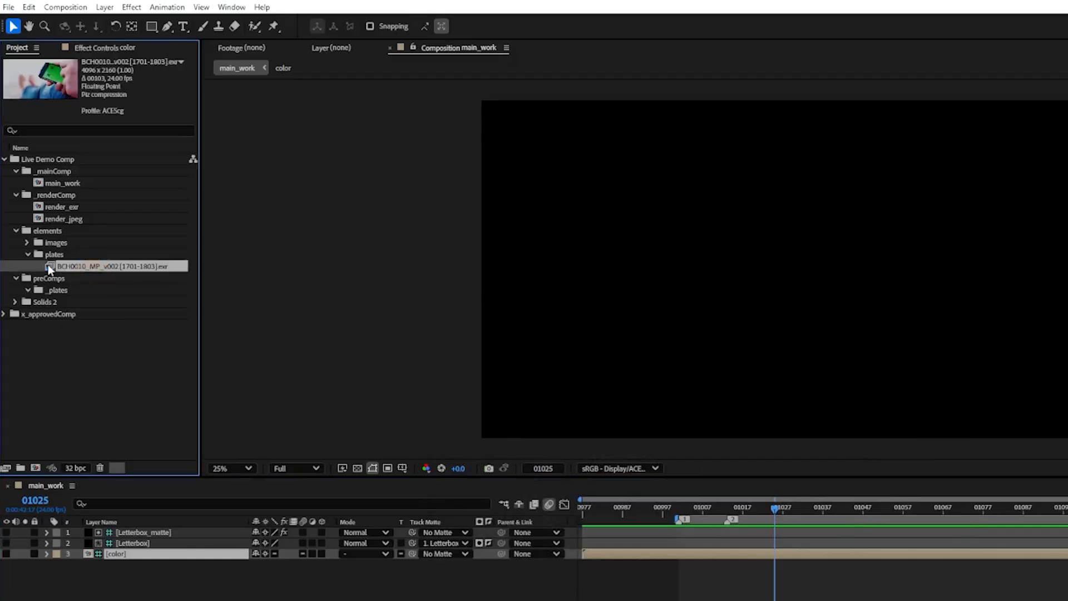
- Create a composition from the BCH0010_MP_v002 footage and set its start frame to 1001
drag(49, 269, 35, 467)
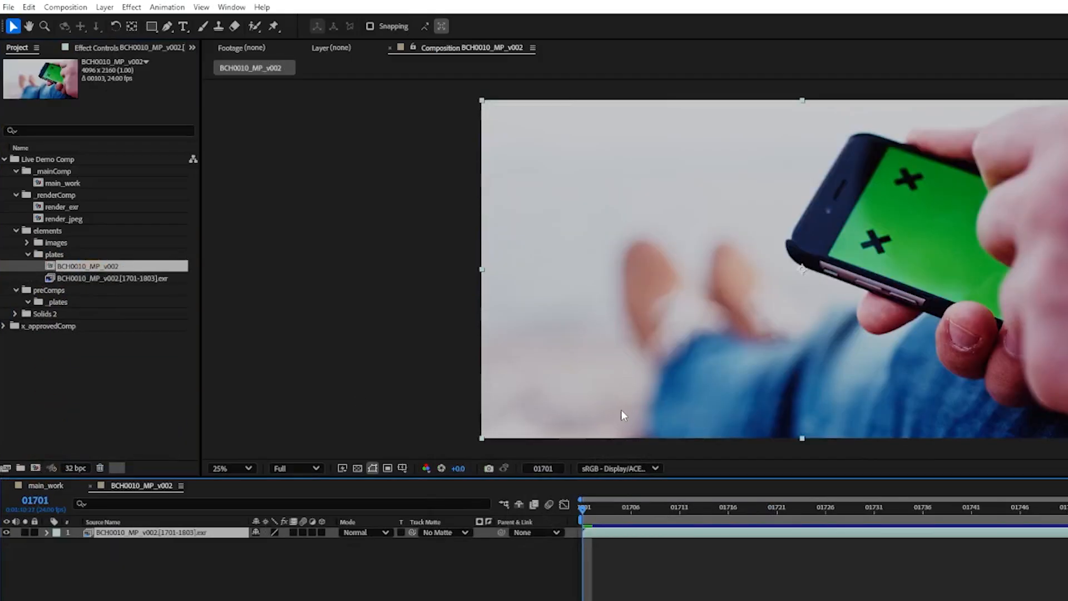
click(65, 6)
click(89, 40)
click(729, 488)
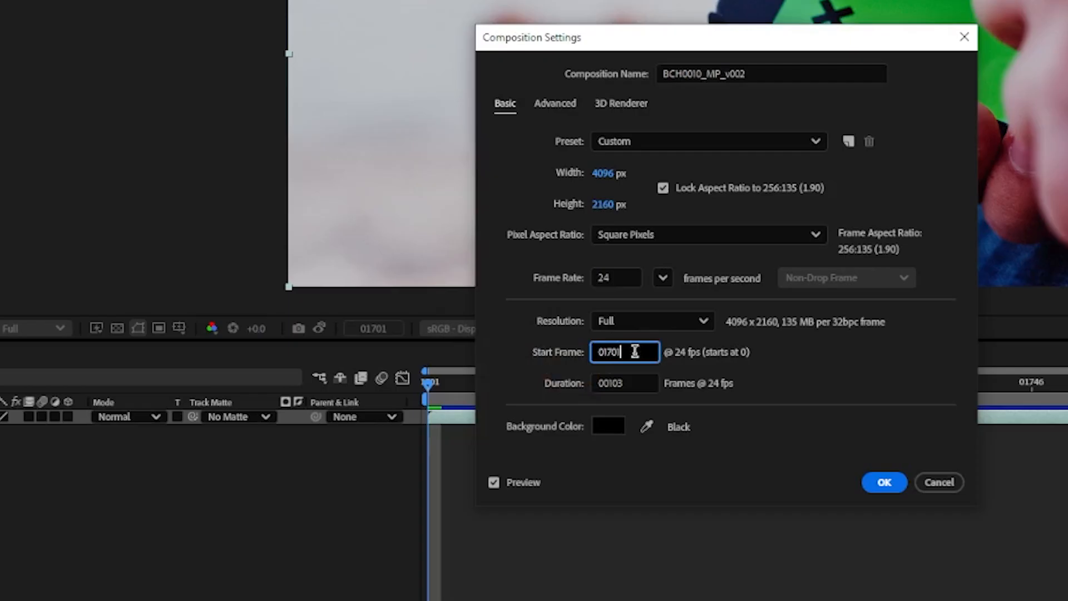
drag(635, 352, 562, 363)
text(1001)
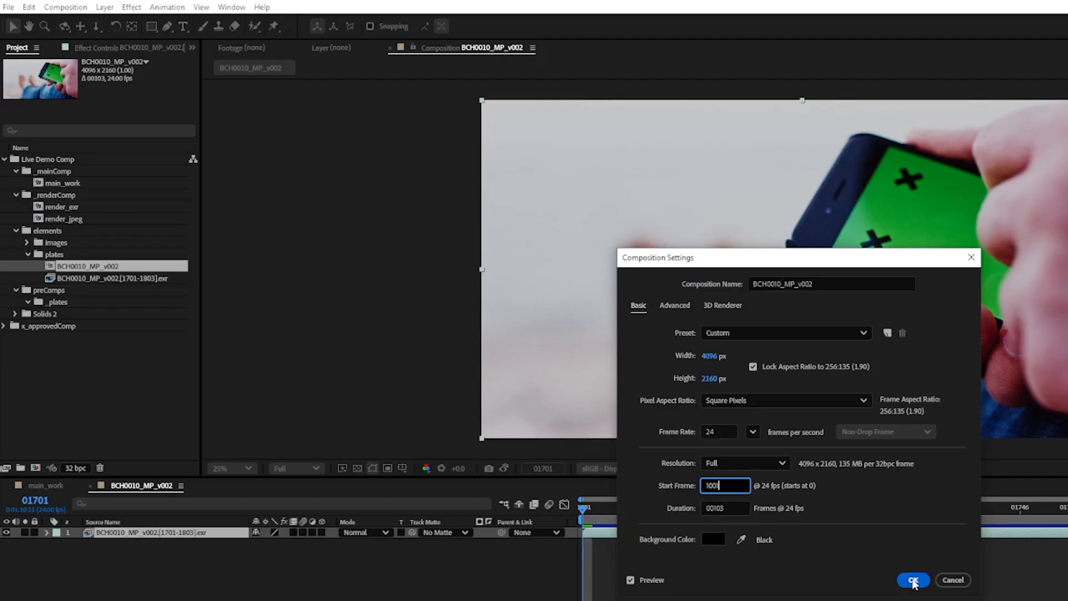
click(914, 581)
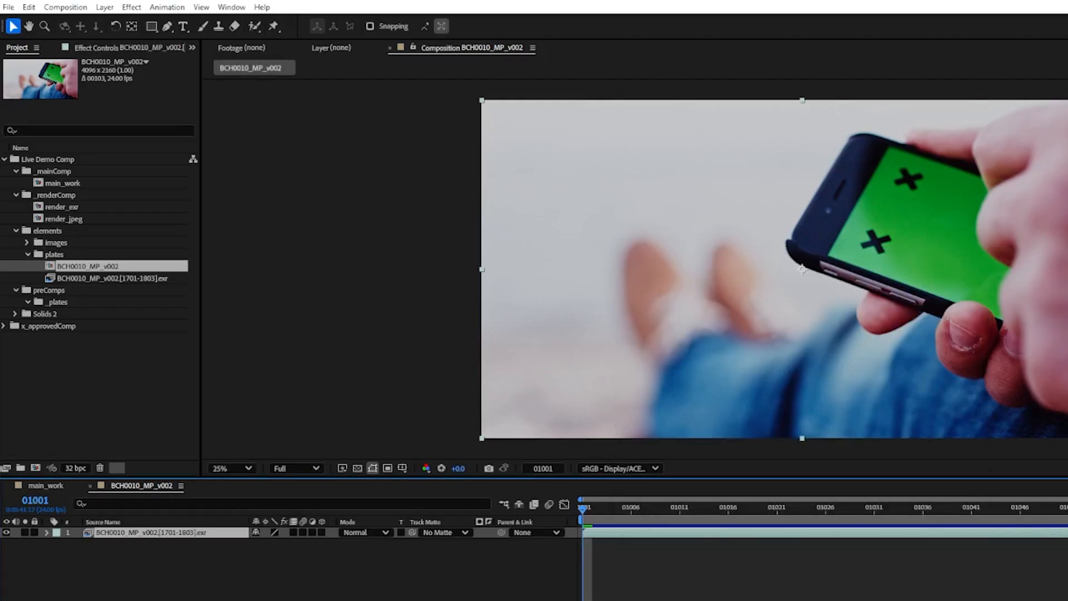
- Rename the new composition as Plate and move it into the _plates folder under preComps
click(73, 264)
key(Return)
text(Plate)
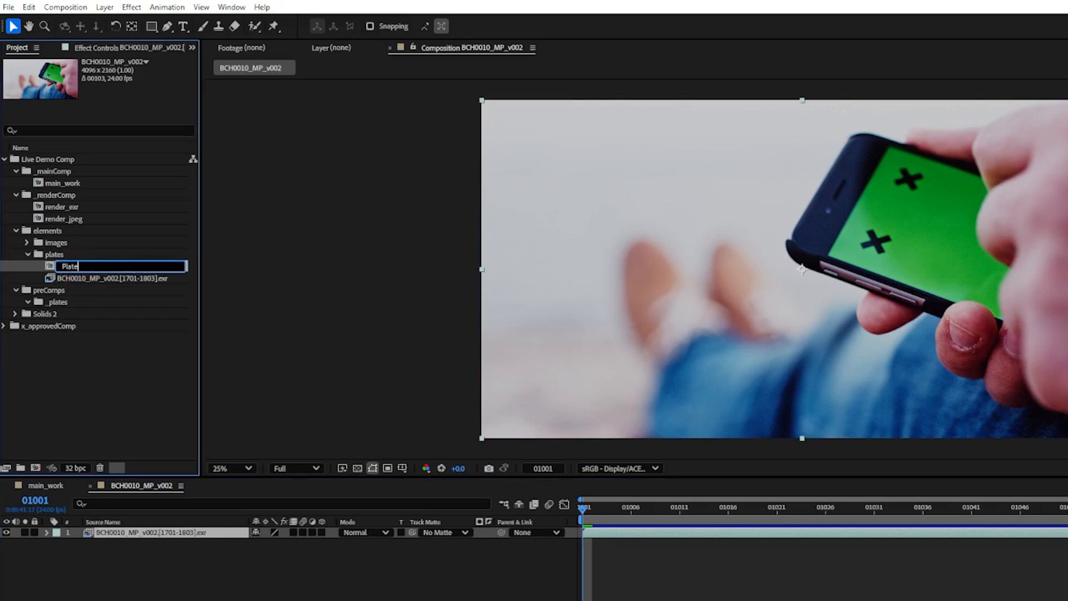
key(Return)
drag(68, 283, 62, 308)
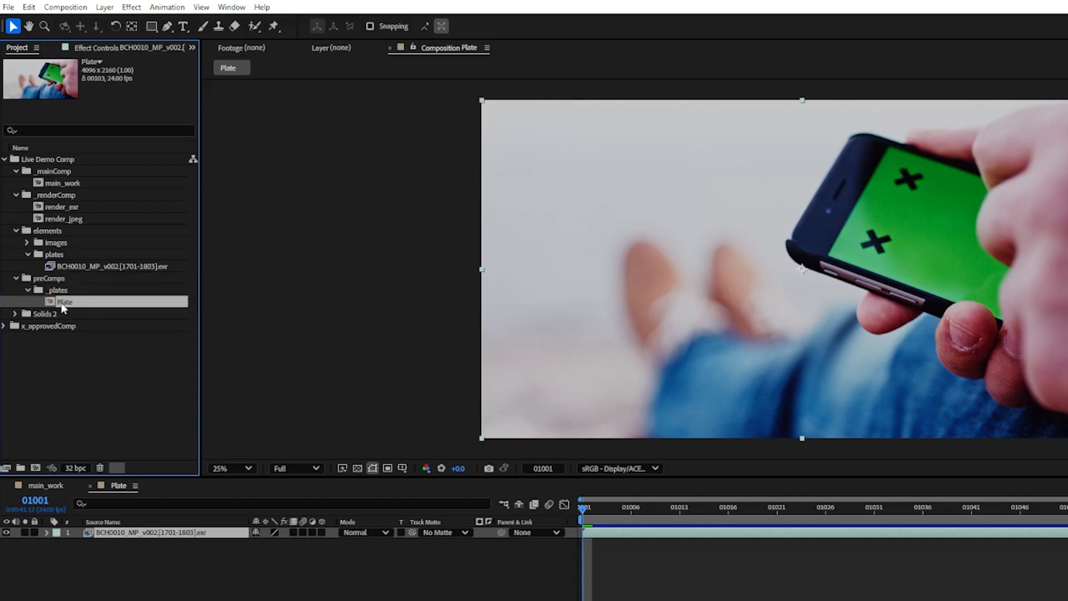
- Add the Plate composition to main_work below the color layer and align its start with marker 1 at frame 01001
click(49, 485)
drag(49, 300, 72, 565)
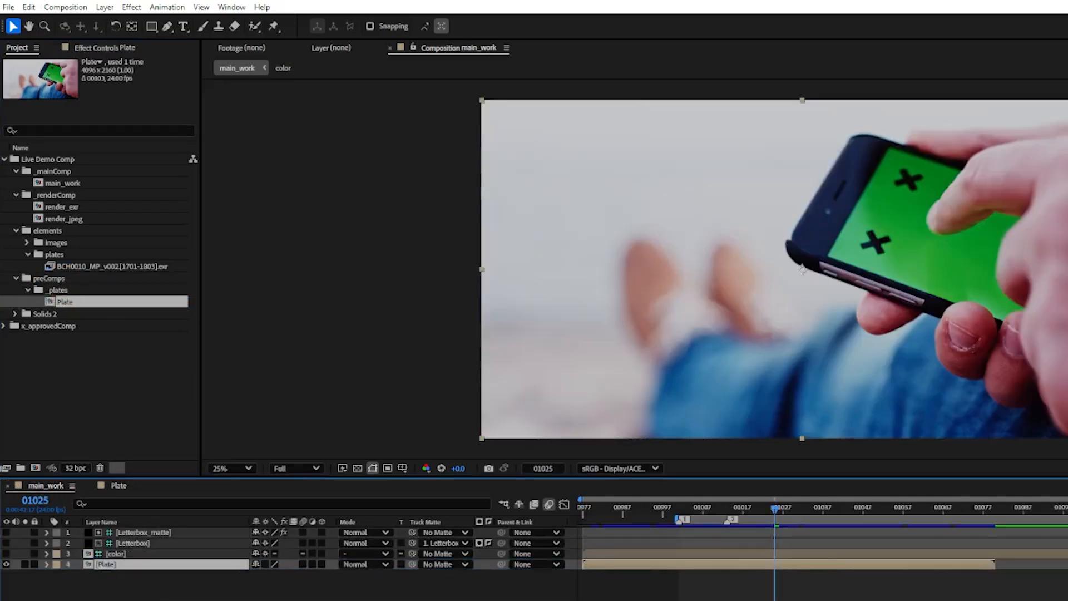
key(1)
key(bracketleft)
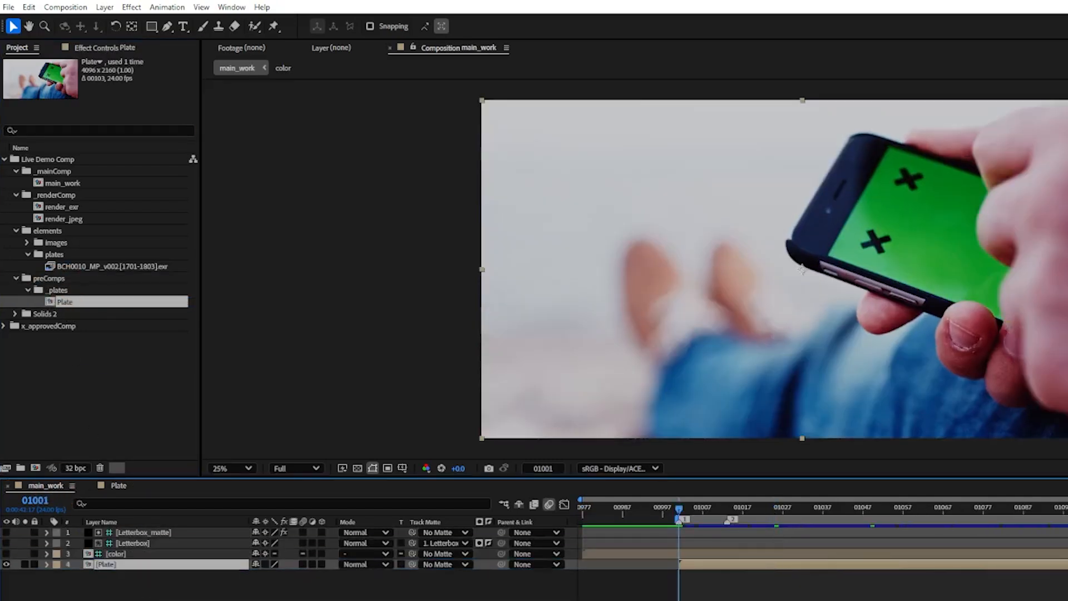
- Toggle the color layer's visibility in main_work to compare the plate, and play back the composition
click(7, 554)
click(6, 553)
key(space)
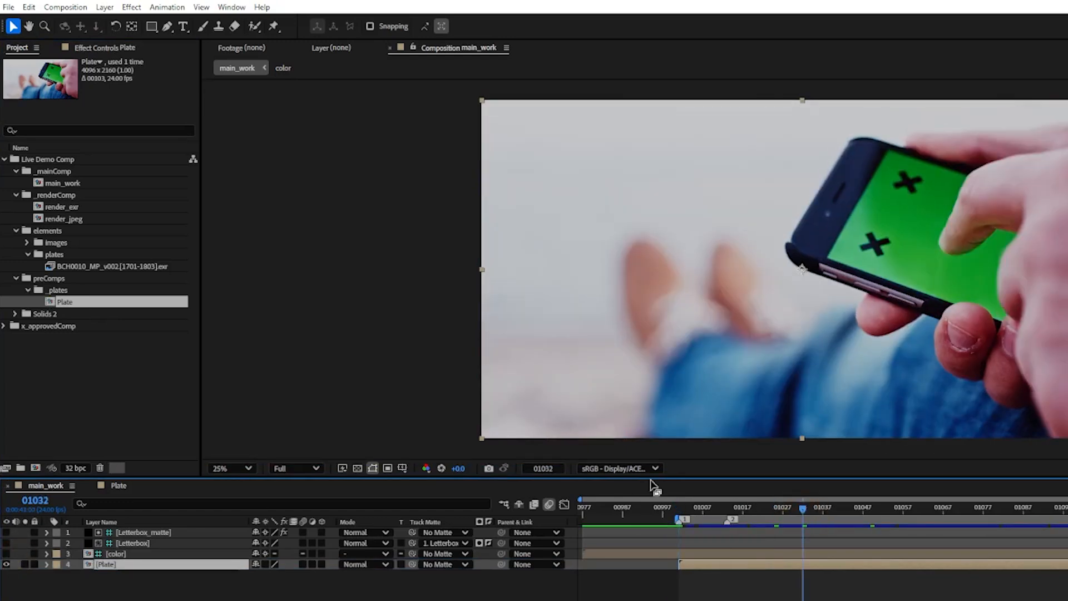
- Compare the color layer on and off with the viewer's display transform at None, and restore sRGB - Display/ACES 1.0 - SDR Video
click(617, 469)
click(624, 7)
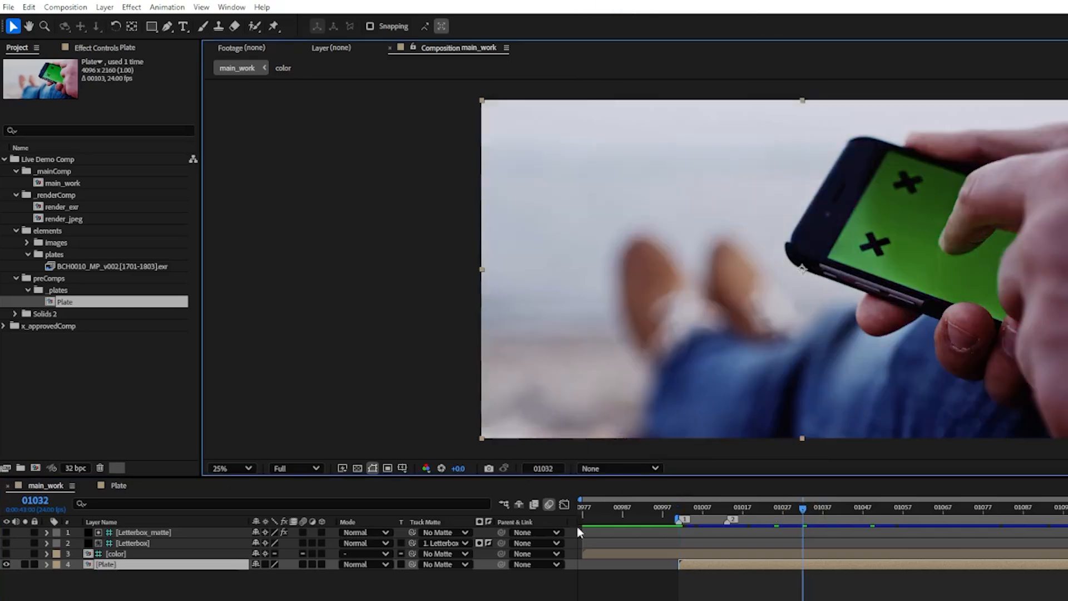
click(7, 554)
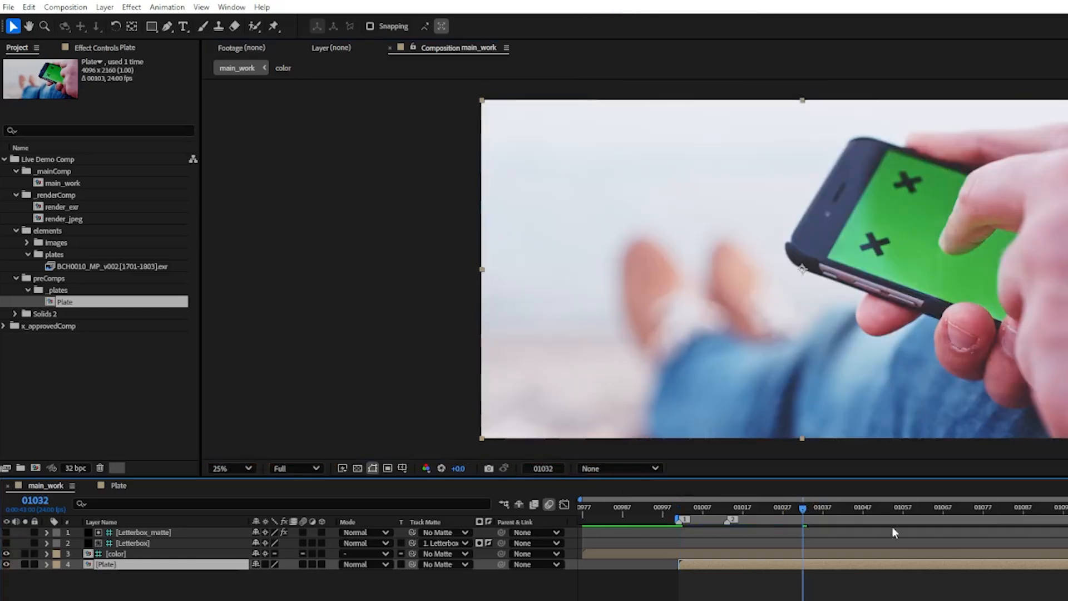
click(7, 553)
click(617, 469)
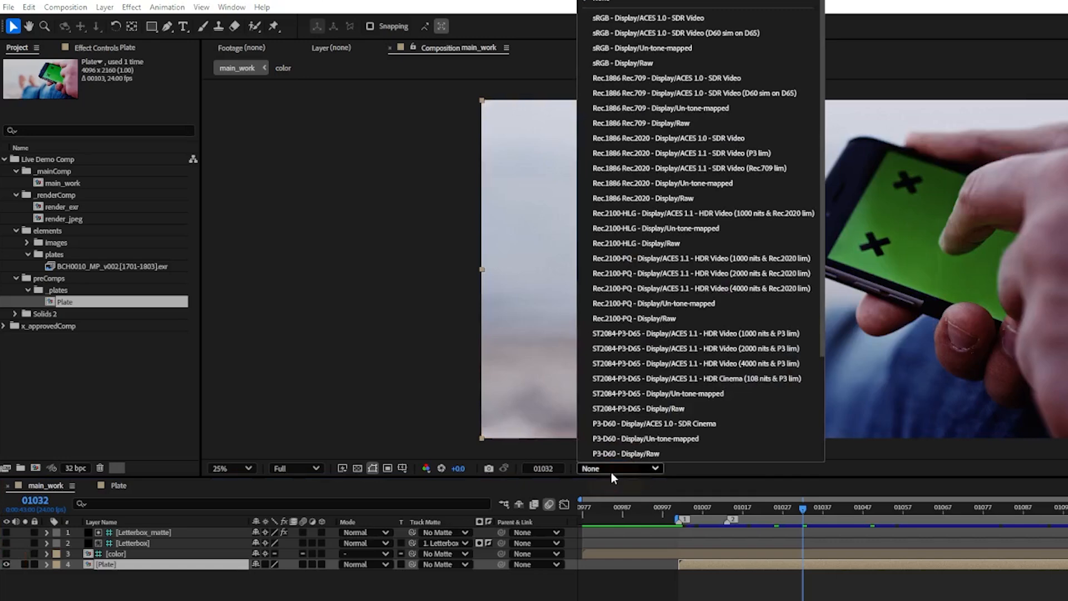
click(649, 21)
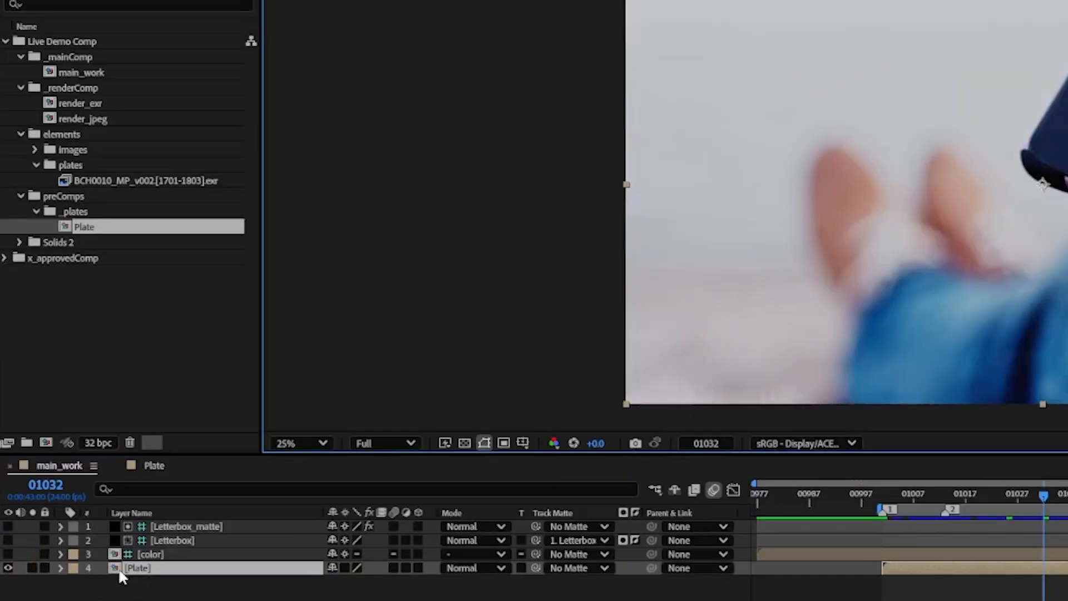
- Duplicate the Plate layer in main_work, name the copy QC plate and make it a guide layer
click(87, 565)
key(ctrl+d)
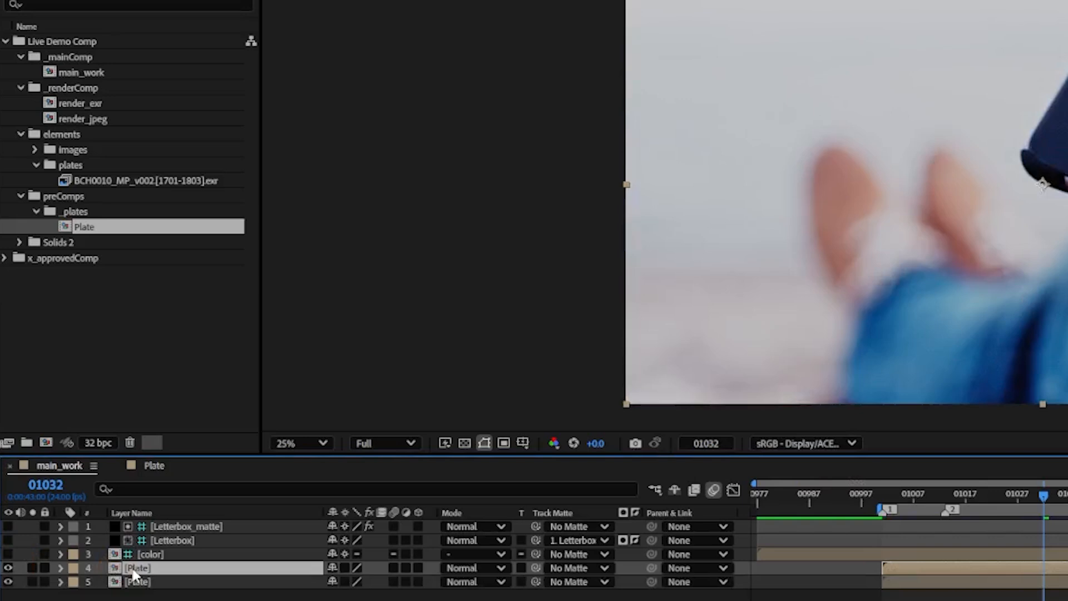
key(Return)
text(QC plate)
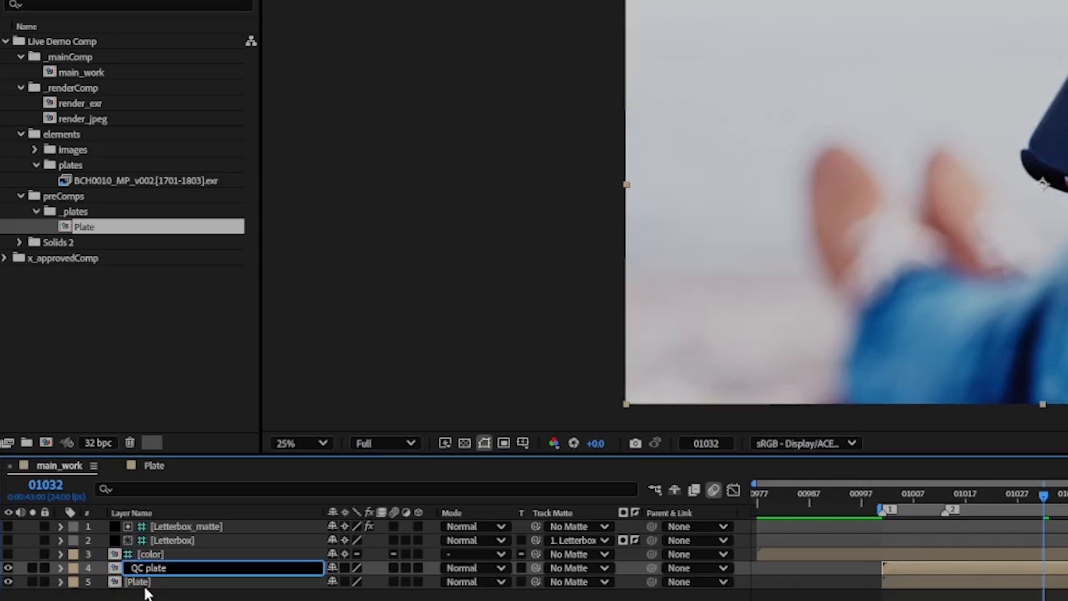
right_click(115, 570)
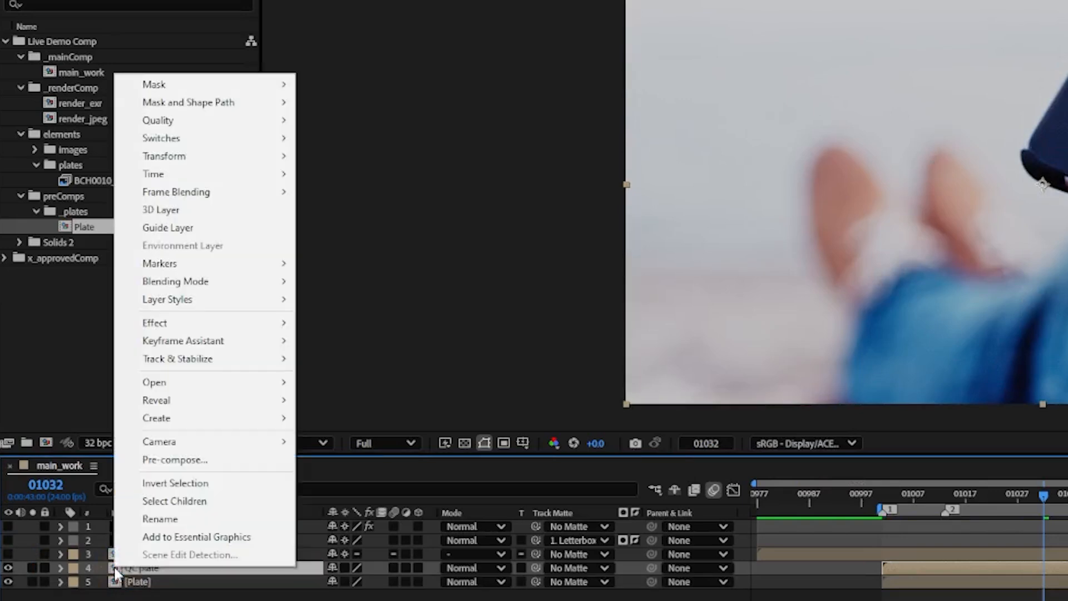
click(168, 228)
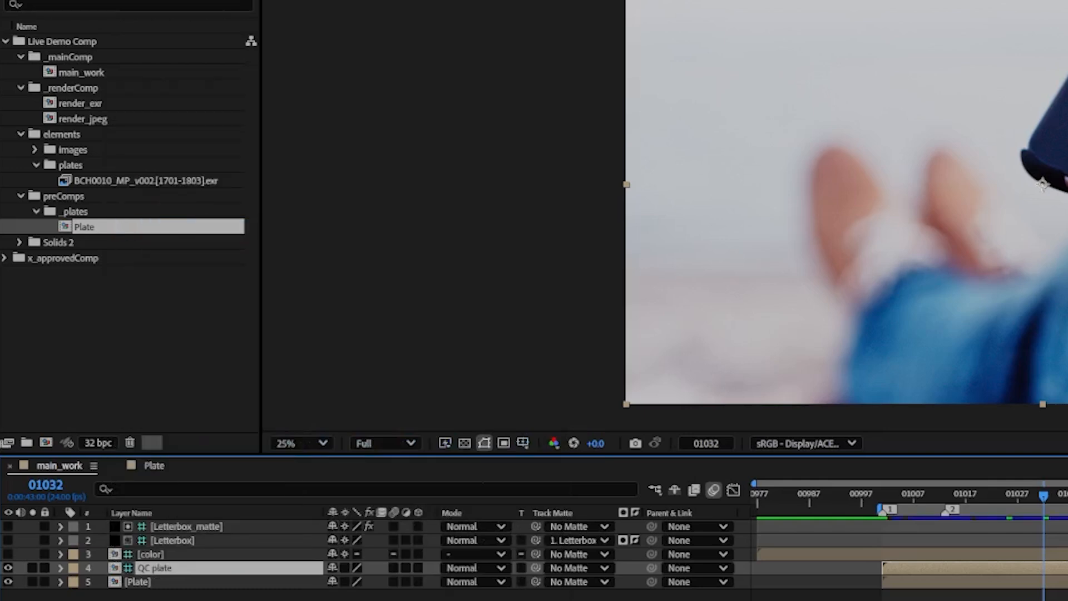
- Duplicate the Plate layer and pre-compose the lower copy as degrain_precomp, moving all attributes into the new composition
click(147, 584)
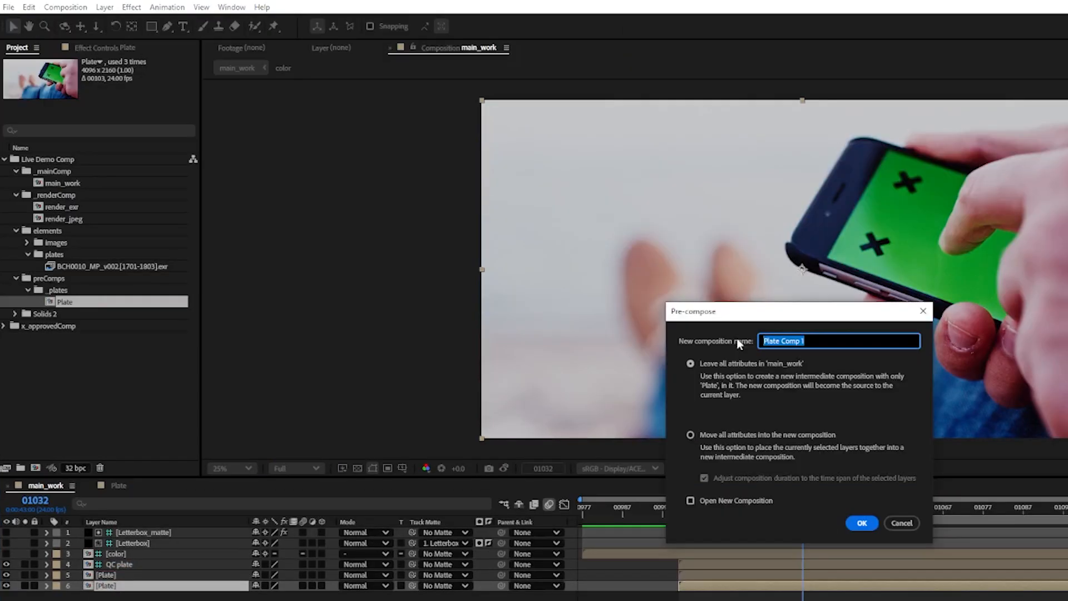
text(degrain_precomp)
click(691, 435)
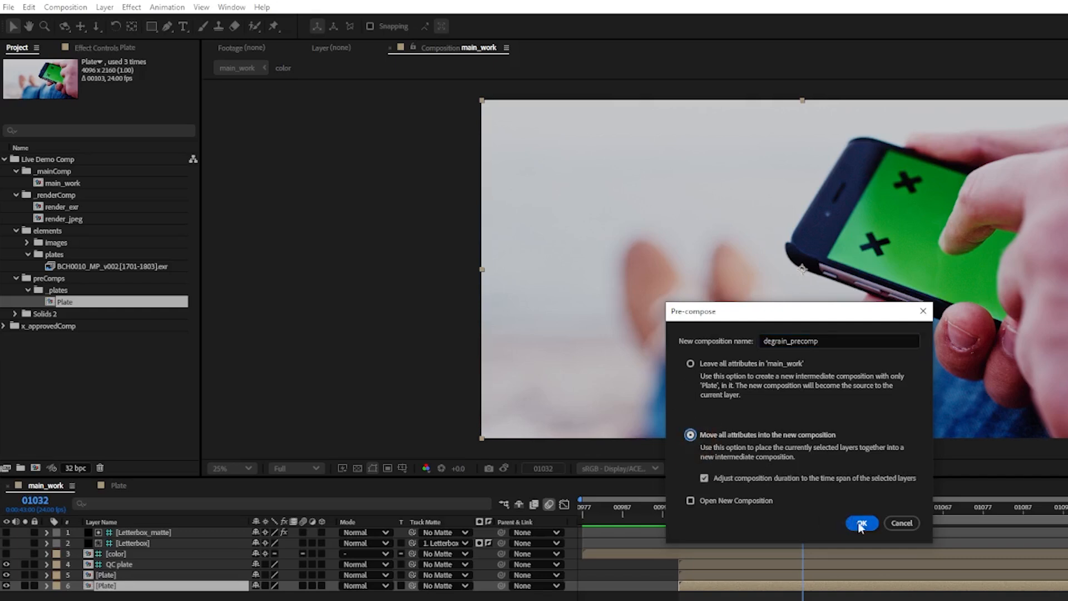
click(862, 523)
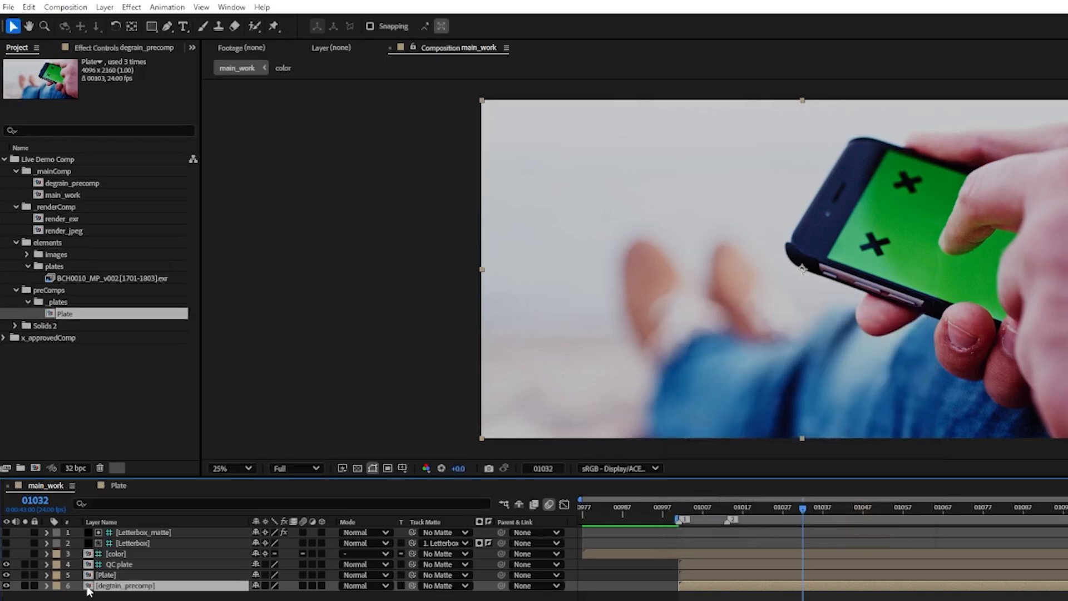
- Apply the Reduce Noise v5 effect to the Plate layer inside degrain_precomp and prepare its noise profile from the frame
double_click(87, 586)
click(87, 535)
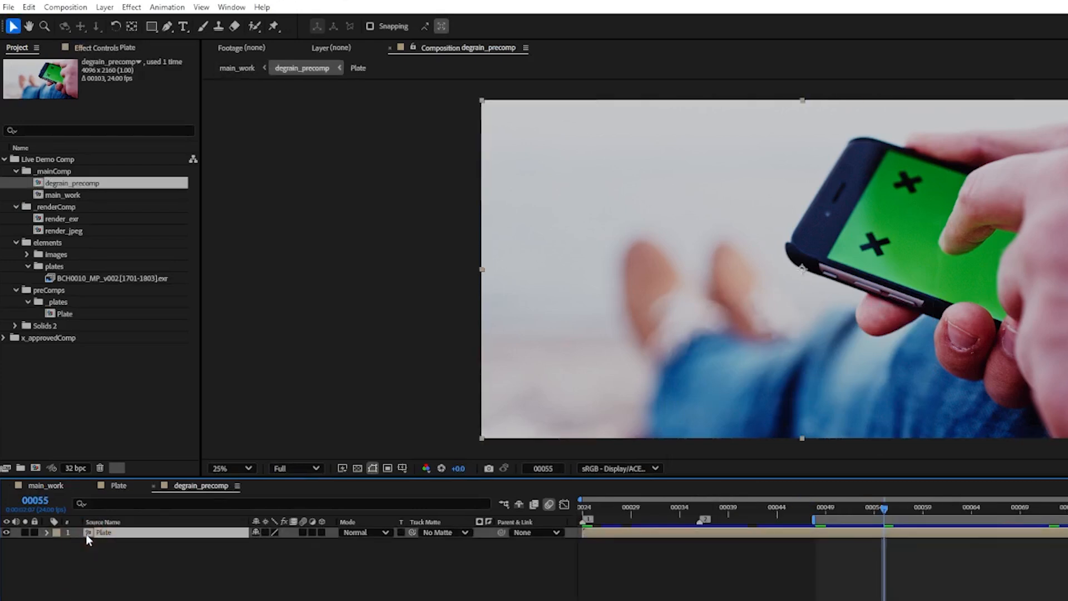
key(ctrl+space)
text(red)
key(Return)
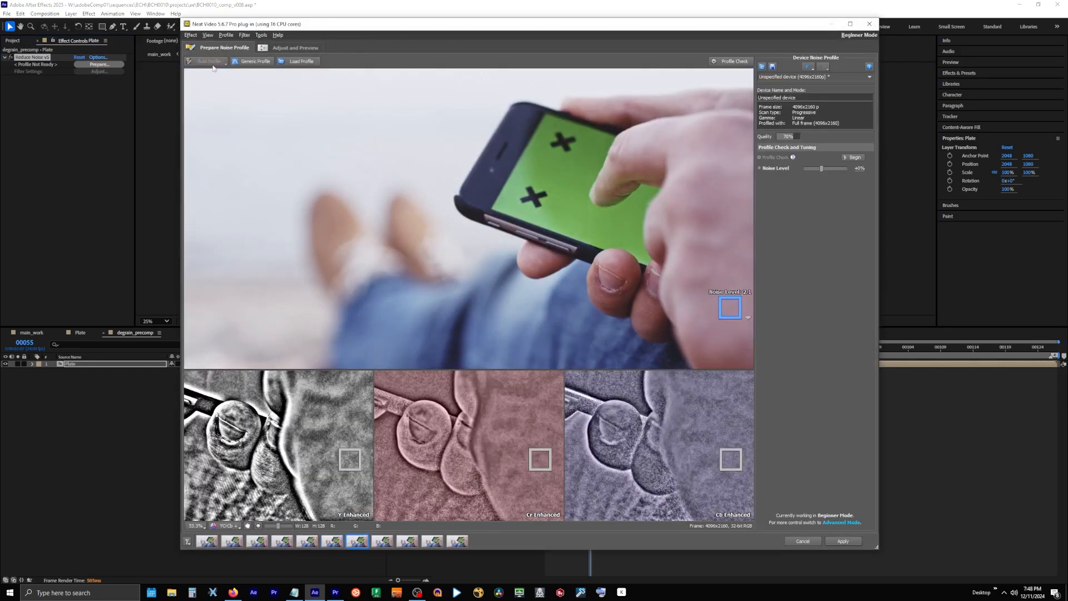
click(844, 541)
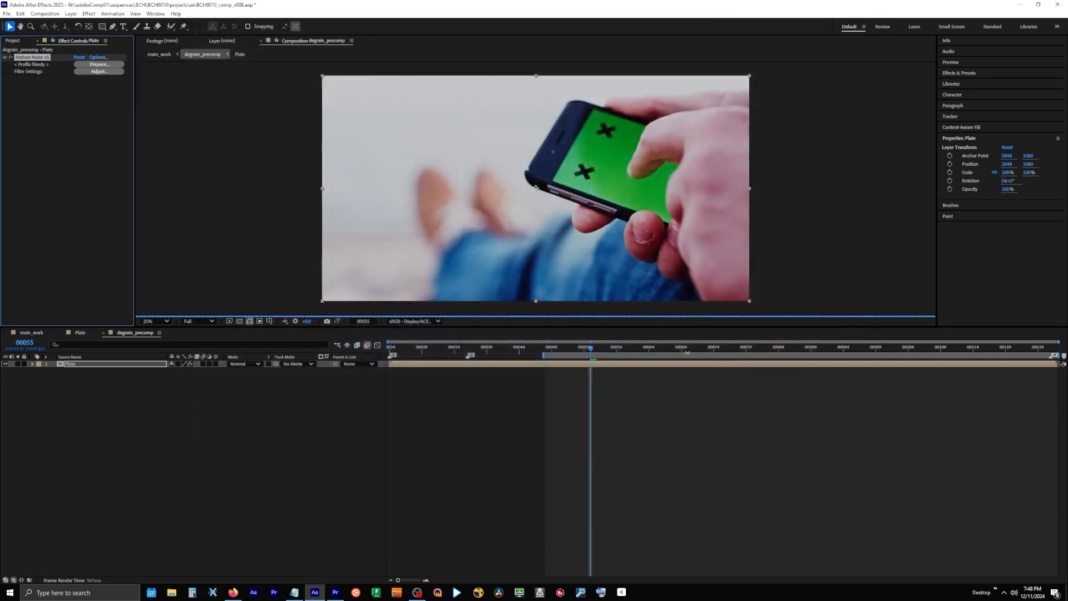
- Inspect the blue channel of the phone and finger area with Reduce Noise toggled off and on, and return to the RGB view
scroll(610, 168, up, 4)
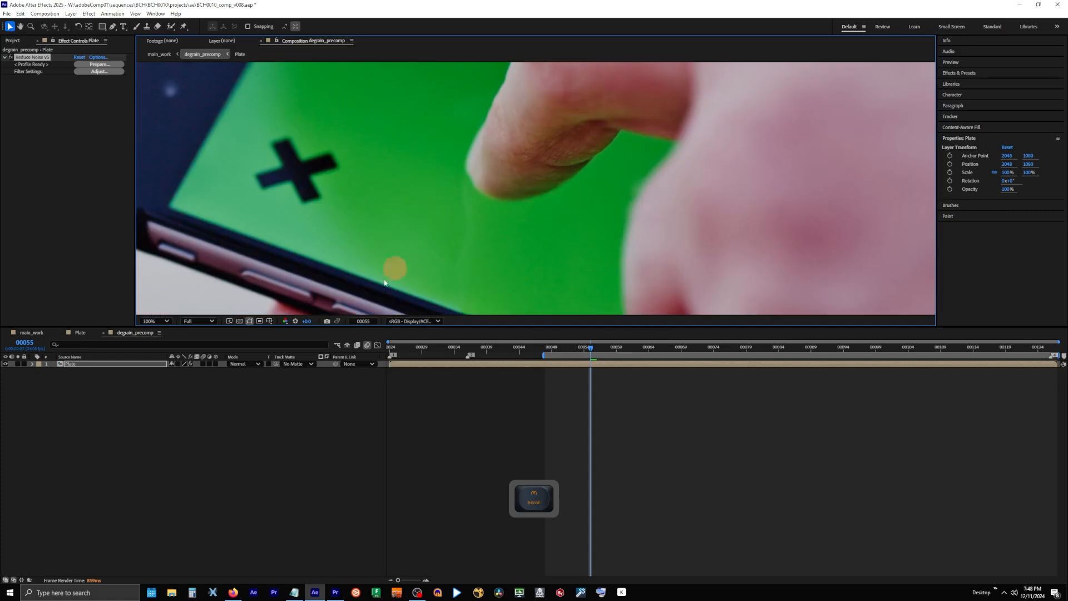
key(alt+3)
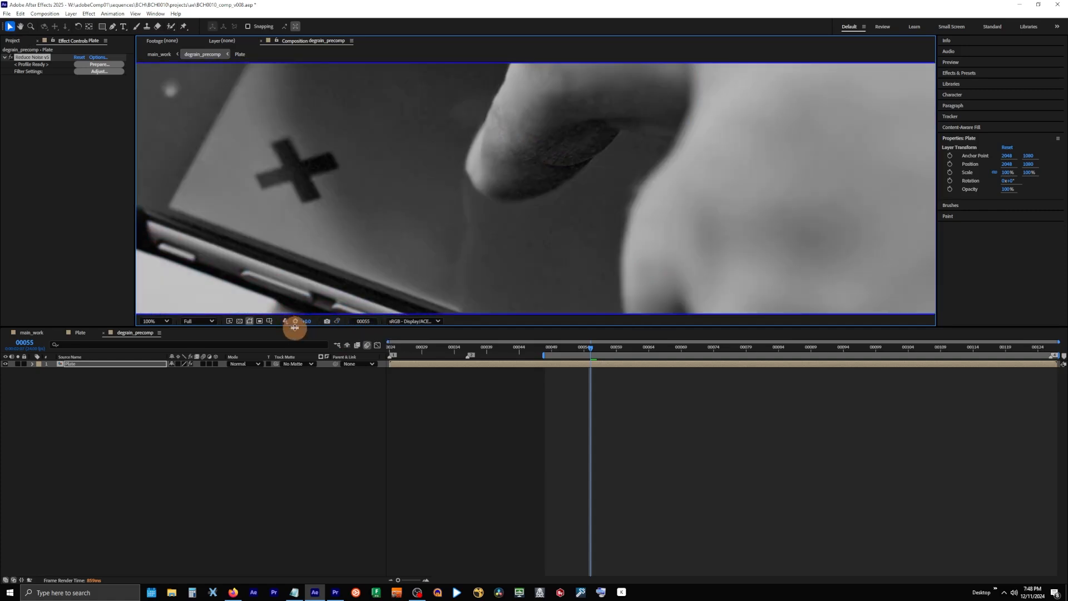
click(12, 58)
click(11, 58)
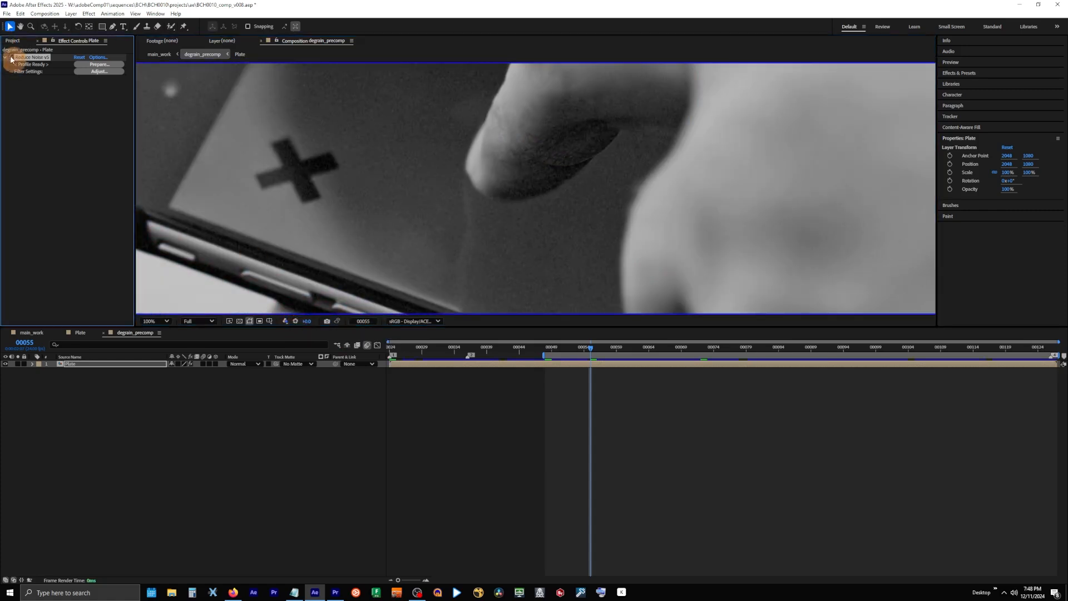
click(11, 58)
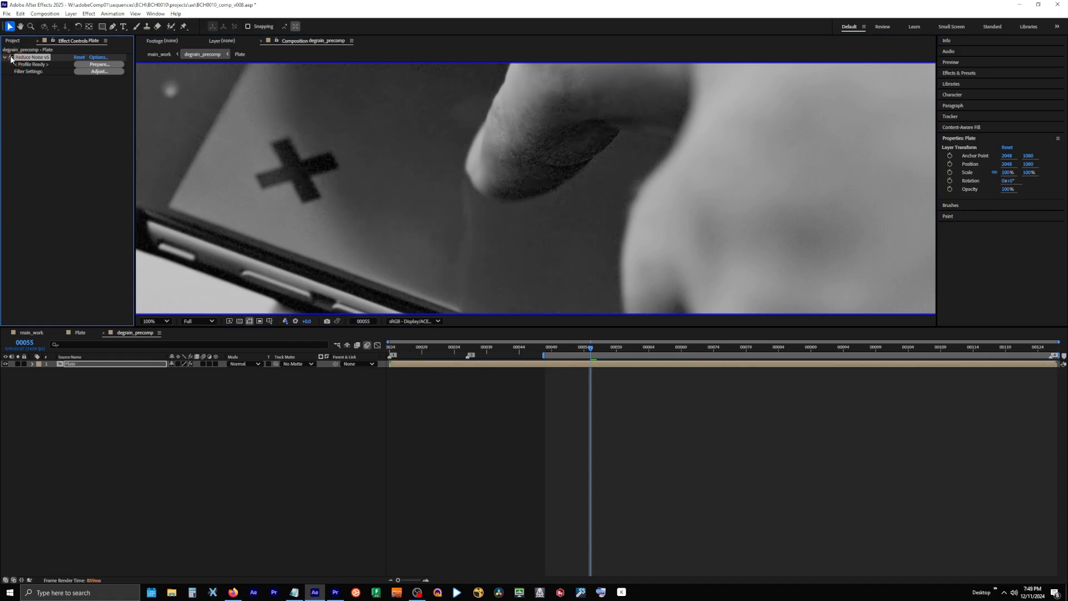
key(alt+3)
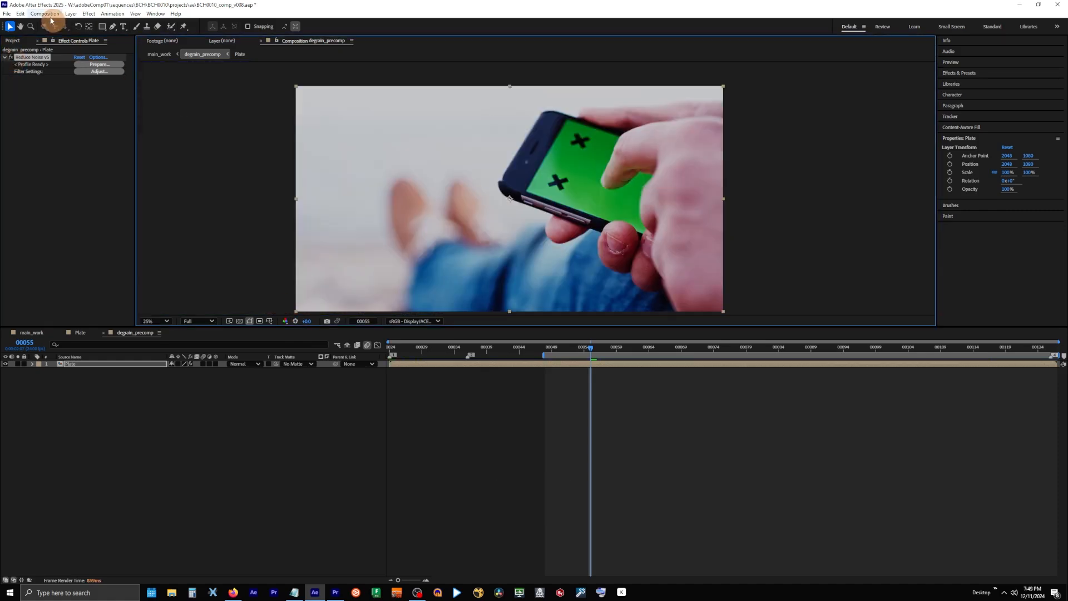
- Set the start frame of degrain_precomp to 1001 in its composition settings
click(50, 15)
click(54, 35)
drag(491, 333, 434, 335)
text(1001)
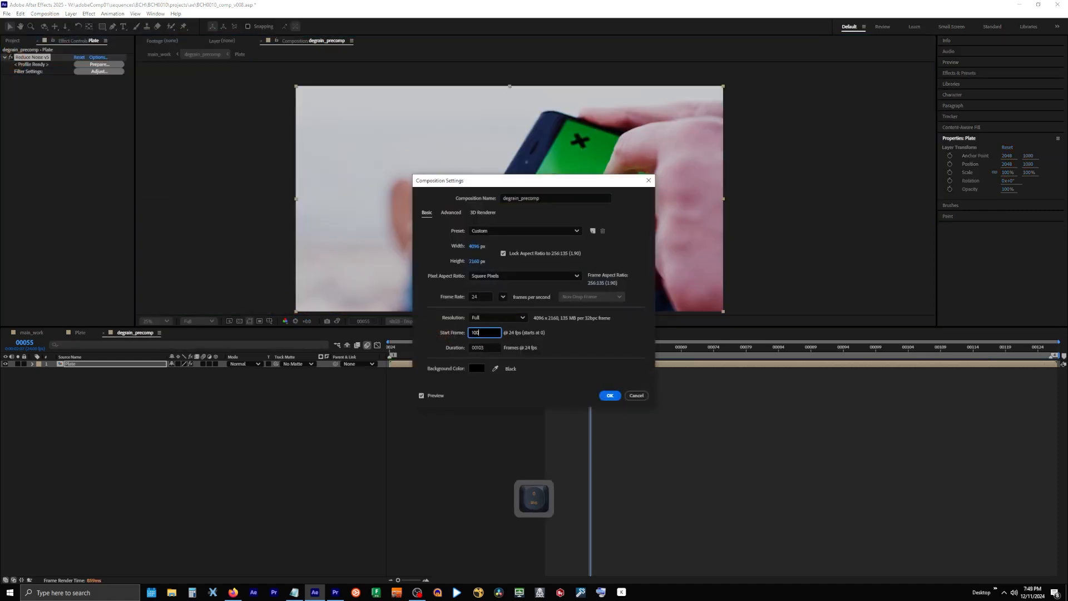
key(Return)
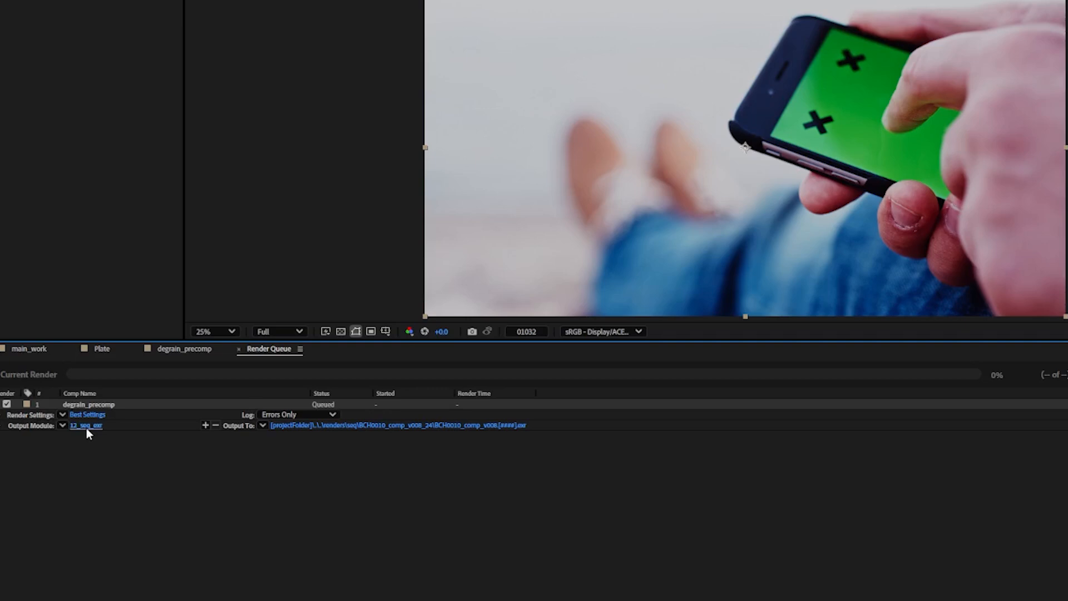
- Set the output color space of the queued degrain_precomp render to scene_linear: ACEScg in its output module
click(139, 484)
click(668, 88)
click(740, 156)
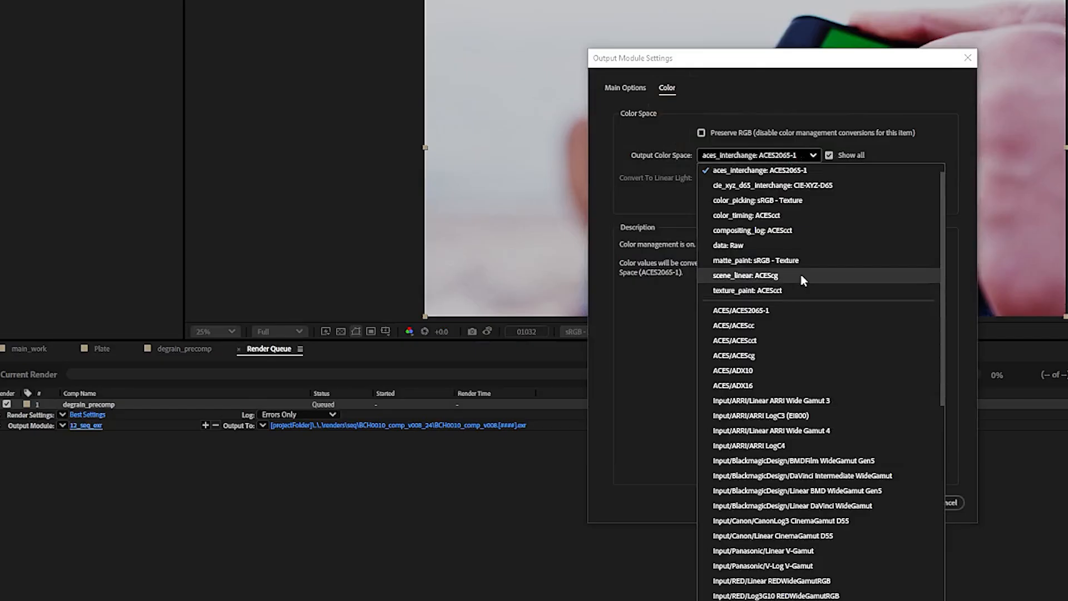
click(739, 253)
click(906, 504)
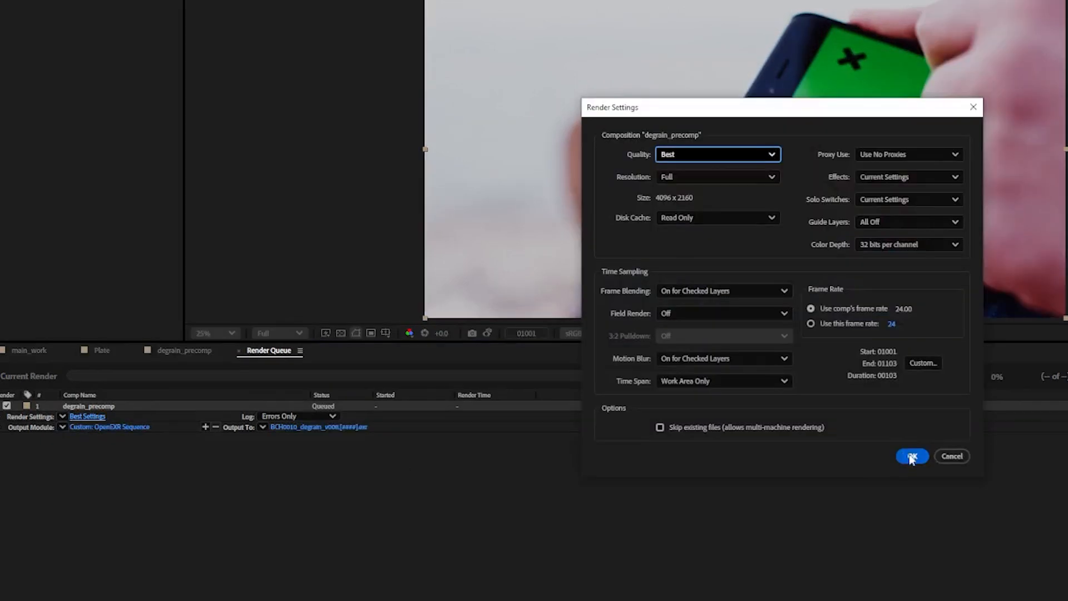
- Accept the degrain_precomp render settings with the Work Area Only time span, check the output module's color space and save the project
click(911, 456)
click(138, 427)
click(667, 89)
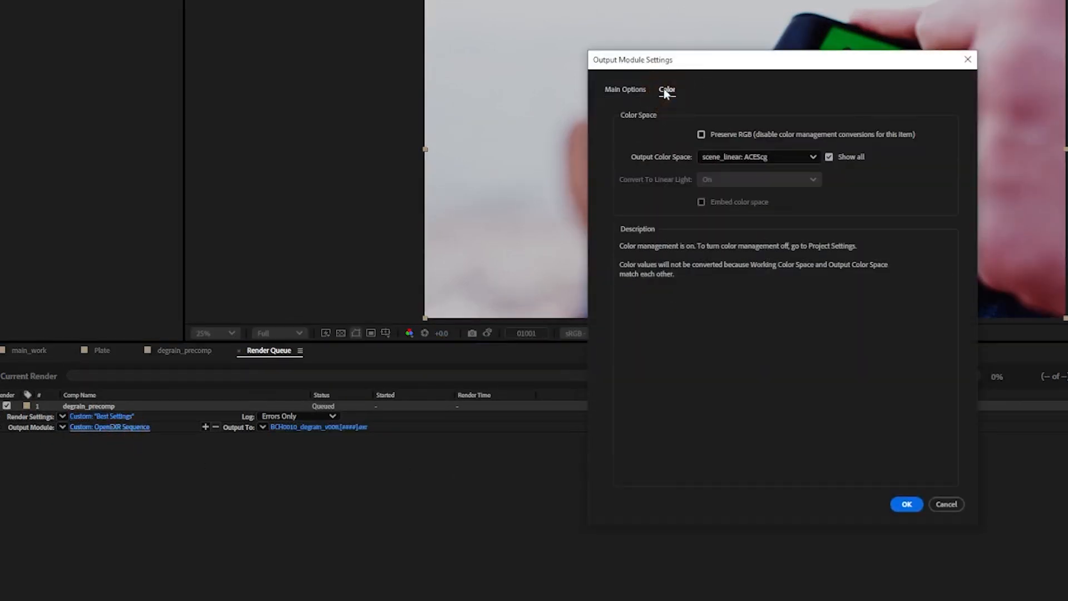
click(908, 507)
key(ctrl+s)
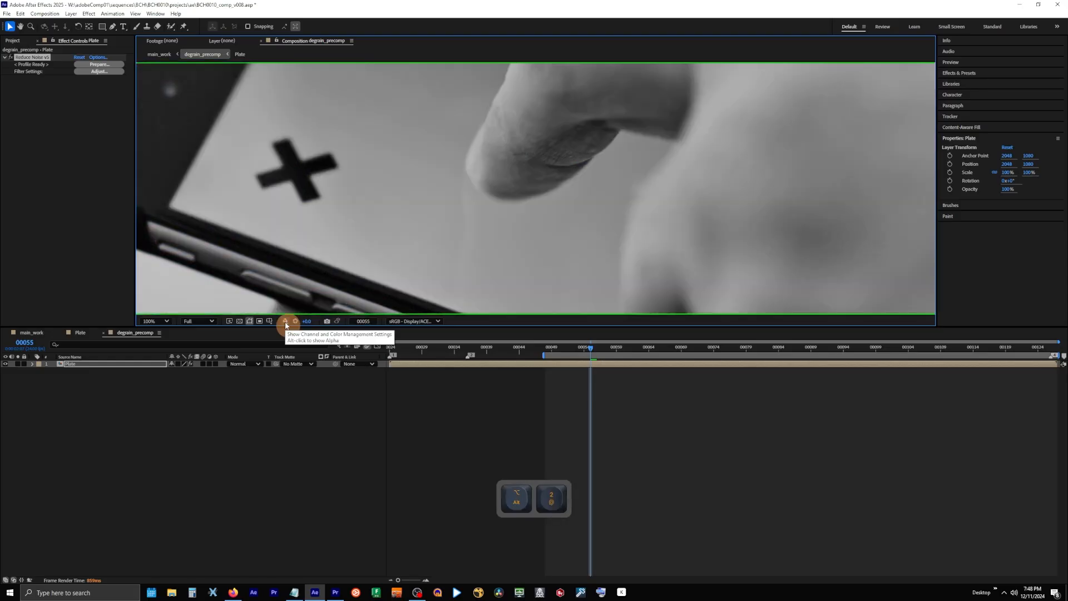
- Recheck the grain in the blue channel by toggling the Reduce Noise effect on the Plate layer
key(alt+3)
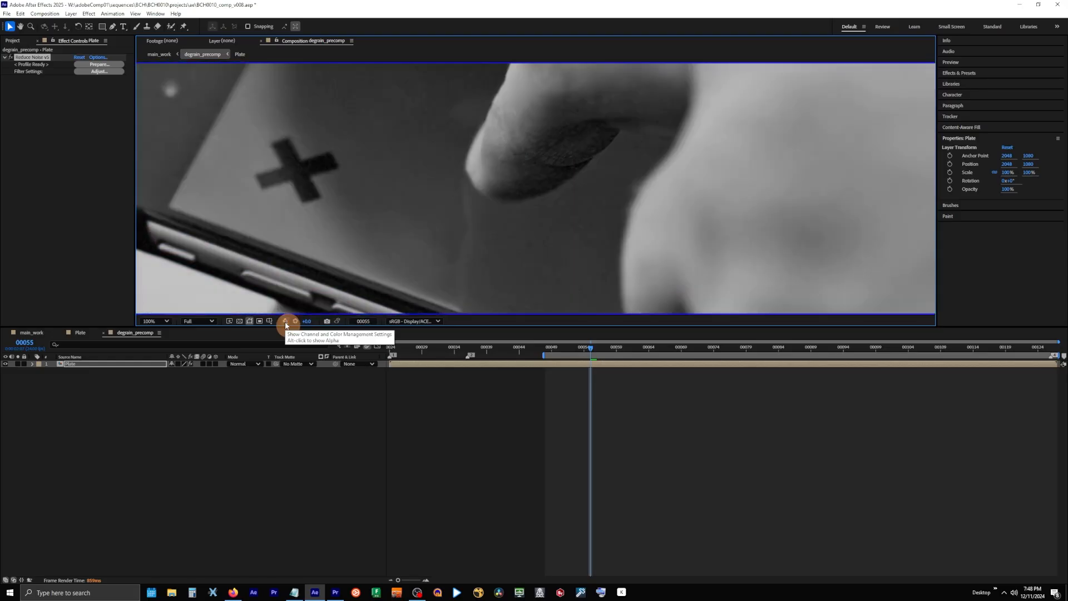
click(11, 58)
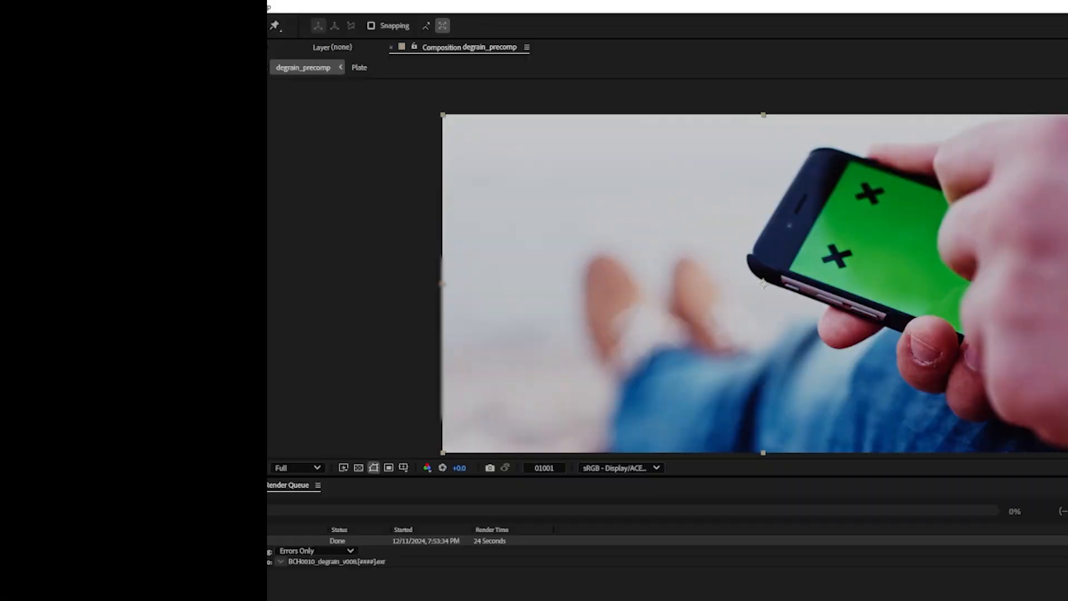
- Import the rendered BCH0010_degrain_v008 frames from the degrain folder under elements and plates as an OpenEXR sequence
key(ctrl+i)
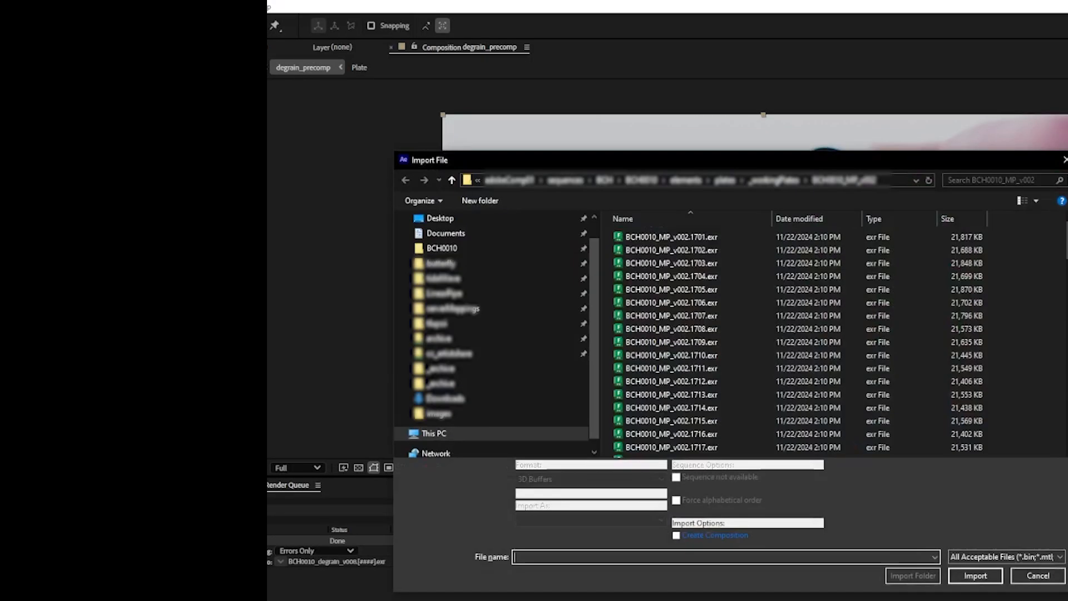
click(471, 246)
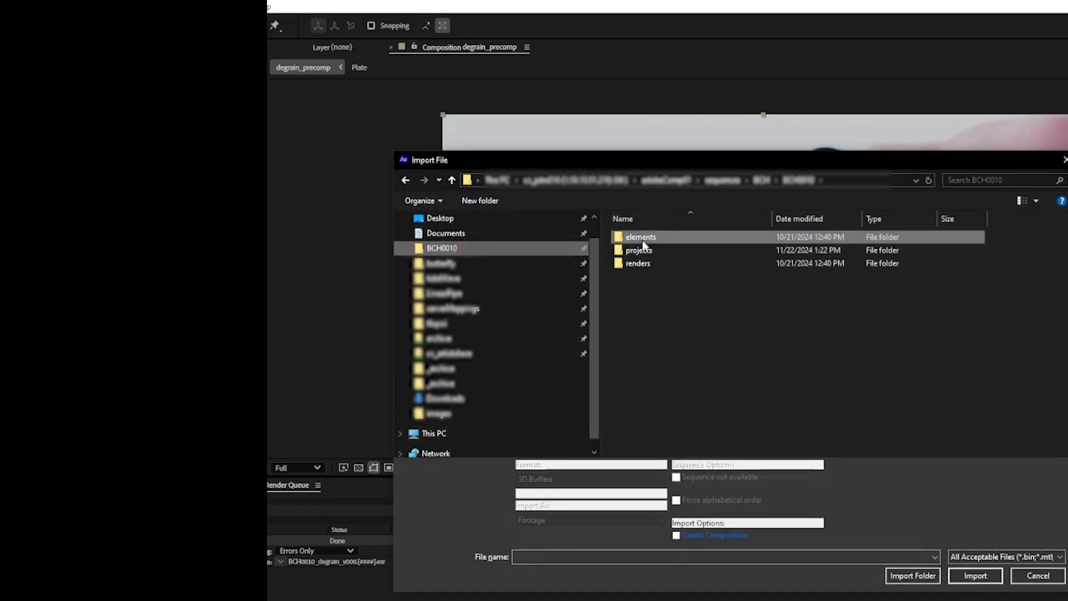
double_click(643, 238)
double_click(646, 276)
double_click(652, 275)
double_click(653, 266)
click(653, 263)
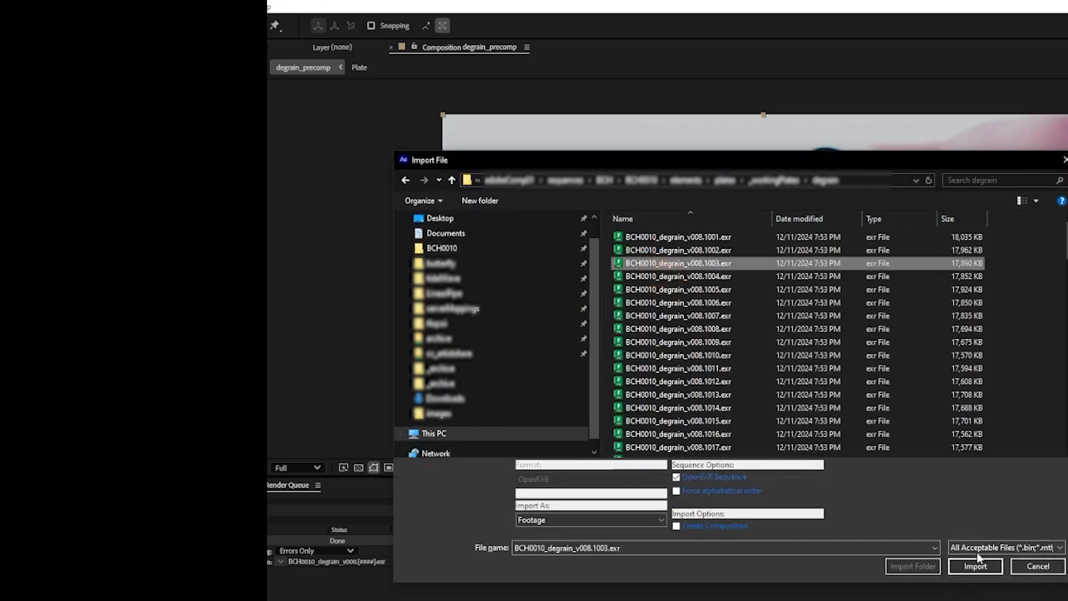
click(977, 567)
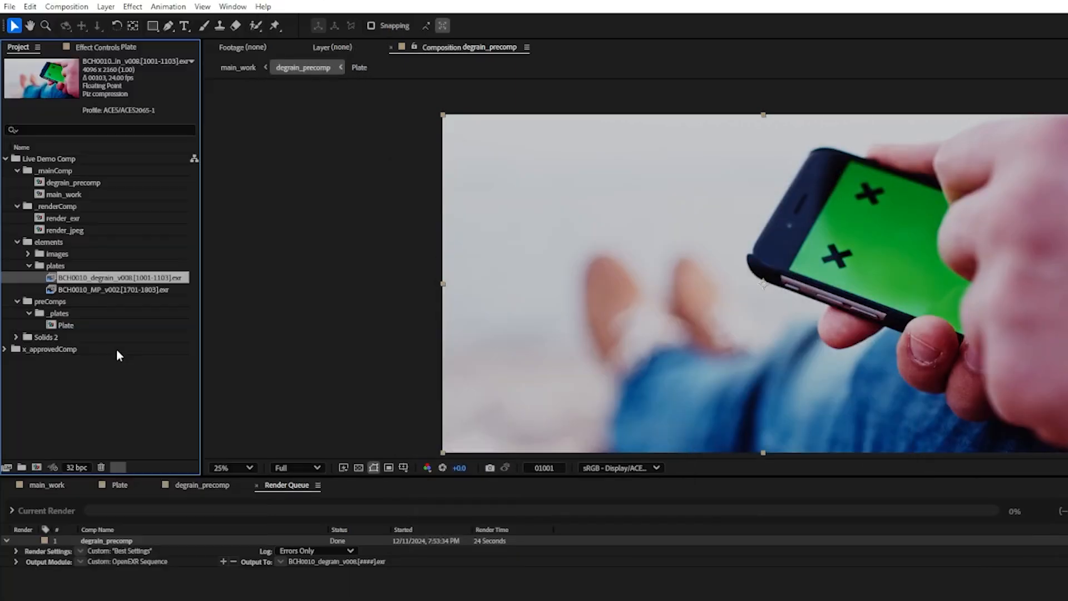
- Override the media color space of the BCH0010_degrain_v008 footage with scene_linear: ACEScg
click(6, 468)
click(687, 193)
click(790, 280)
scroll(849, 377, up, 5)
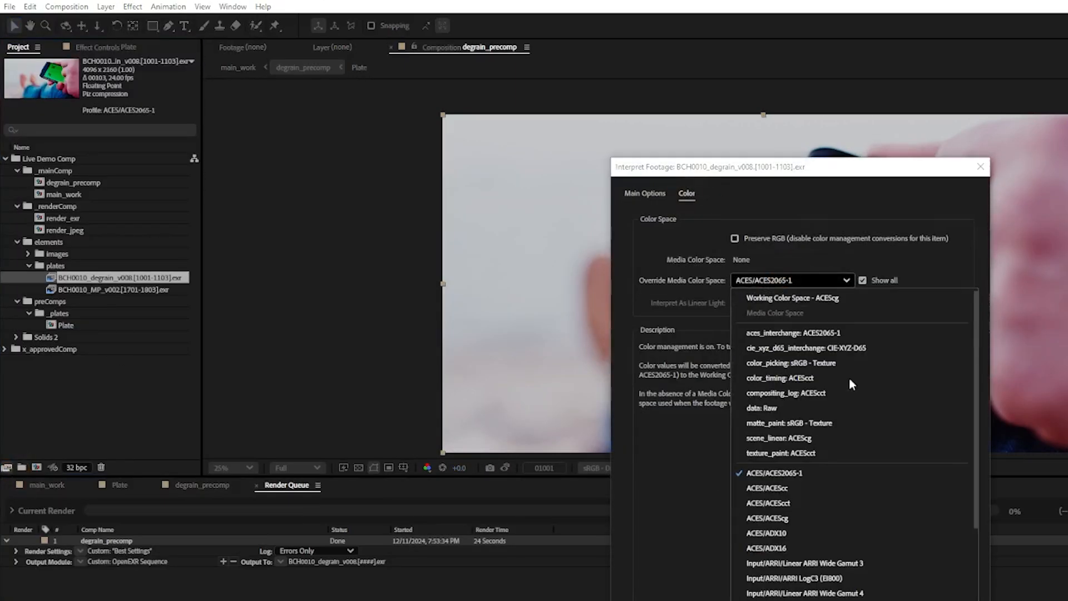
click(827, 438)
key(Return)
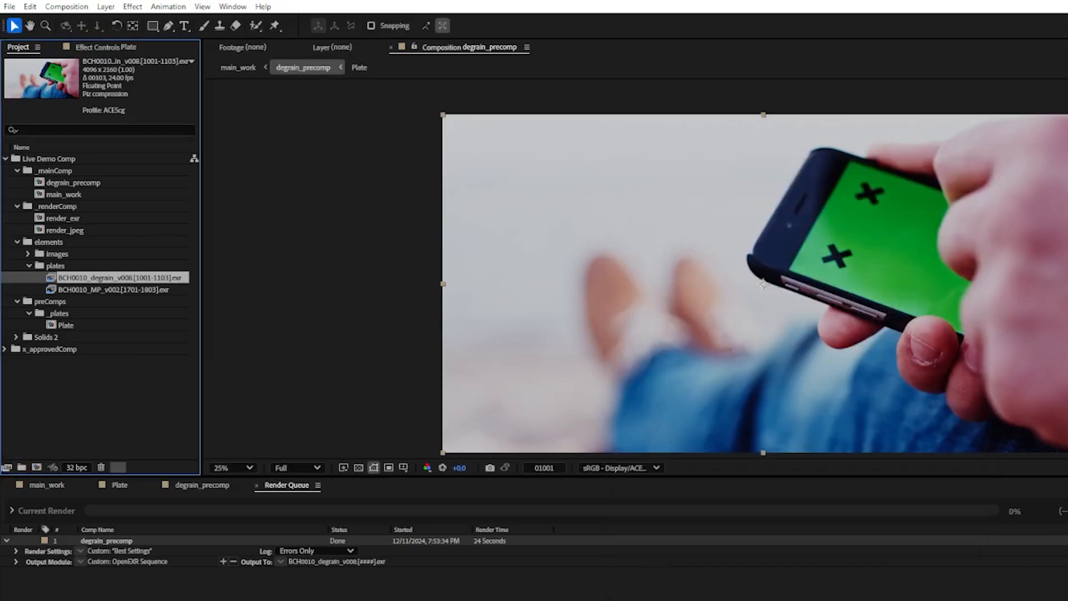
- Open degrain_precomp from main_work, place the BCH0010_degrain_v008 footage above the Plate layer and view the phone up close
click(49, 484)
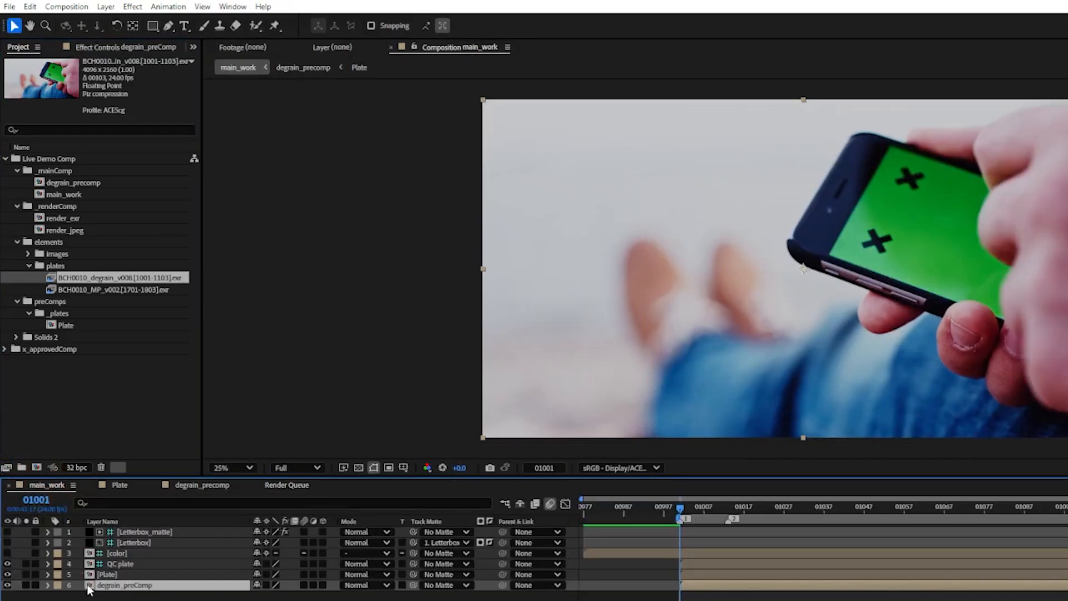
double_click(90, 587)
drag(55, 282, 148, 531)
scroll(706, 293, up, 2)
drag(860, 269, 706, 310)
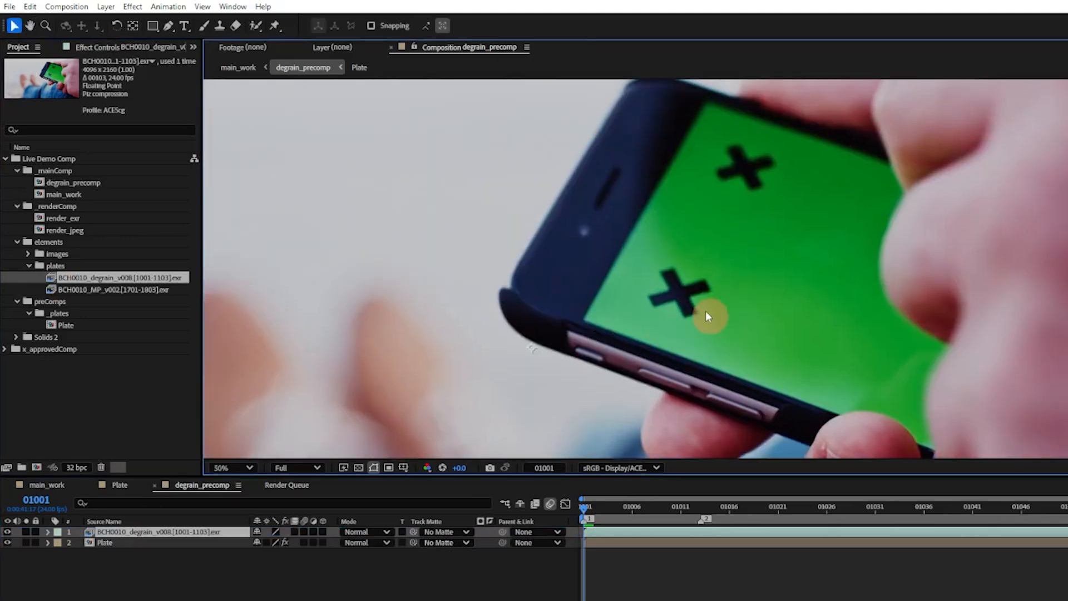
- Compare the degrained footage with the Plate layer in the blue channel by toggling its visibility at frames 01001 and 01048
scroll(705, 311, up, 2)
key(alt+3)
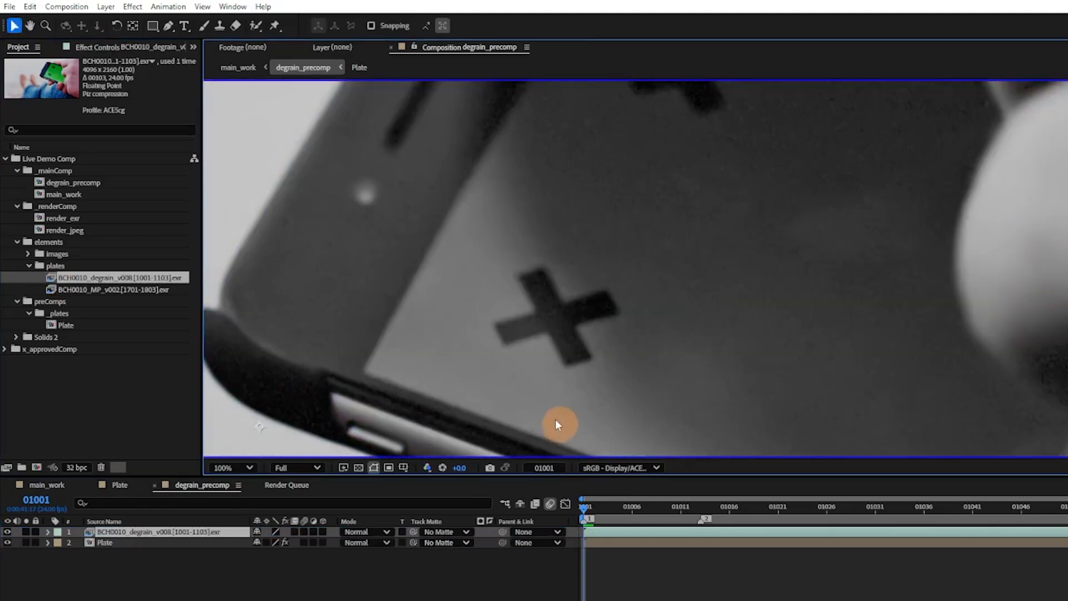
click(7, 532)
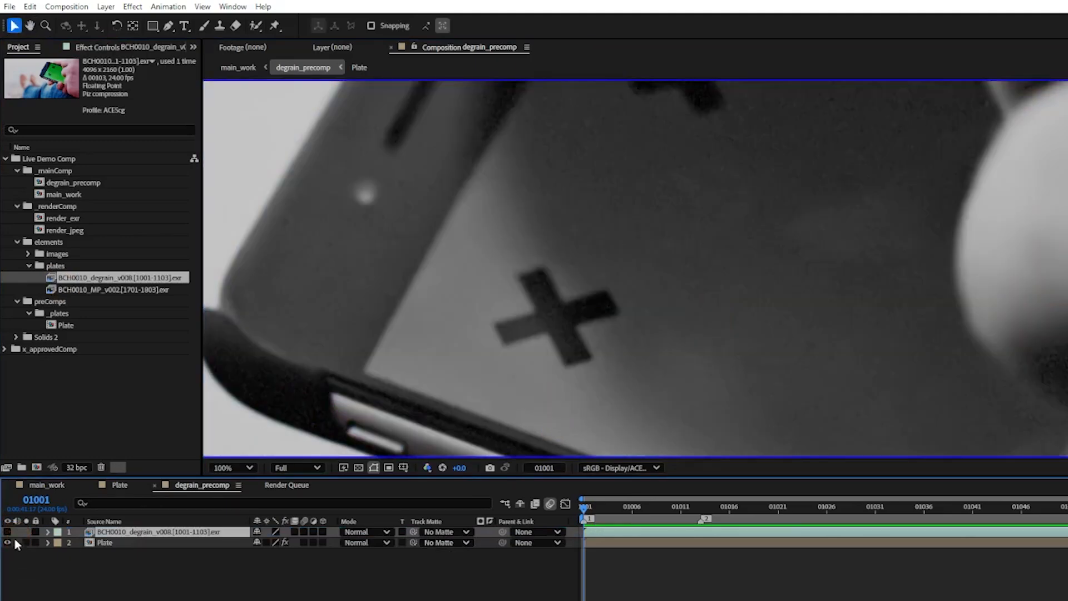
click(8, 533)
click(8, 533)
click(8, 533)
click(1041, 507)
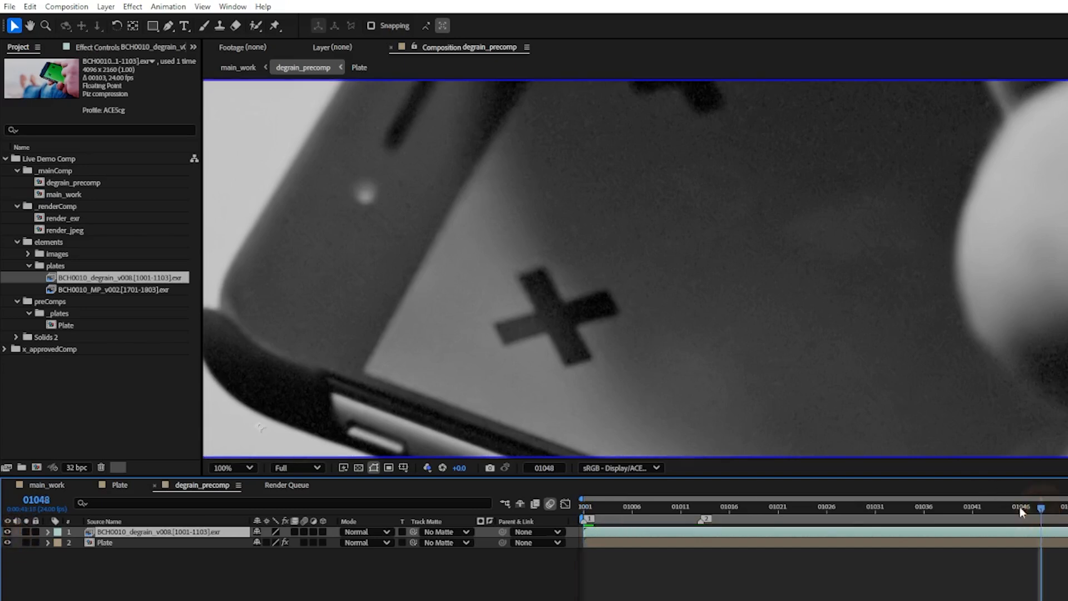
click(7, 532)
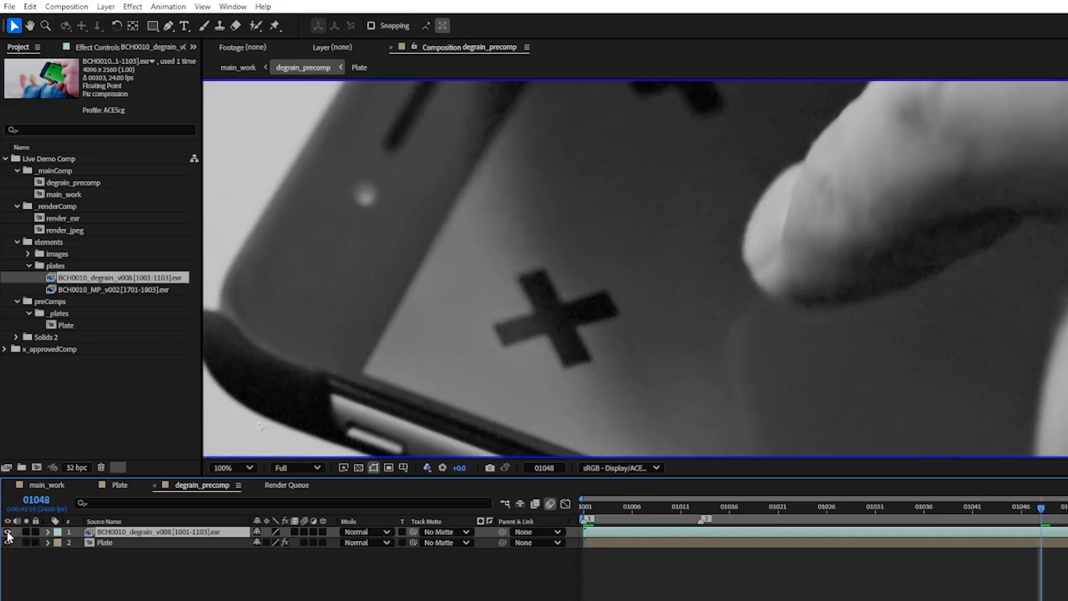
click(8, 532)
- Check the Plate layer's grain with and without the Reduce Noise effect, and show the degrained footage layer again
click(105, 542)
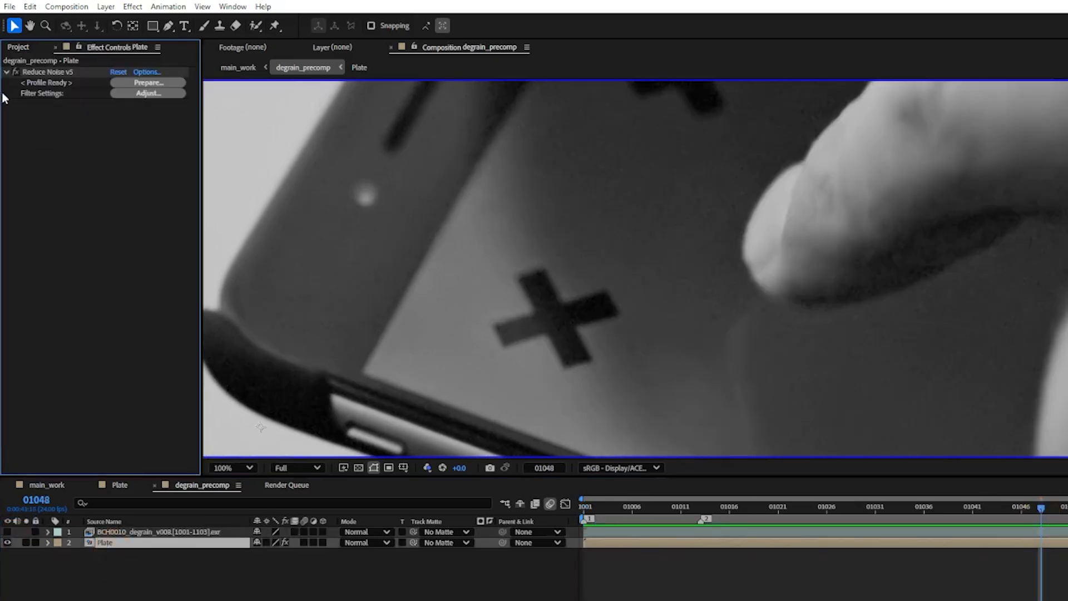
click(16, 72)
click(15, 72)
click(8, 533)
- Return to the main_work composition, fit it in the viewer and save the project
click(51, 485)
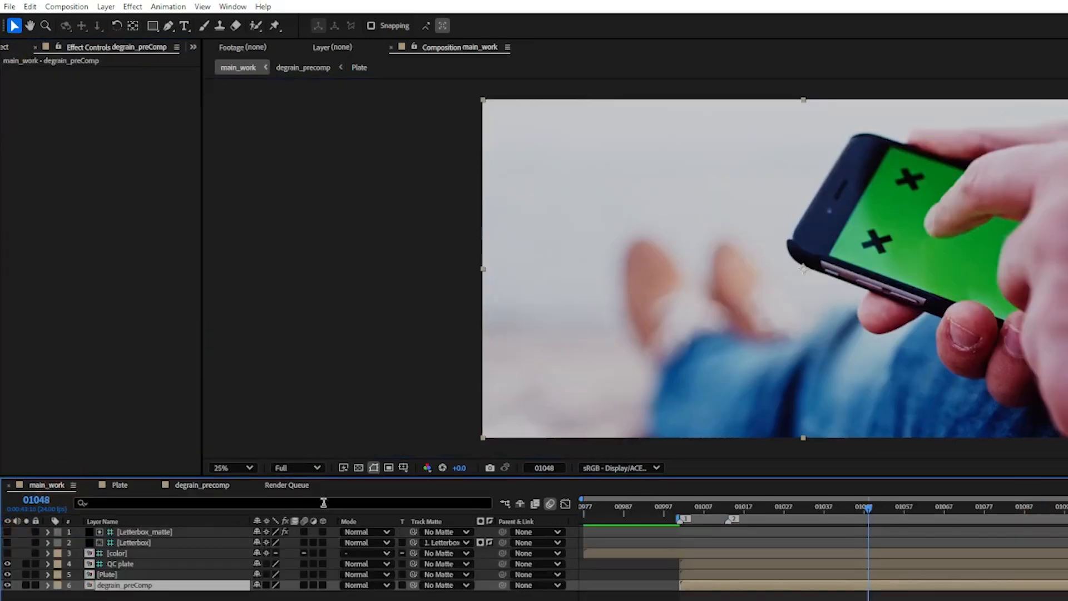
key(shift+slash)
key(ctrl+s)
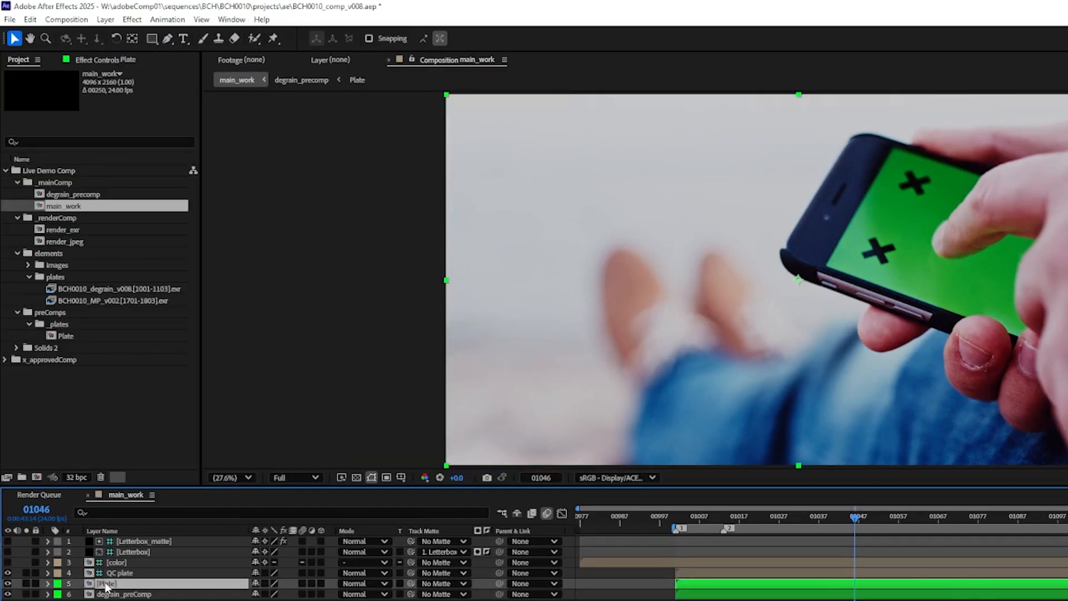
- Duplicate the Plate layer in main_work, pre-compose the copy as CleanPlate and open that composition
key(ctrl+d)
key(ctrl+shift+c)
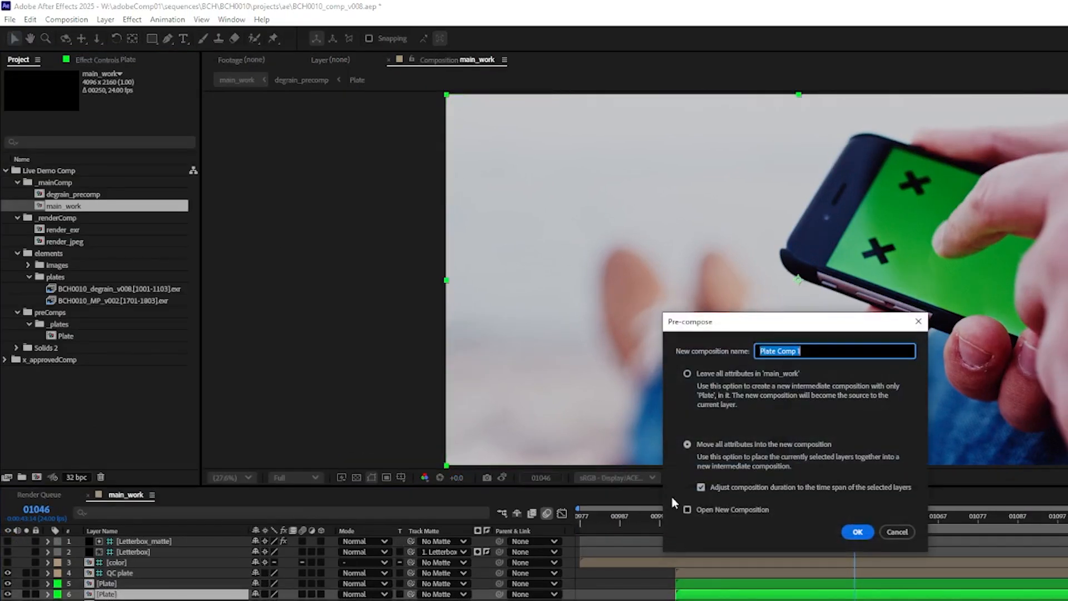
text(Cle)
key(Return)
double_click(65, 194)
- Set CleanPlate's start frame to 1001, extend its work area back to the first frame and preview the shot
click(65, 19)
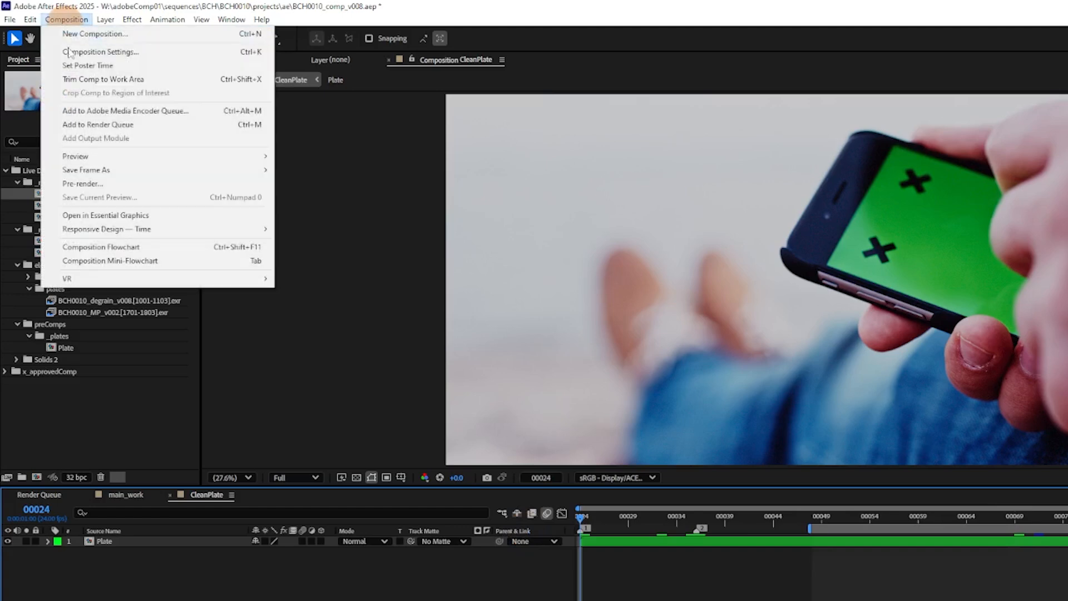
click(69, 52)
click(673, 491)
text(1001)
key(Return)
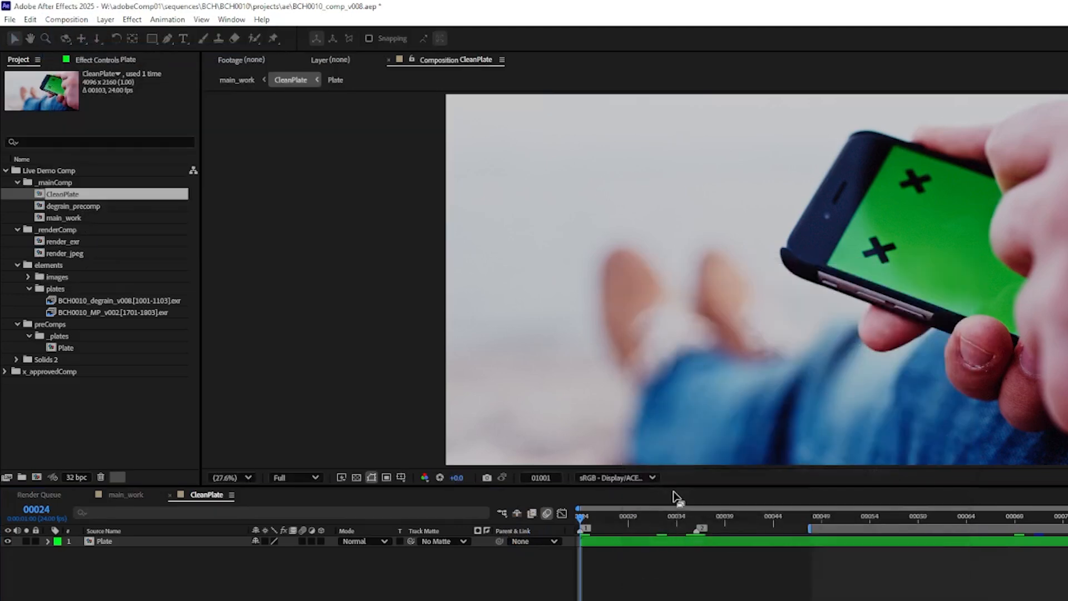
drag(718, 520, 559, 521)
key(space)
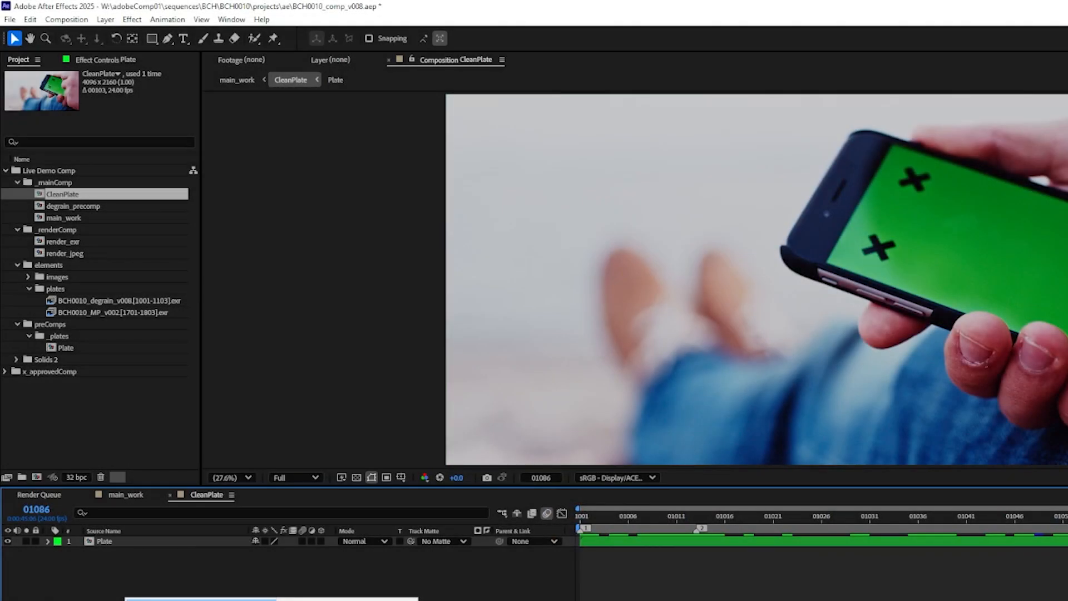
- Add a light grey solid named stencil to the CleanPlate composition
key(ctrl+y)
text(stencil)
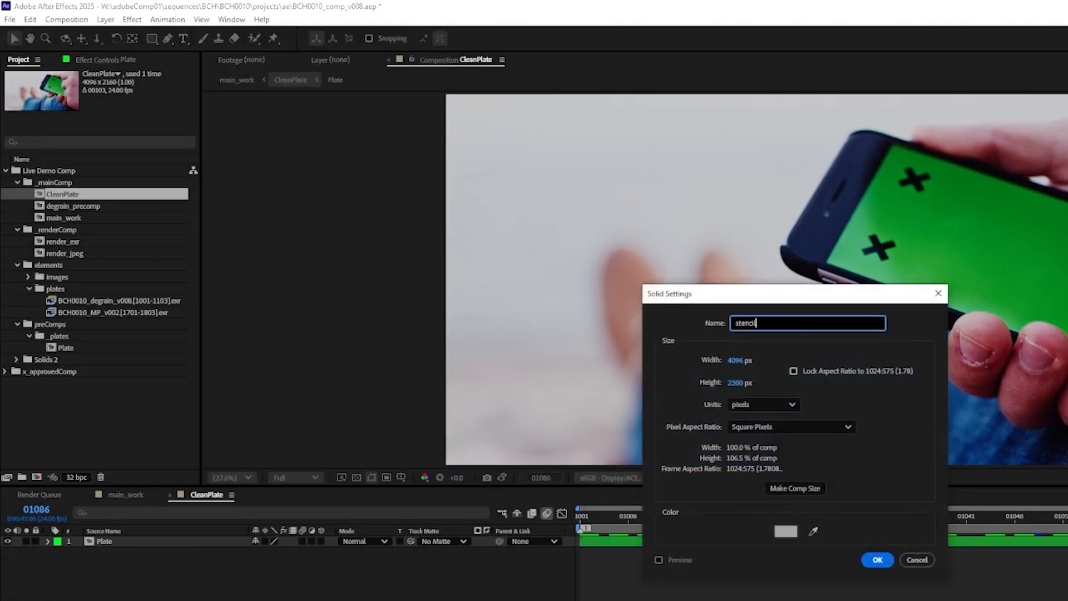
key(Return)
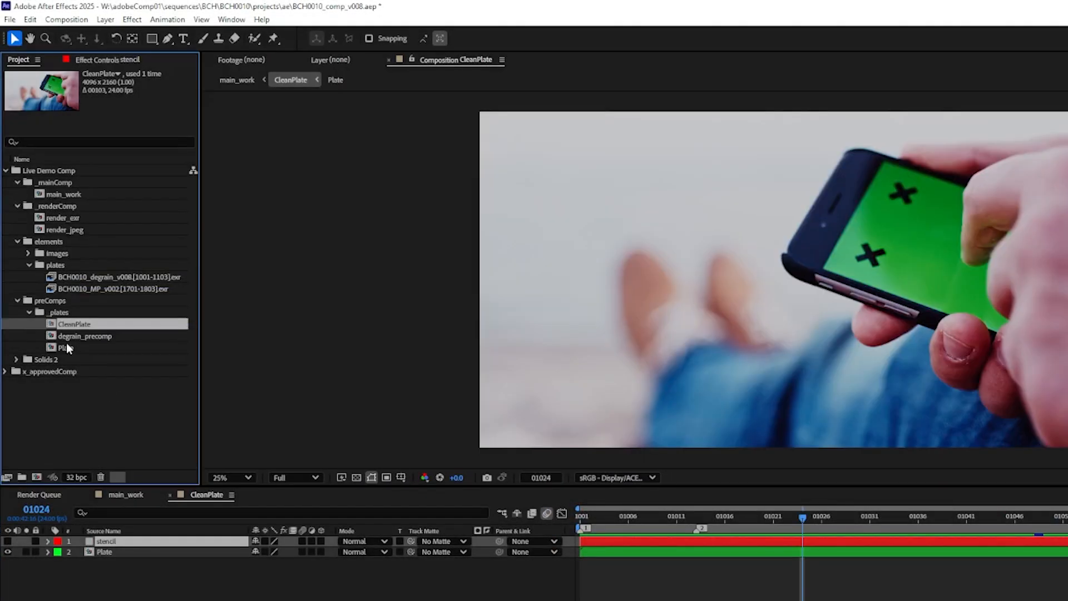
- Place degrain_precomp beneath Plate in CleanPlate under the name mochaTracker, and make it the only visible layer
drag(55, 336, 116, 568)
key(Return)
text(mochaTracker)
key(Return)
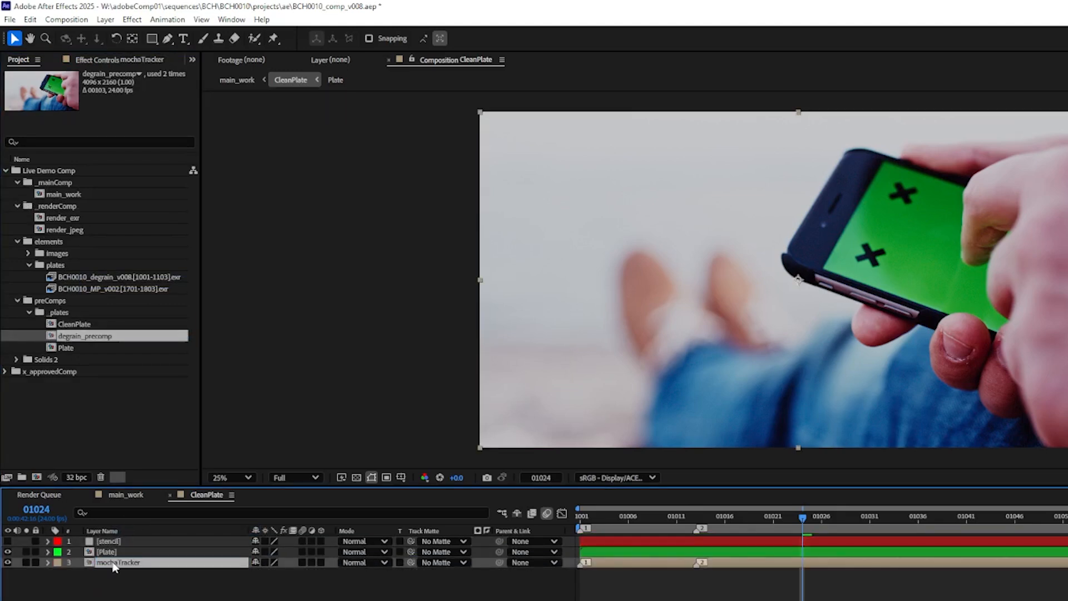
click(26, 562)
- Apply Track in Boris FX Mocha to the mochaTracker layer and launch Mocha AE
click(232, 20)
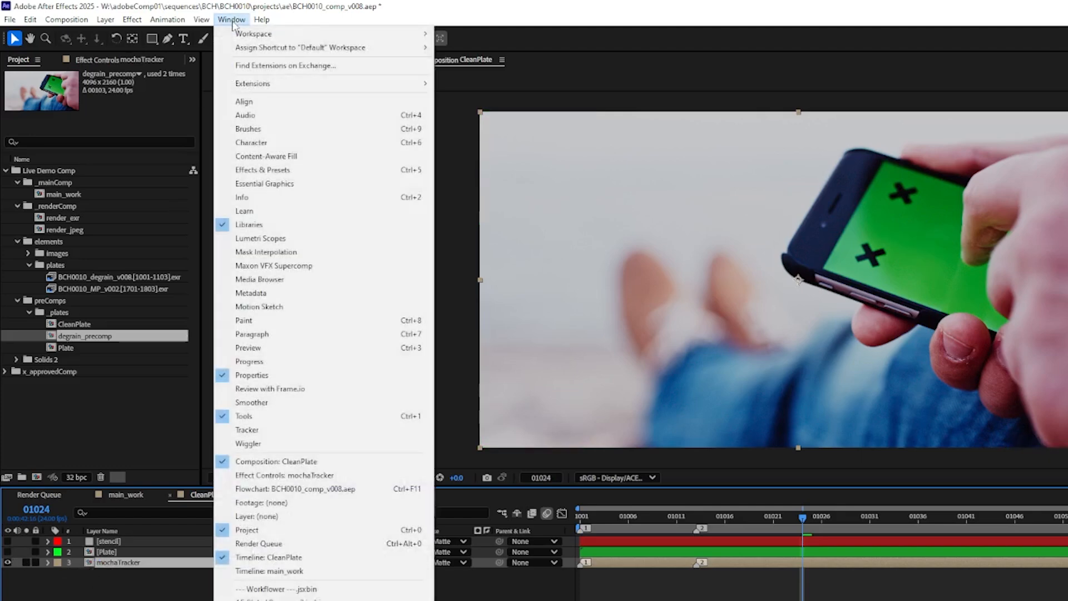
mouse_move(167, 20)
click(243, 266)
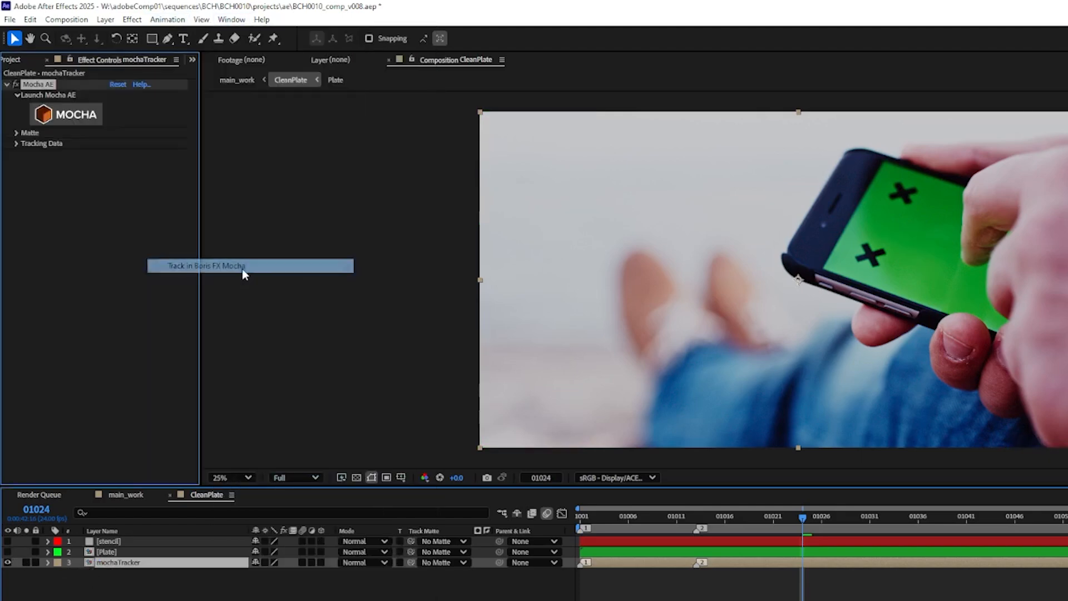
click(59, 114)
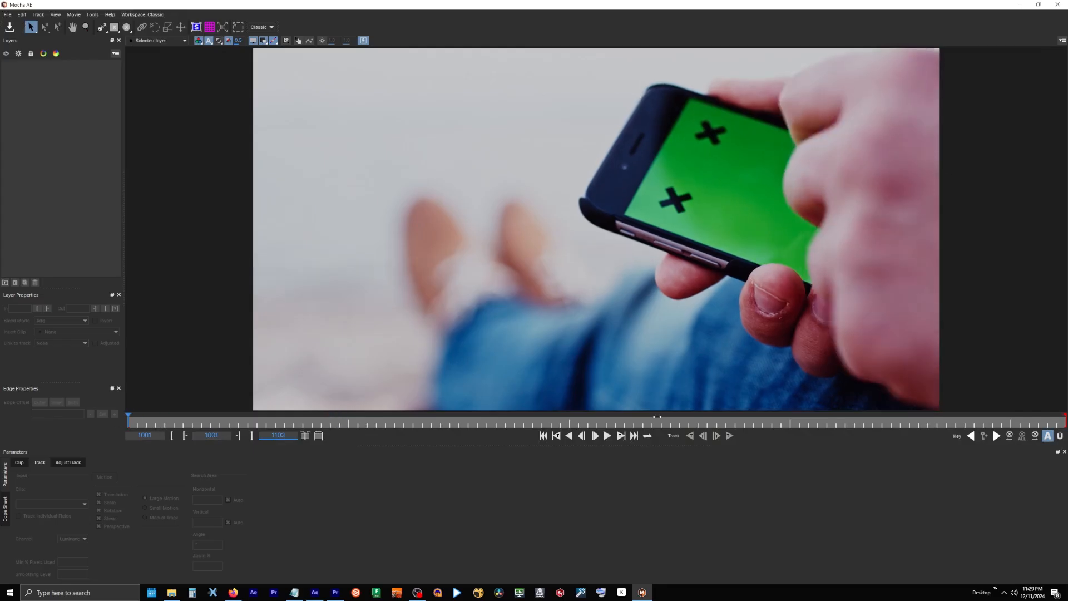
- Draw an X-spline around the two tracking markers and bezel at the phone's near end at frame 1016, and track it through the shot
key(ctrl+l)
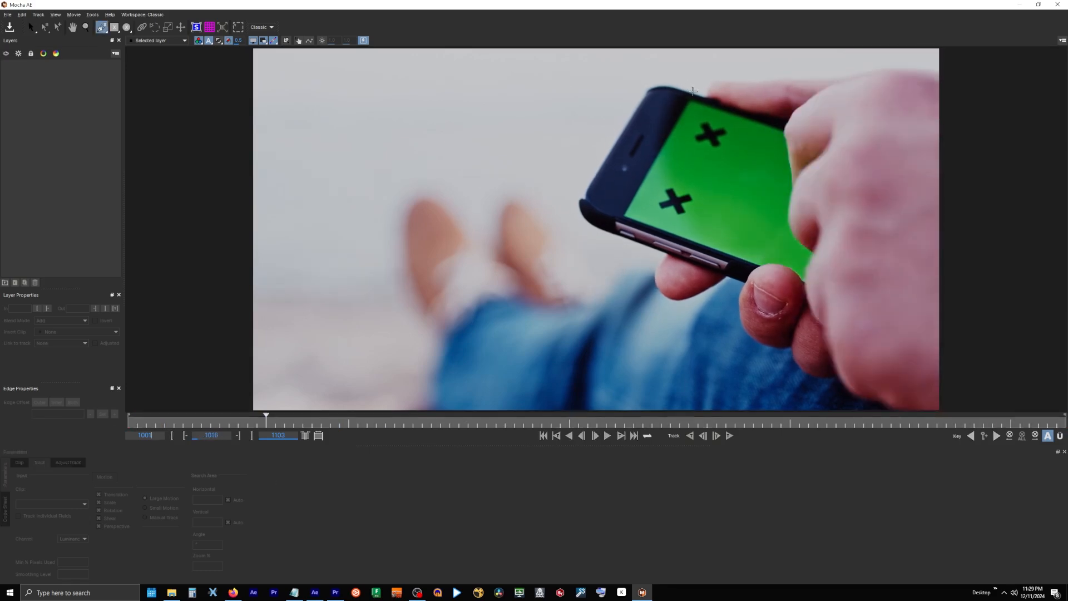
click(693, 93)
click(608, 228)
click(695, 272)
click(744, 108)
right_click(743, 112)
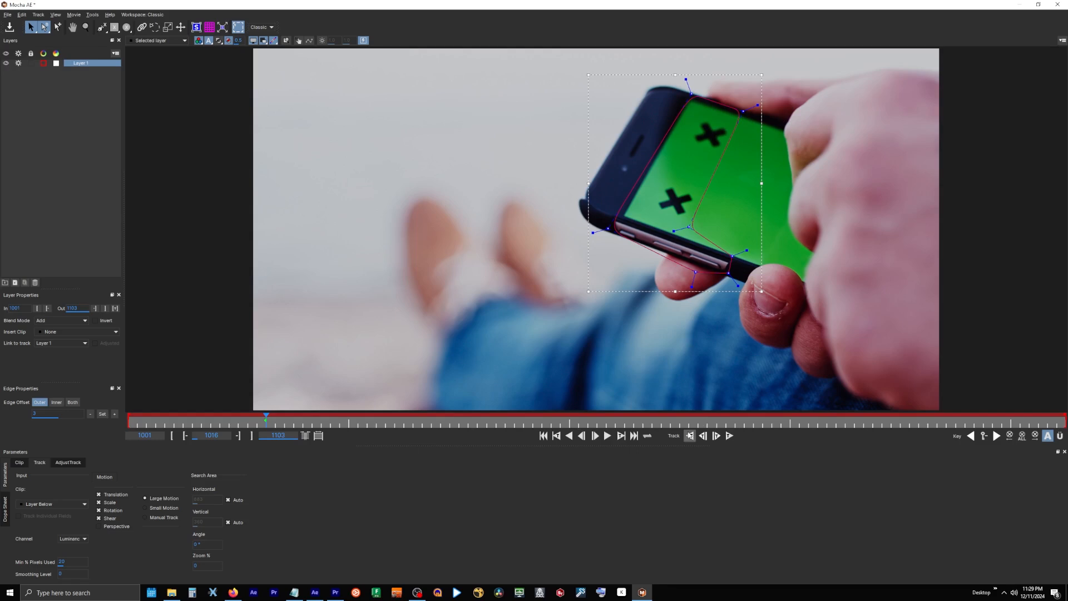
click(729, 437)
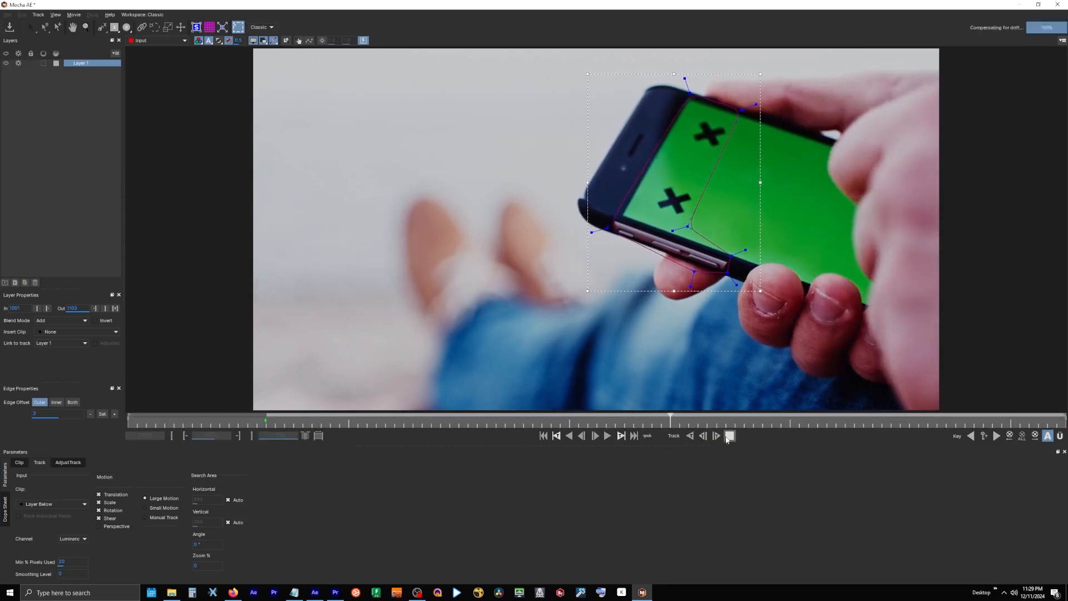
- Rename the tracked Mocha layer pointTracker, save the Mocha project and return to After Effects
click(85, 64)
text(pointTracker)
key(Return)
click(7, 15)
click(23, 35)
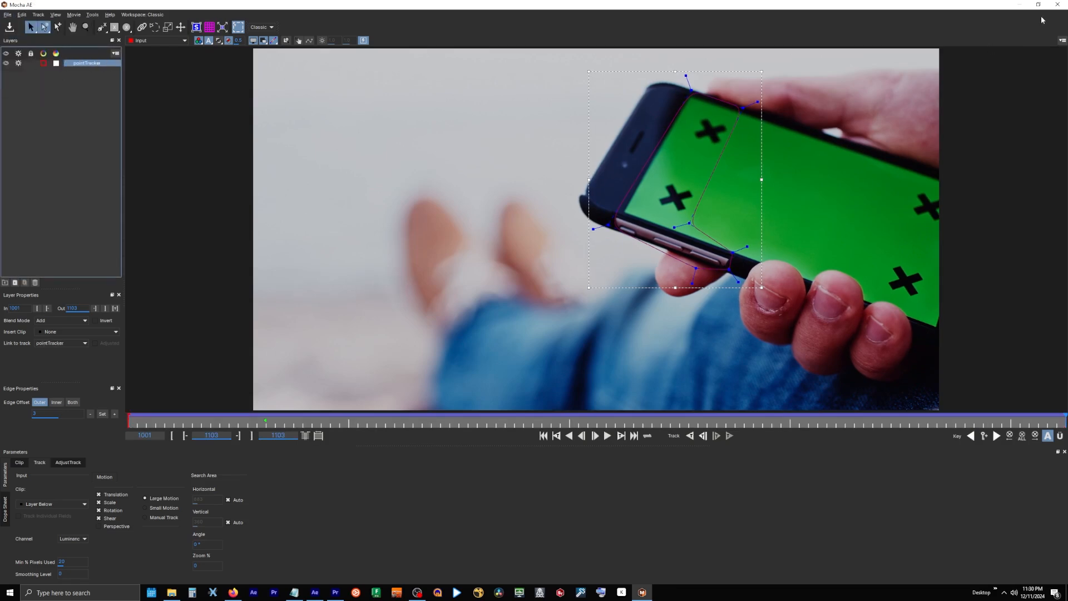
click(1058, 7)
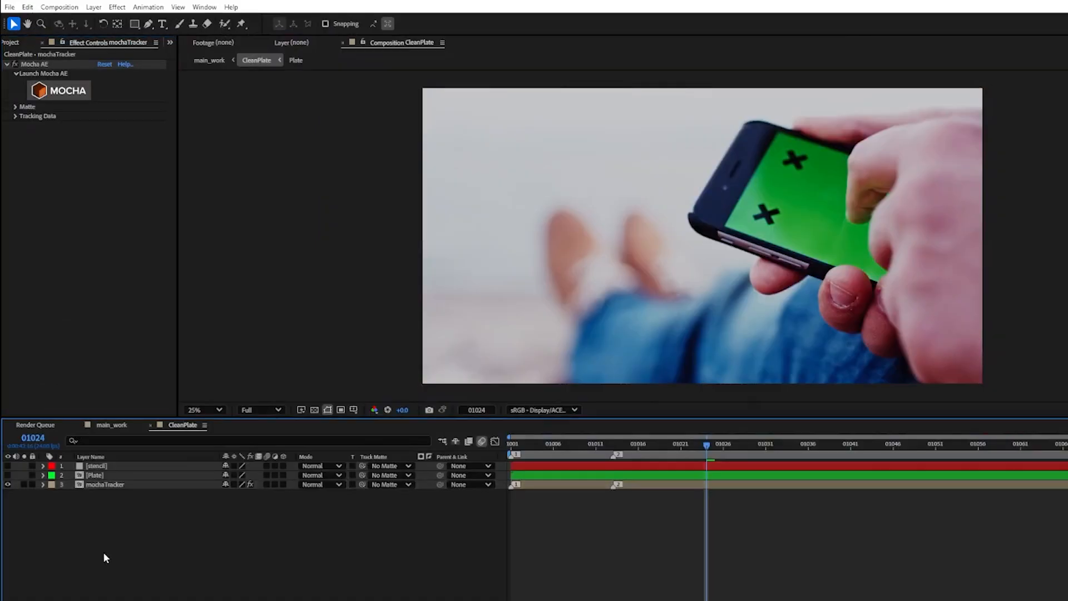
- Create a null named Phone Point tracker, move it below mochaTracker and hide it
right_click(69, 406)
click(258, 593)
key(Return)
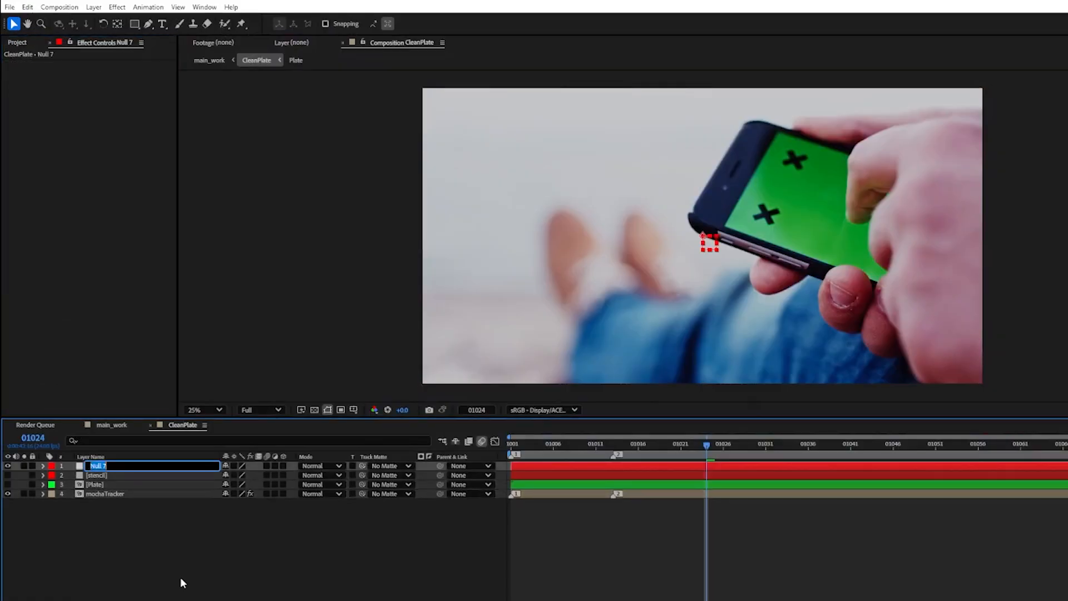
text(Phone Point tracker)
key(Return)
drag(108, 470, 22, 495)
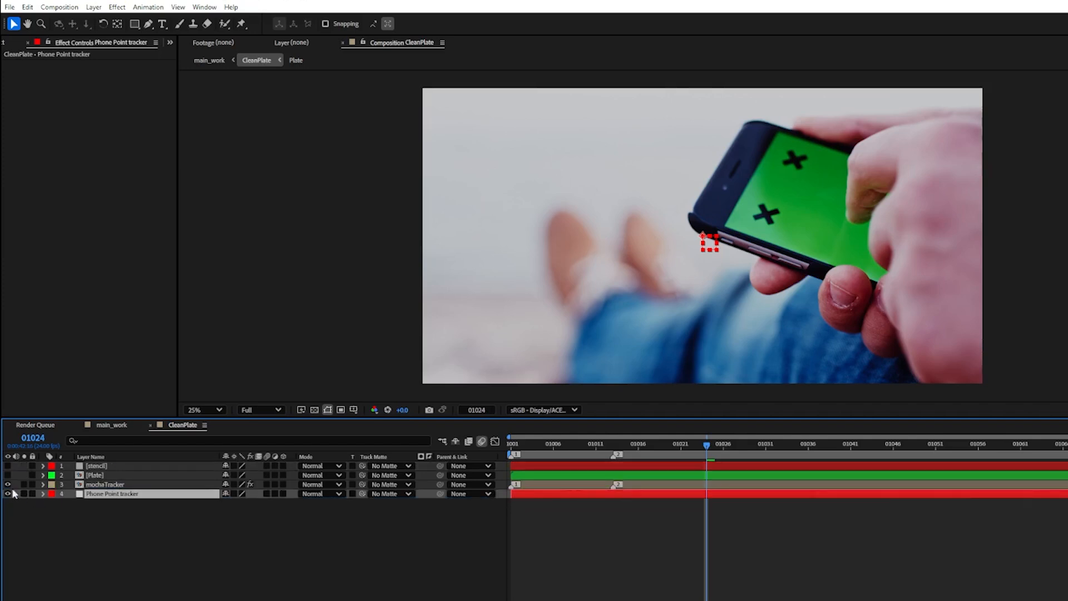
- Create tracking data on mochaTracker from the Mocha track, and export it as Transform to the Phone Point tracker null
click(105, 484)
click(16, 116)
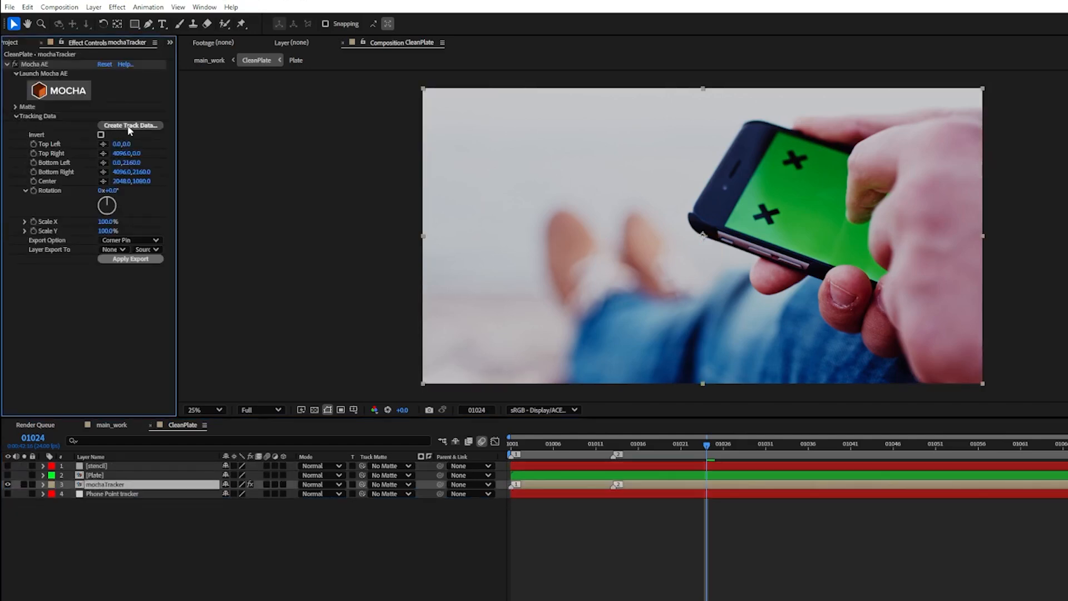
click(128, 127)
click(111, 241)
click(131, 276)
click(113, 249)
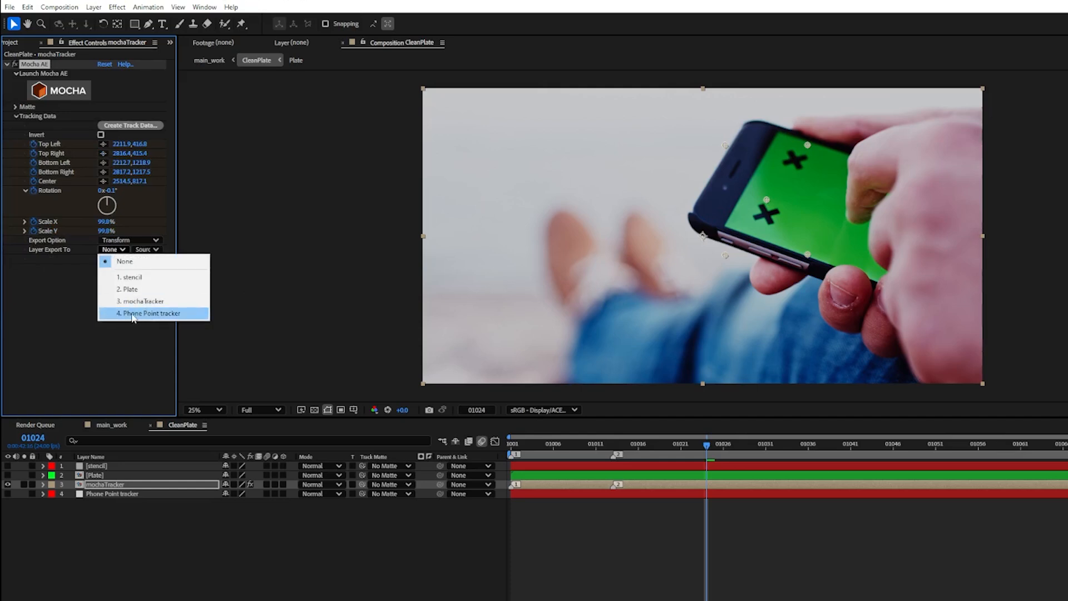
click(133, 318)
- Show the stencil layer, parent it to Phone Point tracker and play back its tracked motion
click(97, 467)
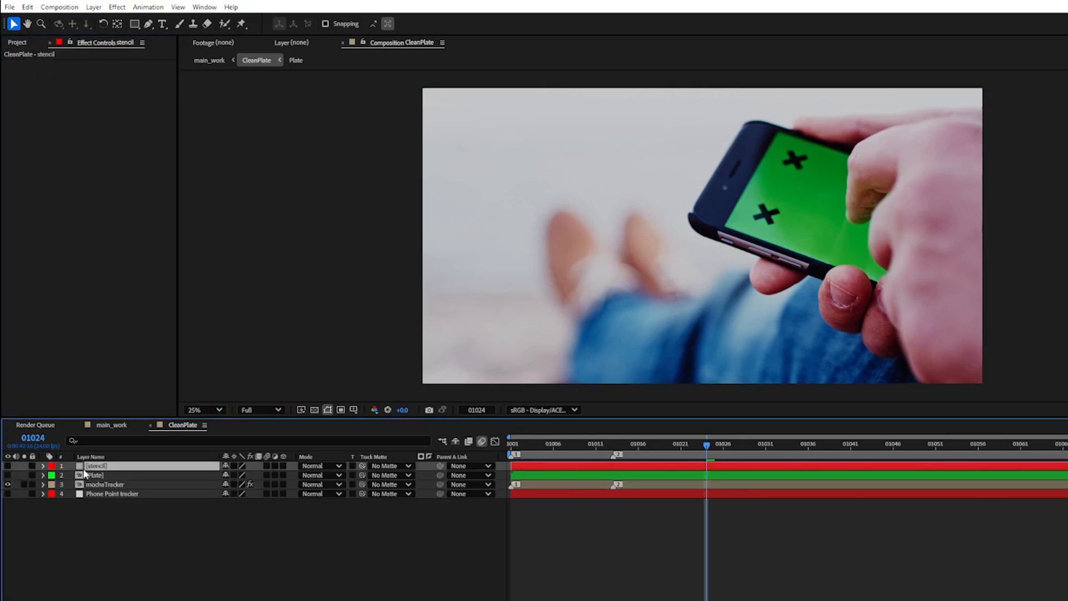
click(8, 465)
click(470, 465)
click(476, 535)
click(7, 466)
click(8, 465)
key(space)
- Remove the Scale keyframes from the Phone Point tracker null at frame 01013, and collapse its properties
drag(1067, 485, 614, 489)
click(108, 494)
key(s)
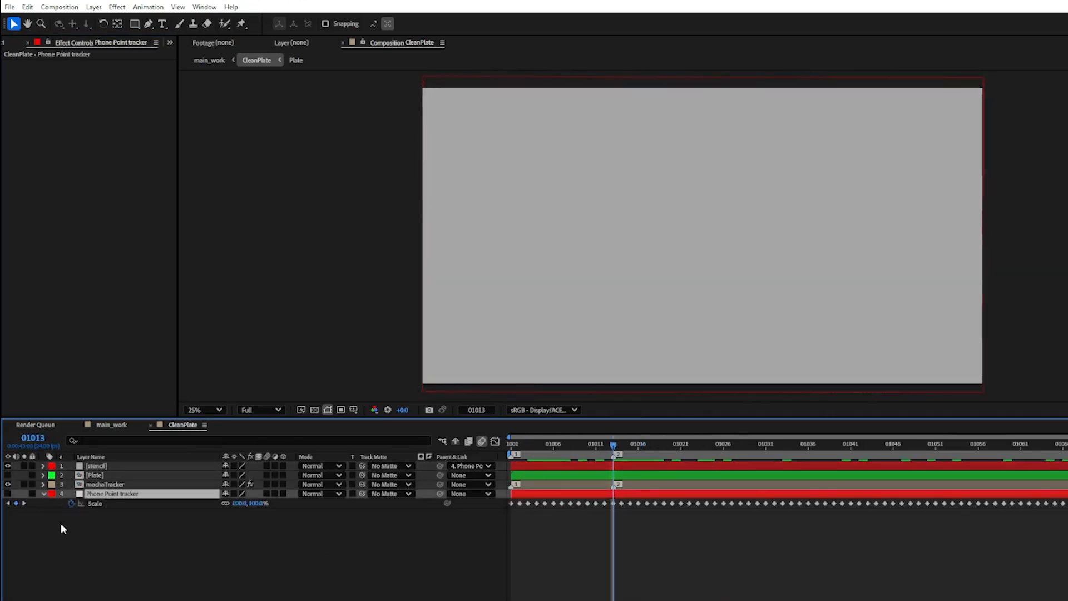
click(71, 503)
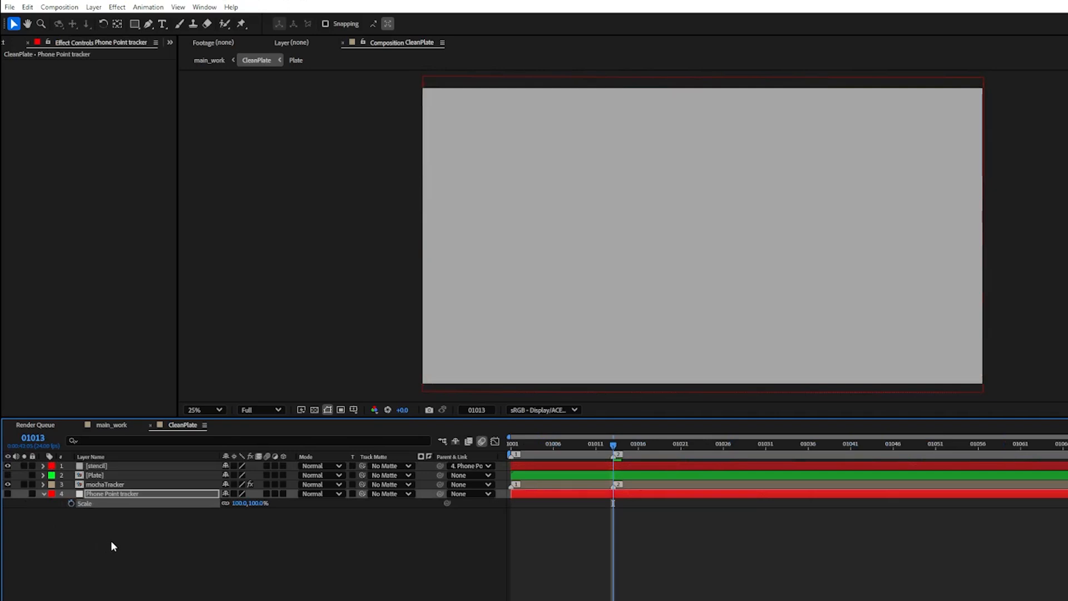
key(u)
click(44, 494)
- Hide the stencil layer and draw a RotoBezier mask on it around the lower X marker on the phone screen
click(7, 466)
click(99, 466)
click(148, 24)
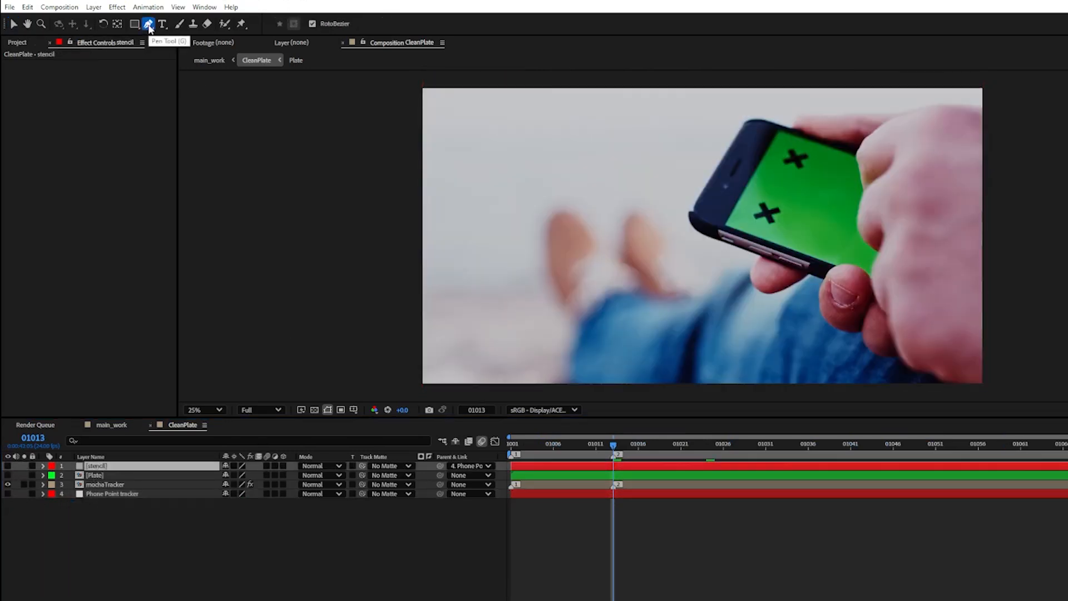
click(763, 196)
click(747, 205)
click(748, 219)
click(762, 227)
click(776, 228)
click(788, 216)
click(789, 204)
- Draw a second closed RotoBezier mask on the stencil layer around the upper X marker
click(785, 142)
click(777, 155)
click(776, 170)
click(792, 177)
click(812, 175)
click(819, 165)
click(785, 142)
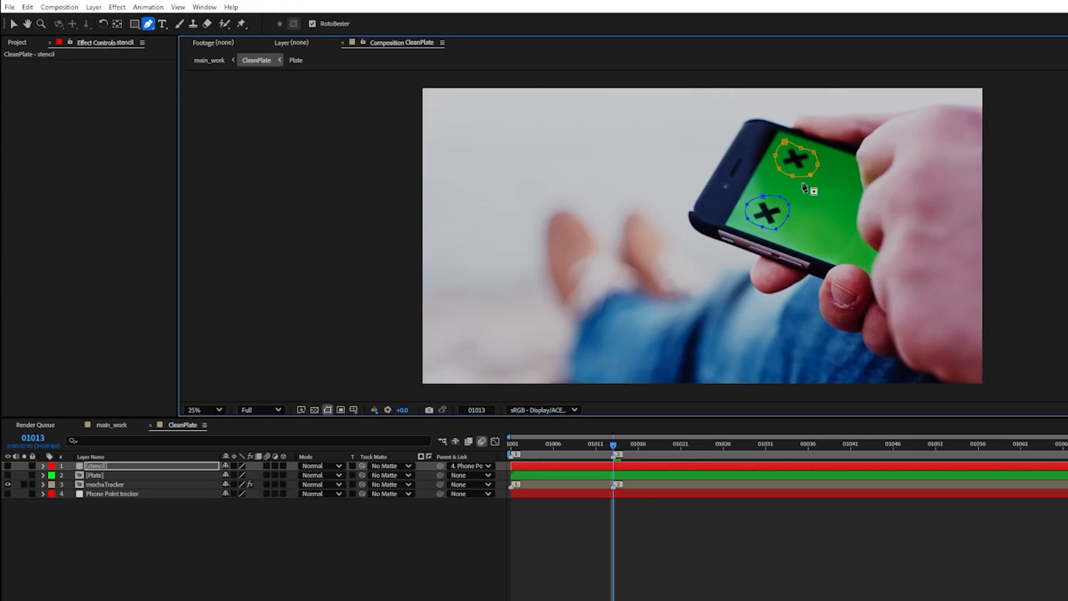
- Keyframe the Mask Path of Mask 1 and Mask 2 at frame 01013, and play back the masks over the shot
key(m)
key(m)
click(81, 531)
click(80, 484)
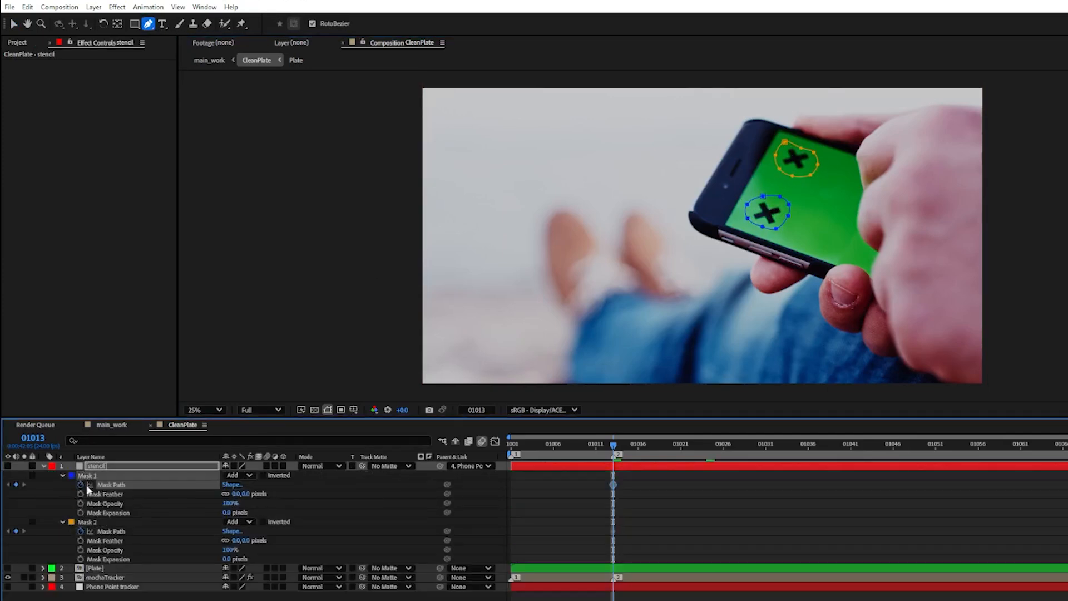
key(space)
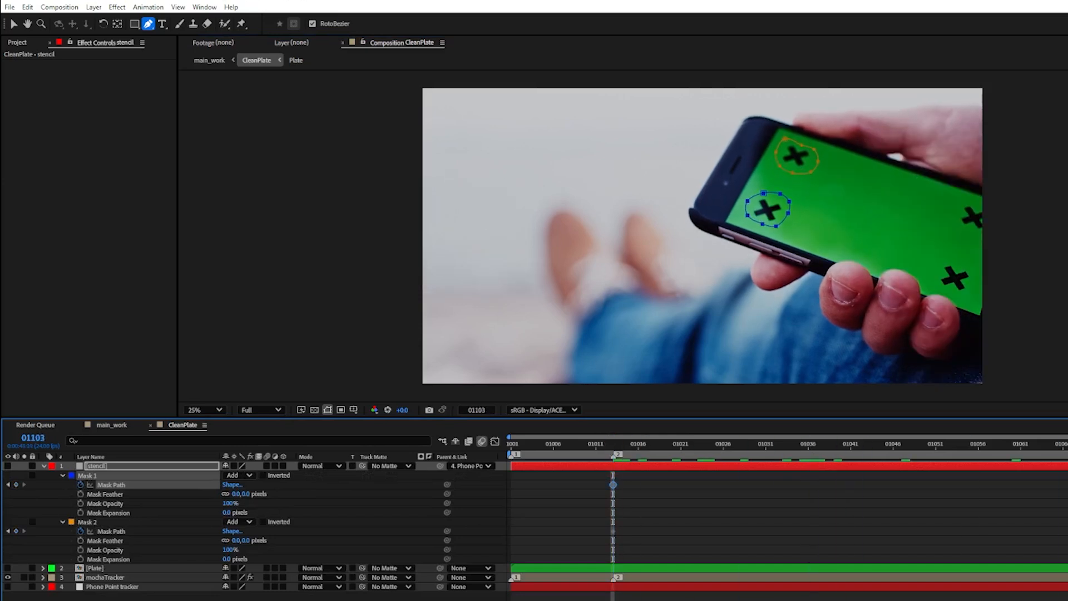
- Make the stencil layer visible, set its blending mode to Silhouette Alpha and check the cutouts against transparency
click(43, 466)
click(8, 466)
click(145, 466)
click(321, 466)
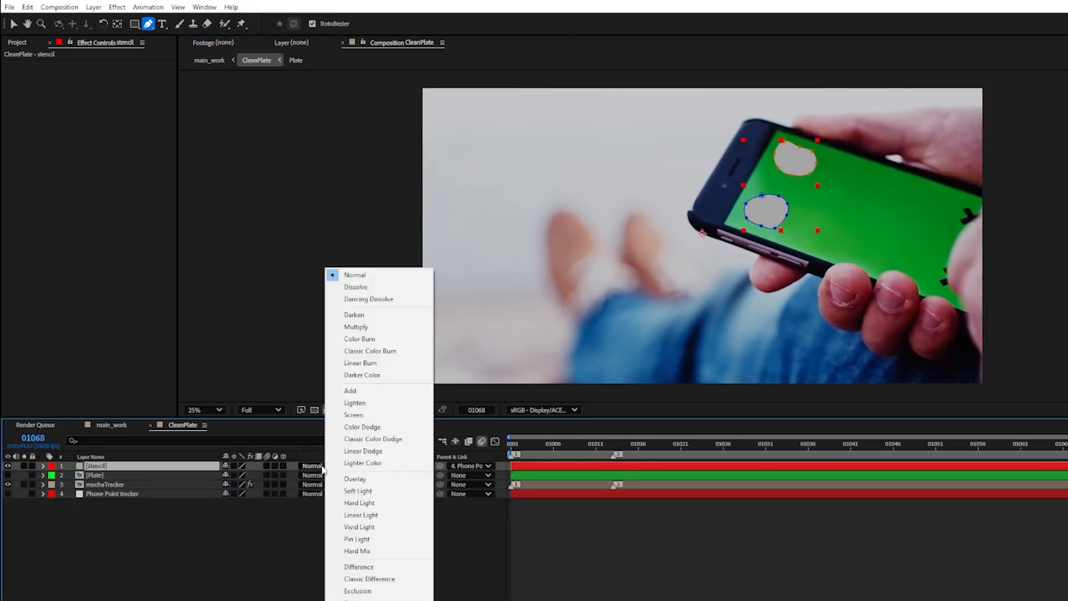
click(364, 599)
click(333, 466)
click(364, 600)
click(315, 410)
click(317, 411)
- Reveal the stencil layer's mask properties and set Mask Feather to 50 pixels on both Mask 1 and Mask 2
key(m)
key(m)
click(237, 493)
text(50)
key(Return)
click(237, 540)
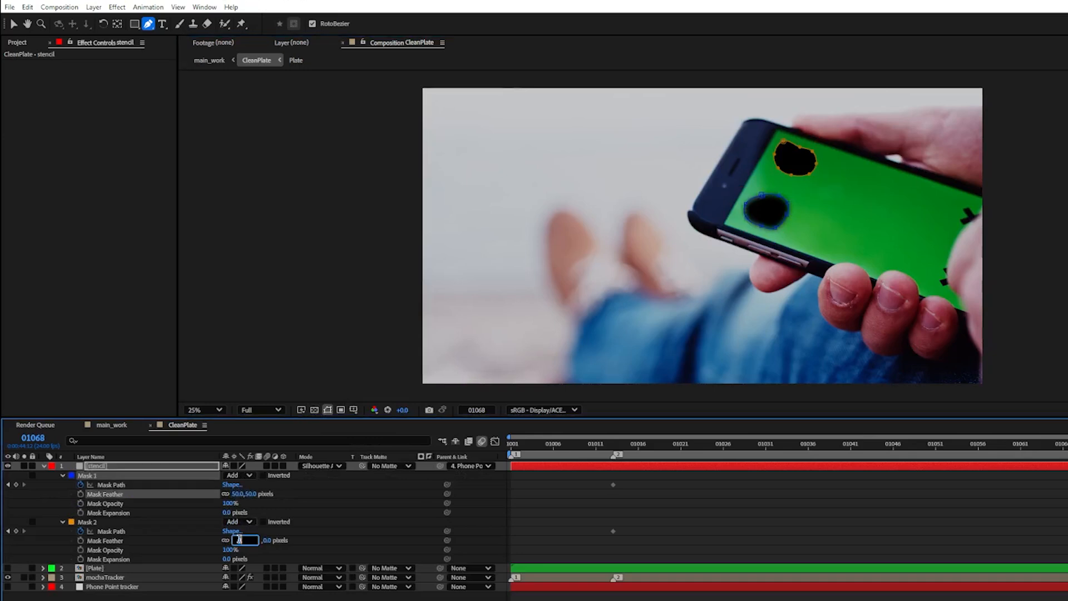
text(50)
key(Return)
- Set Mask Feather to 80 pixels on both Mask 1 and Mask 2 of the stencil layer and collapse its properties
click(237, 494)
text(80)
key(Return)
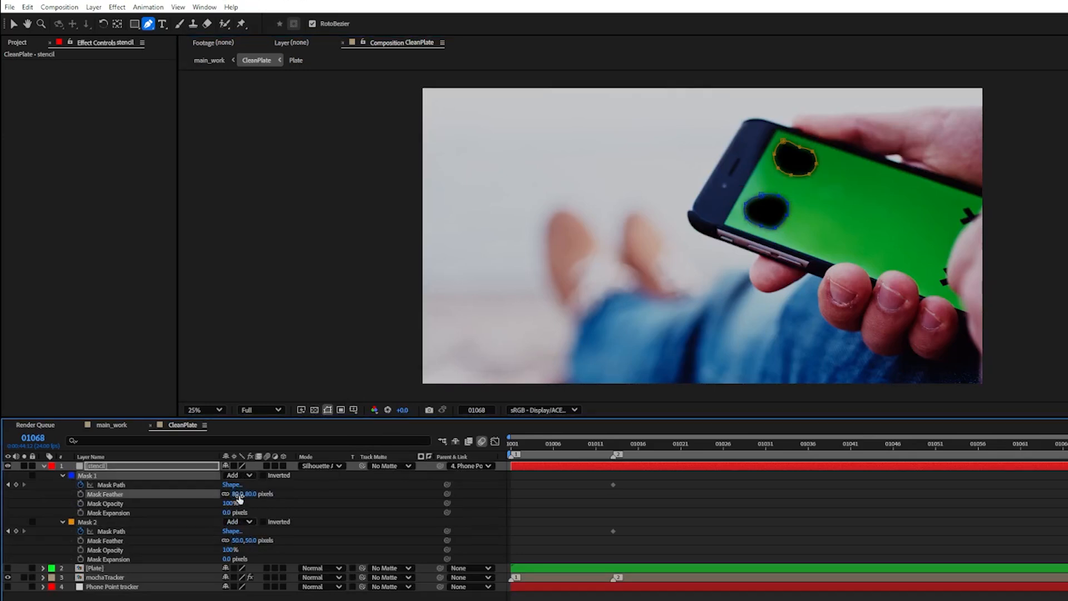
click(238, 541)
text(80)
key(Return)
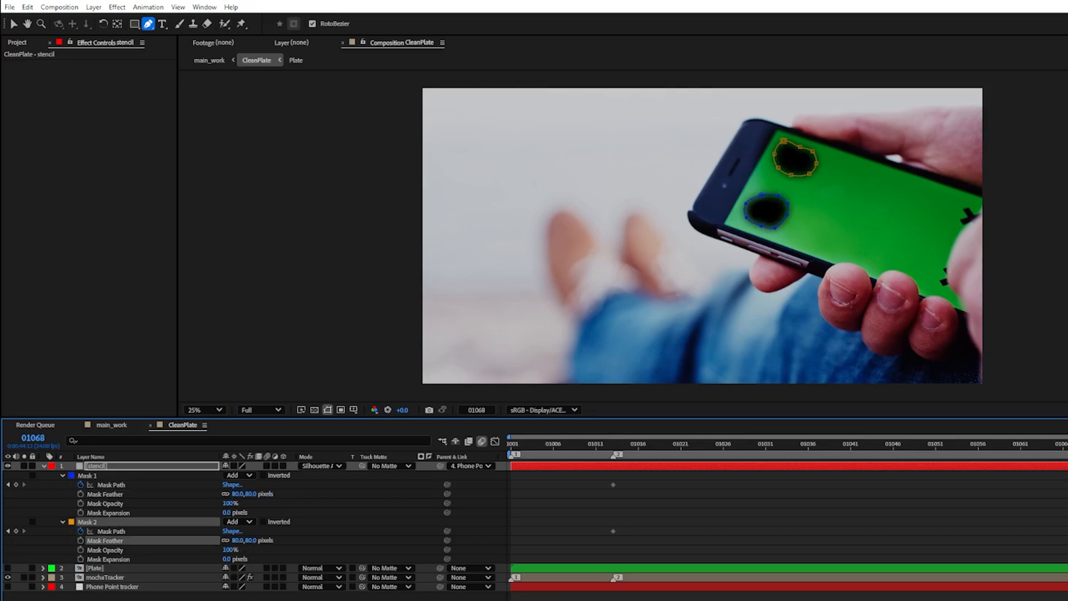
click(44, 466)
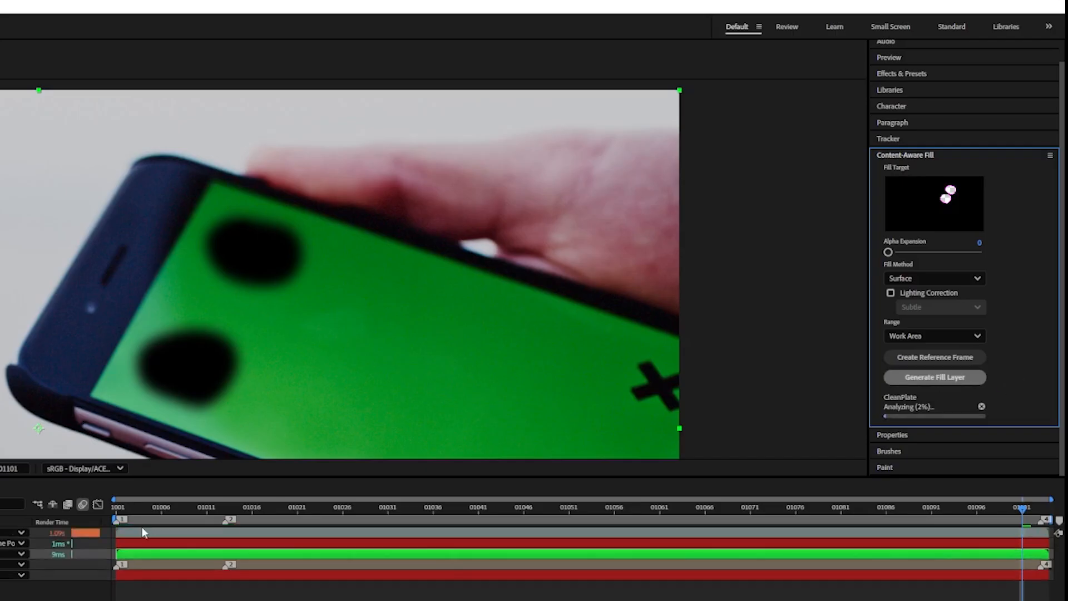
- Hide the Top marker Matted layer and toggle the Fill layer's visibility to compare it with the plate
click(116, 509)
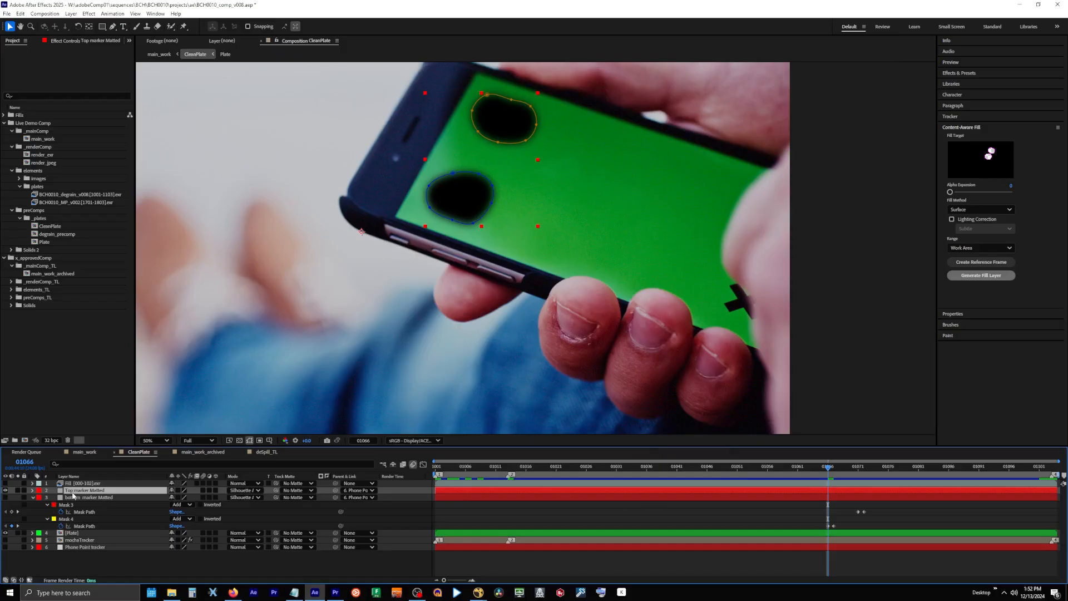
click(5, 491)
click(5, 483)
click(5, 484)
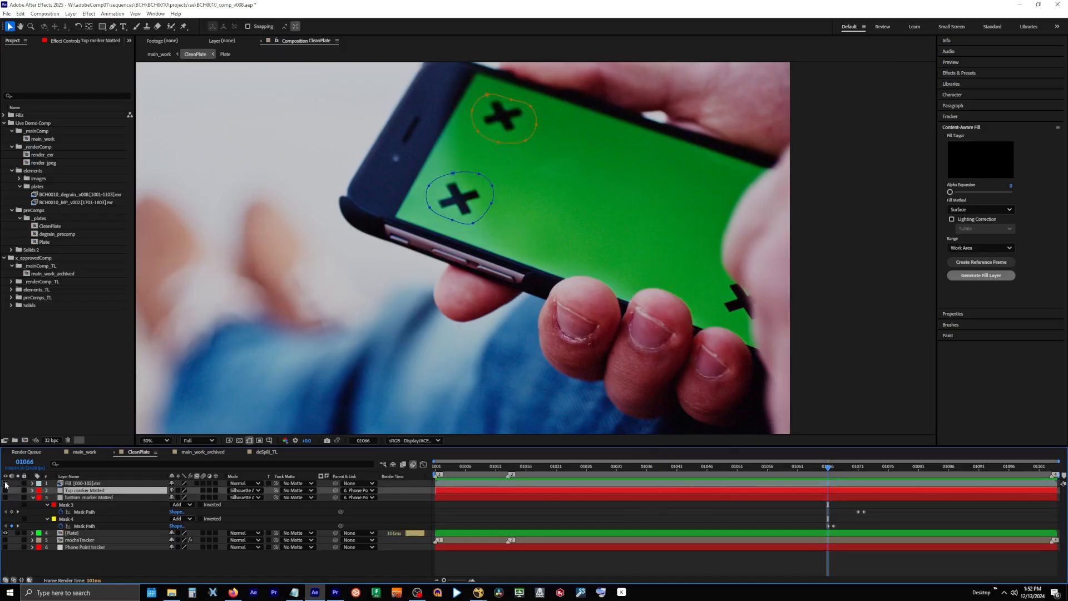
- Reshape the yellow mask on the bottom marker Matted layer around the marker at the plate's edge at frame 01067
click(90, 499)
key(Page_Down)
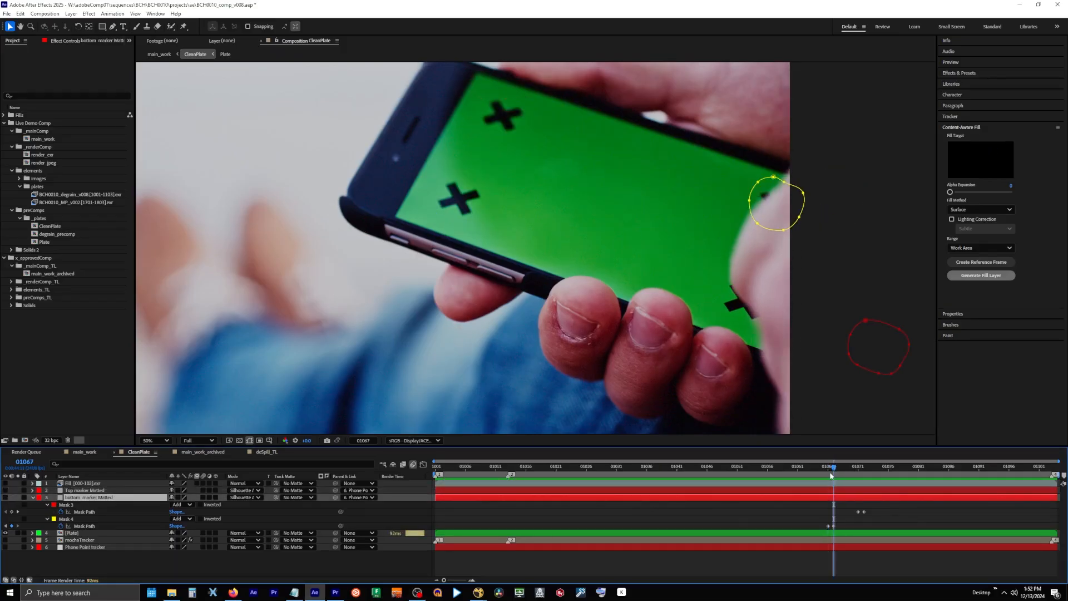
scroll(839, 241, up, 1)
drag(838, 241, 382, 297)
drag(575, 262, 544, 213)
drag(606, 236, 561, 192)
drag(615, 188, 569, 180)
drag(523, 248, 522, 227)
- Refine the yellow mask's path around the edge marker with further keyframes at frames 01068 and 01069
drag(834, 469, 843, 471)
drag(451, 210, 480, 251)
mouse_move(468, 188)
mouse_down()
mouse_move(508, 219)
mouse_move(512, 186)
mouse_up()
key(j)
mouse_move(462, 152)
mouse_down()
mouse_move(462, 169)
mouse_move(430, 172)
mouse_up()
mouse_move(429, 224)
mouse_down()
mouse_move(428, 215)
mouse_move(490, 208)
mouse_move(437, 211)
mouse_up()
key(Page_Down)
key(Page_Down)
drag(423, 265, 426, 270)
- Go through the remaining frames and examine how the bottom marker layer's masks follow the two markers
key(Page_Down)
key(Page_Down)
key(Page_Down)
key(Page_Down)
key(Page_Down)
key(Page_Down)
key(Page_Down)
key(Page_Down)
key(Page_Down)
drag(901, 469, 1034, 479)
key(j)
key(j)
click(67, 505)
click(78, 497)
drag(858, 469, 918, 477)
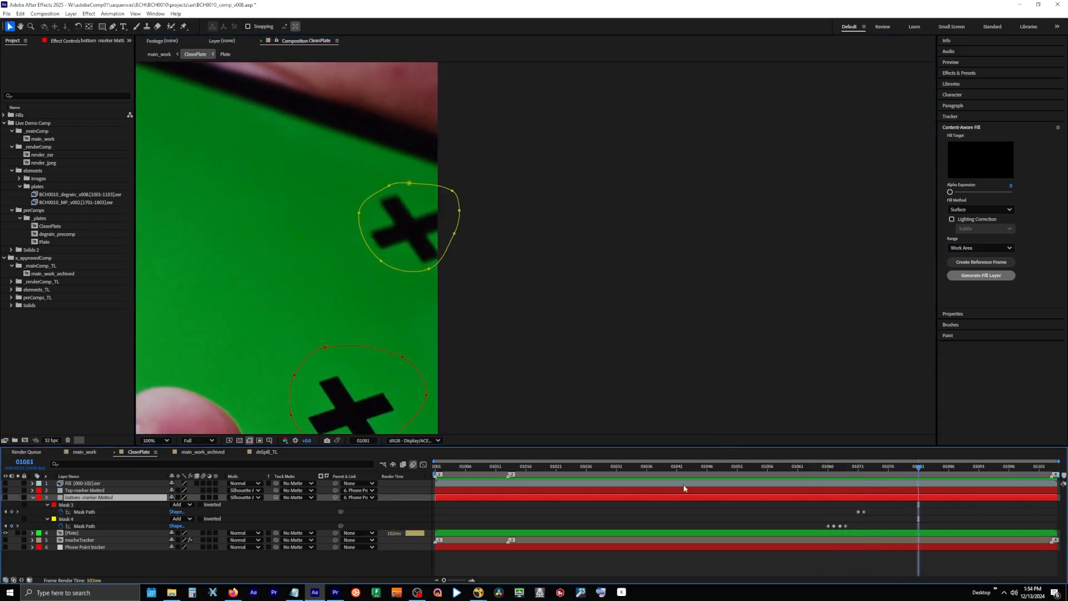
- Reshape Mask 3 around the lower X marker at frame 01072 and check it over the following frames
click(67, 505)
key(j)
drag(431, 407, 417, 403)
drag(337, 353, 346, 274)
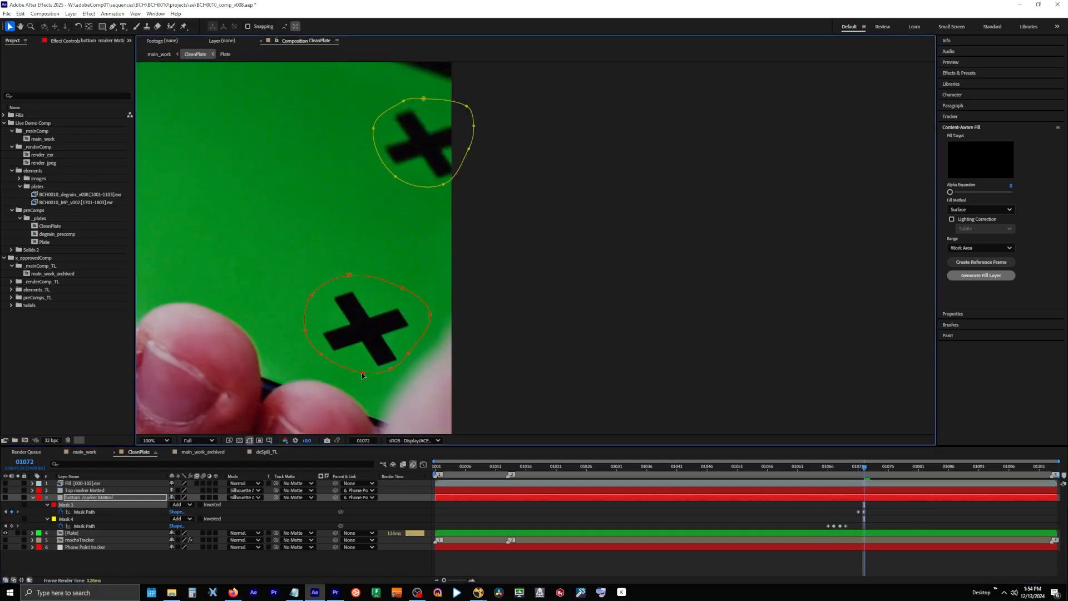
click(860, 471)
mouse_move(865, 474)
mouse_down()
mouse_move(918, 478)
mouse_move(806, 484)
mouse_move(1015, 485)
mouse_up()
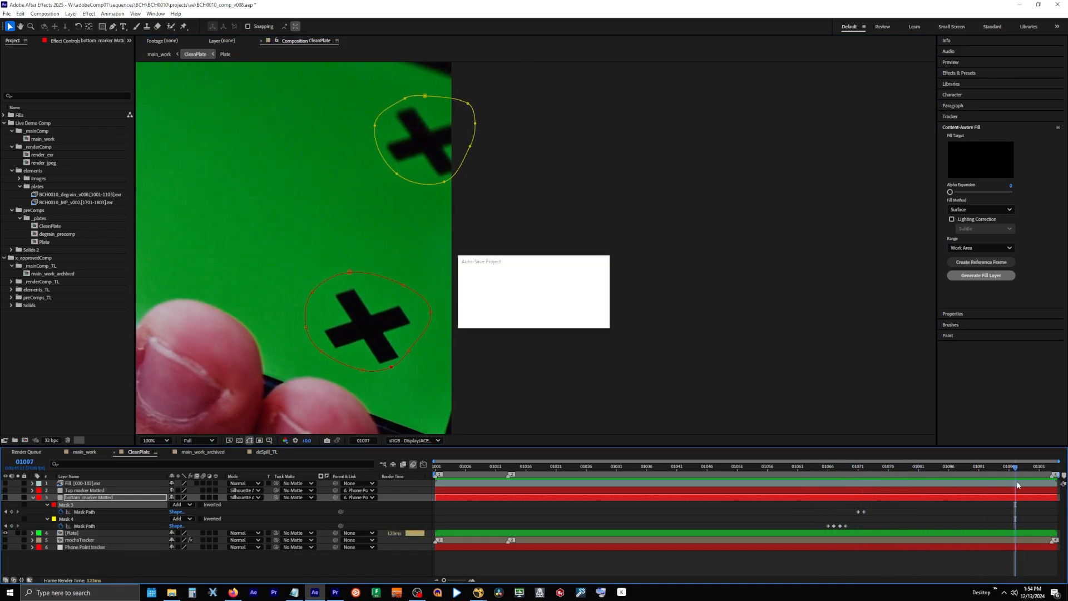
click(858, 474)
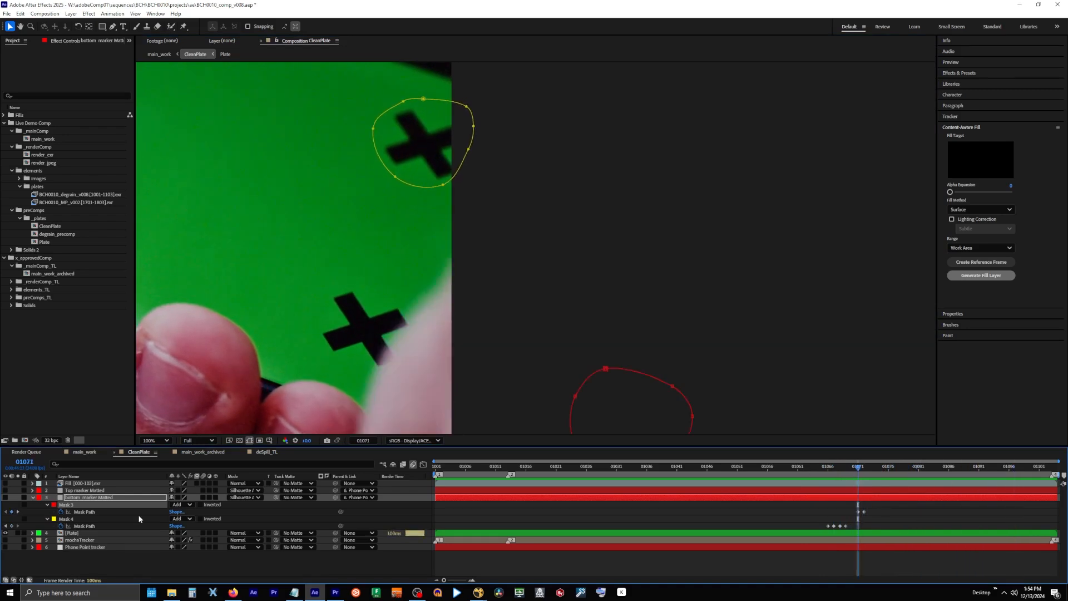
- Make the bottom marker Matted layer visible and scrub the shot to check its feathered cutouts
click(31, 498)
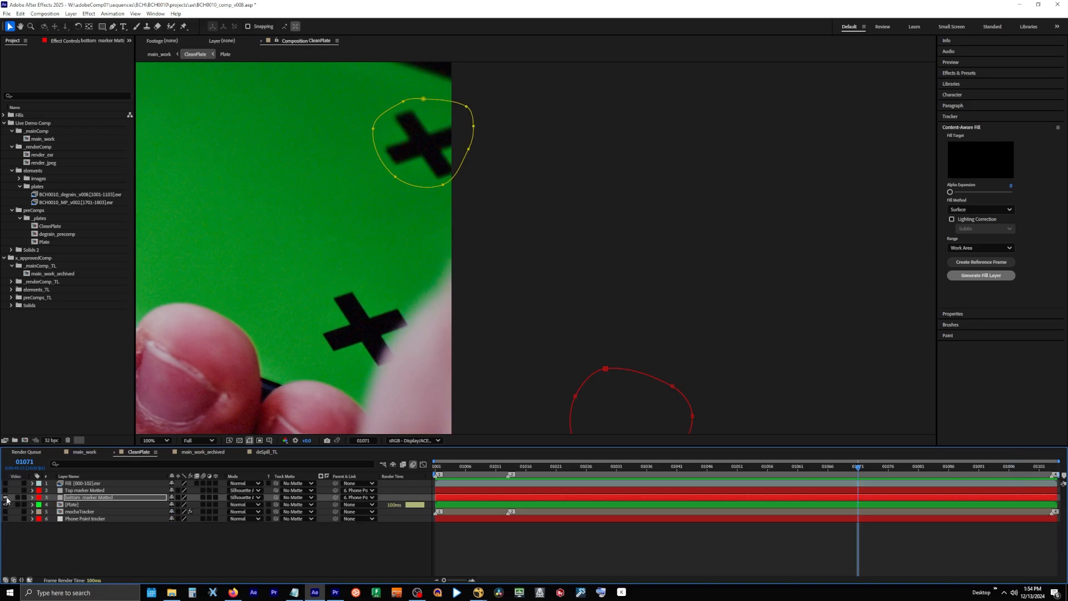
click(6, 498)
key(m)
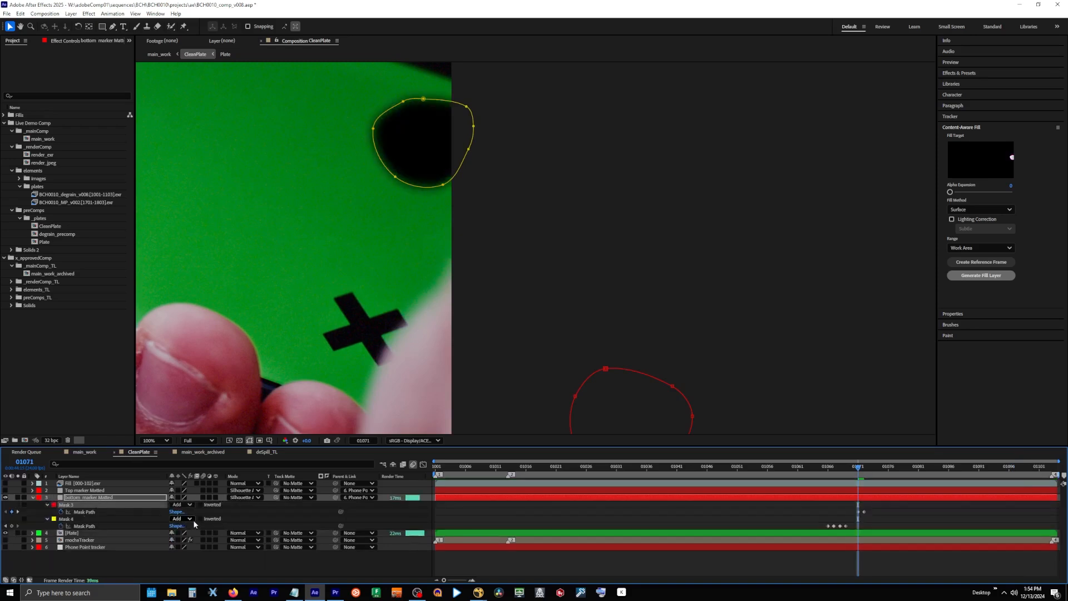
drag(855, 470, 885, 466)
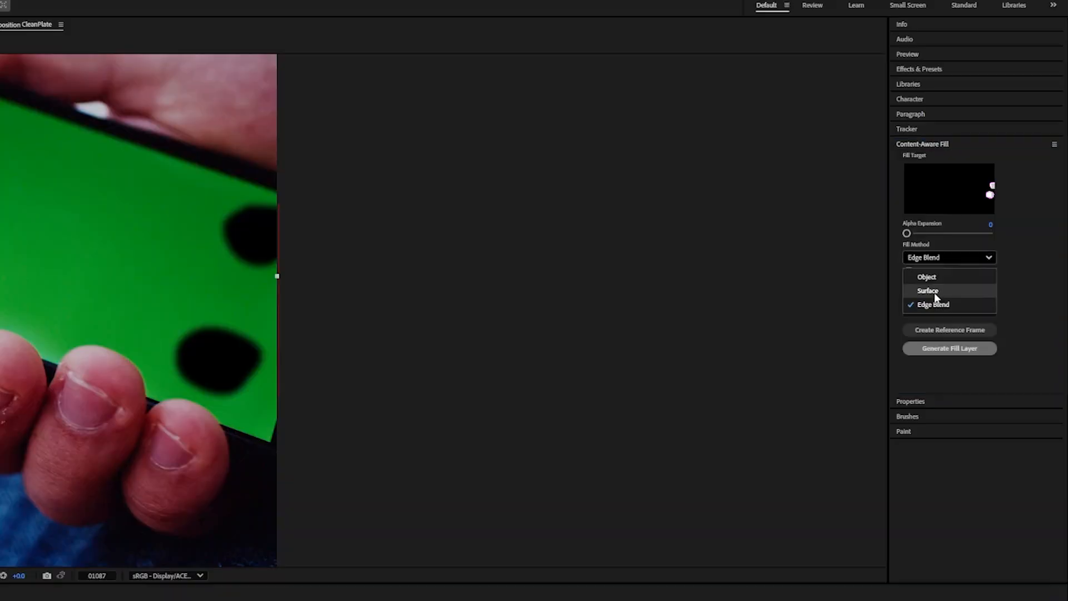
- Create an Edge Blend reference frame at frame 01087 and clone green screen over its lower transparent hole in Photoshop
click(966, 215)
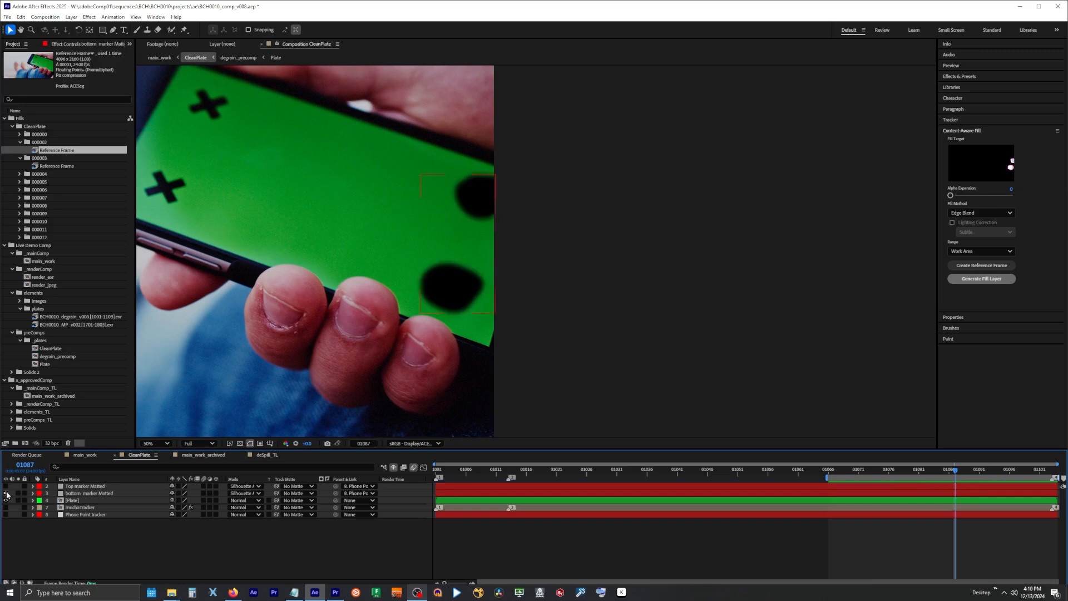
click(972, 266)
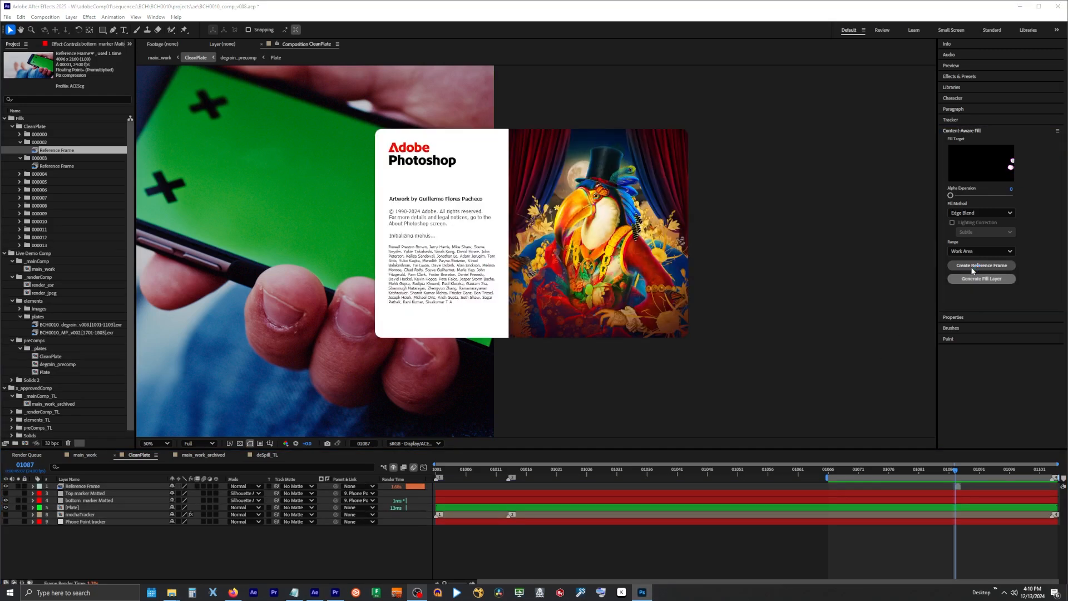
alt+click(852, 320)
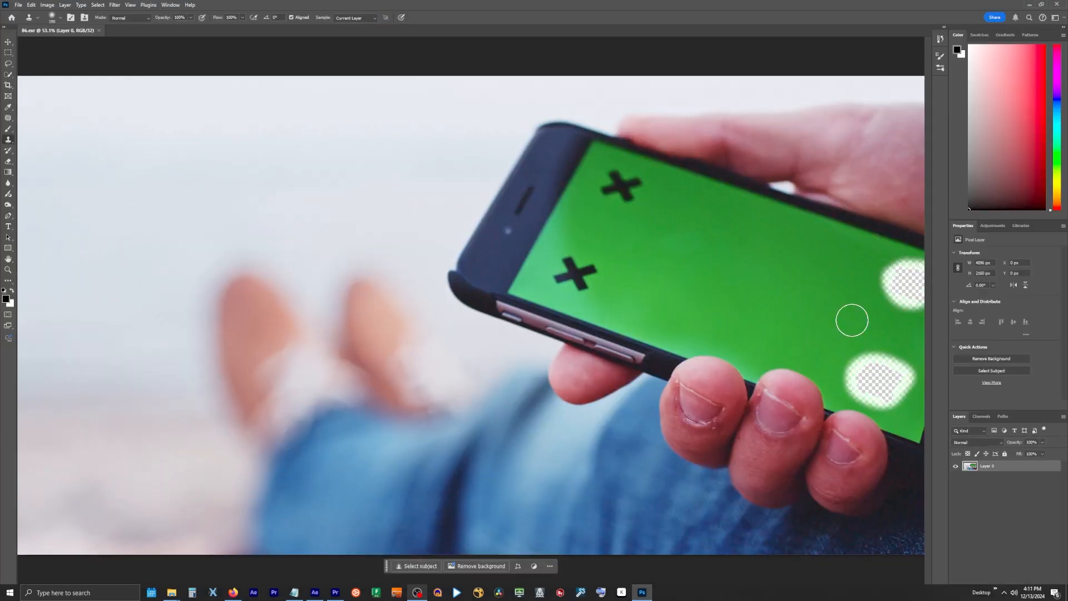
mouse_move(877, 385)
mouse_down()
mouse_move(853, 383)
mouse_move(885, 396)
mouse_move(865, 399)
mouse_up()
alt+click(858, 327)
mouse_move(880, 358)
mouse_down()
mouse_move(904, 377)
mouse_move(896, 398)
mouse_move(902, 384)
mouse_up()
alt+click(869, 329)
alt+click(872, 334)
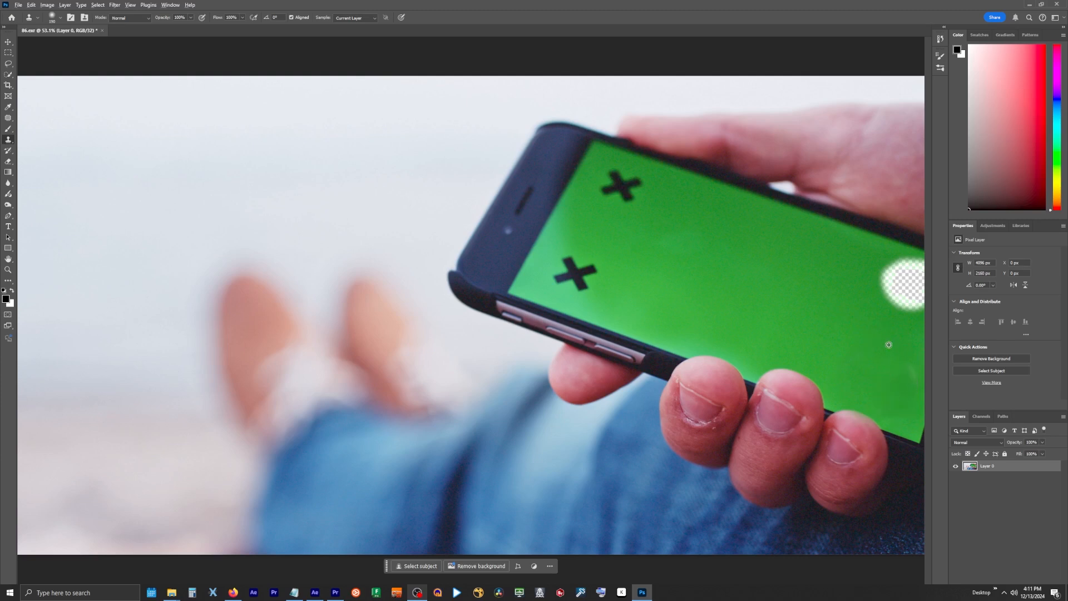
- Clone clean green over the upper transparent hole at the image edge and save the reference frame
alt+click(846, 262)
mouse_move(903, 281)
mouse_down()
mouse_move(912, 311)
mouse_move(919, 271)
mouse_move(944, 274)
mouse_move(937, 304)
mouse_up()
alt+click(892, 341)
alt+click(862, 250)
key(ctrl+s)
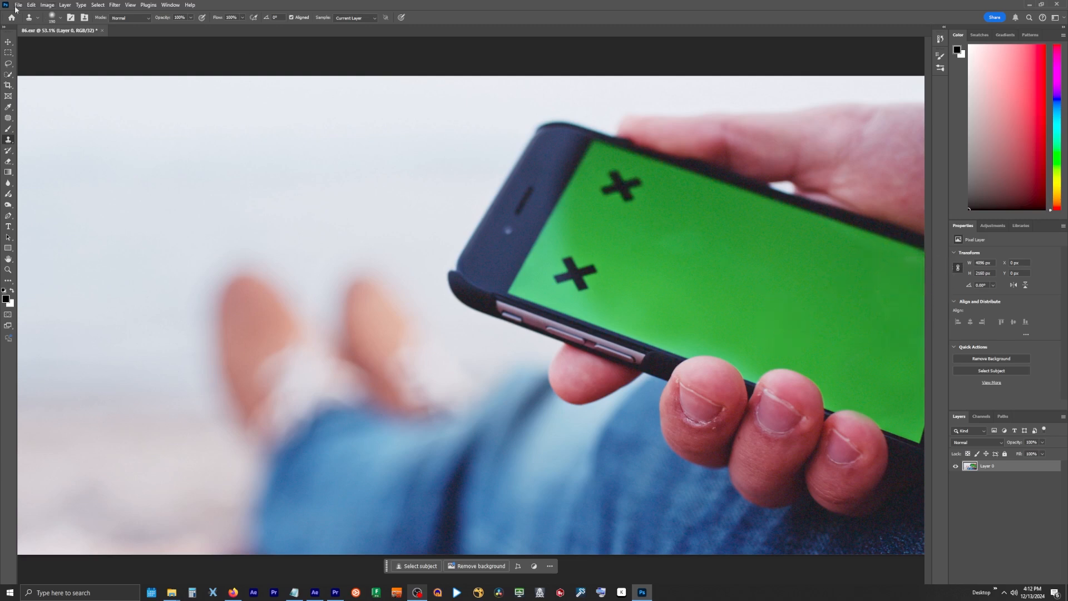
- Switch back to After Effects, reveal the Reference Frame layer's source in the project and reload its footage
click(325, 597)
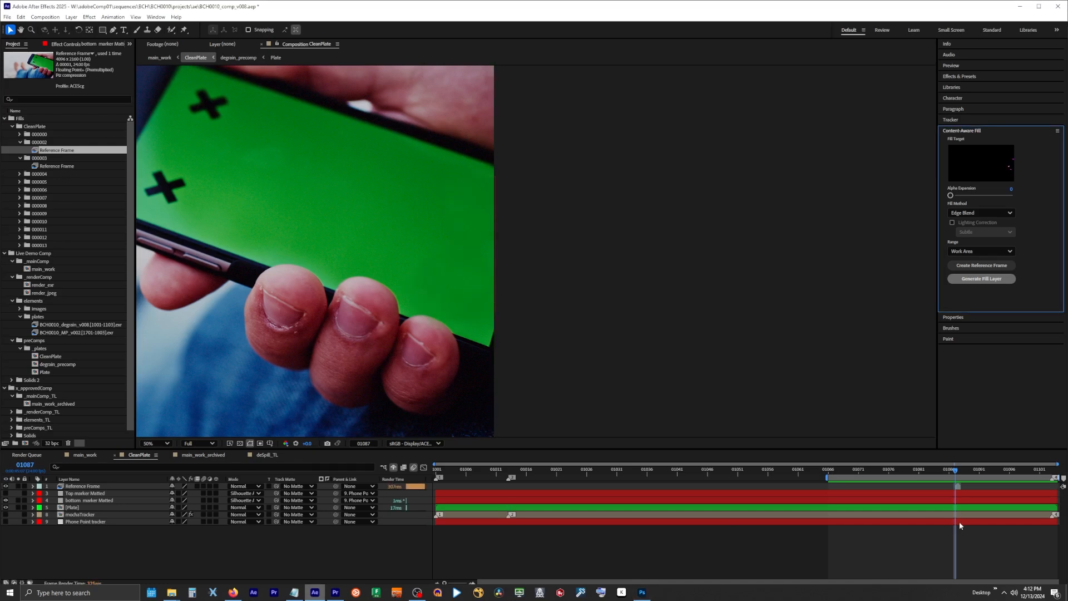
right_click(81, 487)
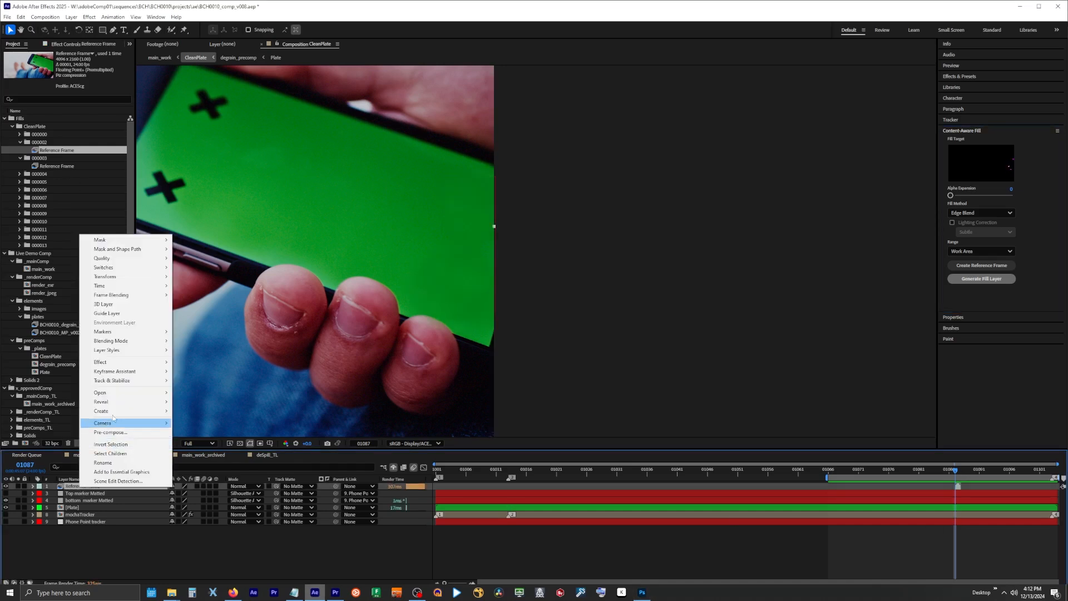
mouse_move(121, 405)
click(217, 411)
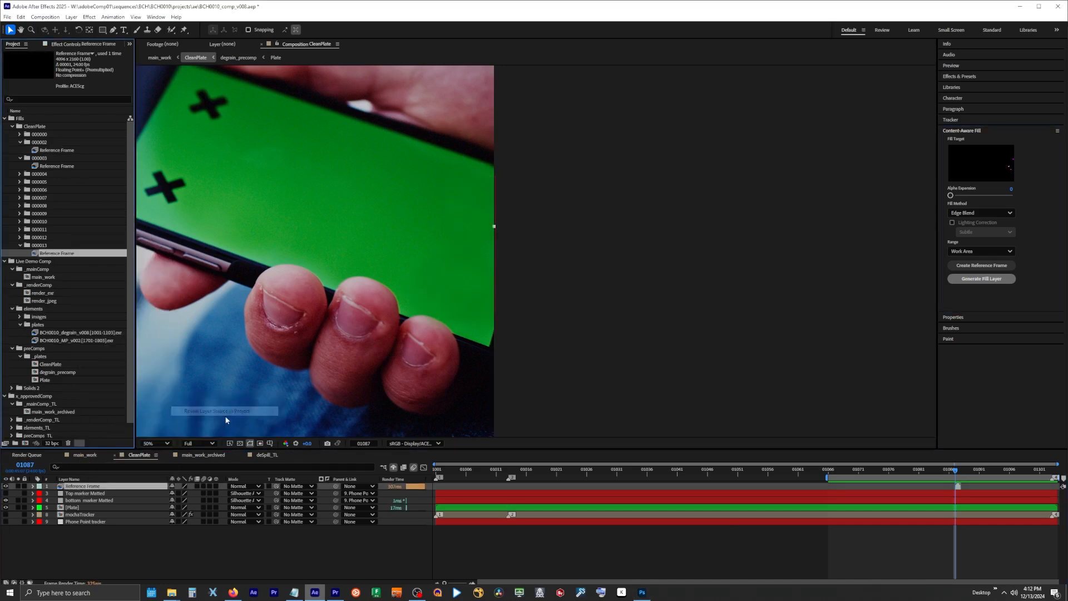
right_click(34, 255)
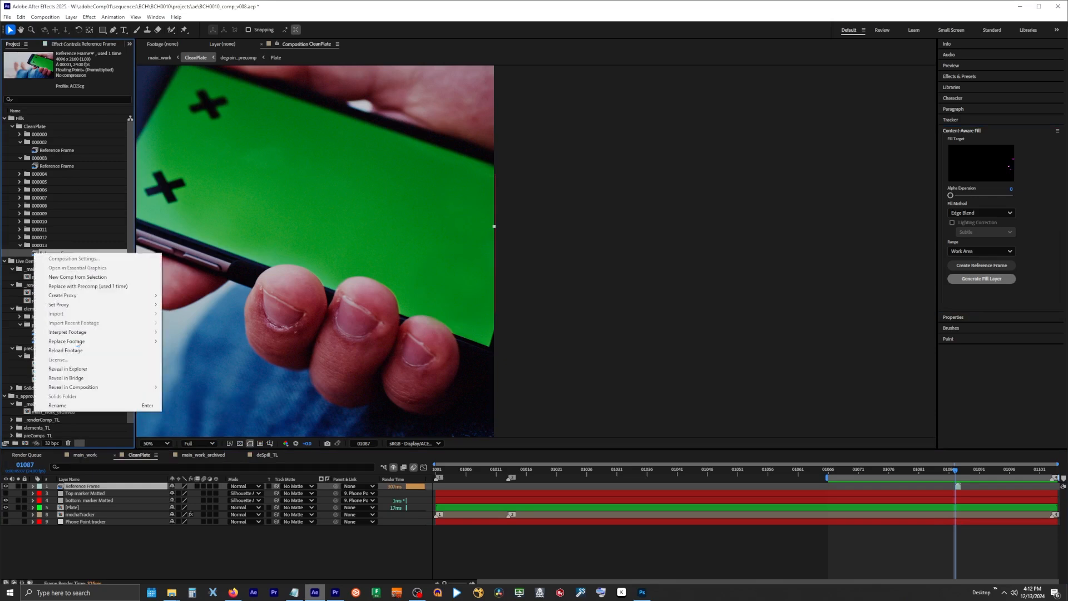
click(67, 349)
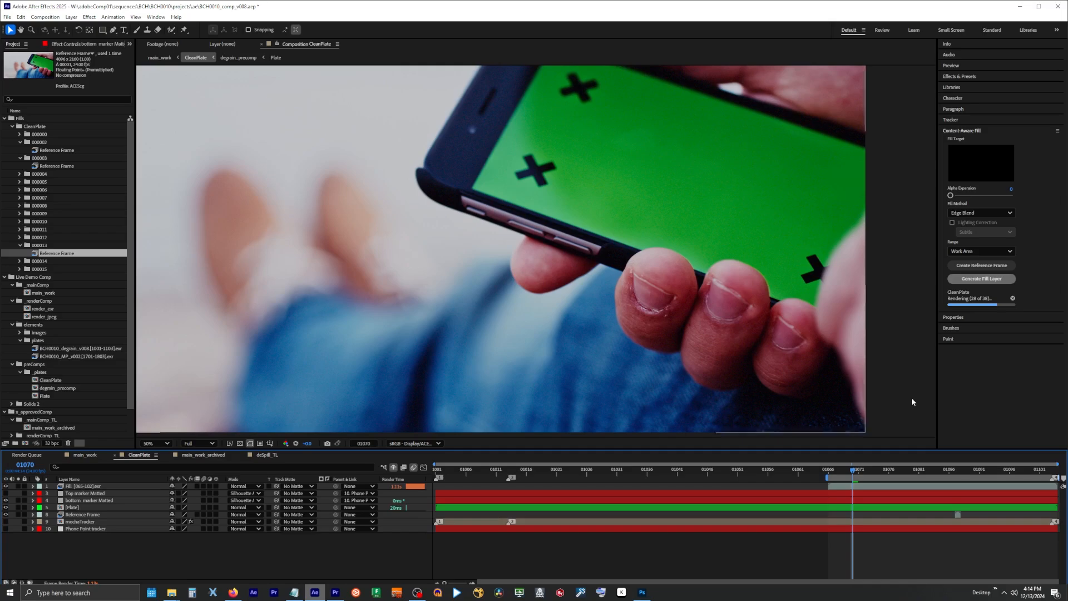
- Create another reference frame at frame 01070, accept the OpenEXR options in Photoshop and shape an angled oval clone brush
click(982, 266)
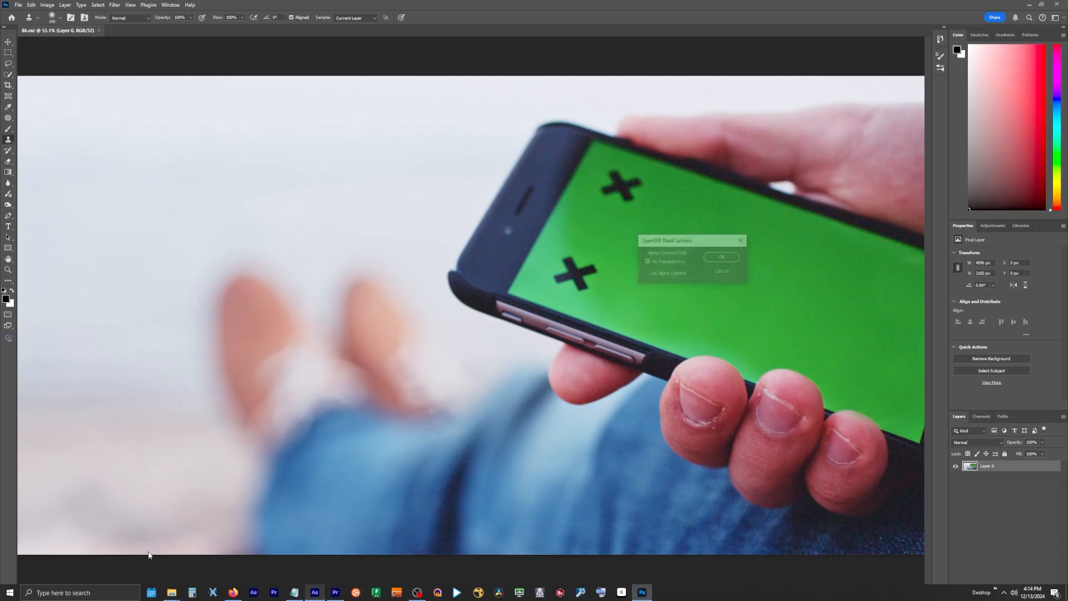
click(722, 257)
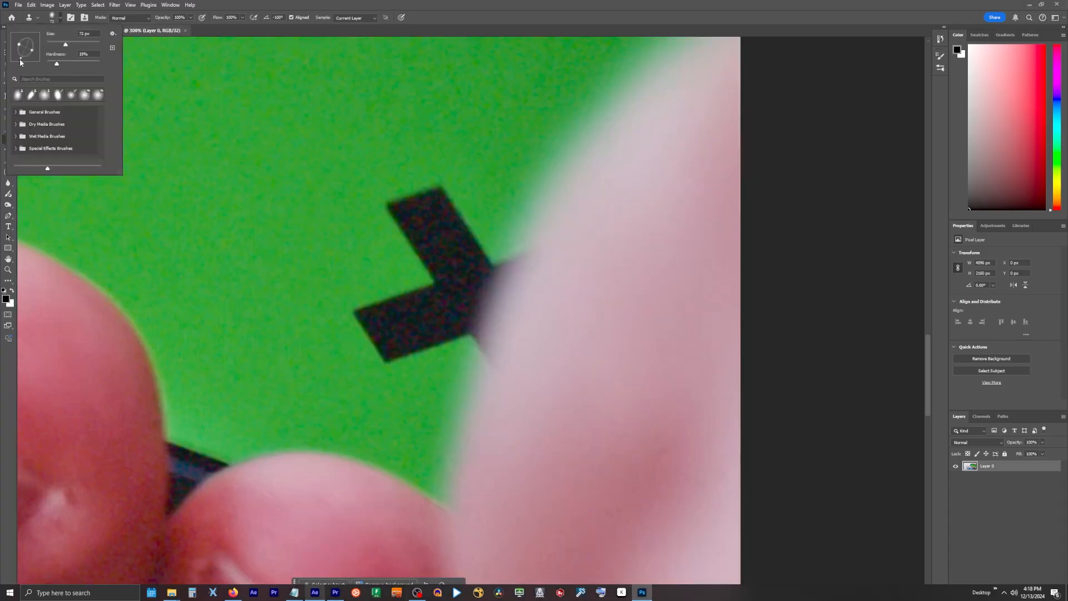
key(Return)
- Clone green screen texture over the black X marker beside the thumb with the Clone Stamp and save the image
mouse_move(510, 268)
mouse_down()
mouse_move(402, 251)
mouse_move(458, 227)
mouse_up()
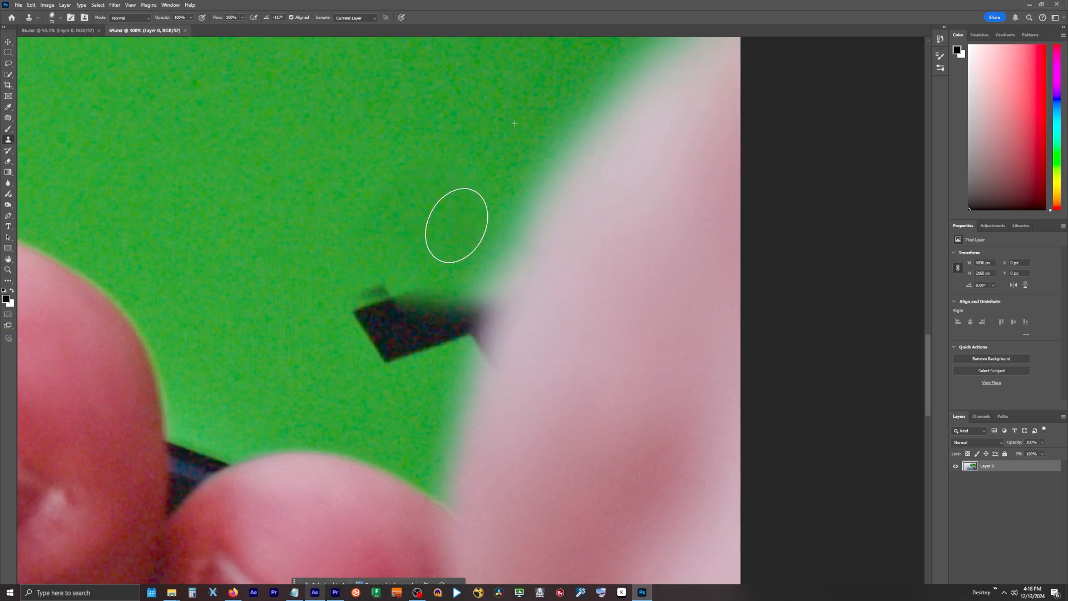
mouse_move(495, 309)
mouse_down()
mouse_move(375, 291)
mouse_move(360, 302)
mouse_up()
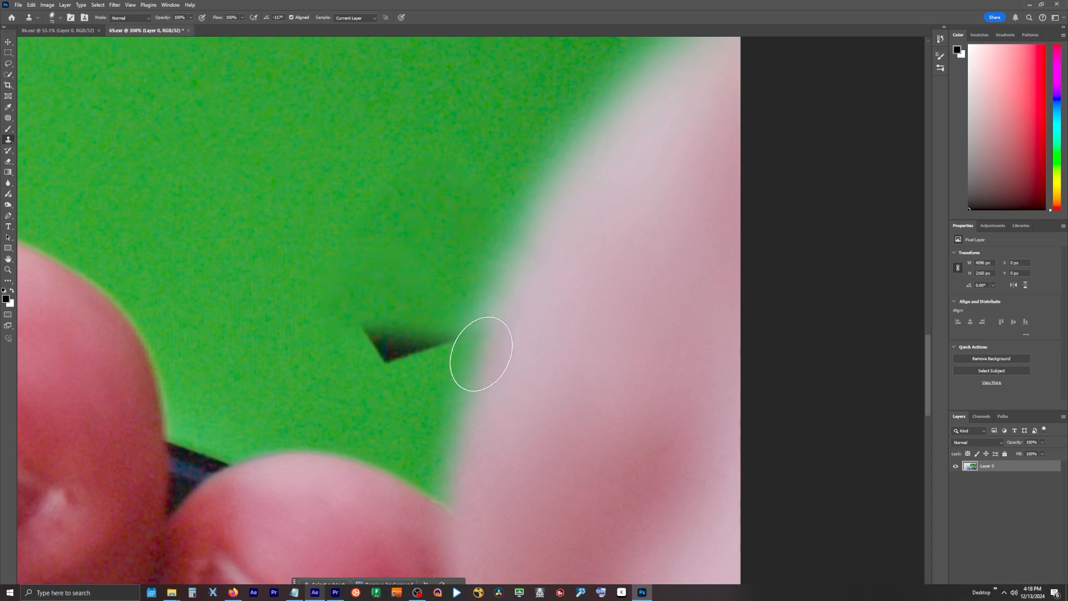
drag(472, 351, 317, 331)
alt+click(486, 146)
alt+click(395, 321)
mouse_move(387, 392)
mouse_down()
mouse_move(360, 425)
mouse_move(282, 386)
mouse_up()
click(21, 5)
click(35, 98)
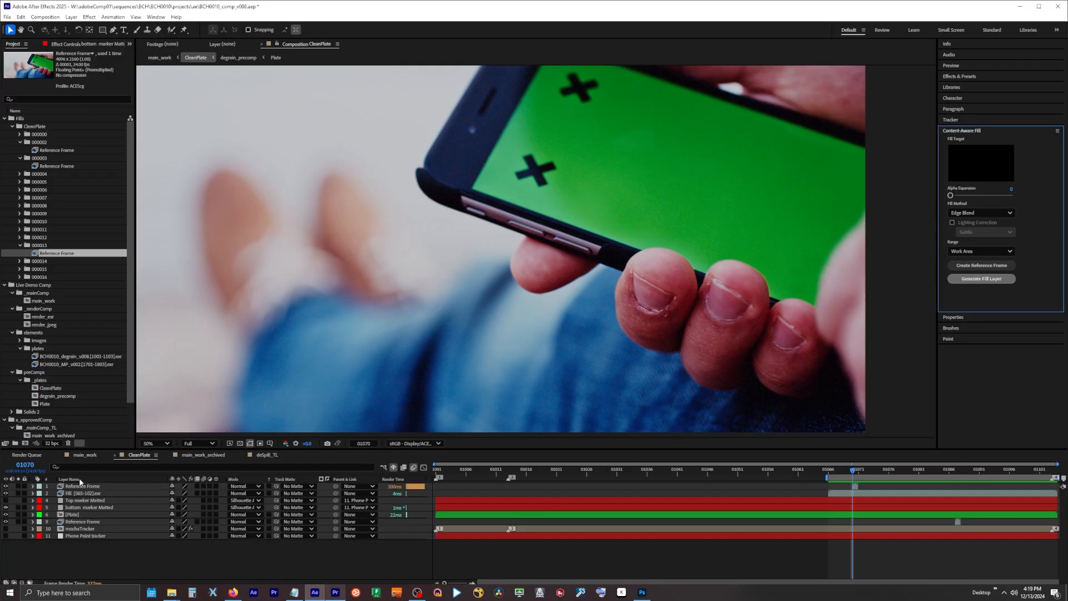
- Move the new Reference Frame layer below the Plate layer and fit Mask 3 along the thumb edge at frame 01067
drag(79, 486, 78, 516)
click(76, 501)
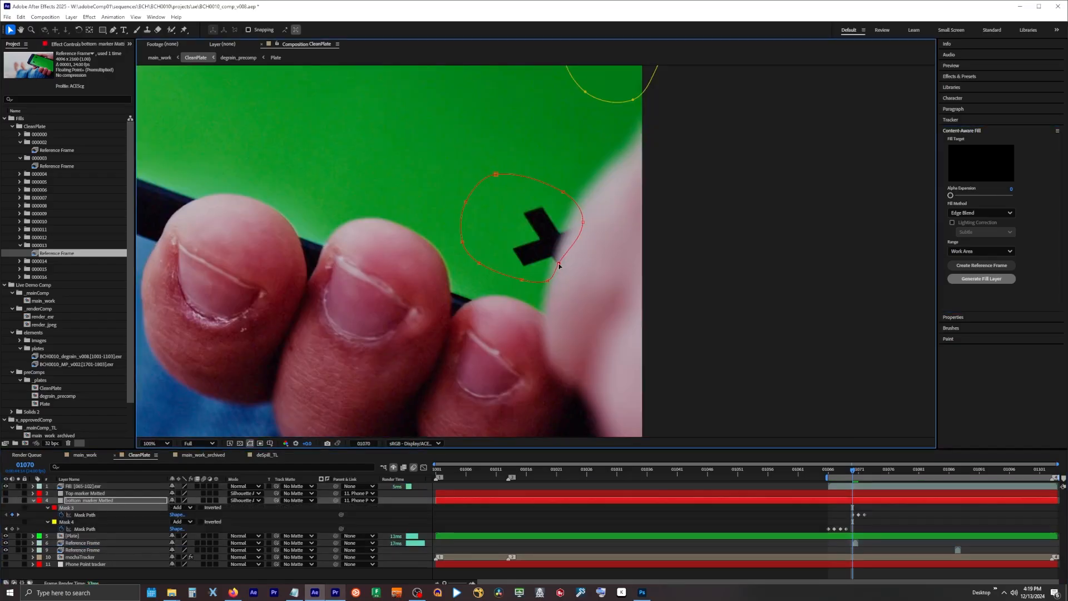
key(Page_Up)
key(Page_Up)
key(Page_Up)
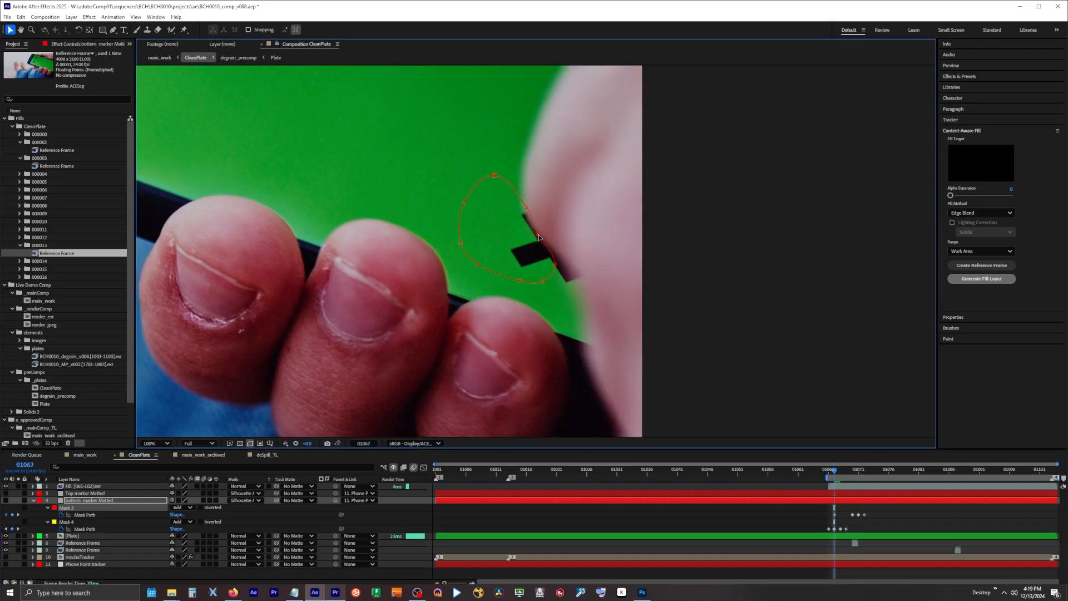
- Reshape Mask 3 along the thumb edge at frames 01068 and 01069, and save the project
key(Page_Down)
drag(583, 288, 541, 269)
key(Page_Down)
click(841, 473)
key(Page_Down)
click(8, 17)
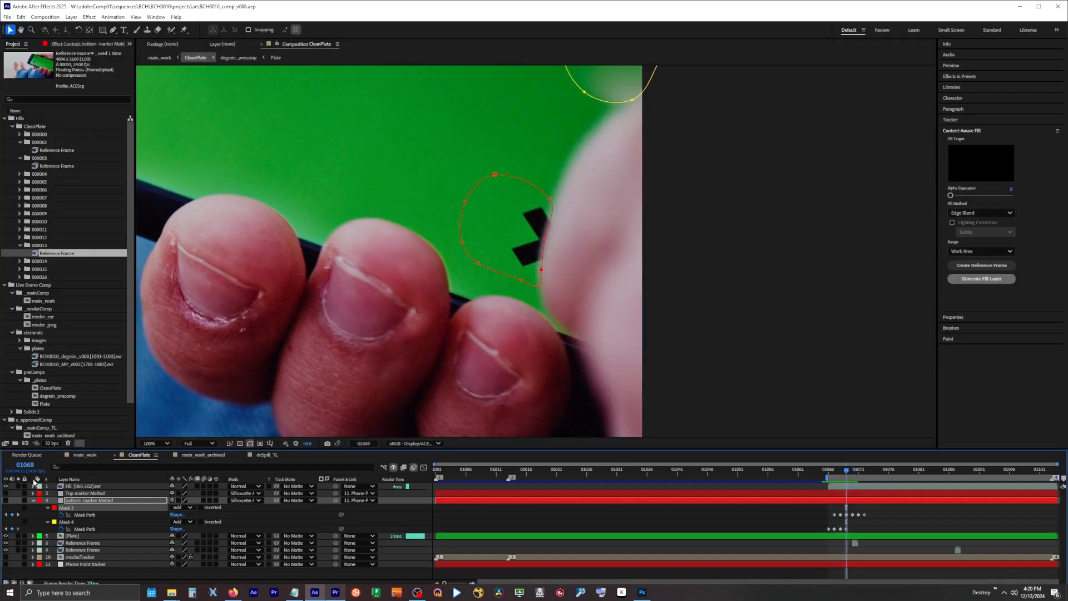
- Hide the existing Fill layer, show the bottom marker Matted layer, and generate a new Edge Blend fill for the work area
click(83, 486)
click(5, 487)
click(6, 500)
click(83, 543)
click(979, 283)
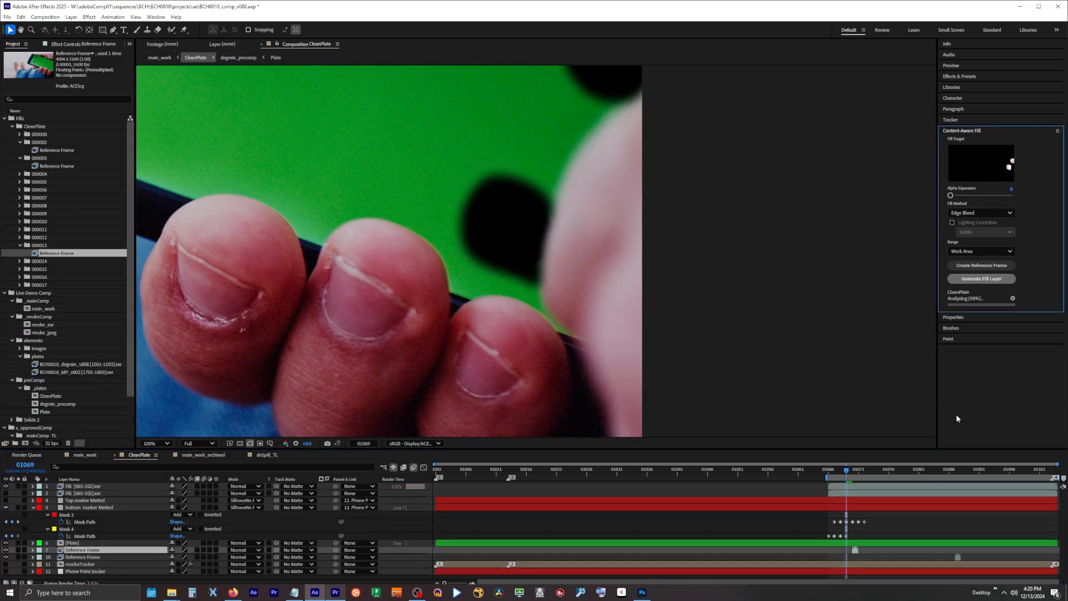
click(847, 472)
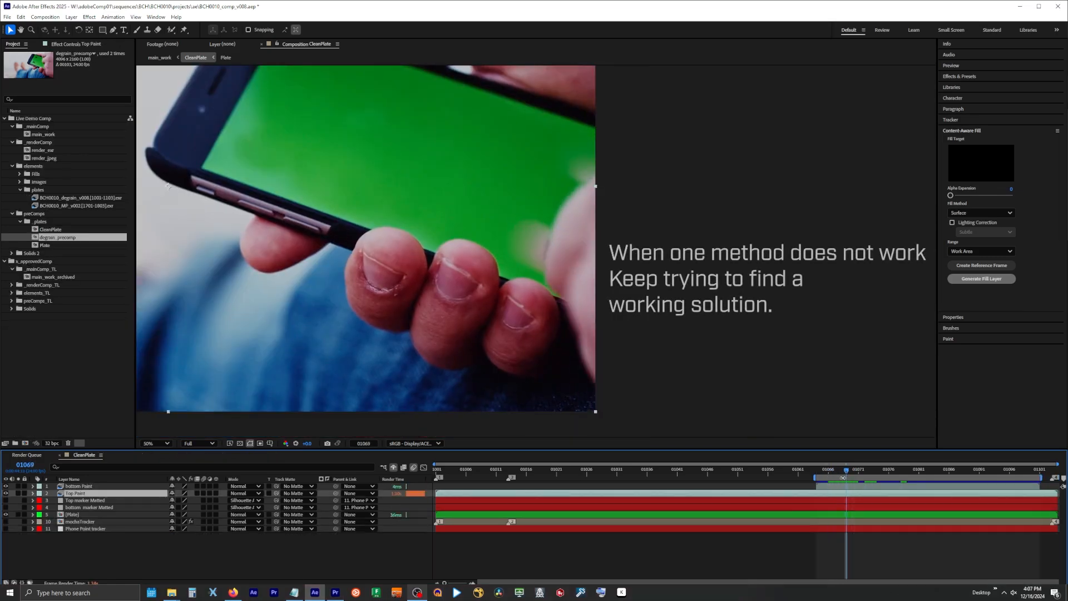
- Hide the bottom Paint layer and set the Matte layer as the track matte of the upper Plate copy
click(6, 486)
click(75, 515)
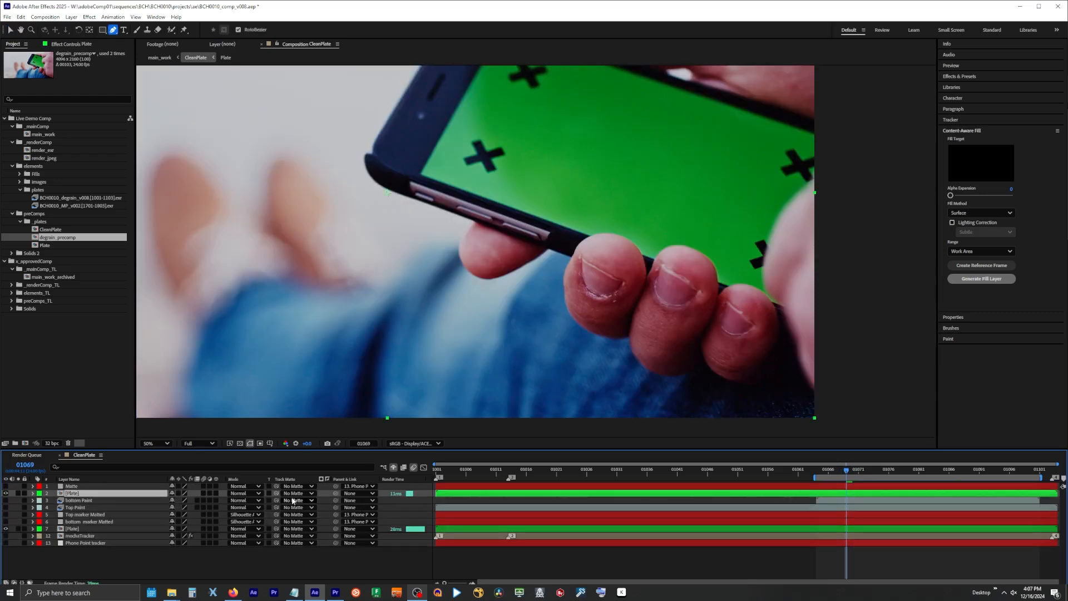
click(296, 494)
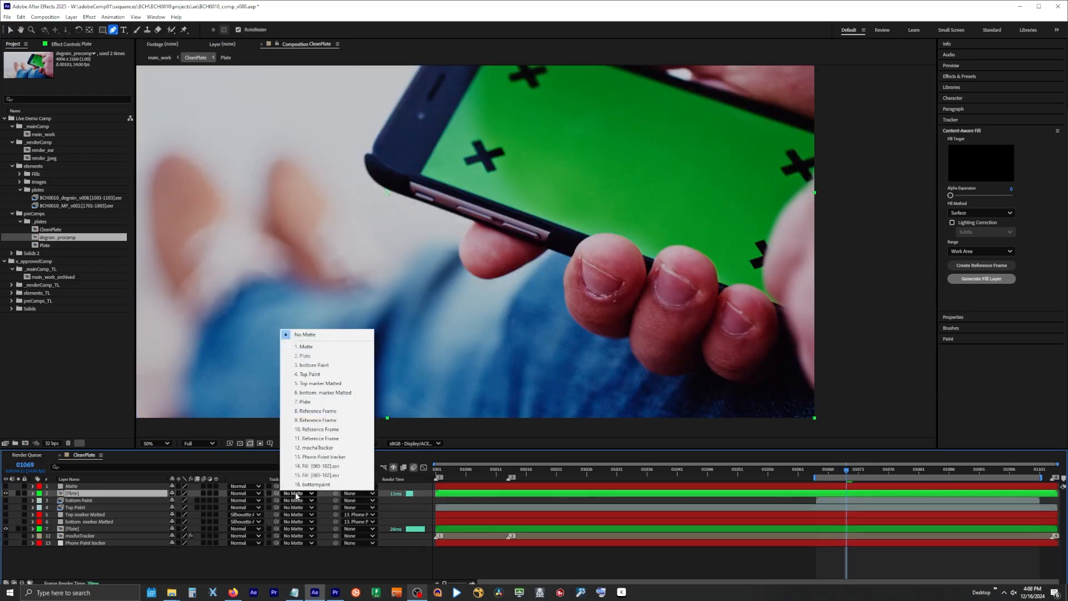
click(312, 348)
click(19, 493)
click(19, 494)
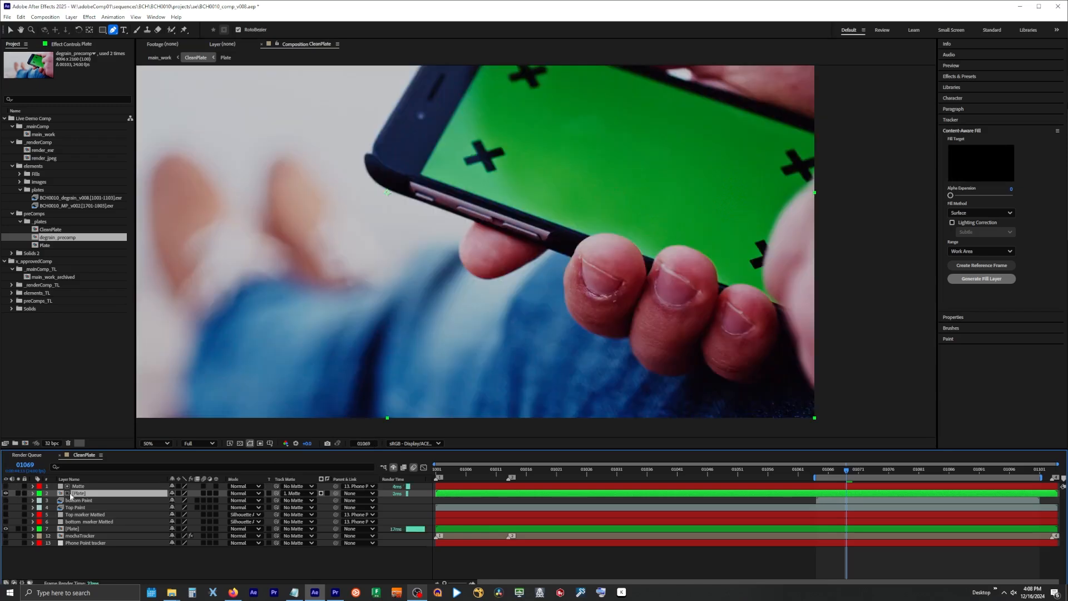
- Move the Matte and upper Plate layers together so the green patch covers the bottom X marker at frames 01069 and 01073
click(11, 30)
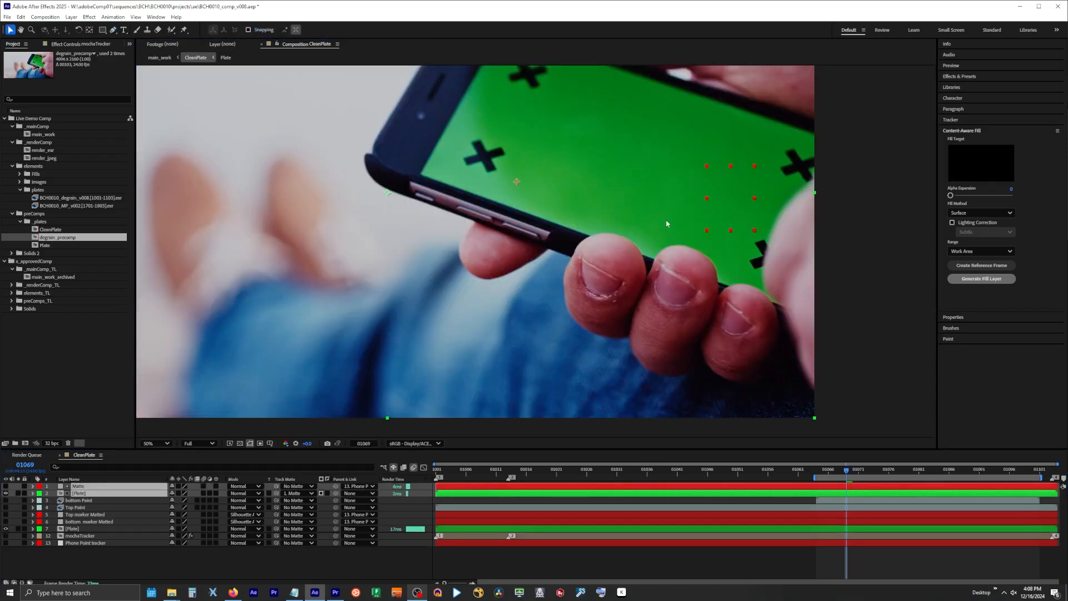
drag(668, 223, 692, 269)
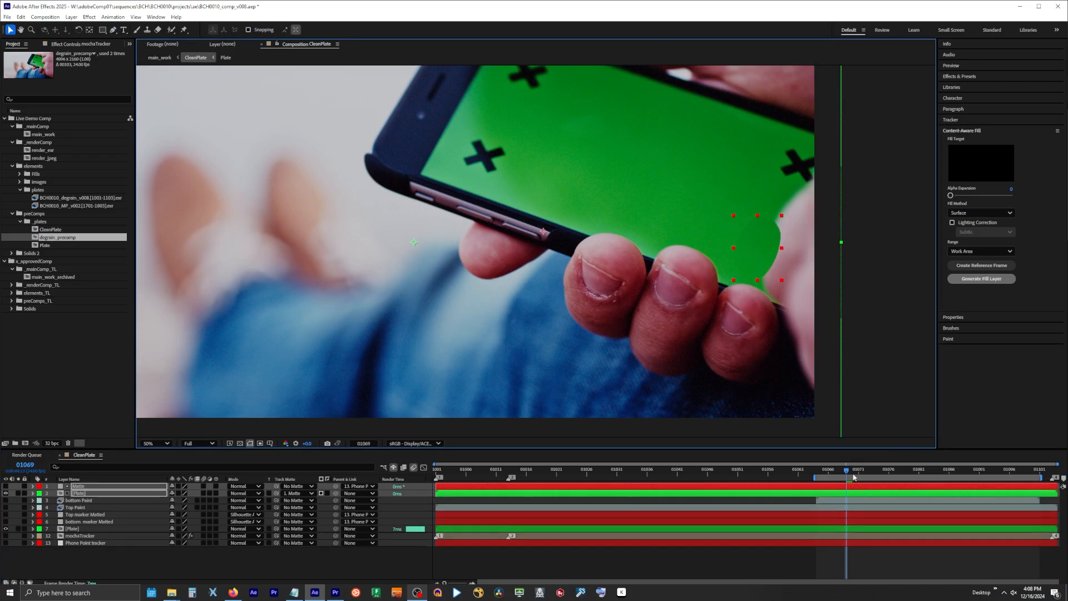
drag(847, 471, 871, 472)
drag(764, 263, 785, 278)
- Keyframe the Matte layer's Mask 1 path at frame 01067 and reshape it to the thumb edge at frame 01065
click(78, 501)
click(79, 486)
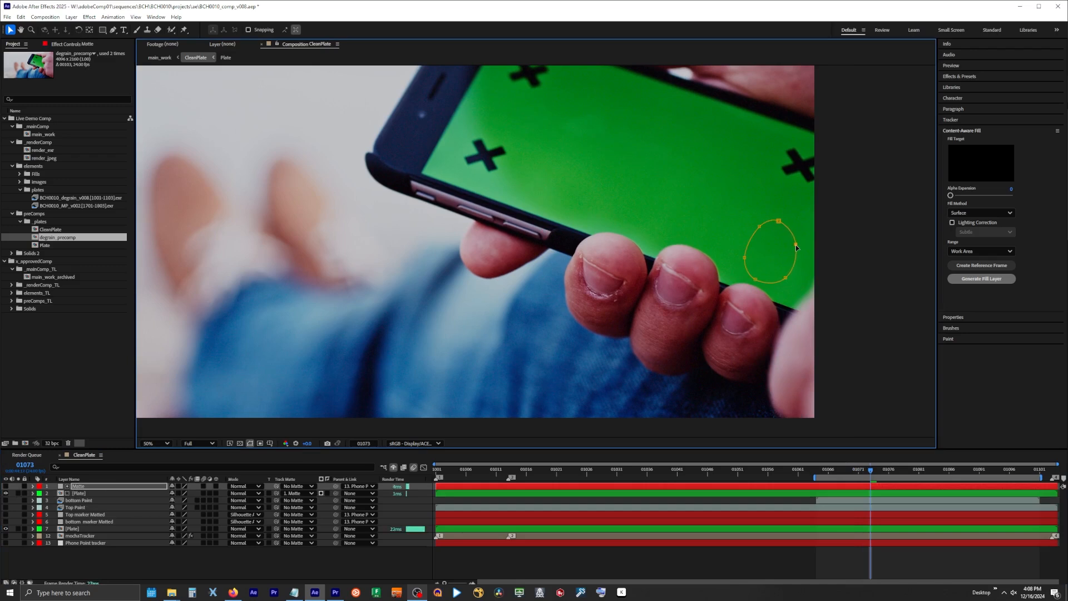
drag(871, 471, 829, 490)
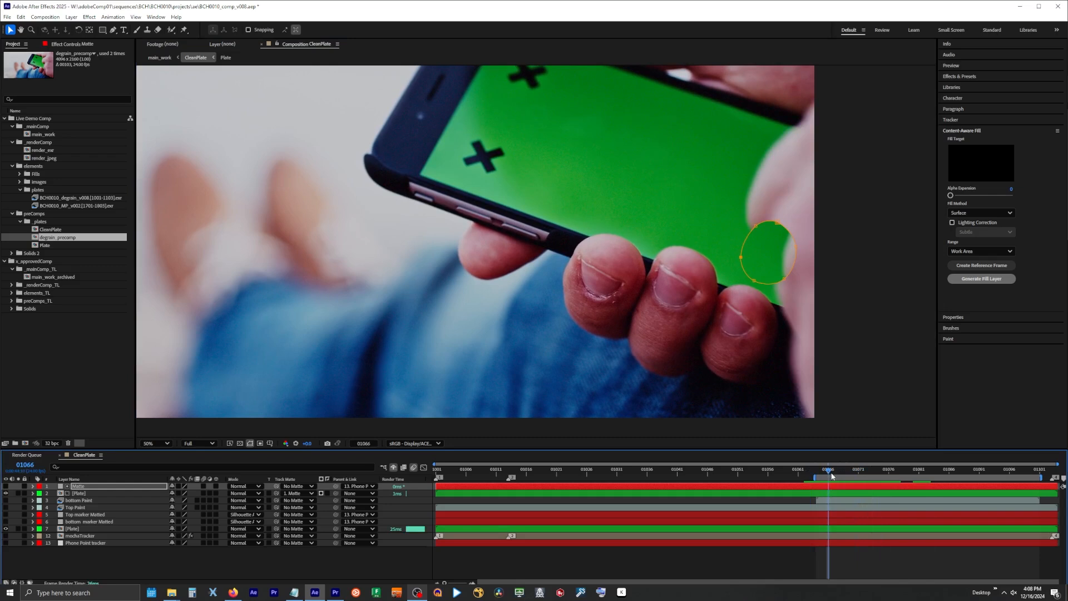
key(Page_Down)
key(m)
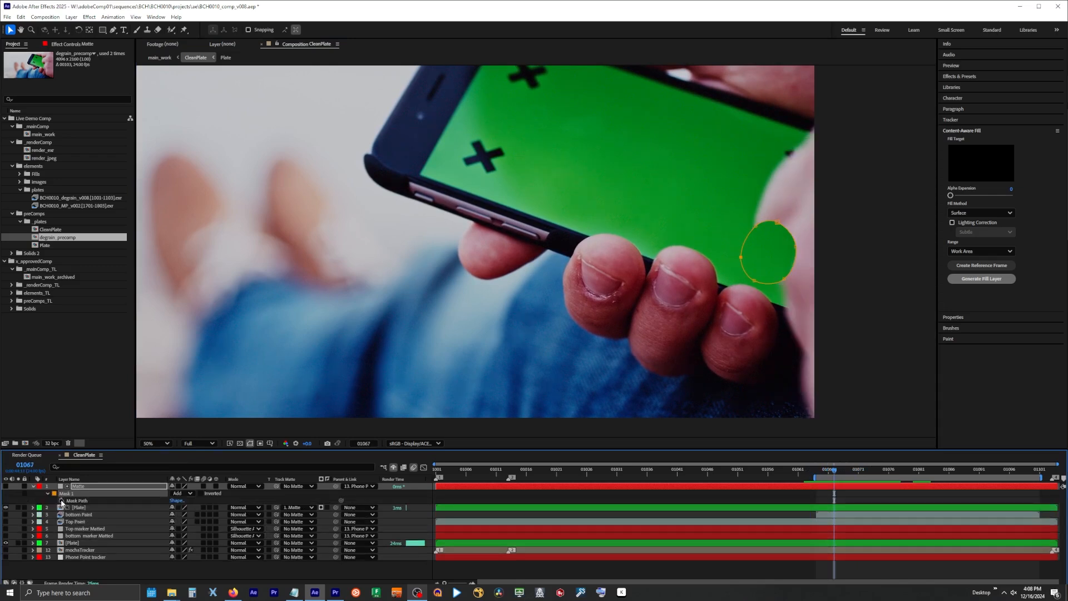
key(Page_Up)
key(Page_Up)
drag(784, 279, 777, 249)
key(Page_Up)
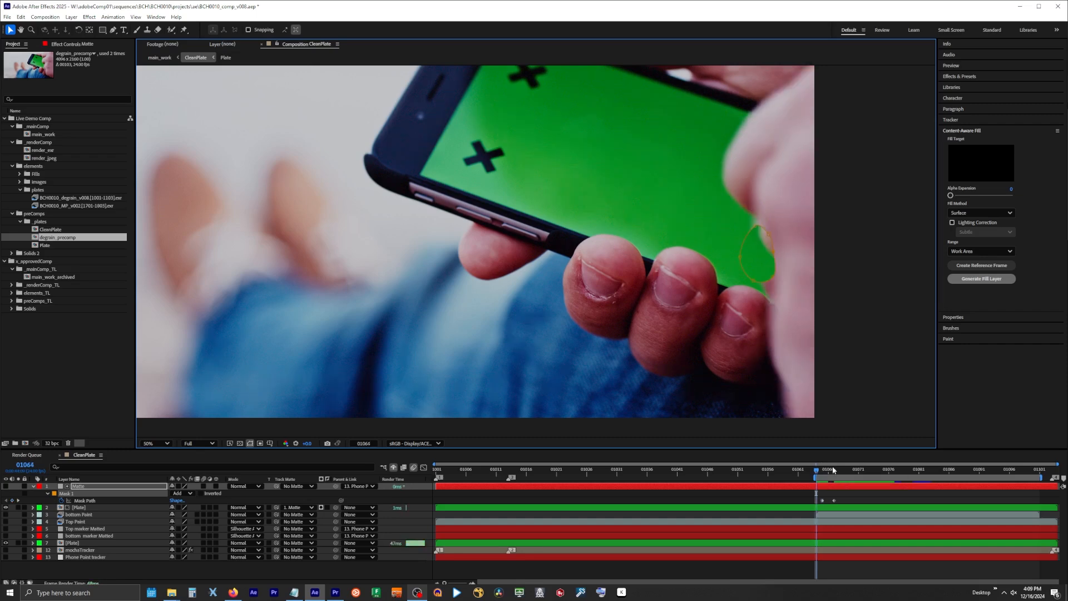
click(298, 508)
click(306, 349)
key(ctrl+z)
click(182, 494)
click(186, 503)
click(182, 494)
click(187, 511)
- Reshape Mask 1 along the thumb edge at frame 01064 and trim the start of the Matte and upper Plate layers to that frame
drag(774, 276, 762, 277)
key(Page_Up)
key(Page_Down)
click(78, 508)
ctrl+click(78, 486)
key(alt+[)
key(Page_Down)
key(Page_Down)
- Change the outline color of the Matte layer's Mask 1 to cyan
click(78, 487)
click(54, 494)
click(495, 257)
click(617, 250)
- Reshape Mask 1 along the moving thumb edge frame by frame from frame 01066 onward
mouse_move(785, 253)
mouse_down()
mouse_move(770, 234)
mouse_move(780, 252)
mouse_up()
key(Page_Down)
drag(793, 277, 785, 277)
key(Page_Down)
key(Page_Down)
drag(771, 239, 792, 273)
key(Page_Down)
key(Page_Down)
key(Page_Down)
key(Page_Down)
key(Page_Down)
key(Page_Down)
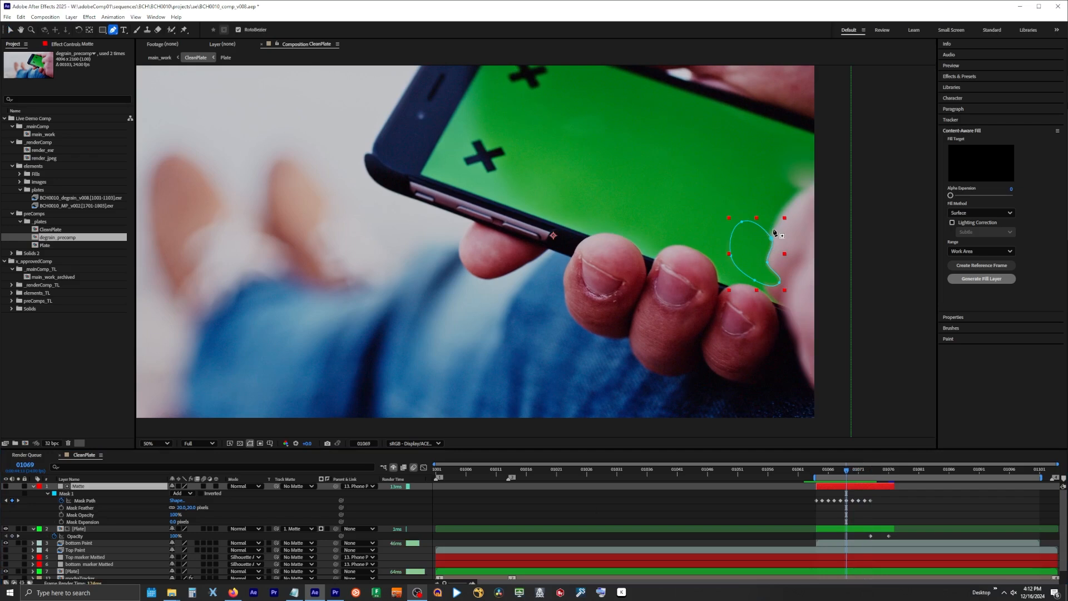
- Draw a second mask on the Matte layer around the patch beside the thumb at frame 01069, review the frames, and collapse the layer
click(773, 229)
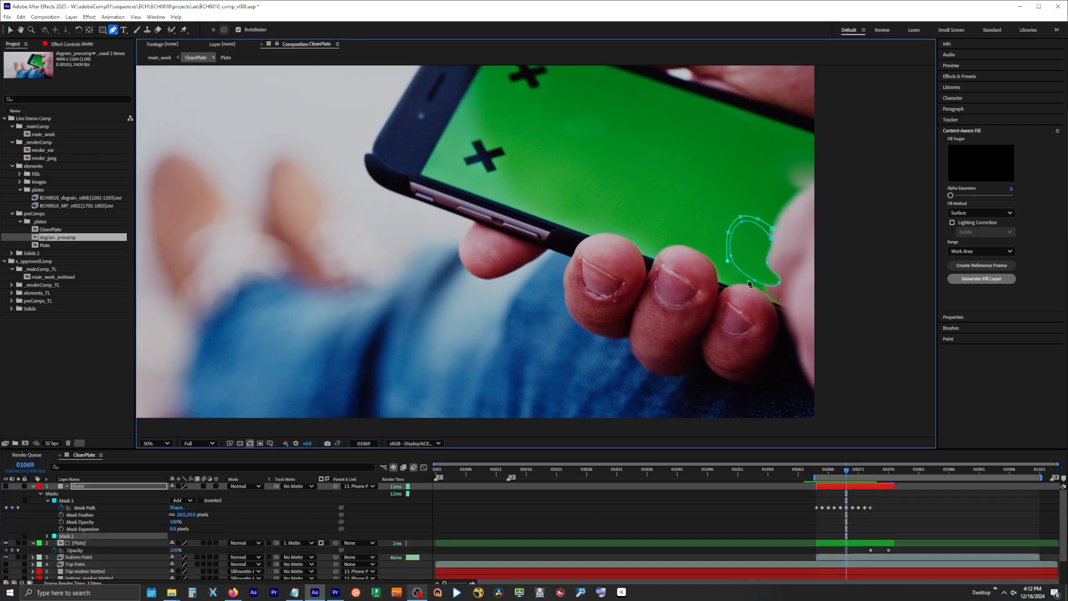
click(773, 230)
drag(851, 471, 844, 493)
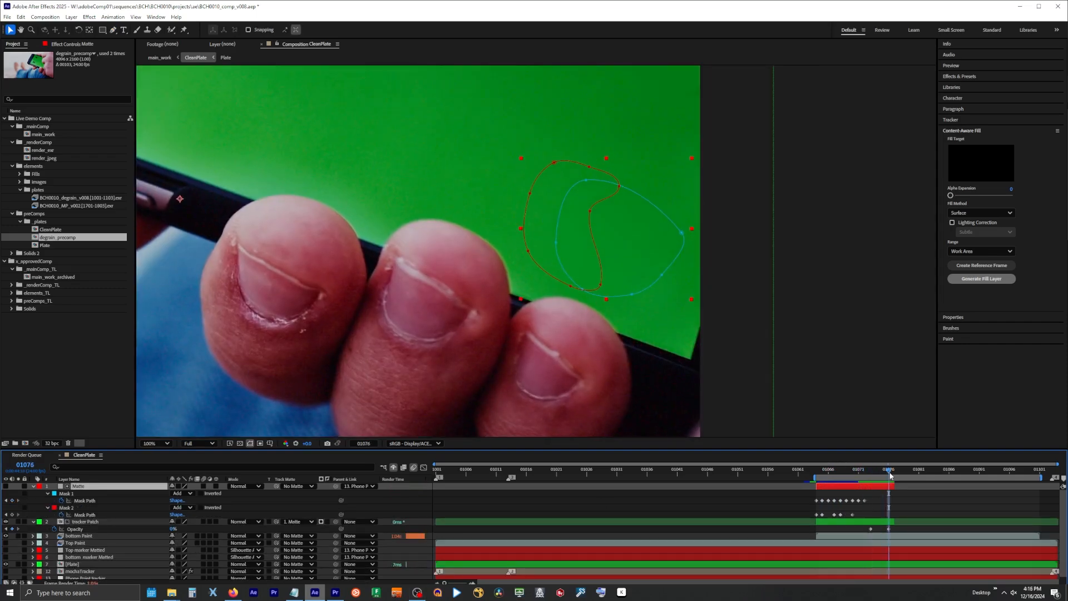
drag(890, 476, 846, 483)
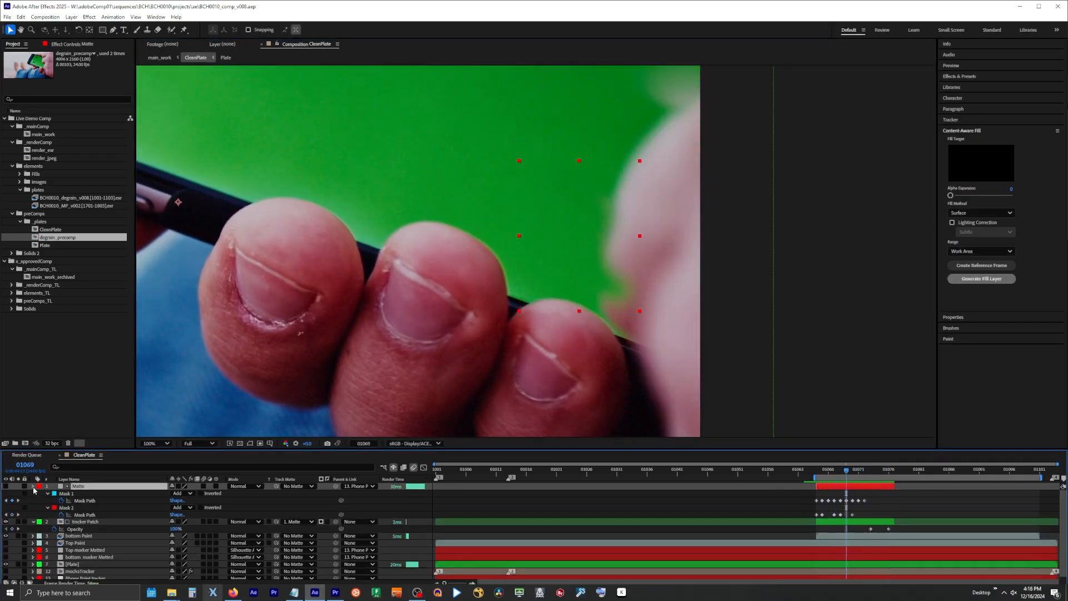
click(33, 486)
click(32, 493)
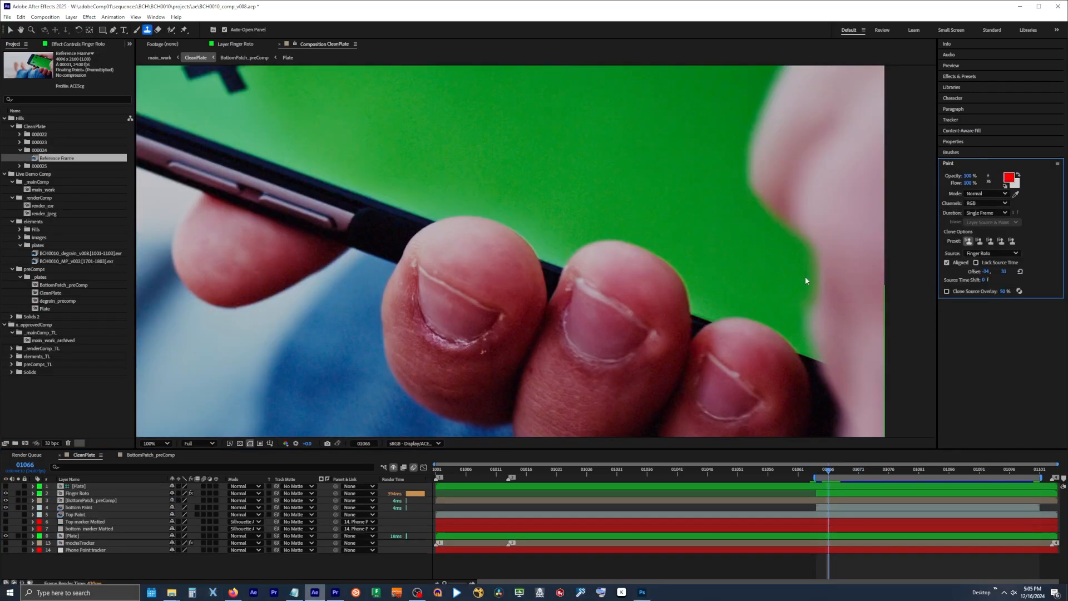
- Create a Content-Aware Fill reference frame at frame 01066 with the Finger Roto layer selected
click(71, 493)
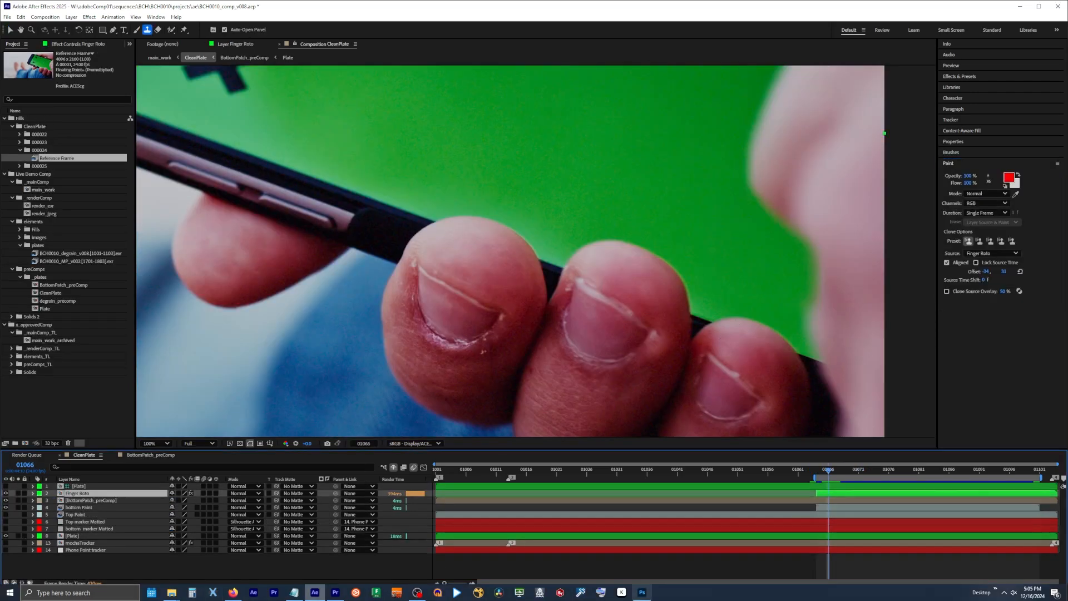
click(1065, 487)
click(968, 130)
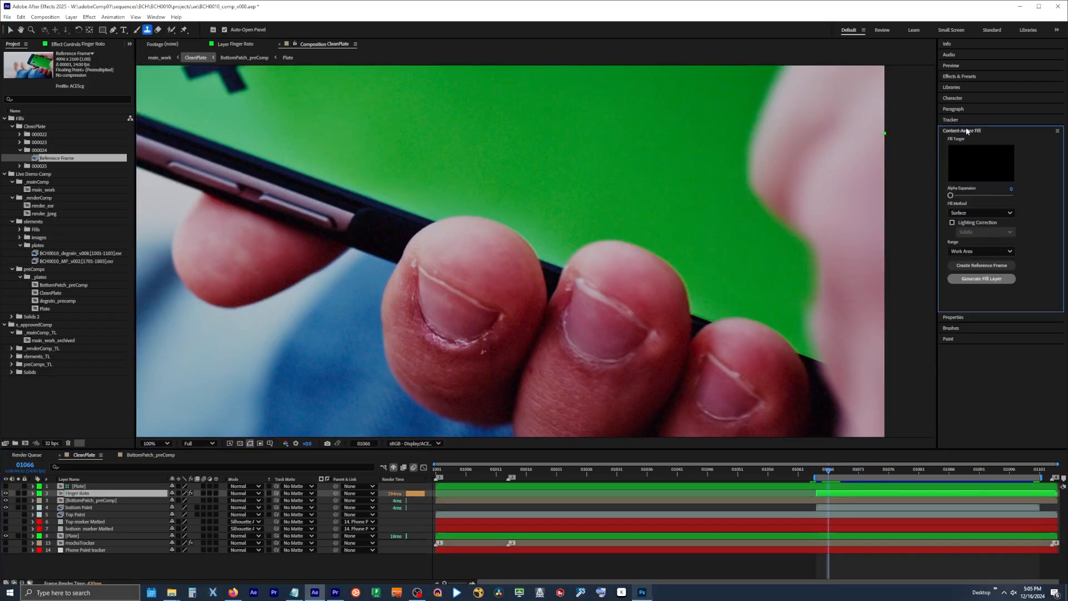
click(982, 265)
- Clone clean texture over the marker remains along the thumb edge in 65.exr and save the image
alt+click(718, 392)
mouse_move(716, 368)
mouse_down()
mouse_move(711, 341)
mouse_move(719, 360)
mouse_move(740, 336)
mouse_move(706, 328)
mouse_up()
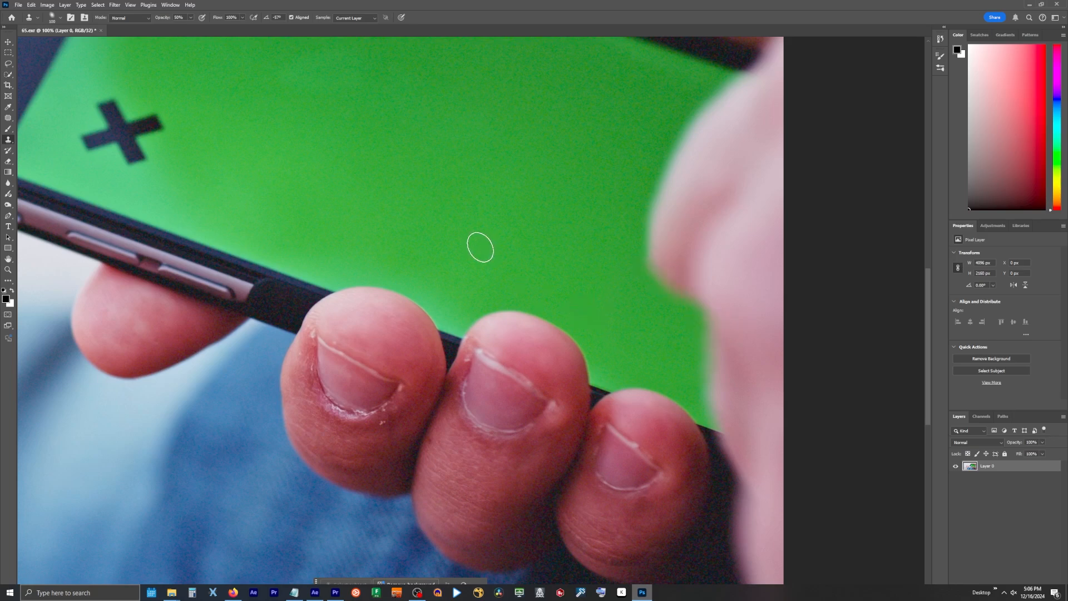
key(v)
click(19, 4)
click(33, 99)
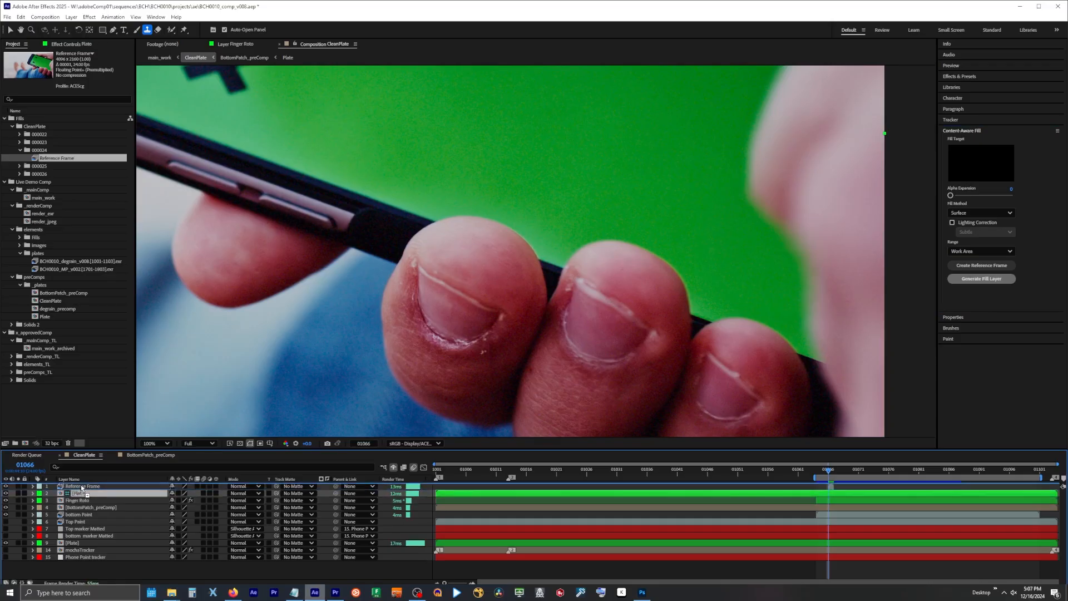
- Compare the painted Reference Frame with the original by toggling the visibility of the top Plate and Reference Frame layers at frame 01066
click(6, 487)
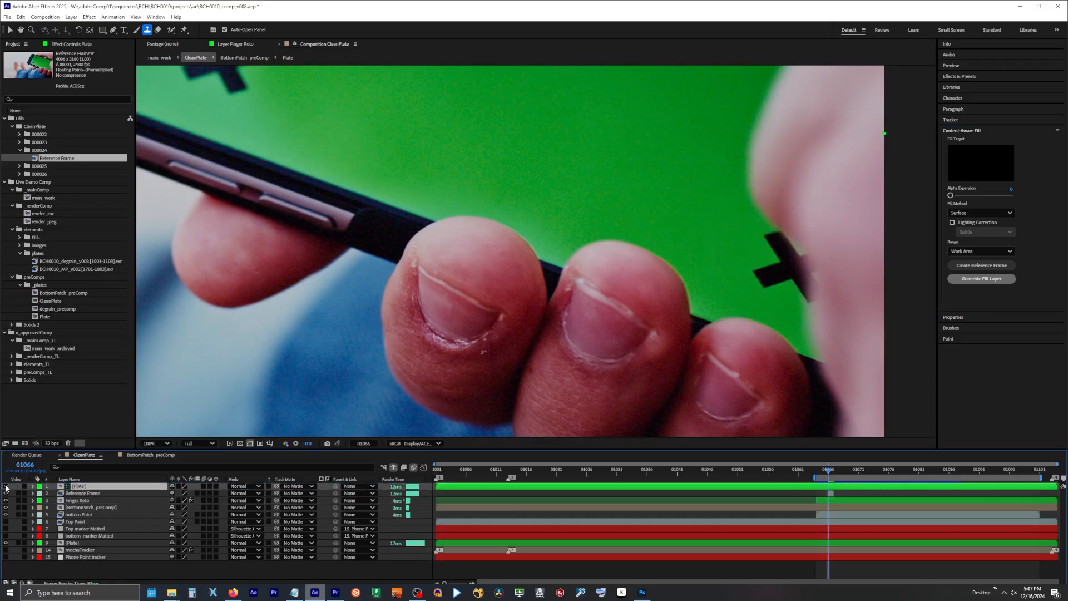
click(6, 486)
click(6, 487)
click(6, 486)
click(7, 486)
click(6, 487)
click(7, 493)
click(6, 494)
click(6, 494)
click(6, 493)
click(6, 493)
click(6, 494)
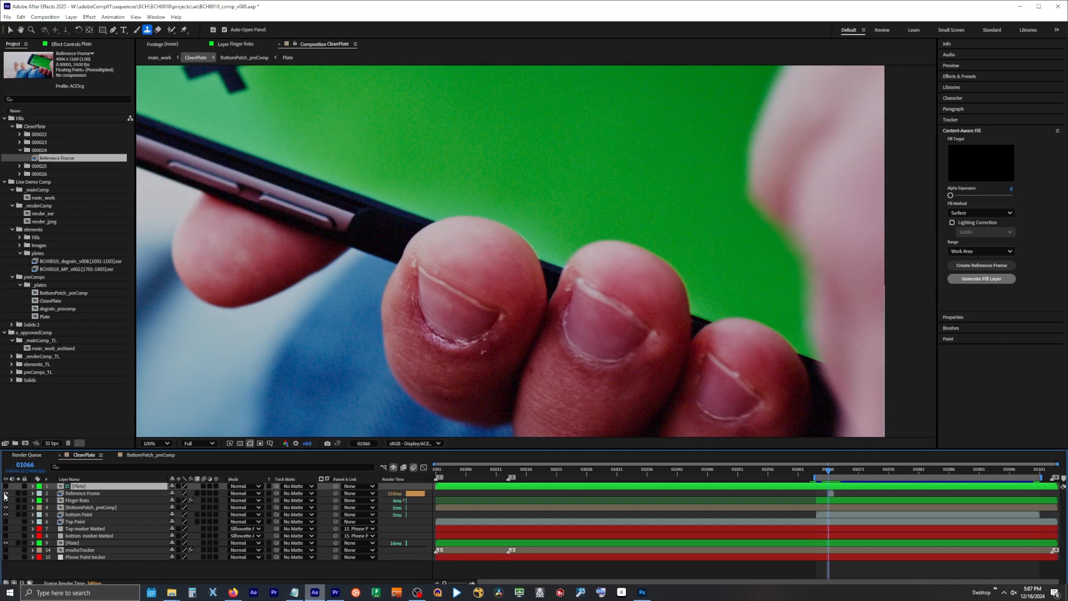
- Rename the Reference Frame layer as paintPatch01
click(83, 494)
key(Return)
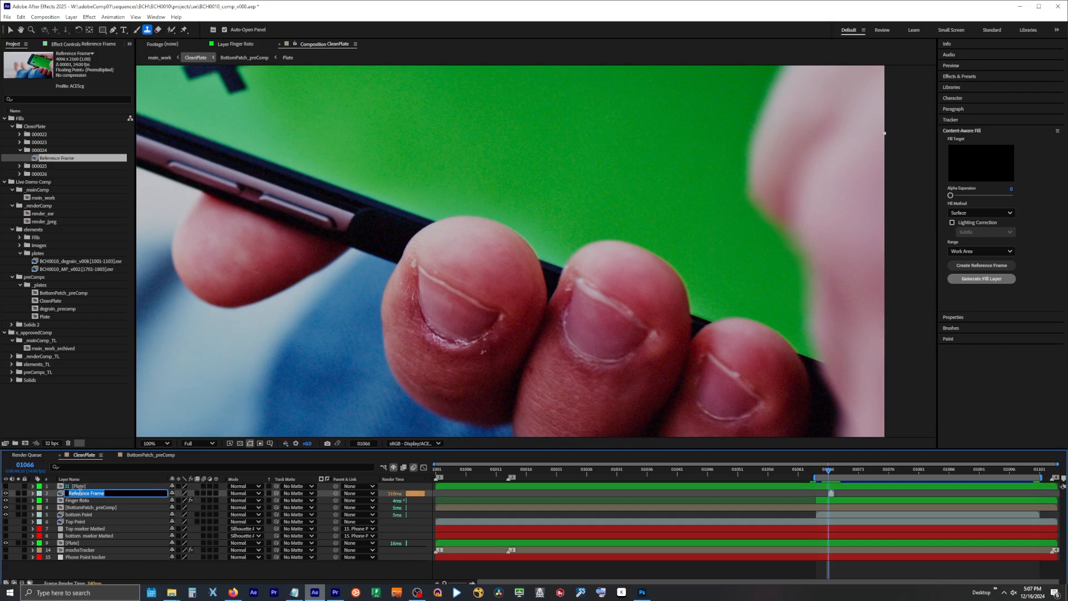
text(paintPatch01)
key(Return)
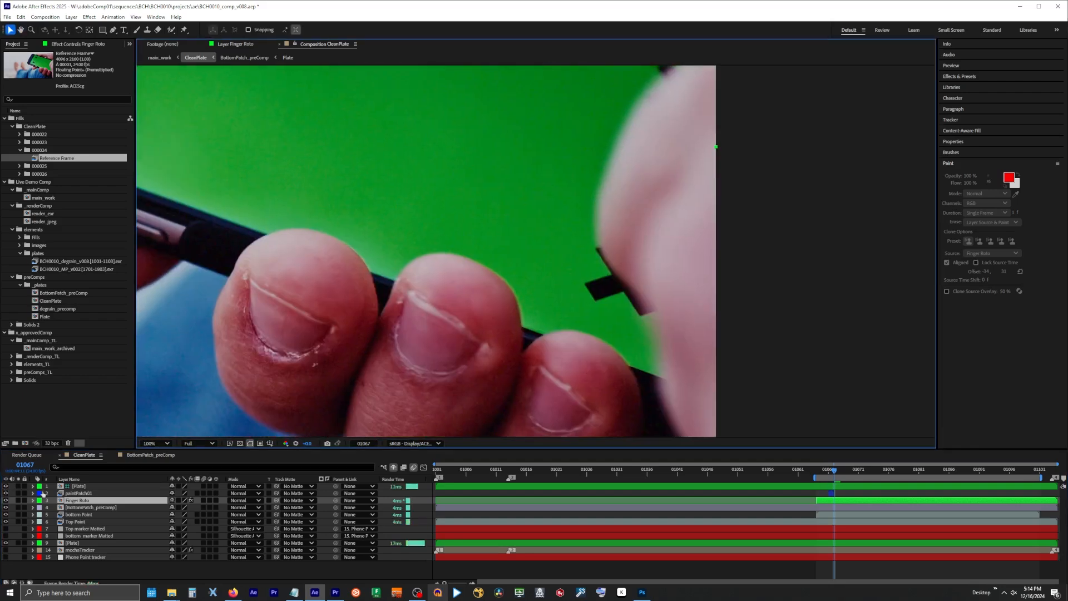
- Create a reference frame at frame 01067 and clean the lower thumb edge in 66.exr with the Clone Stamp at 50% opacity
click(982, 265)
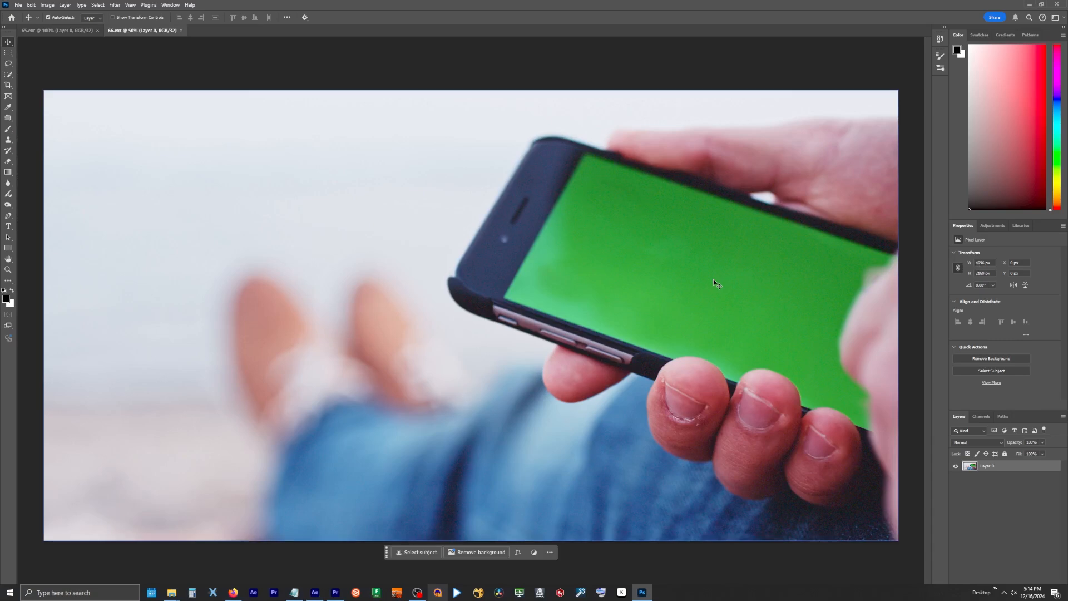
ctrl+click(867, 393)
drag(860, 389, 580, 351)
click(8, 140)
click(191, 18)
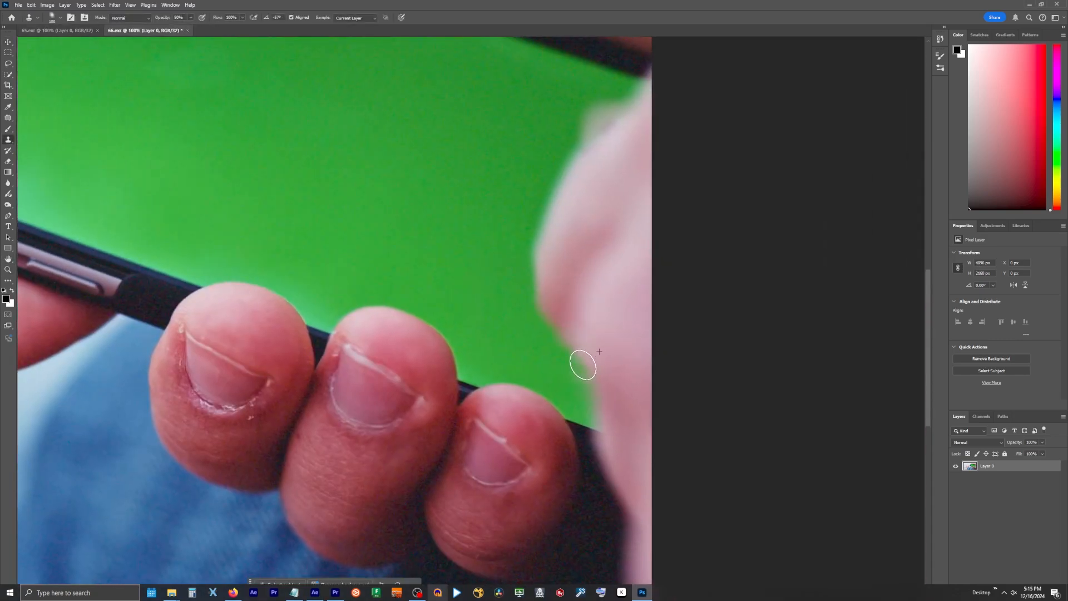
drag(591, 381, 588, 426)
key(ctrl+z)
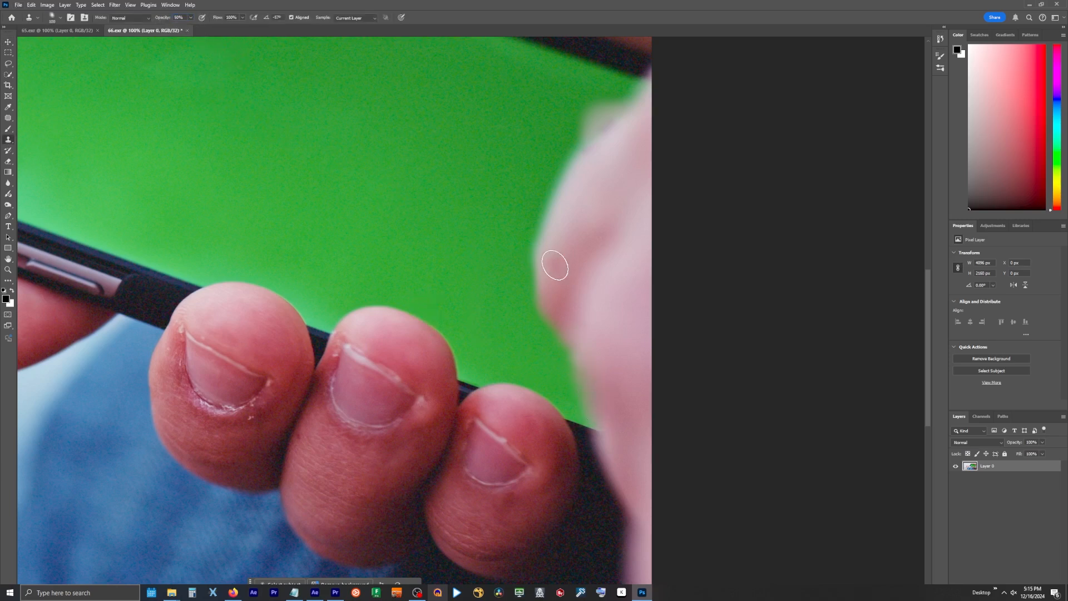
- Clone green screen texture at 100% opacity over the smudge above the thumb in 66.exr and save the image
key(Right)
key(0)
alt+click(529, 127)
drag(608, 107, 584, 139)
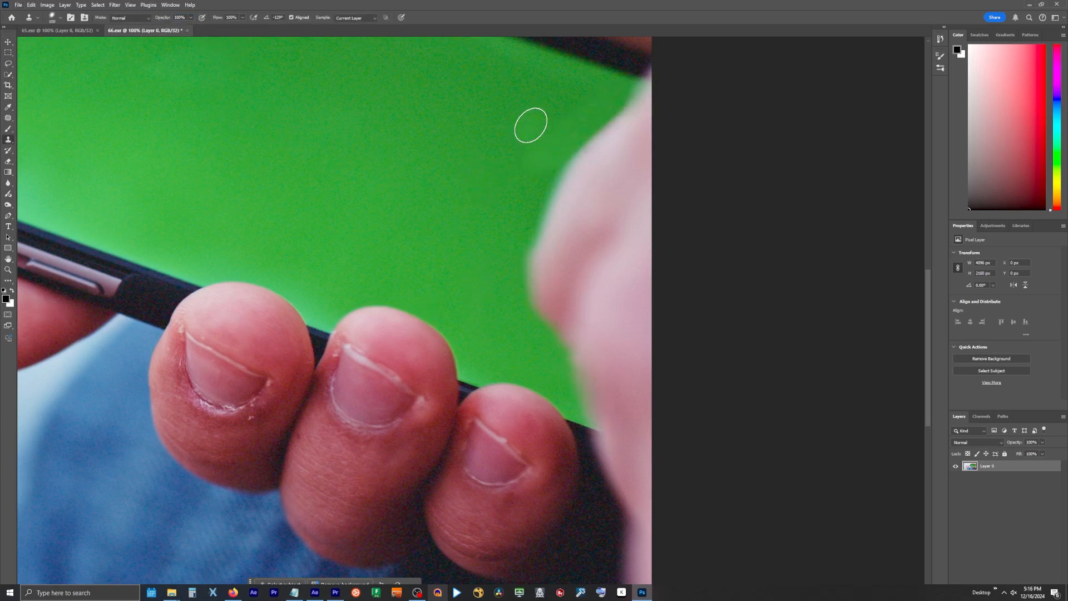
click(17, 6)
click(27, 101)
- Switch to After Effects, place the new Reference Frame layer below the top Plate layer, and draw a mask on it around the thumb
click(315, 592)
drag(81, 487, 81, 495)
click(81, 488)
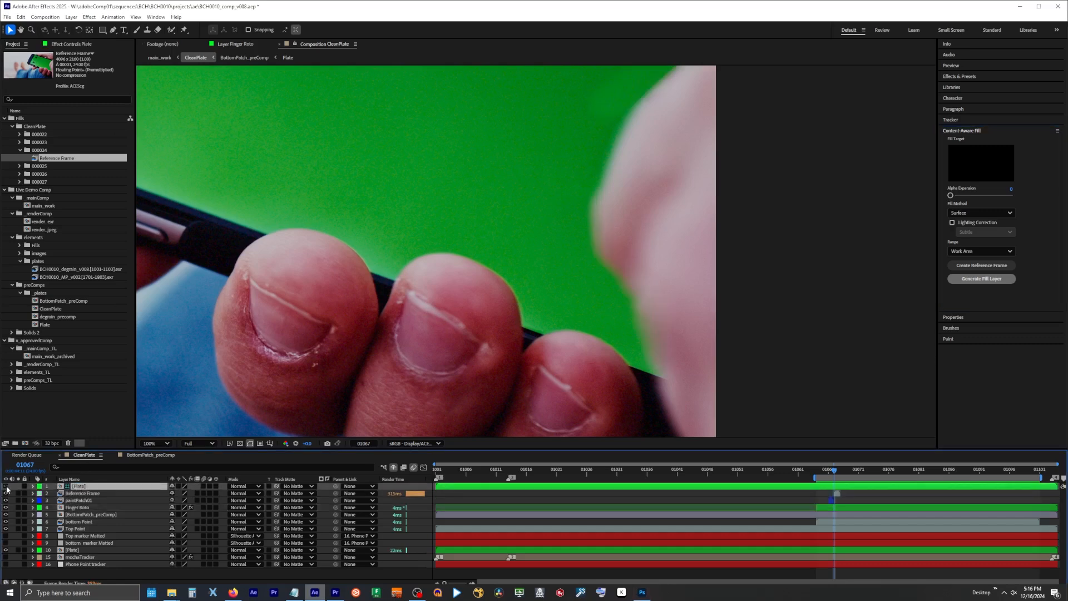
click(81, 493)
key(g)
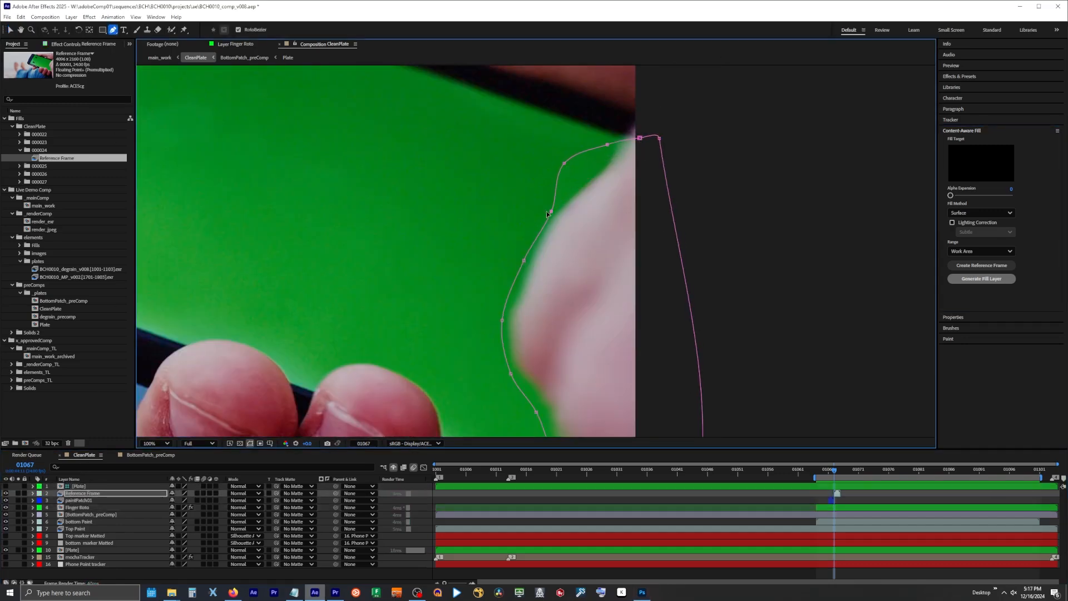
- Set the Reference Frame layer's Mask 1 feather to 70 pixels and refit its path along the lower thumb edge
key(m)
key(m)
click(179, 514)
text(70)
key(Return)
drag(583, 329, 568, 193)
drag(539, 324, 554, 321)
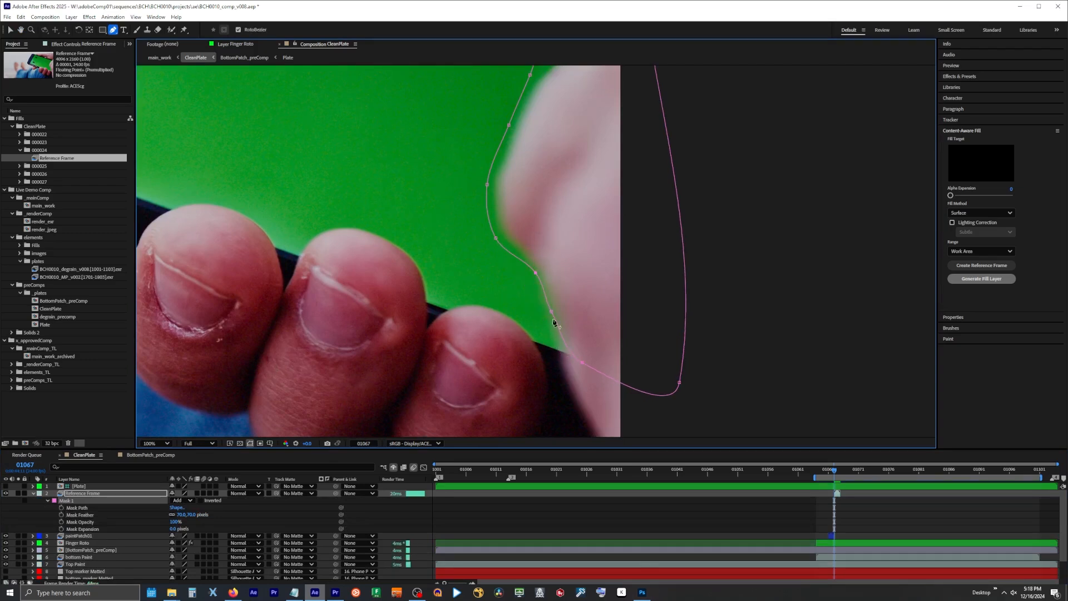
click(564, 310)
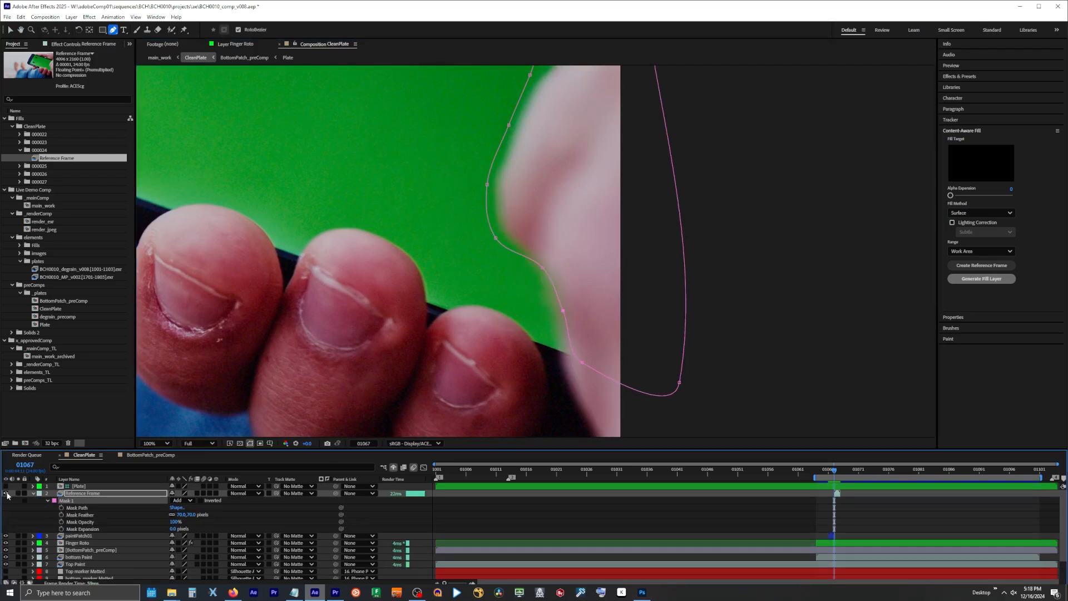
- Compare the masked paint patch with the original by toggling the top Plate layer's visibility at frame 01067
click(73, 487)
click(7, 487)
click(6, 486)
click(6, 487)
click(6, 487)
click(6, 487)
click(6, 487)
click(6, 487)
click(6, 486)
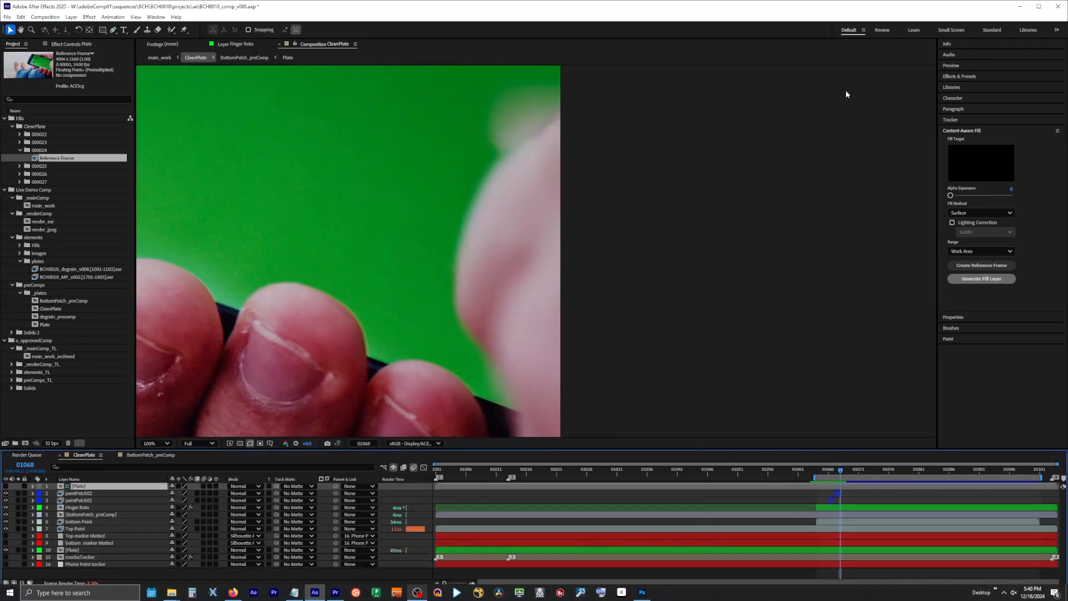
- Create a reference frame from frame 01068 and clone green screen texture over the smudge above the thumb in 67.exr
click(996, 266)
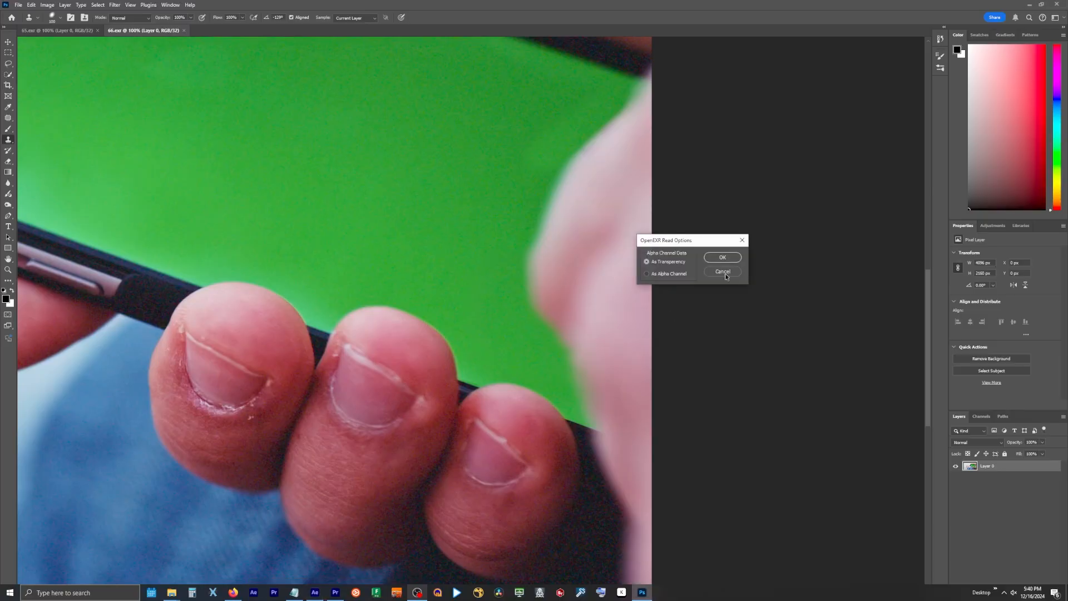
click(723, 258)
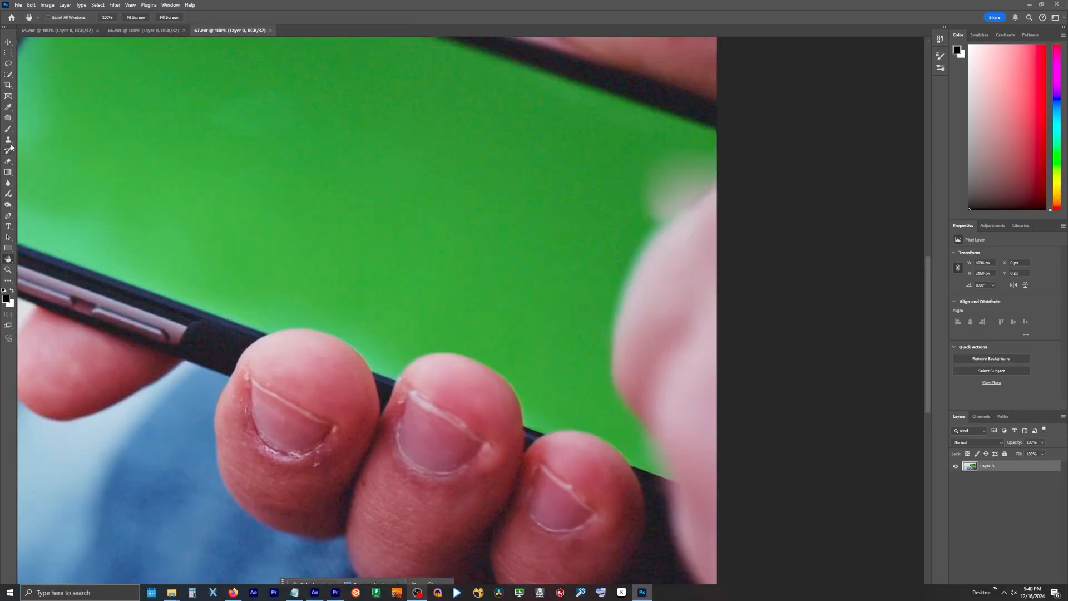
click(8, 140)
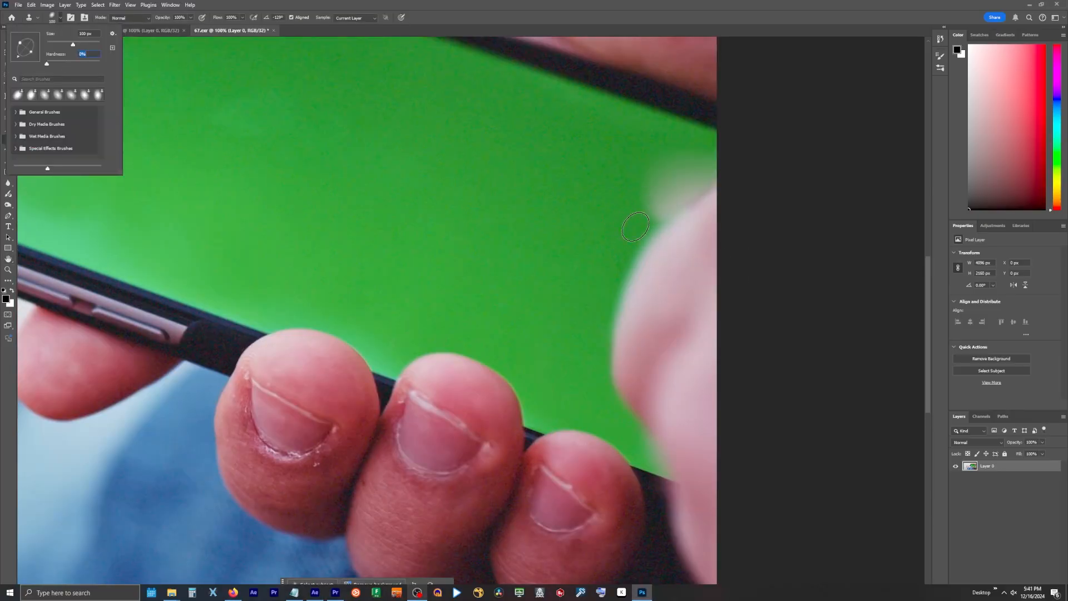
drag(648, 191, 676, 181)
alt+click(598, 217)
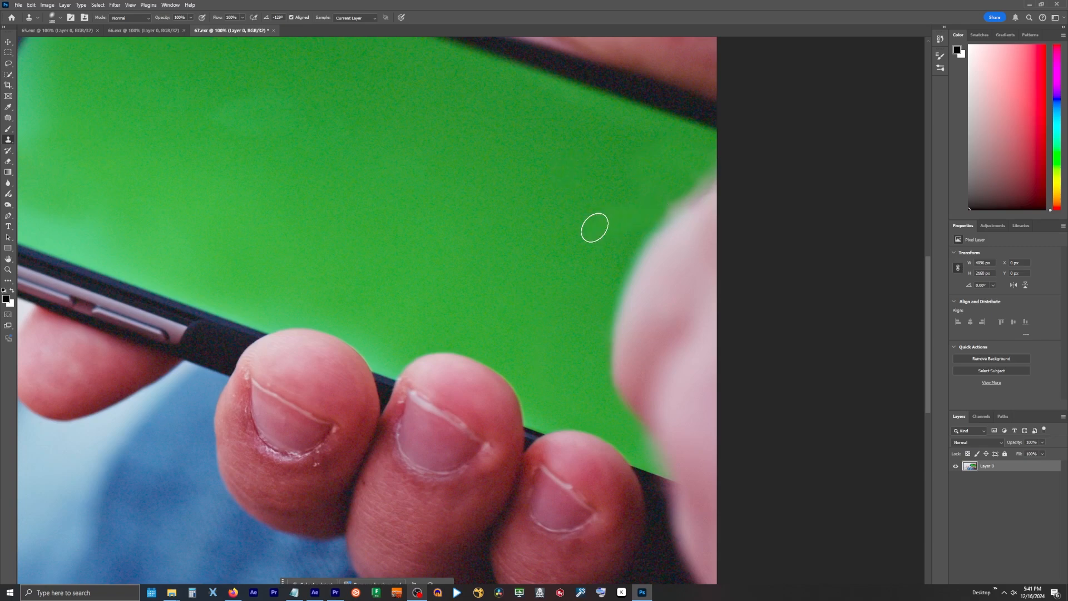
- Clone green texture along the thumb's inner edge in 67.exr with a smaller soft brush at reduced opacity
ctrl+click(606, 363)
ctrl+click(648, 360)
click(97, 5)
click(60, 17)
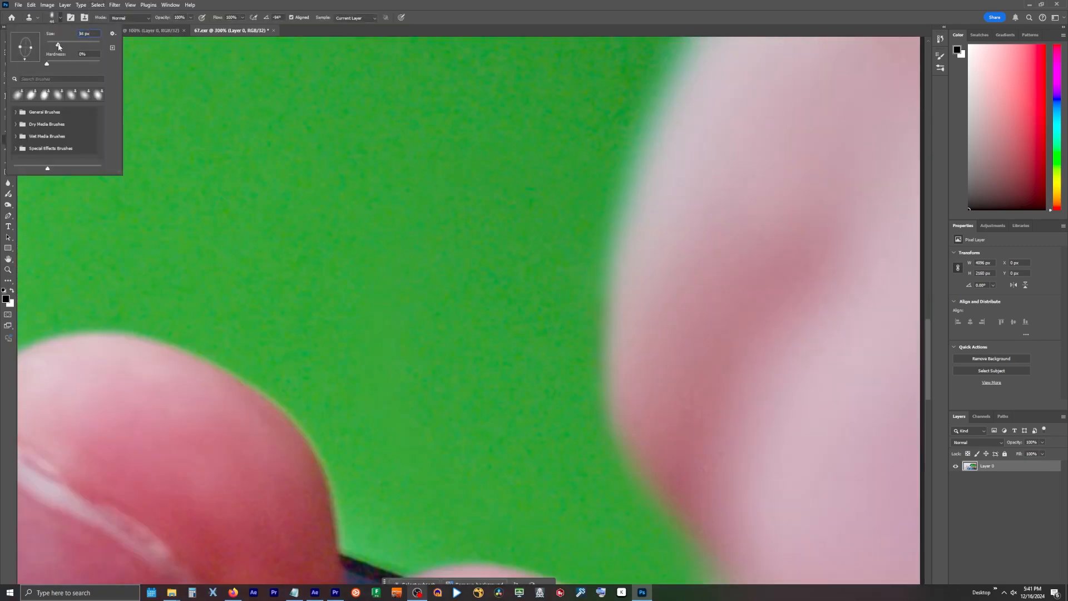
alt+click(618, 237)
click(191, 18)
drag(189, 28, 177, 28)
drag(606, 315, 606, 379)
click(61, 18)
drag(24, 59, 30, 57)
drag(596, 384, 592, 392)
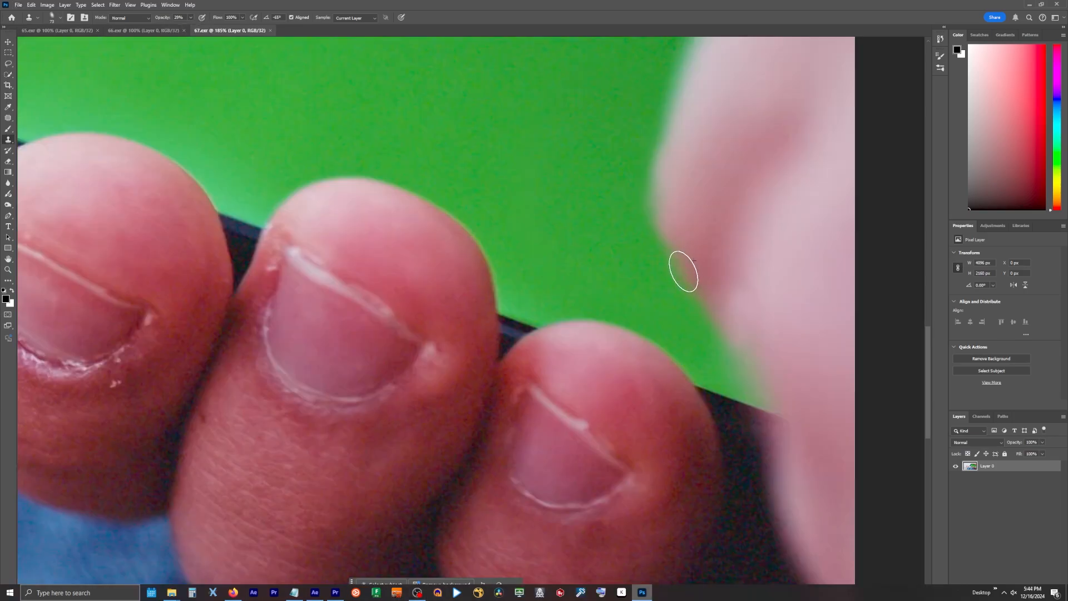
- Save 67.exr, switch to After Effects, and reload the source footage of the Reference Frame layer in CleanPlate
click(18, 5)
click(25, 99)
click(315, 593)
right_click(110, 494)
click(268, 429)
key(ctrl+alt+l)
click(6, 487)
- Switch to Photoshop and clone green texture over the smudge above the thumb in 68.exr with a larger brush at raised opacity
key(alt+Tab)
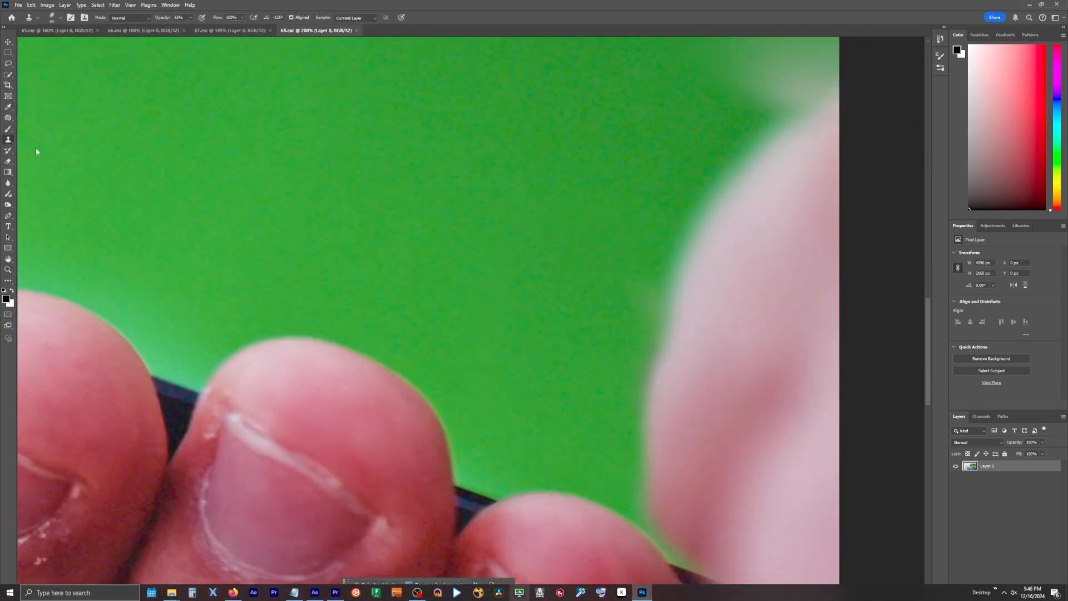
click(60, 17)
drag(58, 45, 69, 45)
click(190, 18)
drag(191, 28, 213, 28)
alt+click(711, 127)
mouse_move(753, 78)
mouse_down()
mouse_move(806, 60)
mouse_move(784, 84)
mouse_up()
- Clone green texture along the thumb's inner edge in 68.exr, resizing the brush and reducing its opacity as needed
click(60, 18)
drag(21, 58, 24, 60)
alt+click(679, 324)
drag(660, 327, 657, 339)
click(60, 17)
drag(25, 60, 27, 60)
click(649, 372)
click(190, 17)
drag(191, 28, 168, 27)
click(649, 379)
alt+click(683, 421)
click(650, 410)
click(60, 17)
drag(25, 60, 28, 58)
click(659, 449)
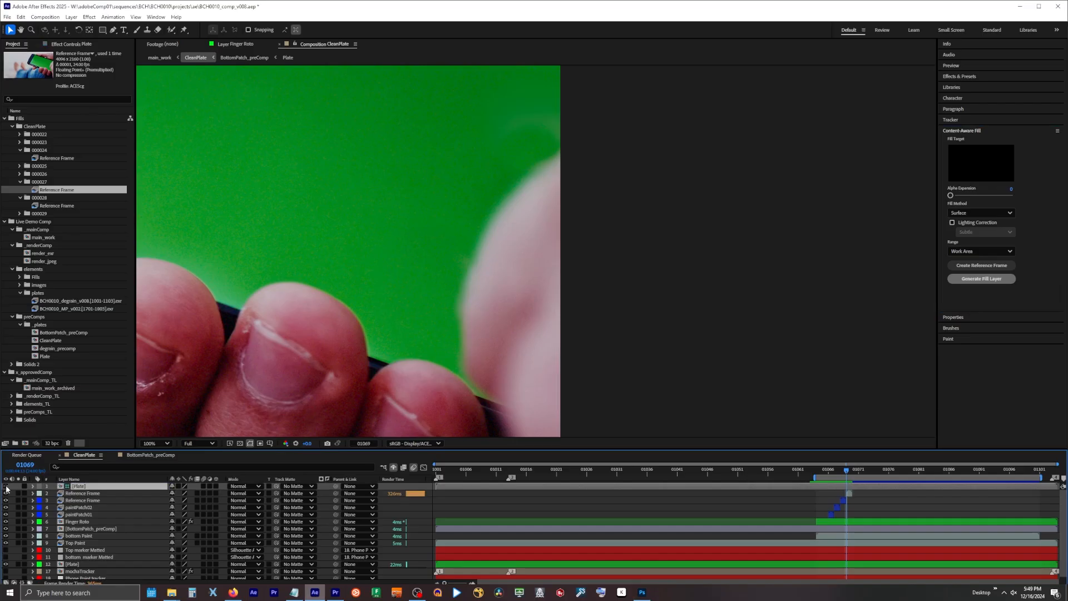
- Switch to After Effects and compare the painted frame 01069 with the original by toggling the top Plate layer's visibility
click(6, 486)
click(5, 486)
click(5, 487)
click(6, 487)
click(6, 486)
click(5, 487)
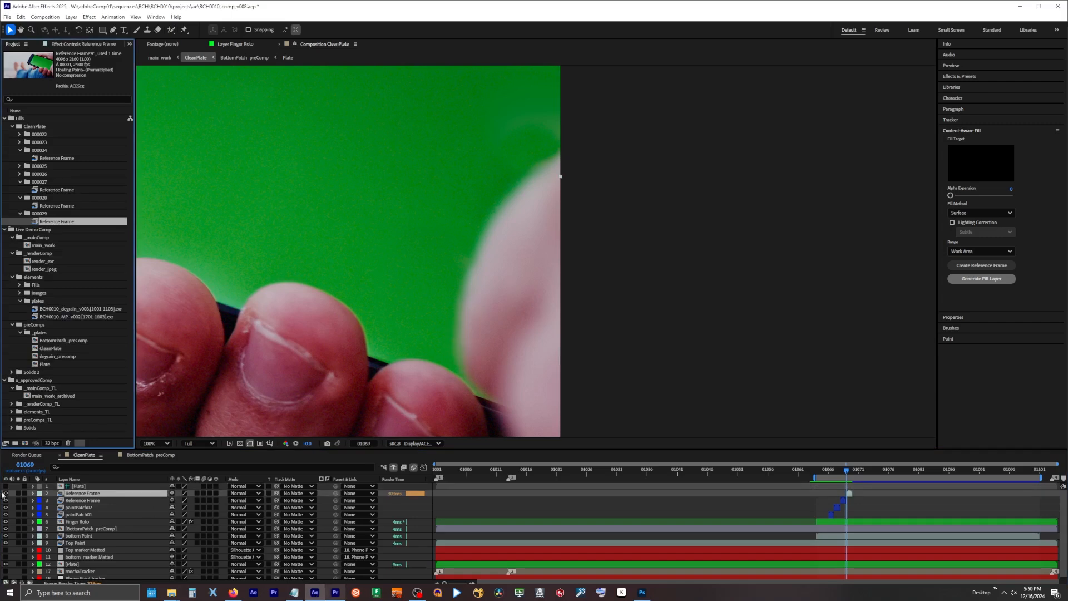
click(6, 487)
click(6, 486)
click(5, 486)
click(6, 487)
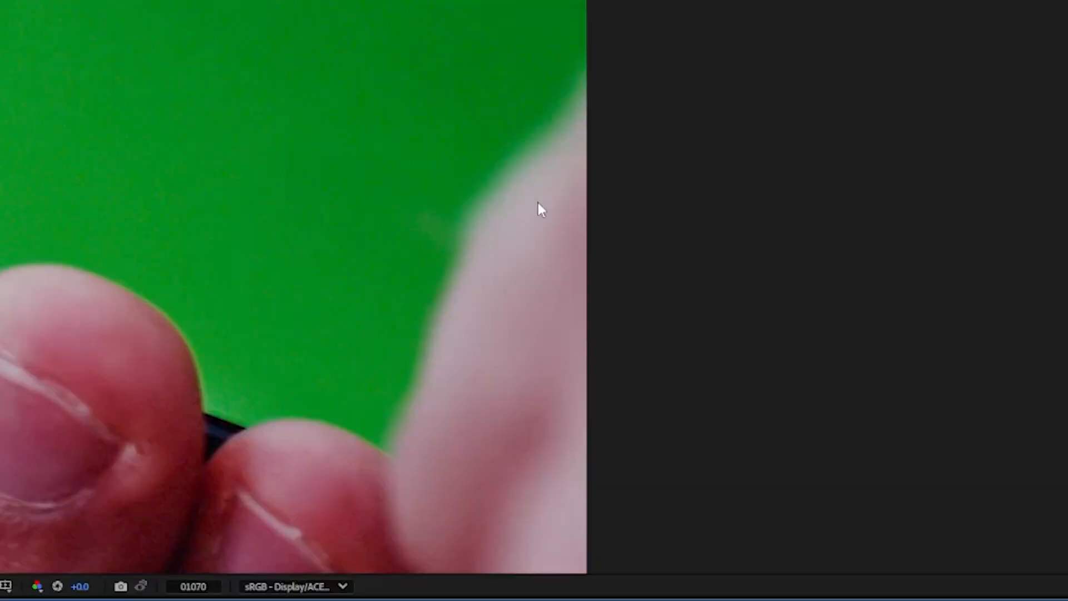
- Advance to frame 01071 and compare the cleaned plate with the original marker footage by toggling layer visibility
key(Page_Down)
key(g)
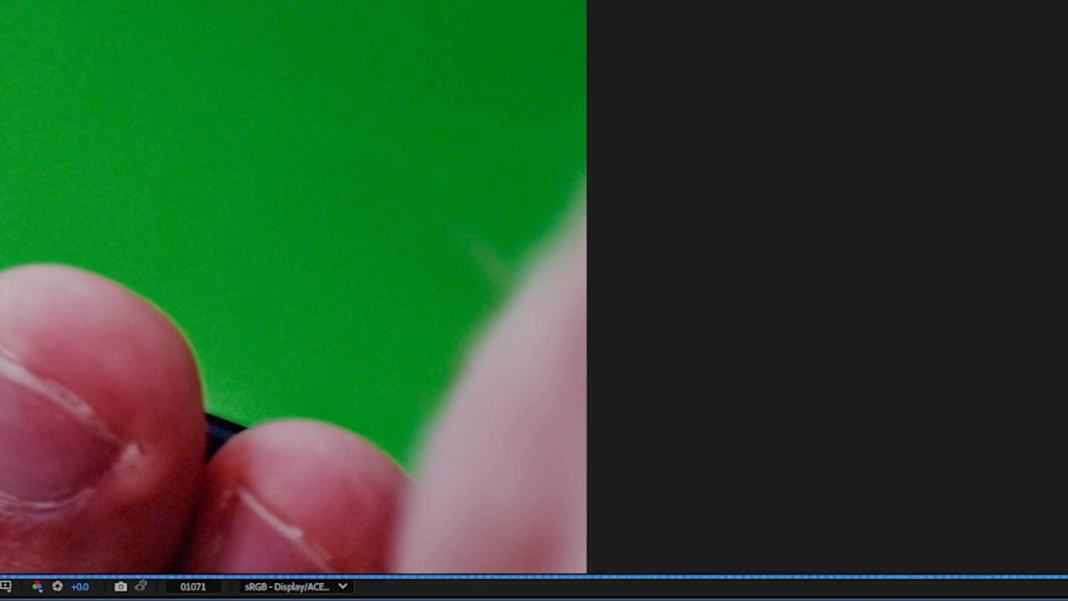
key(ctrl+alt+shift+v)
key(ctrl+alt+shift+v)
key(ctrl+alt+shift+v)
key(ctrl+alt+shift+v)
key(ctrl+alt+shift+v)
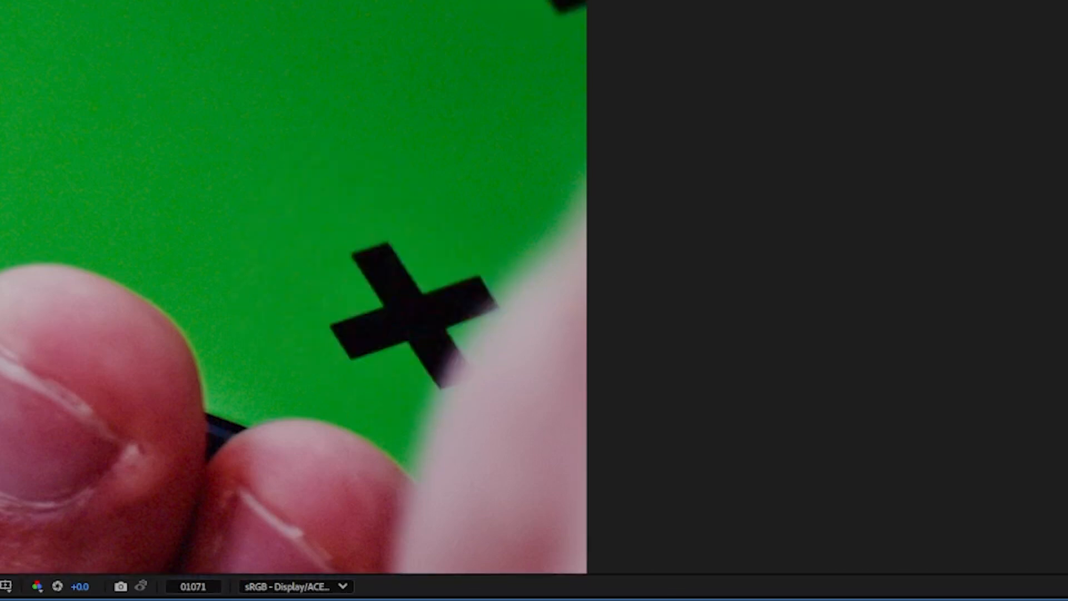
key(ctrl+alt+shift+v)
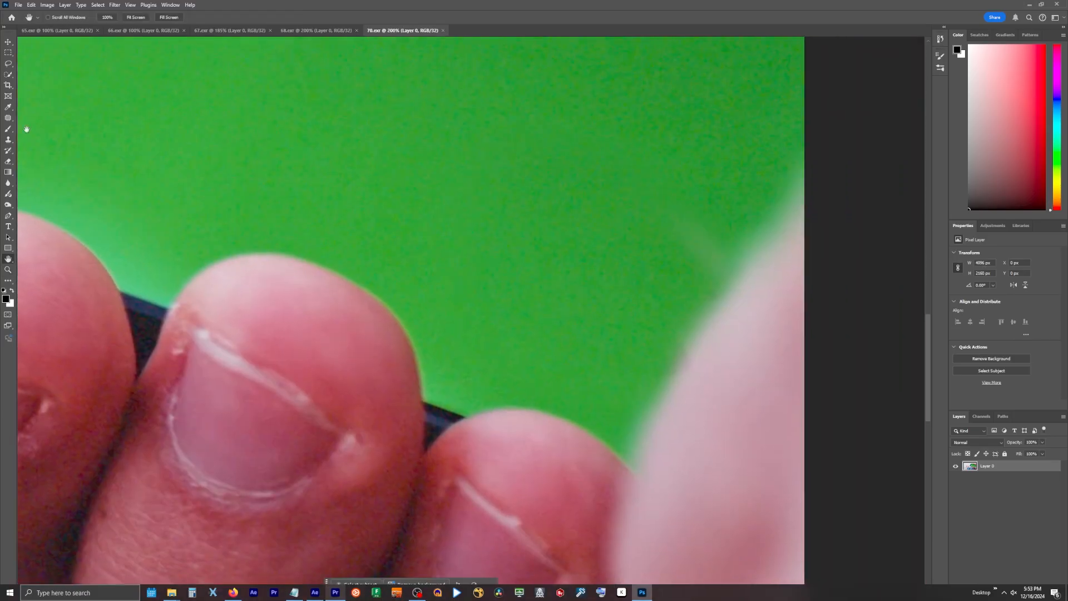
- Switch to the Clone Stamp tool in 70.exr for painting out the smear beside the thumb
click(37, 18)
click(220, 38)
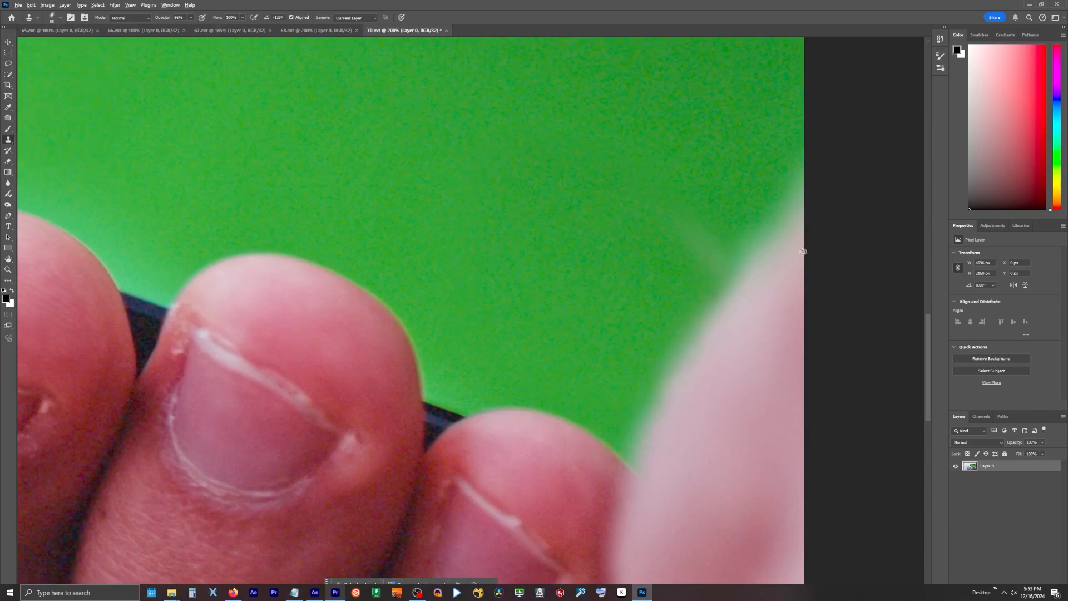
- Check the paint fix at frame 01071 in After Effects by toggling the visibility of paintPatch05 and the top Plate layer
click(6, 494)
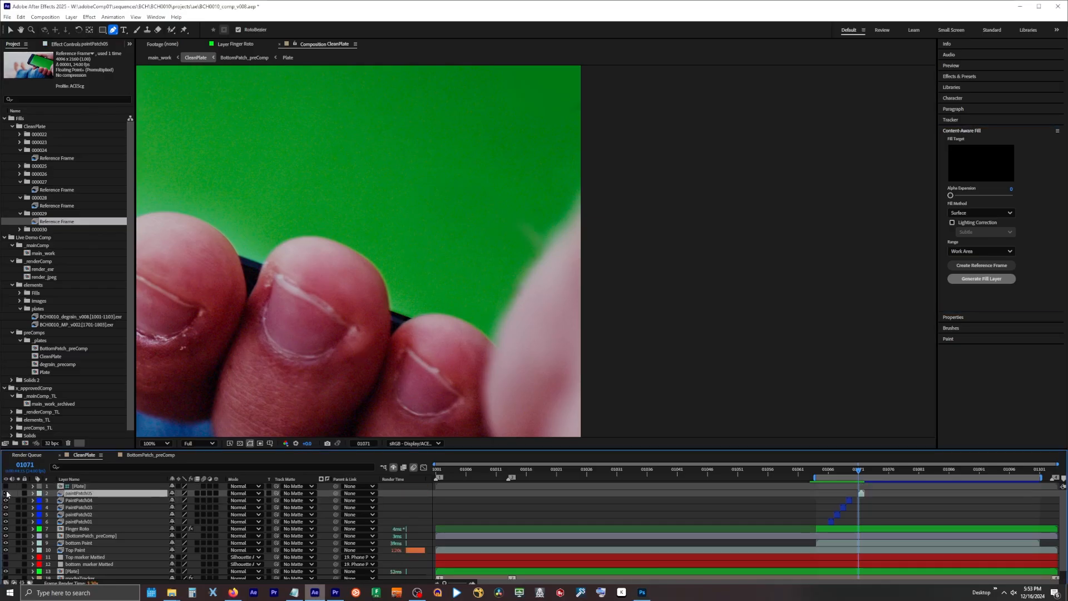
click(6, 494)
click(84, 486)
click(6, 486)
click(7, 487)
click(6, 486)
click(7, 486)
- Save the After Effects project
key(ctrl+s)
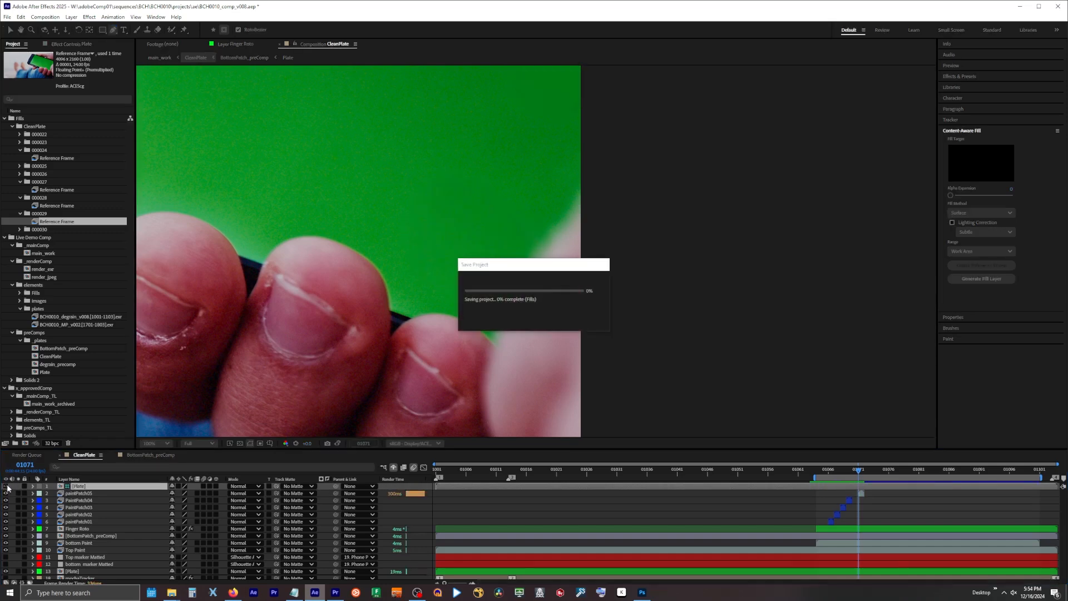
scroll(367, 334, down, 1)
drag(360, 297, 551, 326)
key(g)
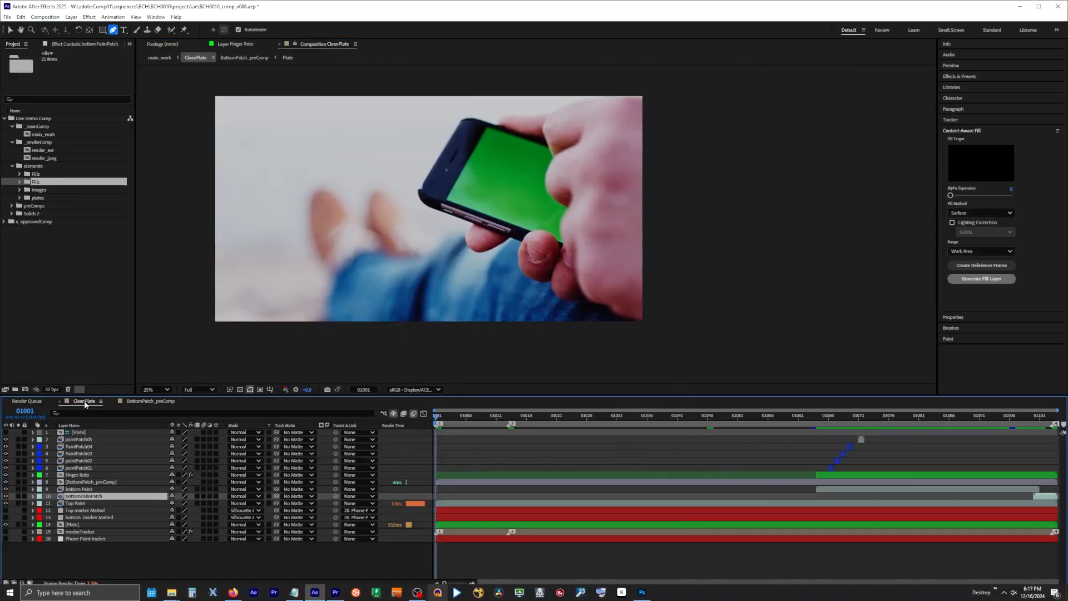
- Add the CleanPlate comp to the render queue and save its output as a v008 EXR sequence in the _workingPlates folder
click(45, 18)
click(61, 88)
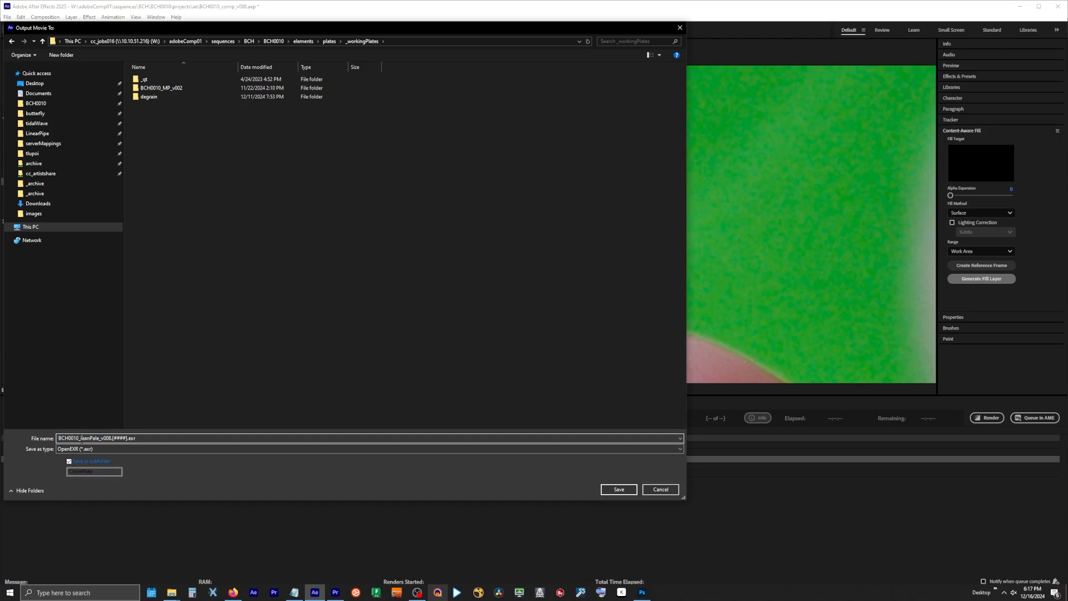
click(618, 489)
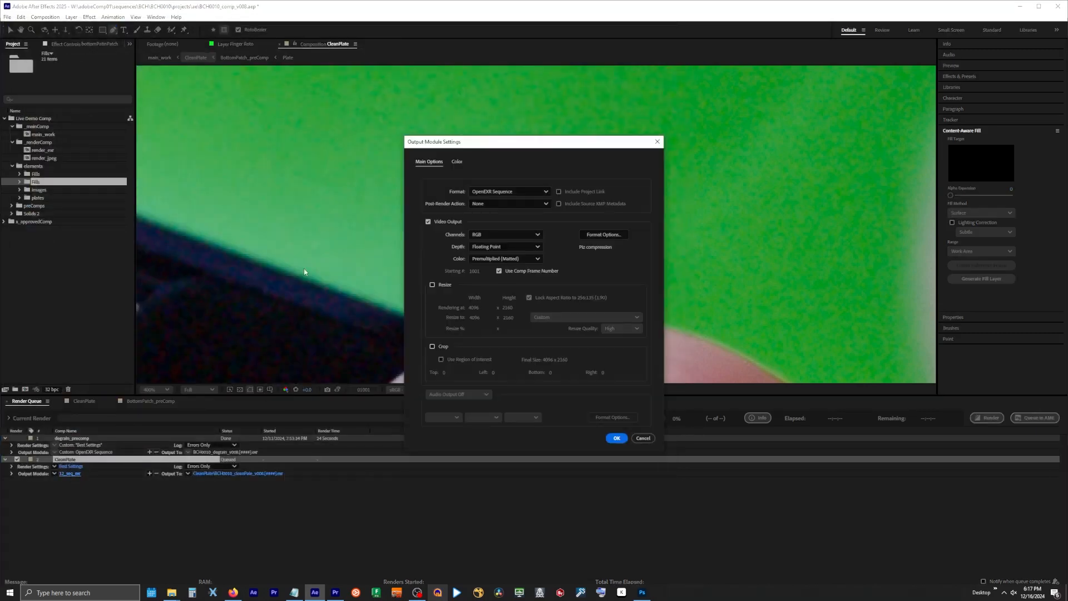
- Set the CleanPlate output module's output color space to scene_linear: ACEScg
click(70, 474)
click(457, 162)
click(518, 207)
scroll(545, 273, up, 1)
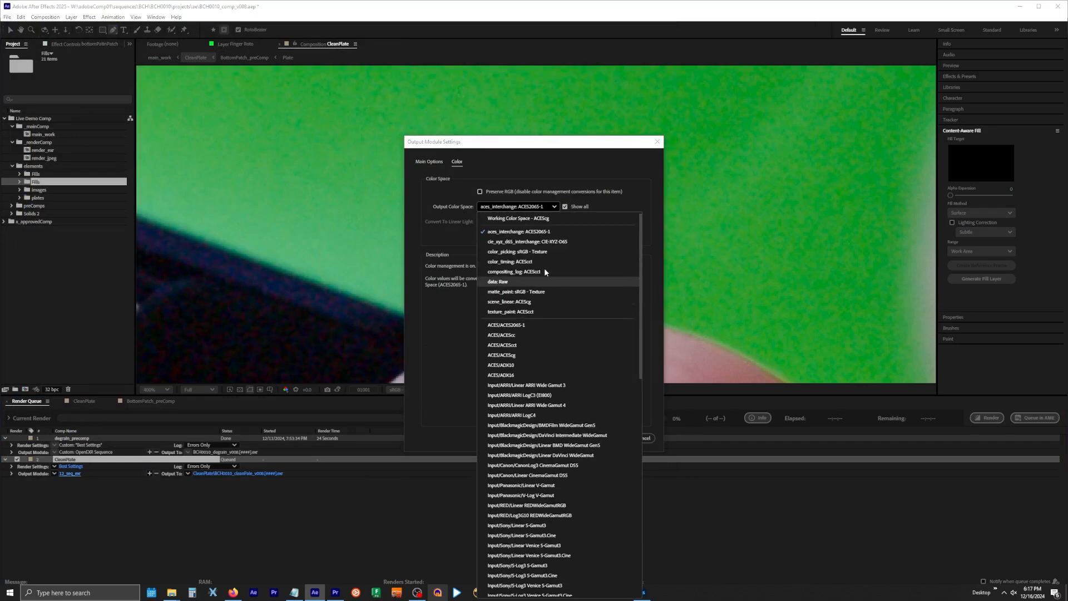
click(543, 302)
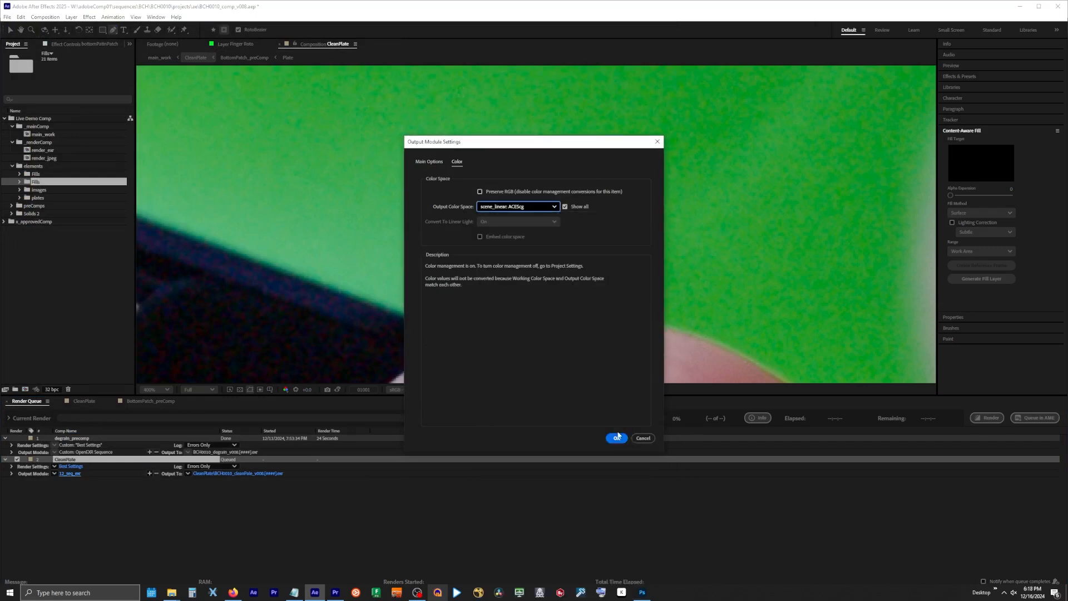
click(617, 438)
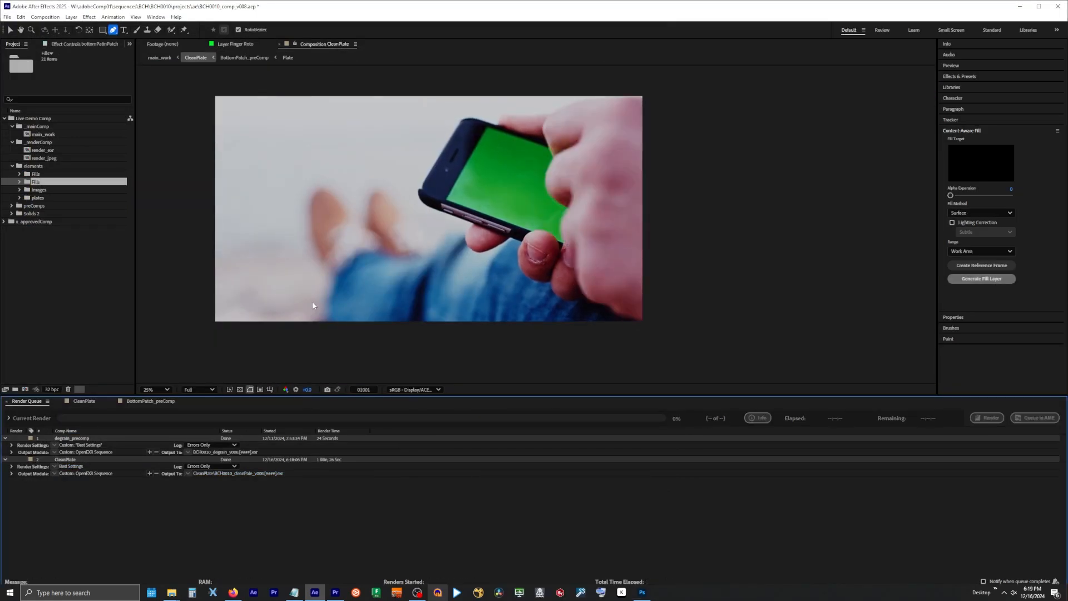
- Import the rendered v008 clean plate EXR sequence into the project's plates folder
click(10, 30)
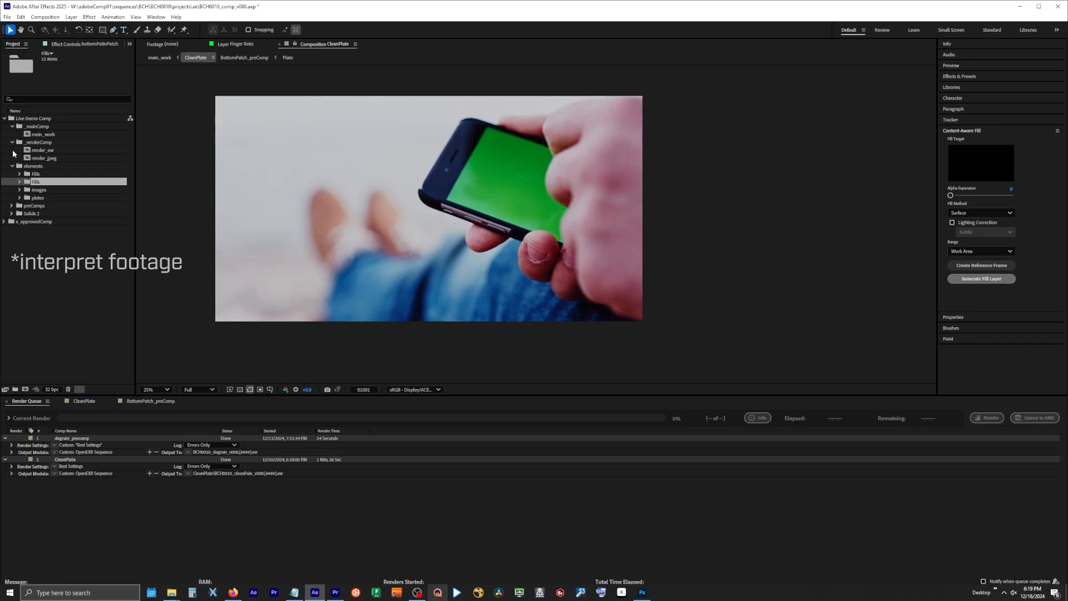
click(19, 198)
click(38, 198)
key(ctrl+i)
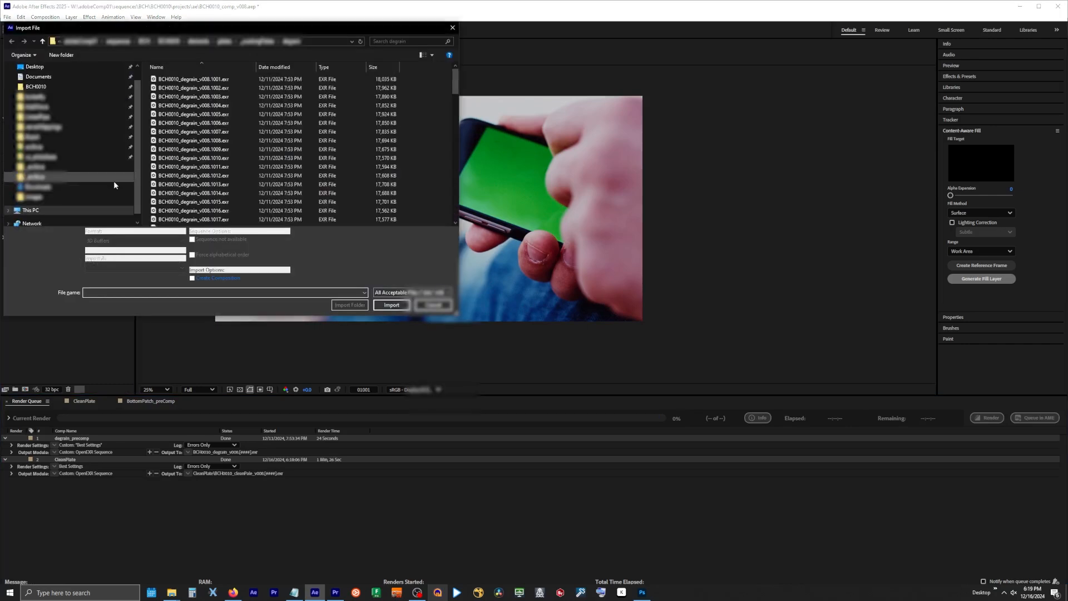
click(262, 41)
double_click(184, 87)
click(183, 81)
click(392, 299)
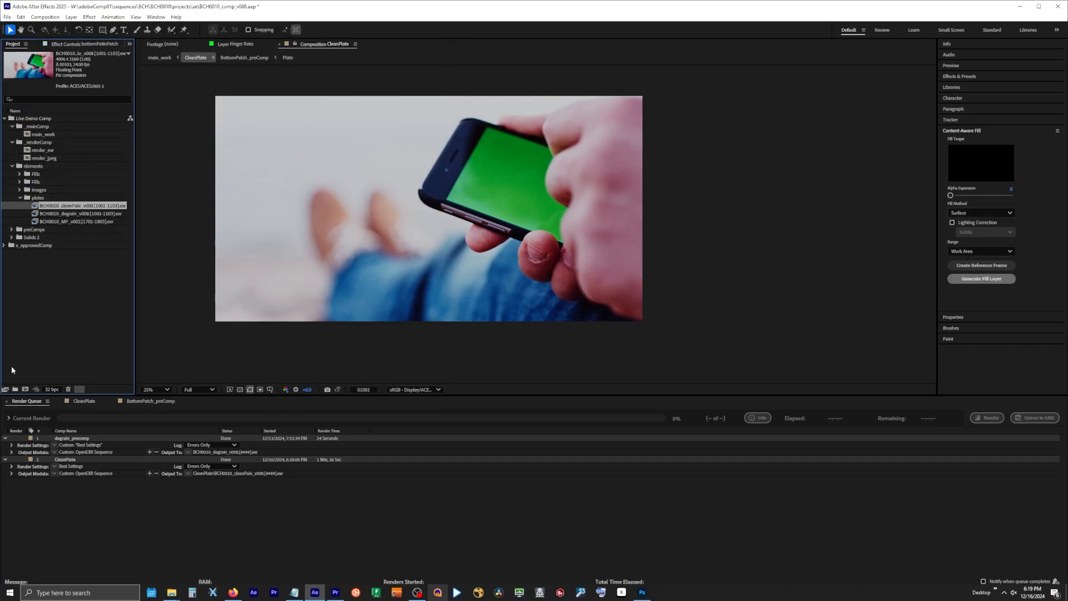
- Interpret the imported clean plate footage with its media color space overridden to scene_linear: ACEScg
click(5, 389)
click(458, 141)
click(528, 199)
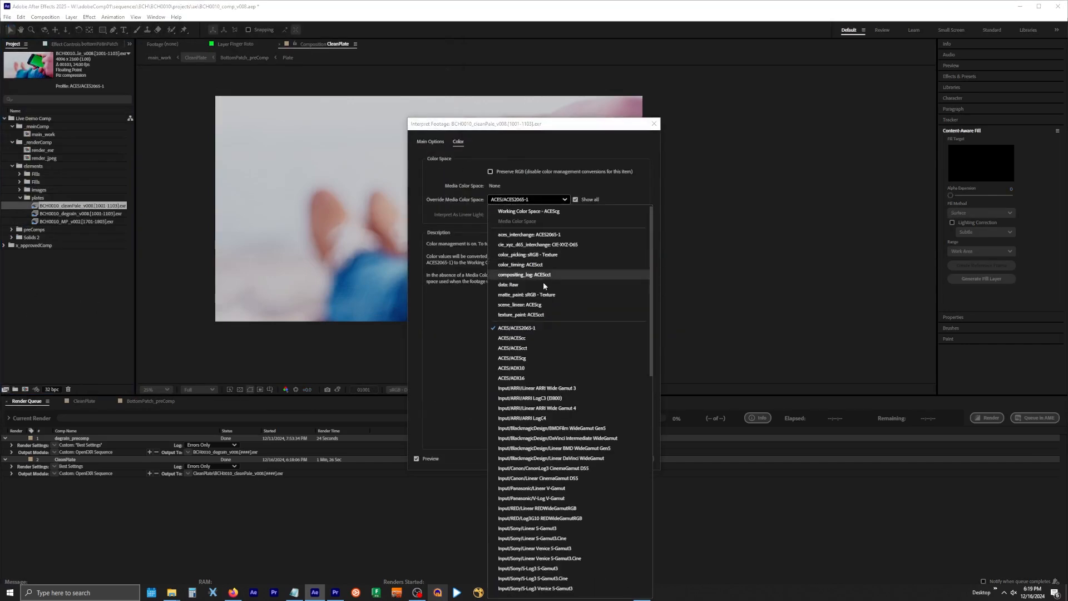
click(557, 304)
click(616, 457)
- Place the rendered clean plate sequence as the top layer of the CleanPlate comp
click(69, 402)
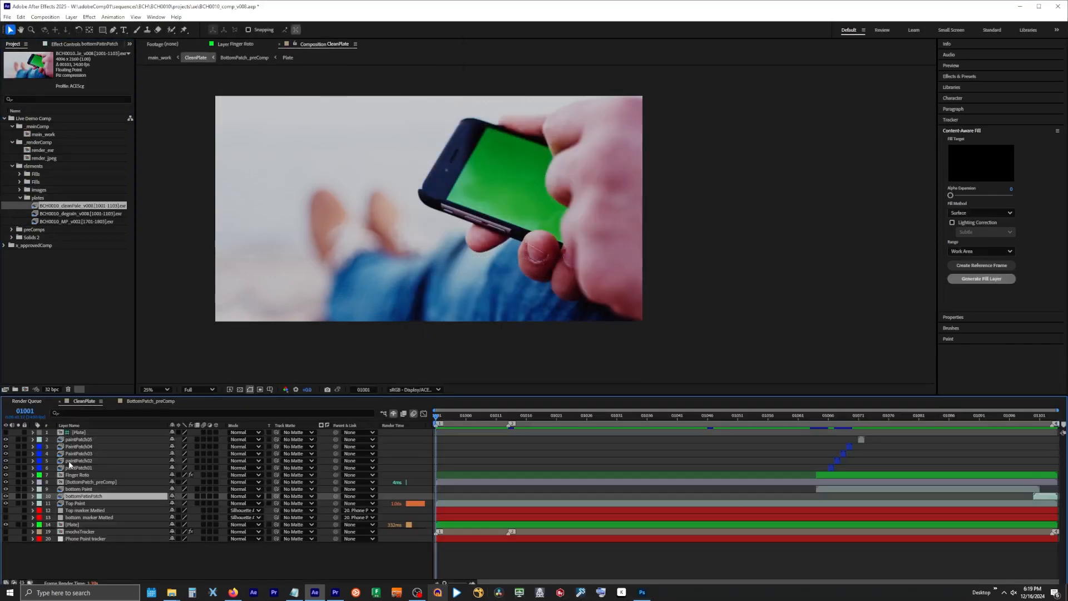
drag(37, 207, 7, 434)
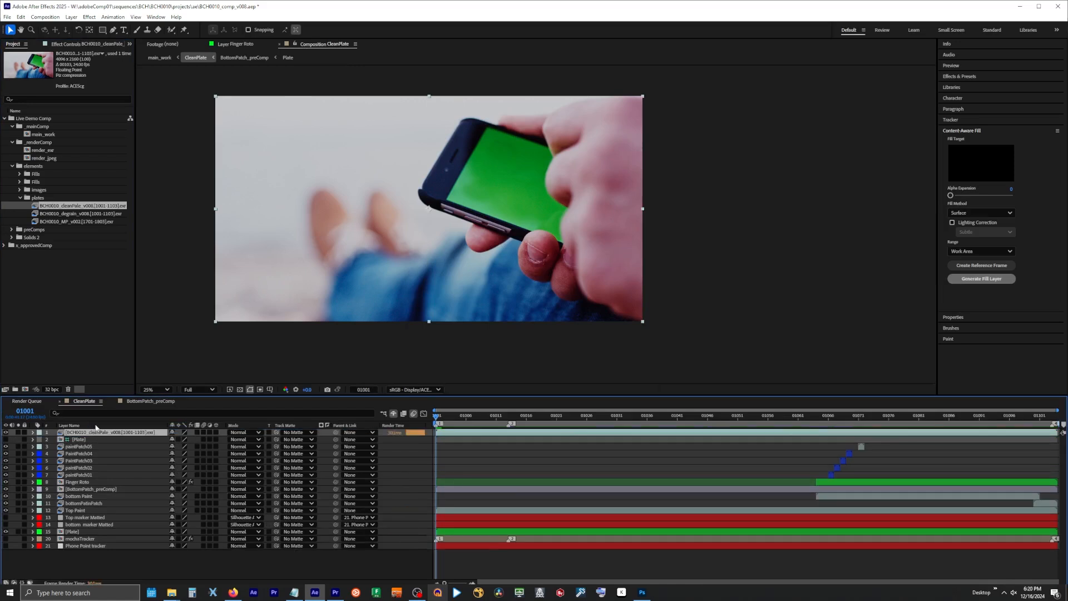
- Play through CleanPlate and compare the rendered sequence with the live layers by toggling the top layer's visibility
click(6, 433)
key(space)
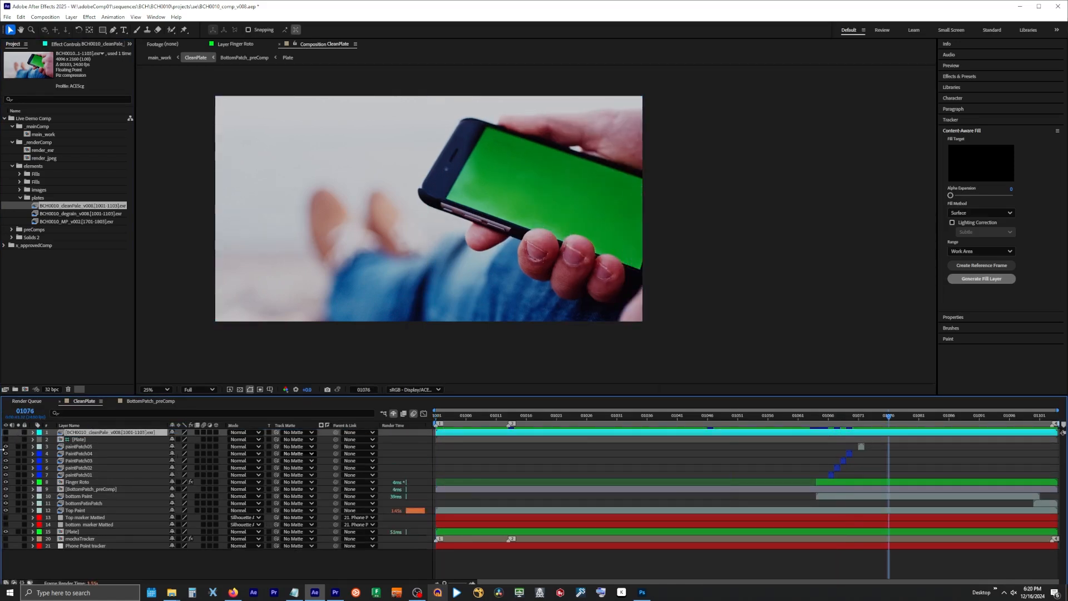
click(7, 432)
click(7, 433)
- Compare the rendered clean plate with the live layers in the blue channel at frame 01076, and return to the RGB view
click(286, 391)
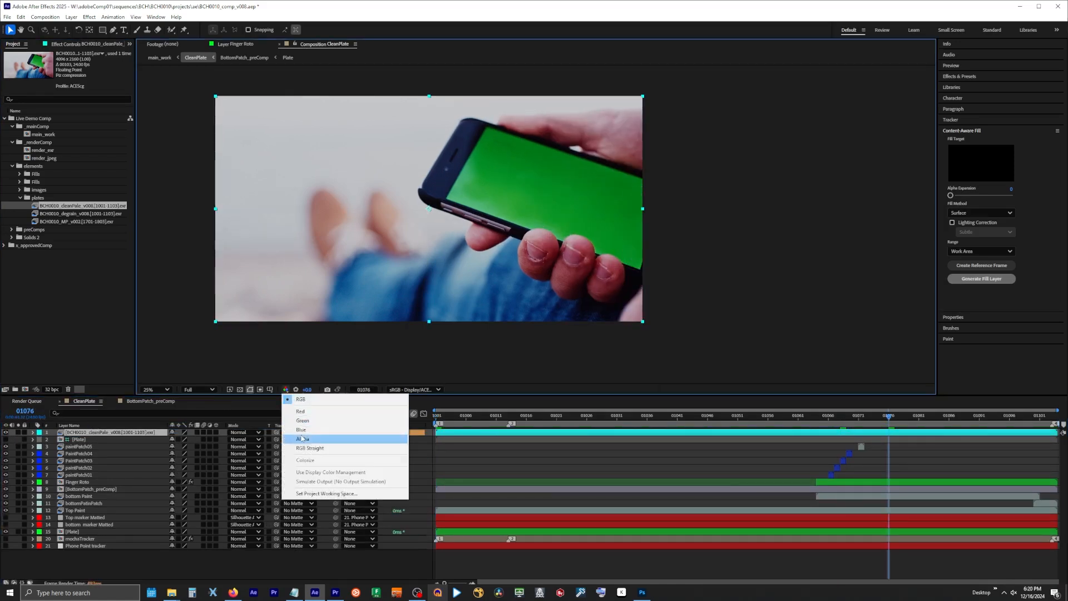
click(301, 430)
scroll(503, 258, up, 2)
click(6, 433)
click(6, 433)
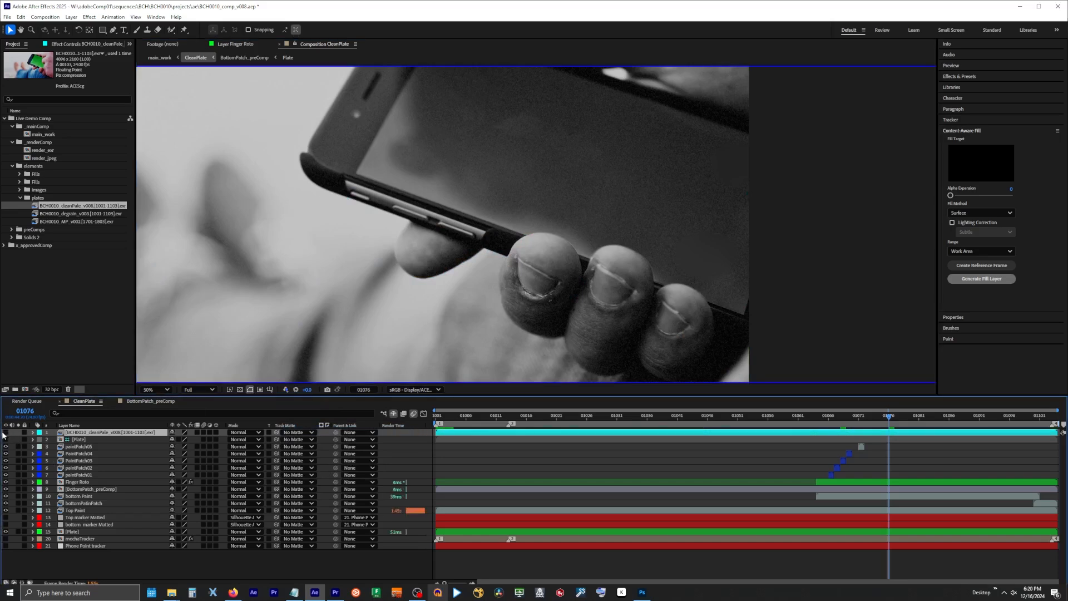
click(5, 432)
click(3, 431)
click(6, 432)
key(alt+3)
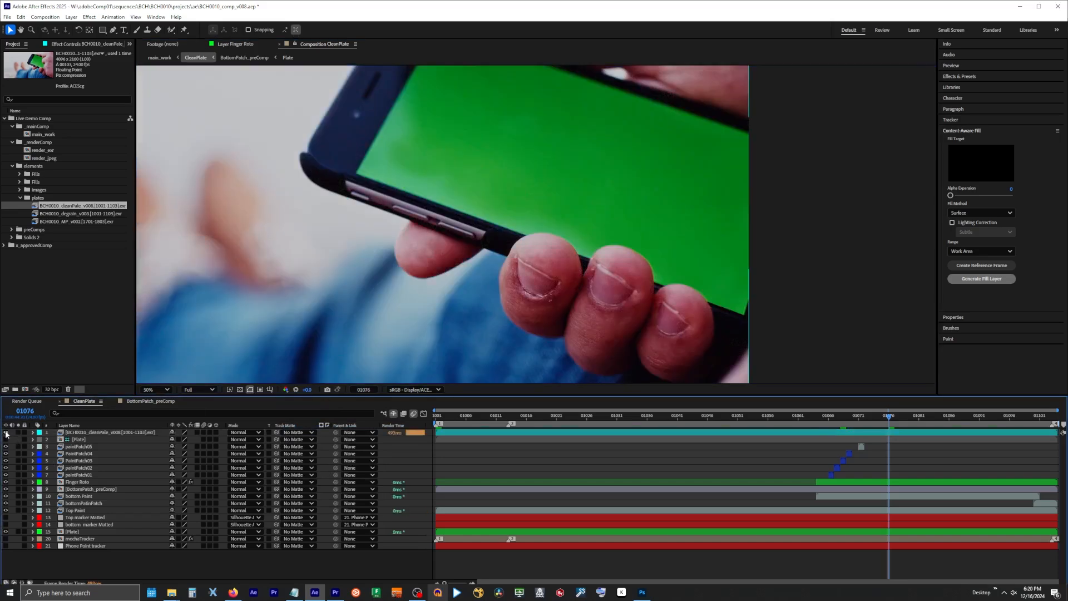
- Go to the last frame, 01103, and solo the rendered clean plate layer
key(End)
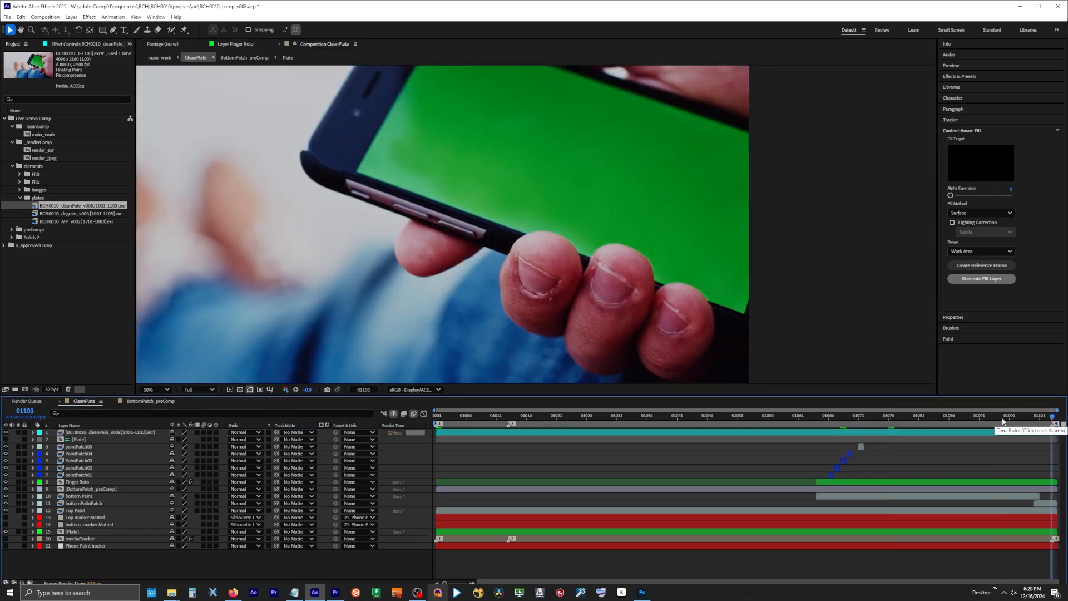
click(18, 433)
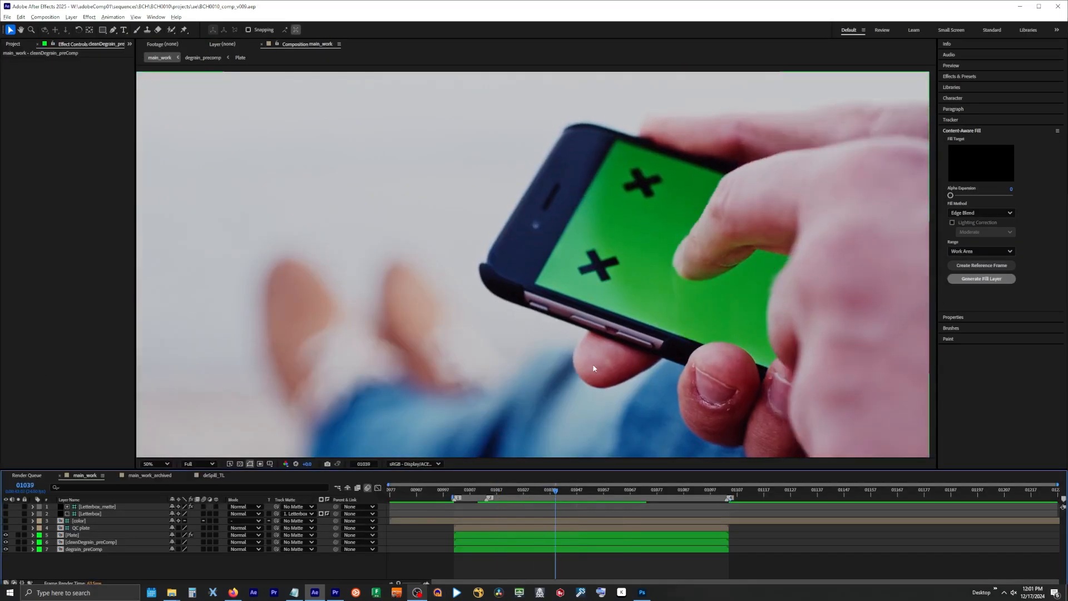
- Inspect the phone screen close up in main_work, hiding the Plate and cleanDegrain_preComp layers to reveal degrain_preComp
scroll(594, 369, up, 1)
drag(582, 354, 328, 372)
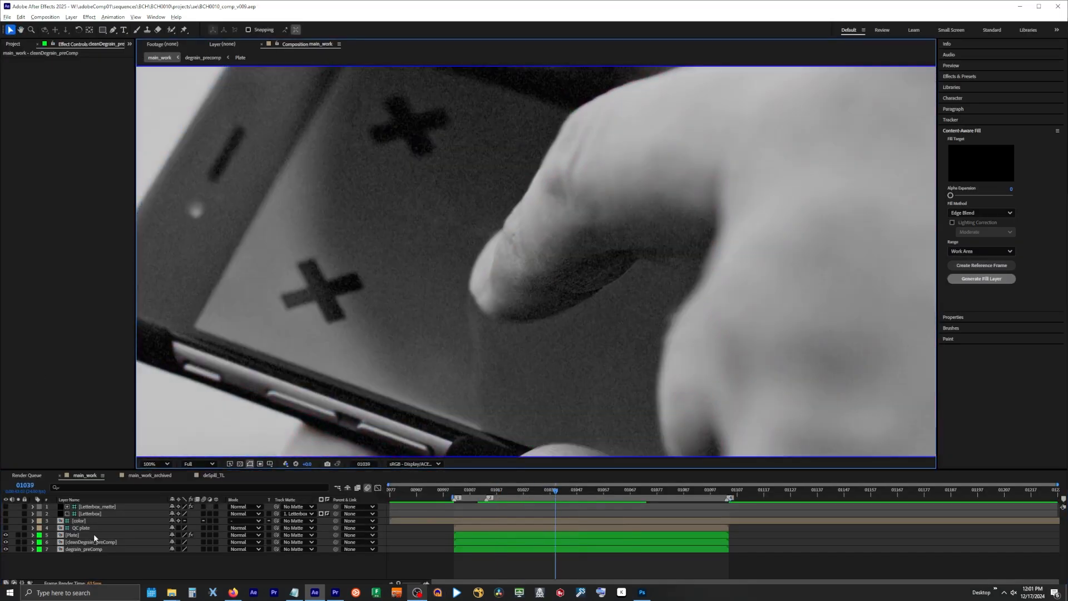
click(71, 536)
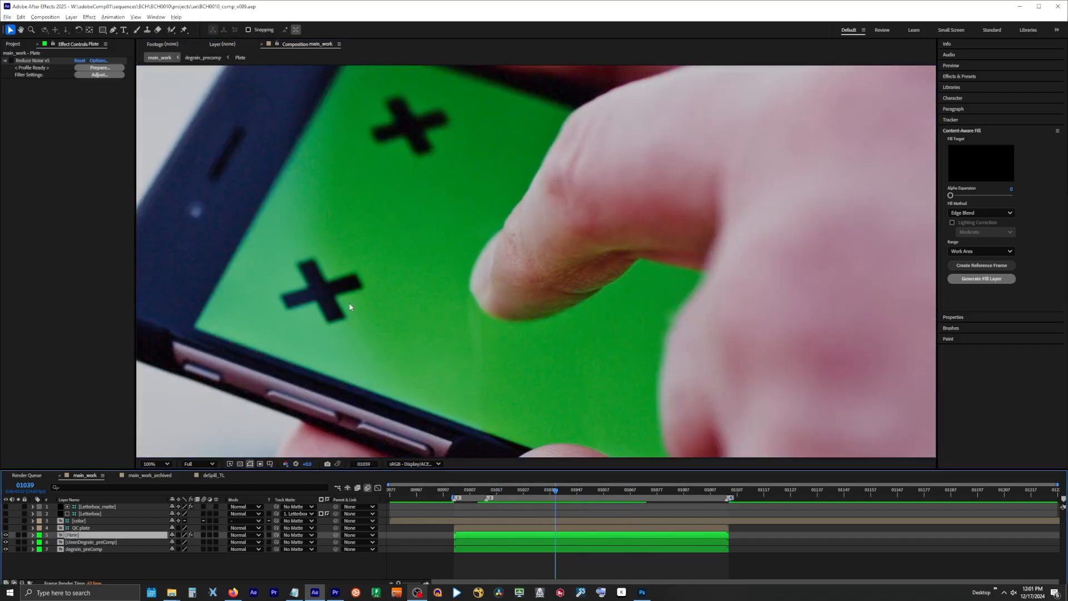
click(6, 535)
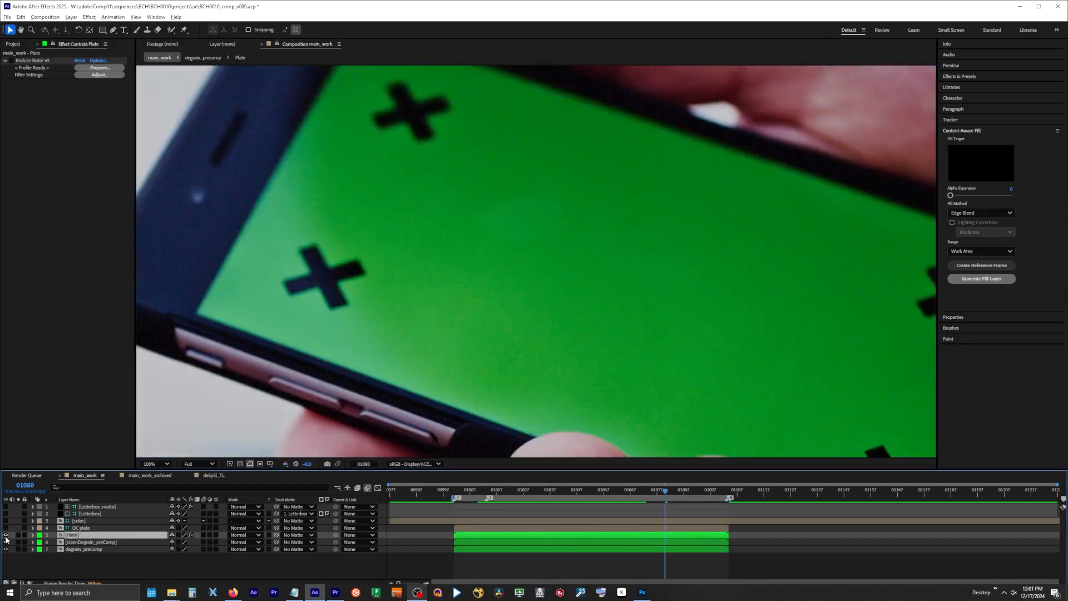
click(5, 536)
click(5, 543)
click(87, 550)
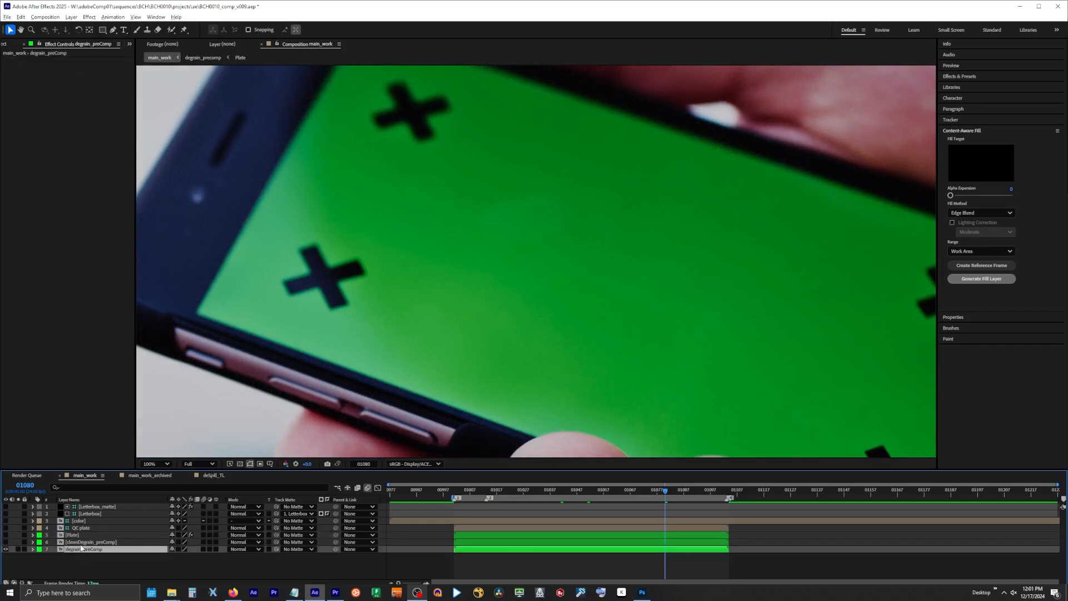
- Hide degrain_preComp, show cleanDegrain_preComp, and check the cleaned plate around frame 01038 with that layer selected
click(6, 549)
click(6, 542)
scroll(390, 359, down, 2)
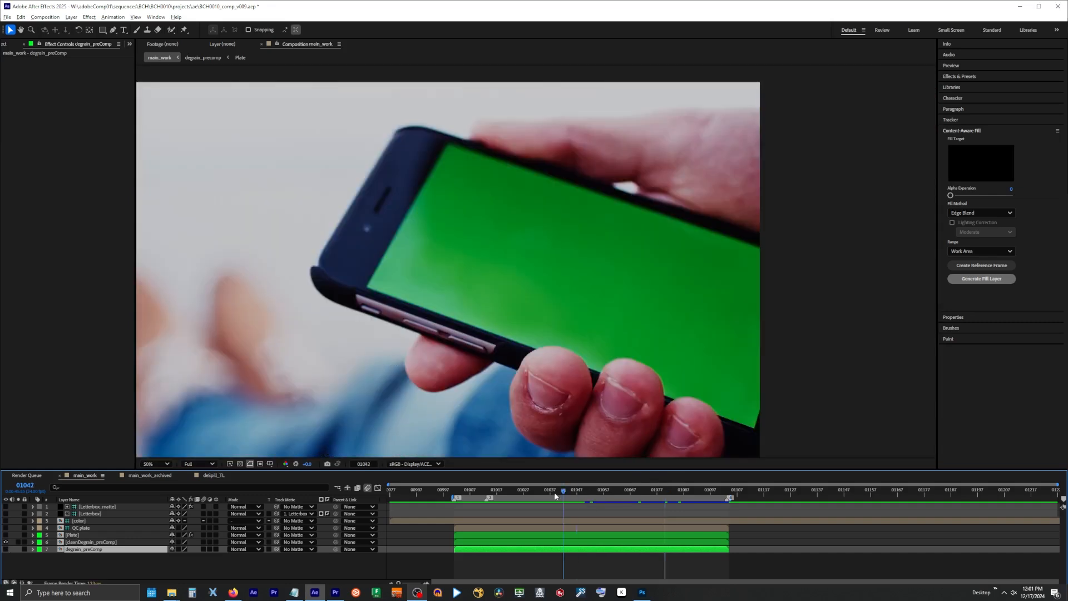
drag(572, 495, 554, 493)
click(78, 542)
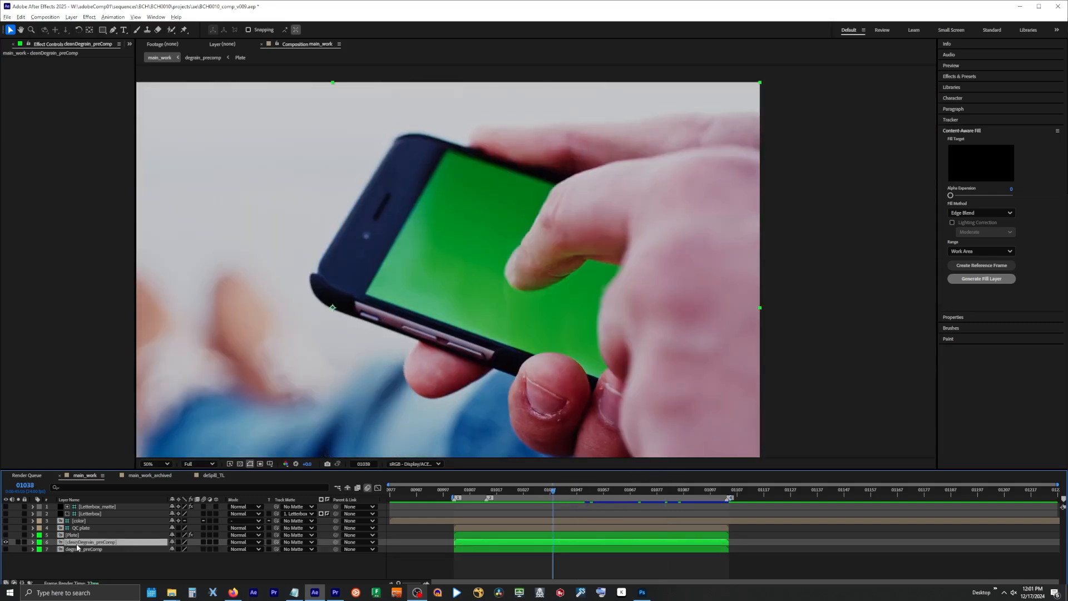
double_click(77, 544)
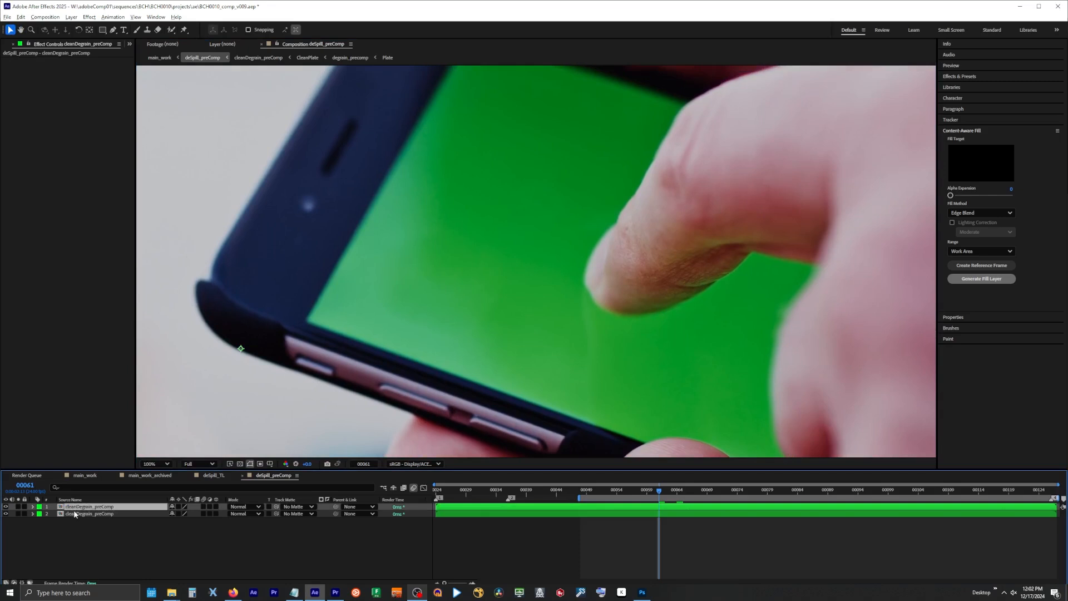
- Apply Spill Suppressor to the upper cleanDegrain_preComp layer in deSpill_preComp and sample the phone screen's green as Color To Suppress
key(ctrl+space)
text(spill)
key(Return)
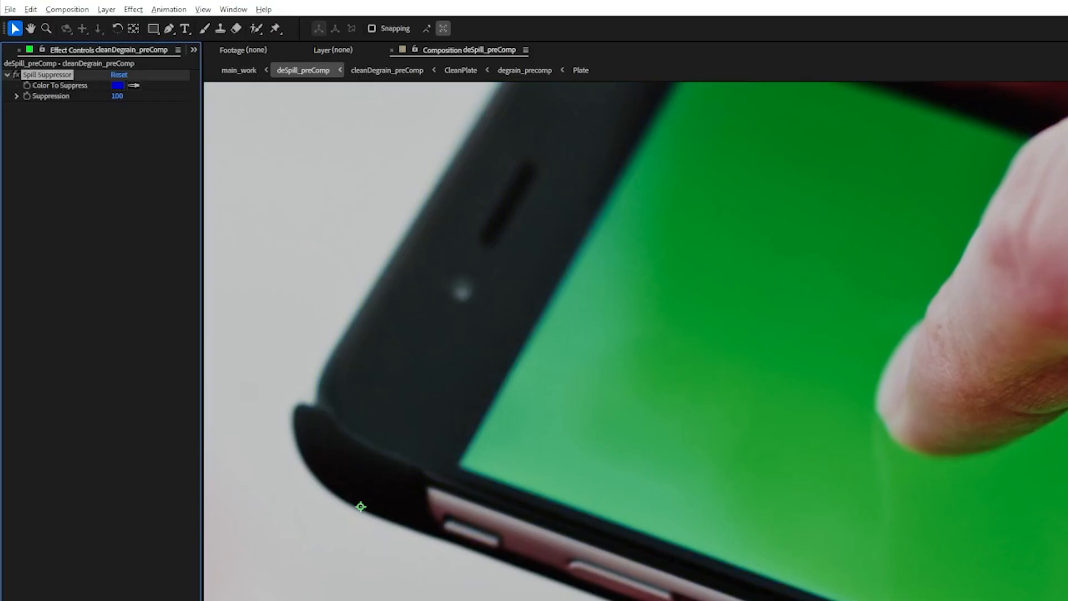
click(812, 361)
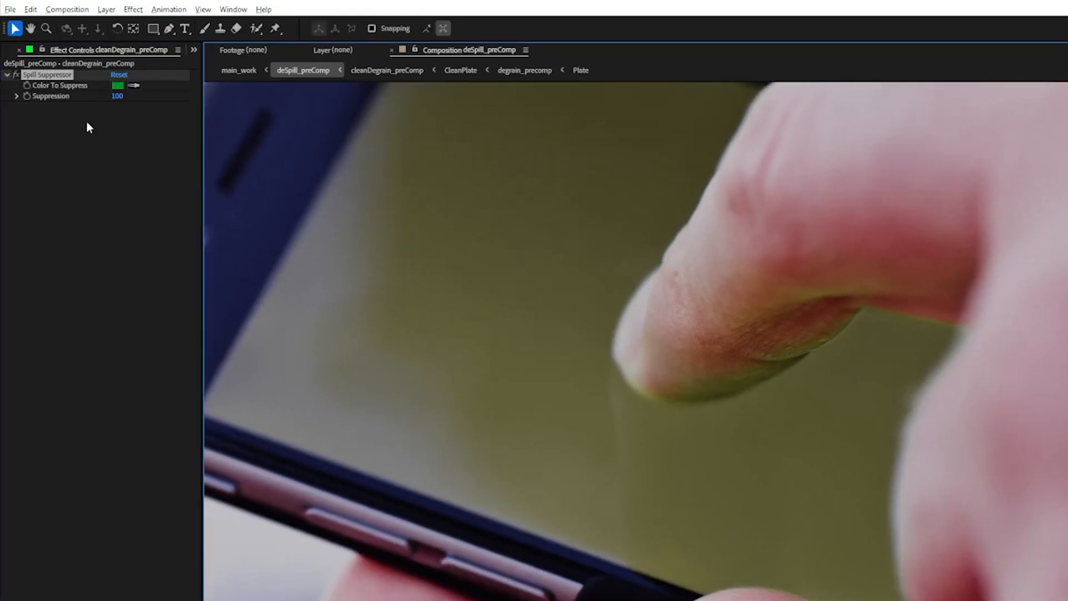
- Try to push the Spill Suppressor's Suppression beyond 100 and examine the remaining green around the screen and fingertip
click(17, 97)
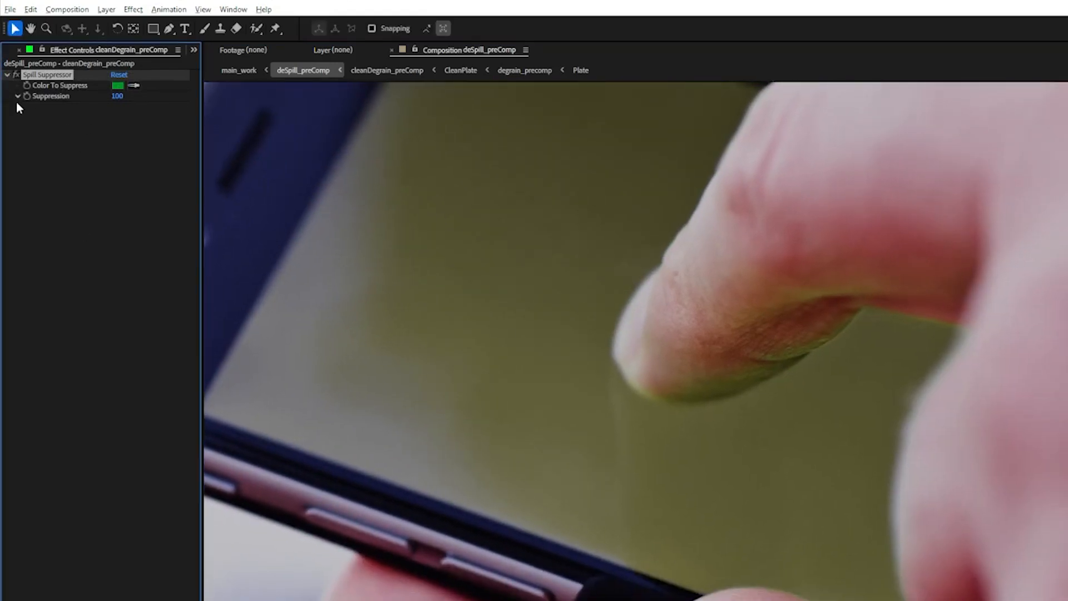
drag(177, 118, 252, 123)
scroll(664, 342, down, 1)
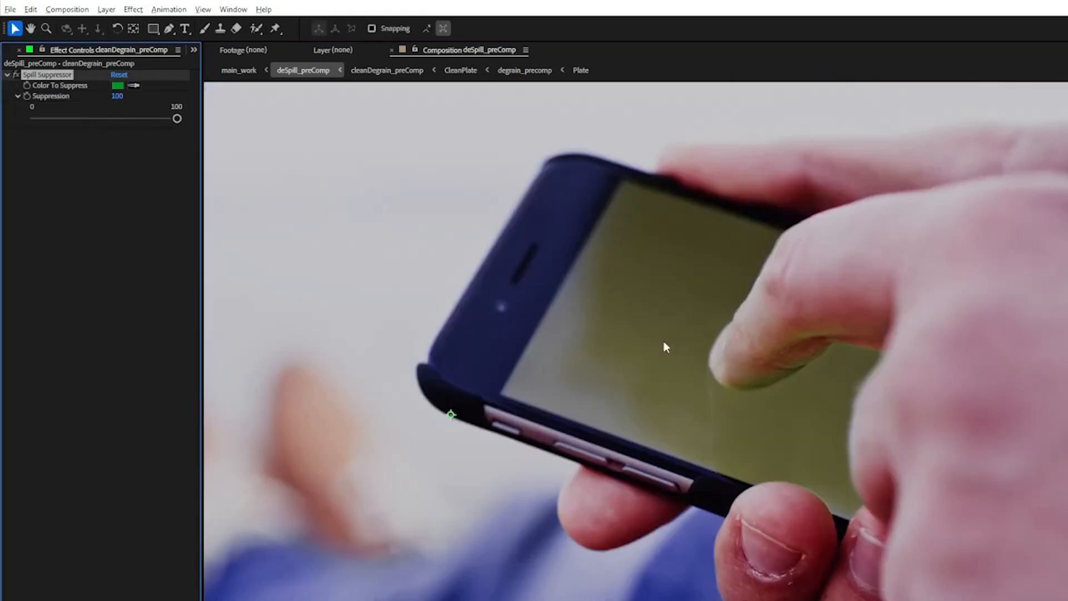
scroll(742, 341, up, 2)
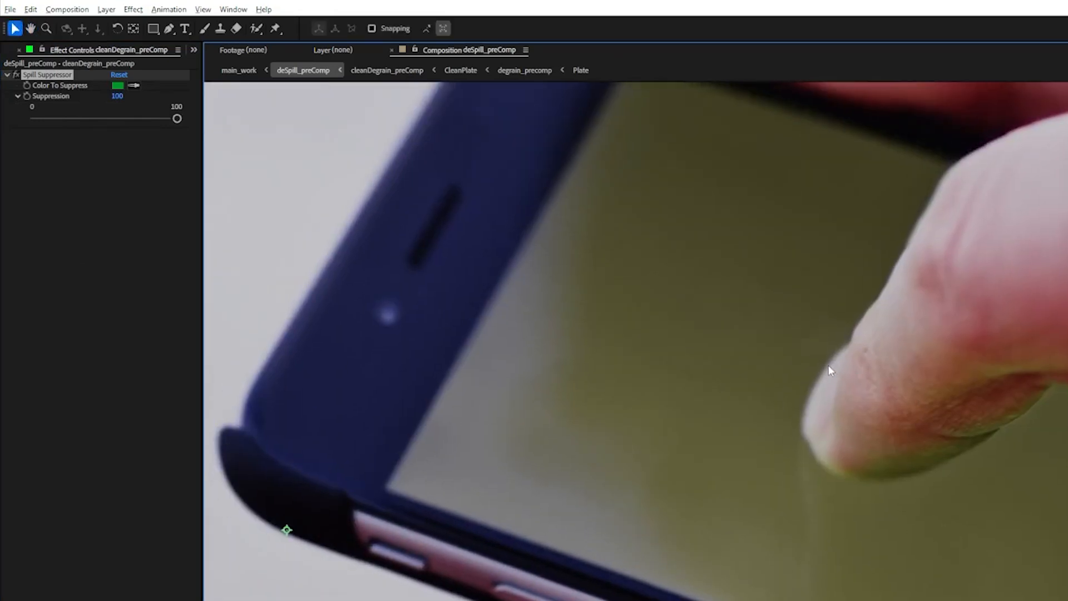
scroll(829, 365, down, 1)
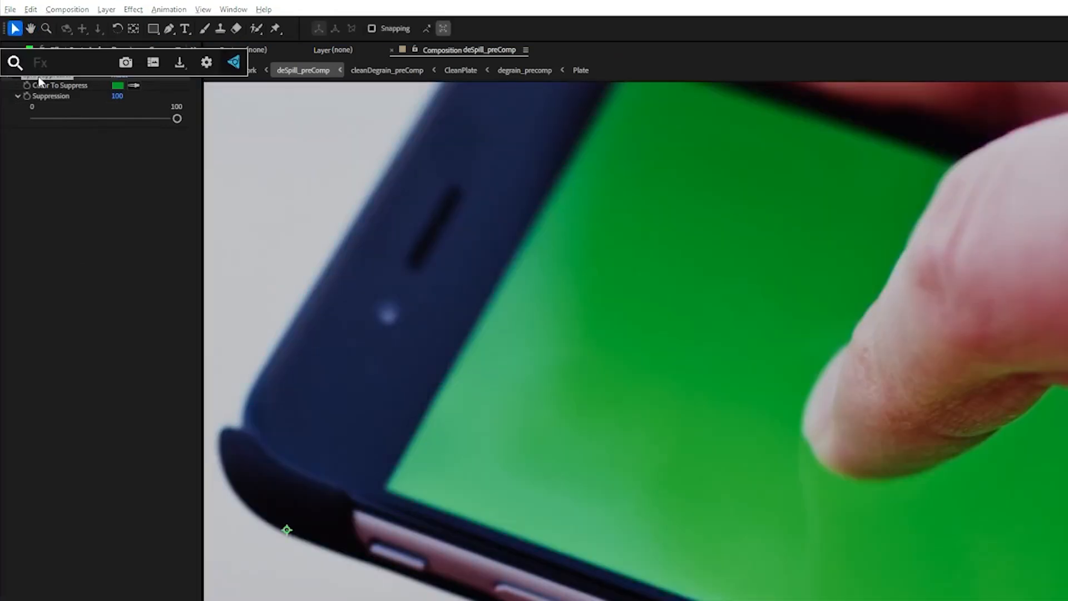
- Apply Advanced Spill Suppressor to the same layer and set its Method to Ultra
text(spill)
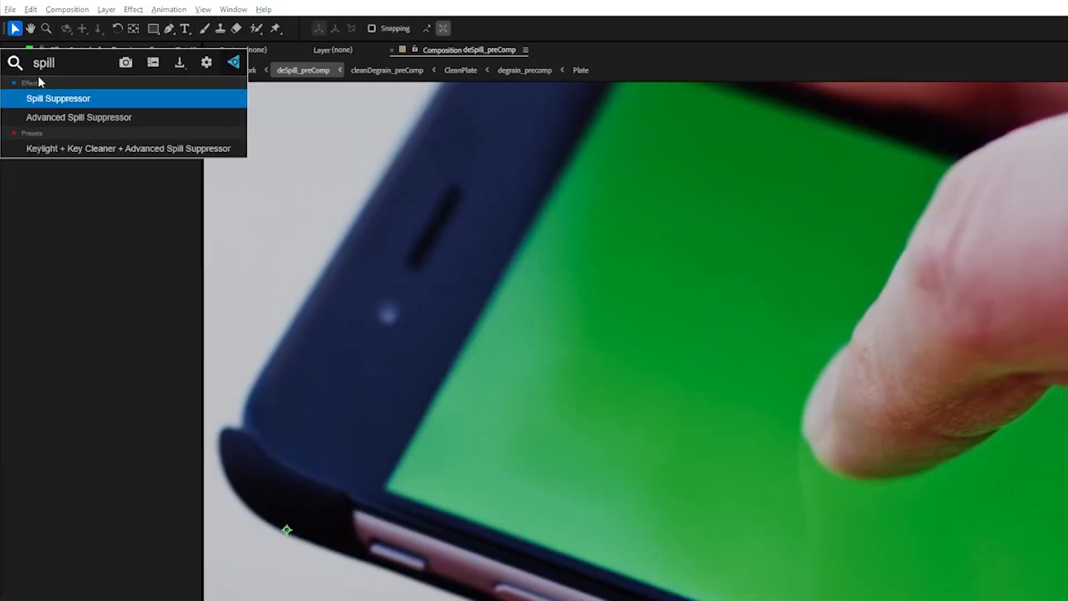
key(Return)
click(144, 145)
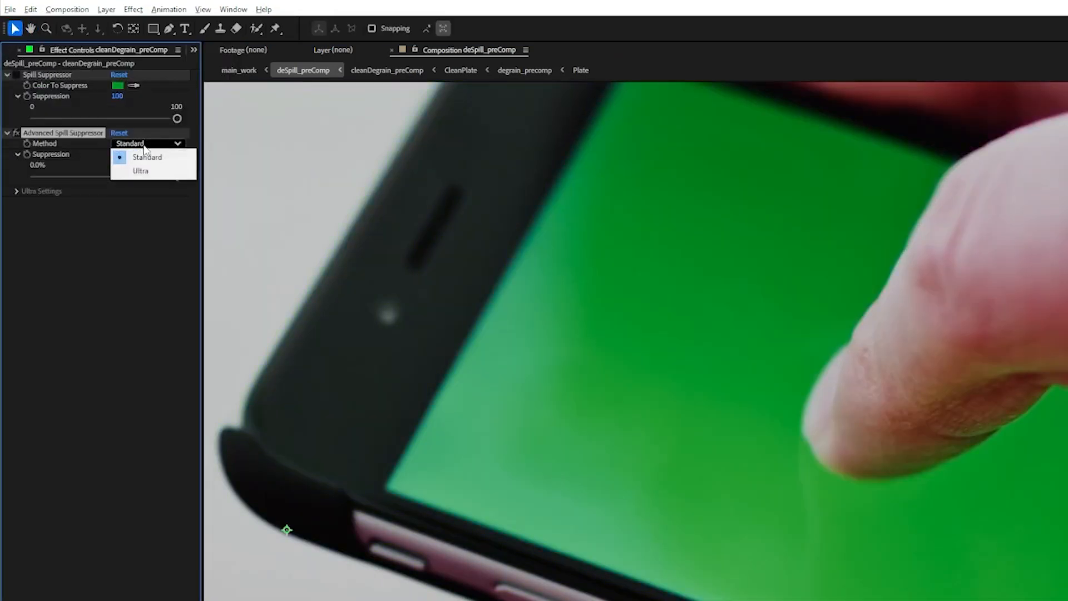
click(141, 170)
drag(761, 372, 625, 290)
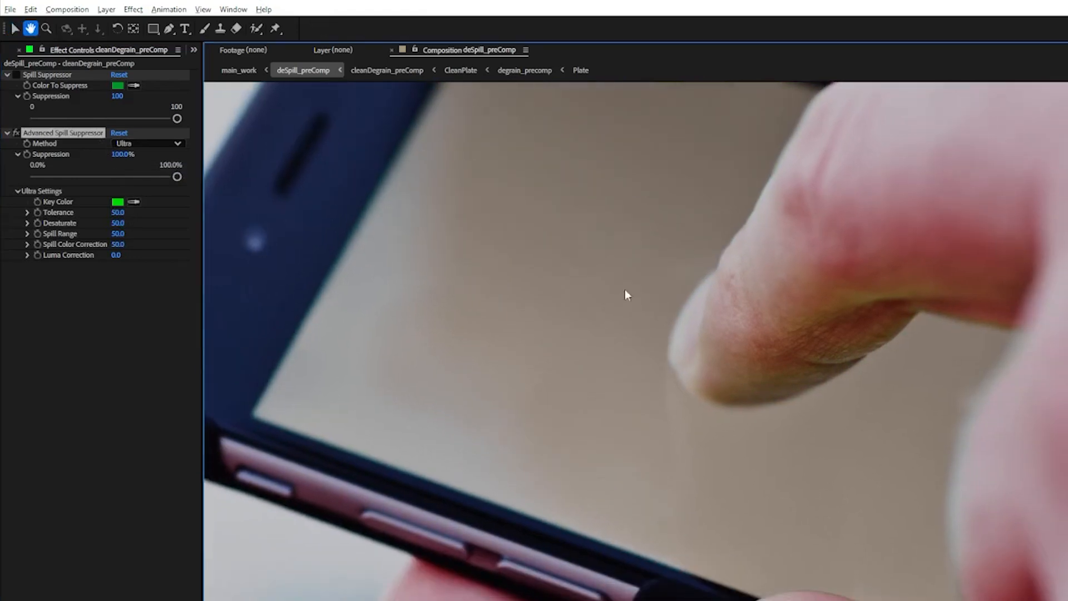
key(v)
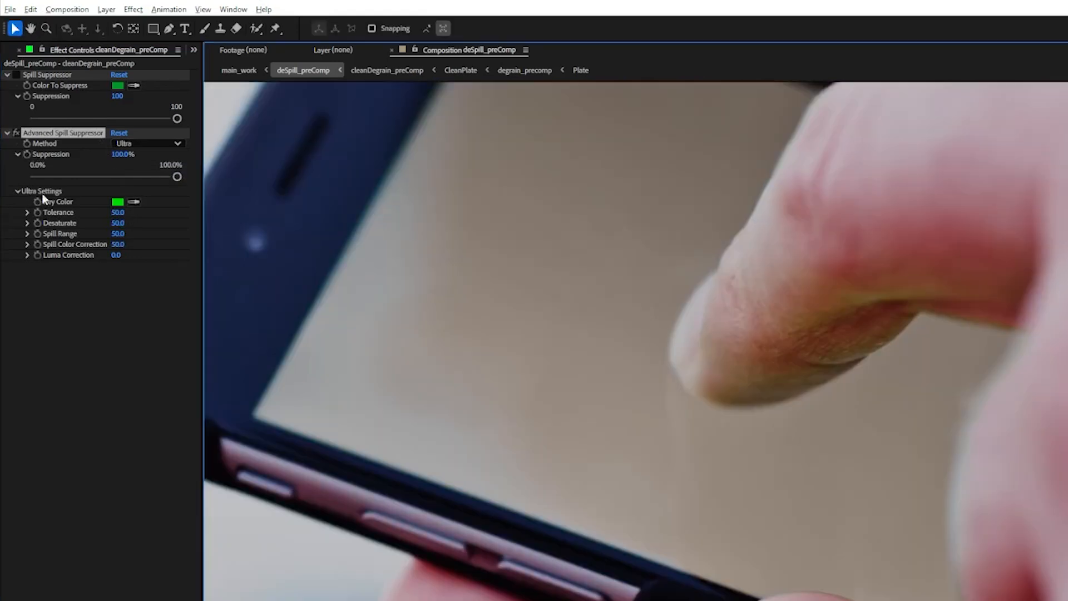
- Compare the image with and without Advanced Spill Suppressor around the finger, the phone's side buttons and the fingernails
click(17, 132)
click(16, 133)
click(17, 132)
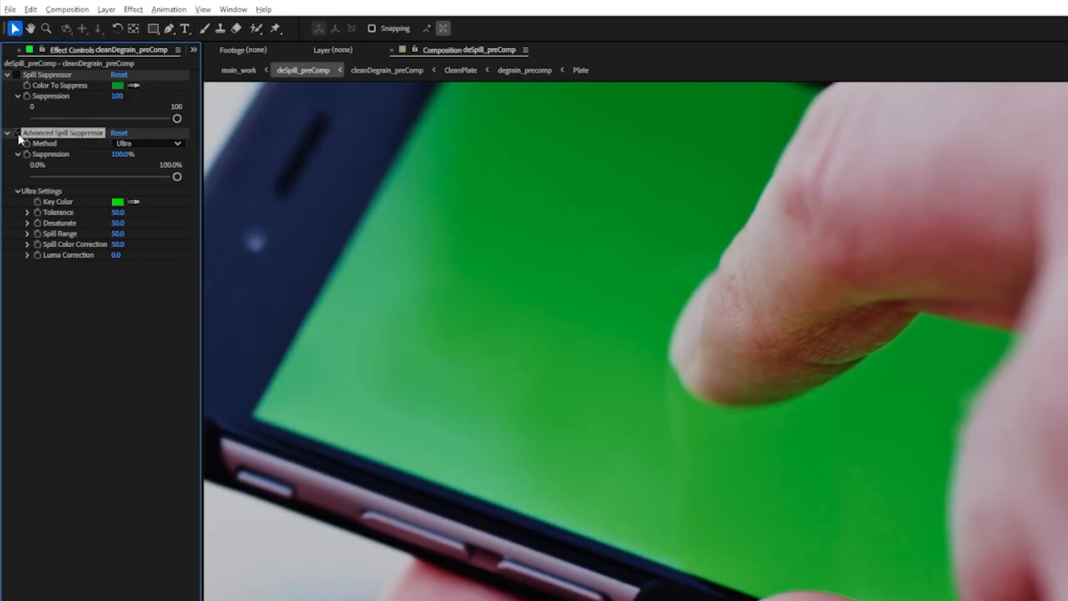
click(18, 112)
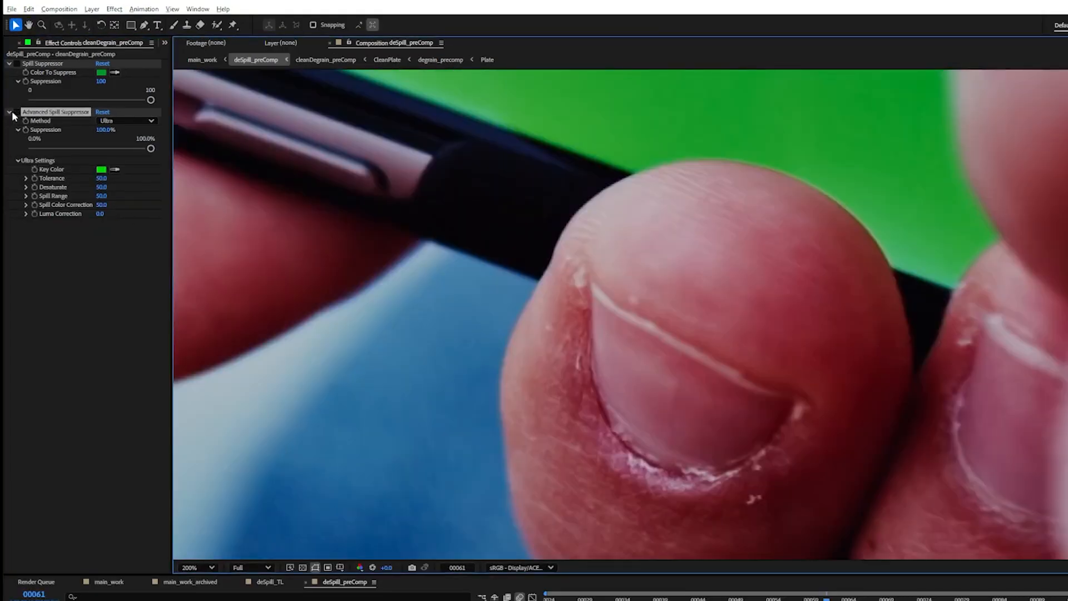
click(17, 112)
click(17, 112)
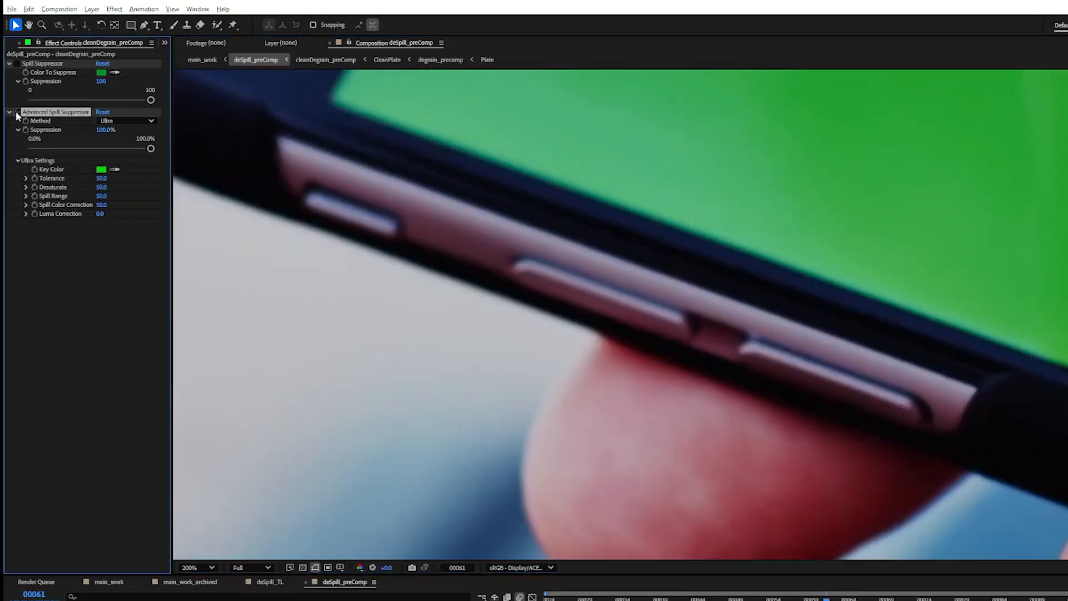
click(16, 112)
click(16, 111)
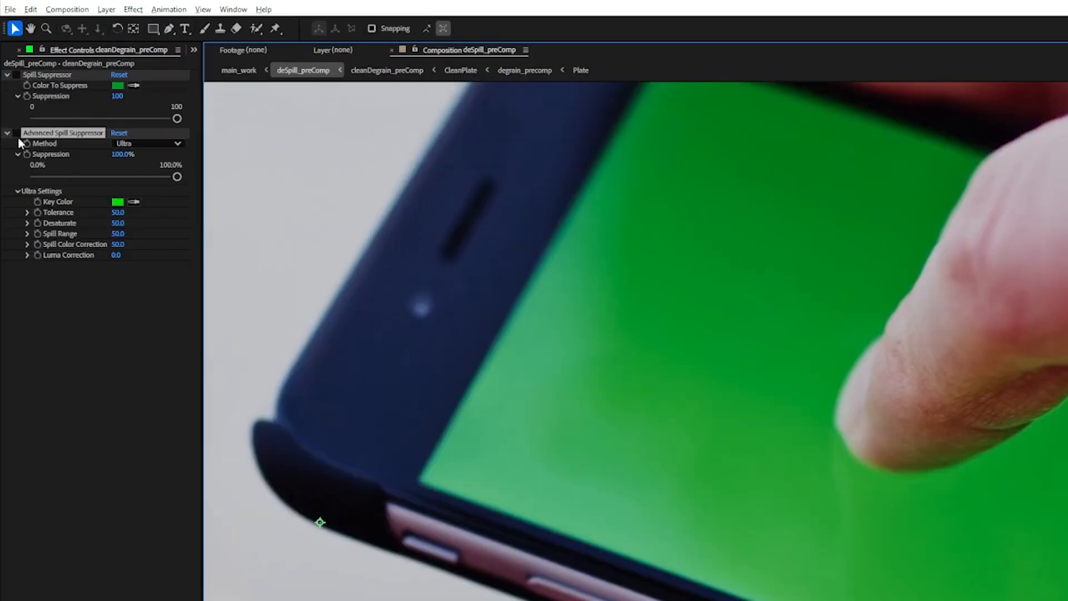
click(17, 111)
click(17, 135)
click(17, 136)
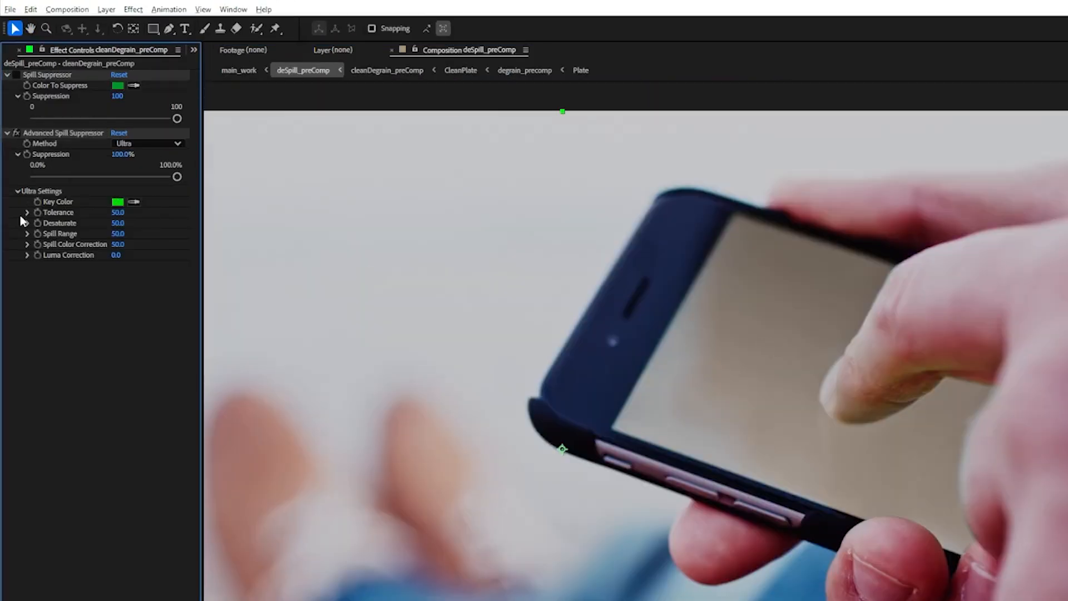
- Expand the Tolerance, Spill Color Correction and Spill Range sliders in the Ultra Settings
click(27, 212)
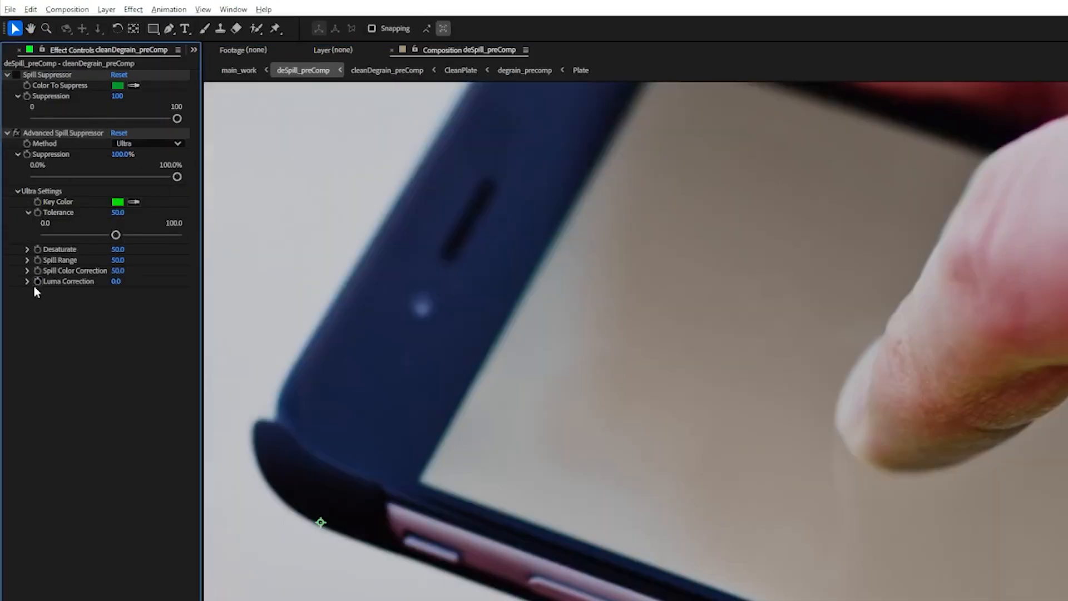
click(27, 270)
click(27, 260)
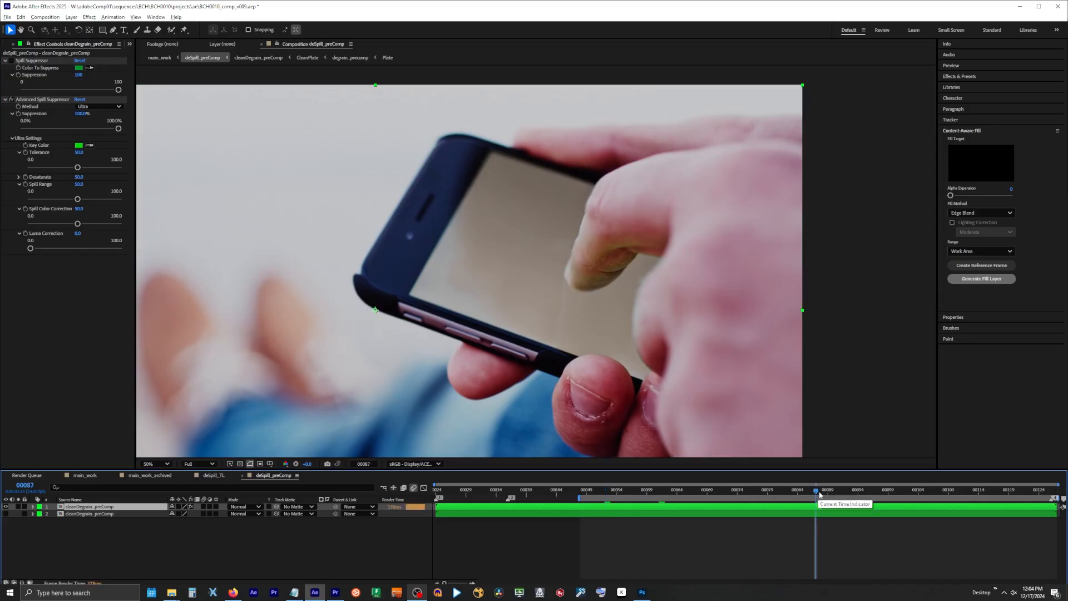
- Apply the FL Curves - Relative effect to cleanDegrain_preComp and widen the effect settings area to enlarge the curve graph
click(133, 10)
mouse_move(202, 256)
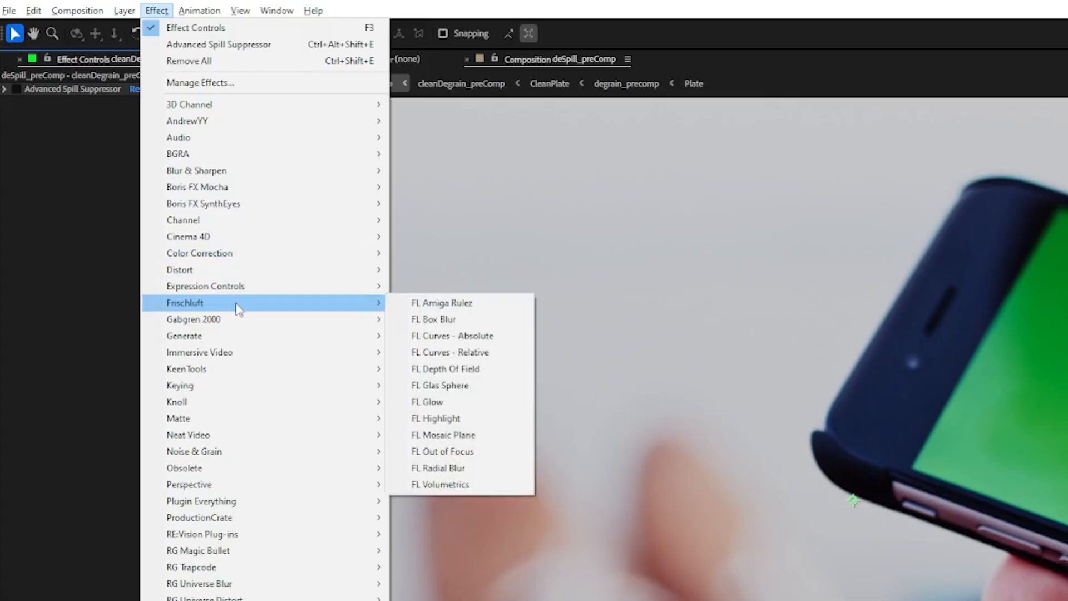
click(442, 356)
drag(240, 297, 443, 301)
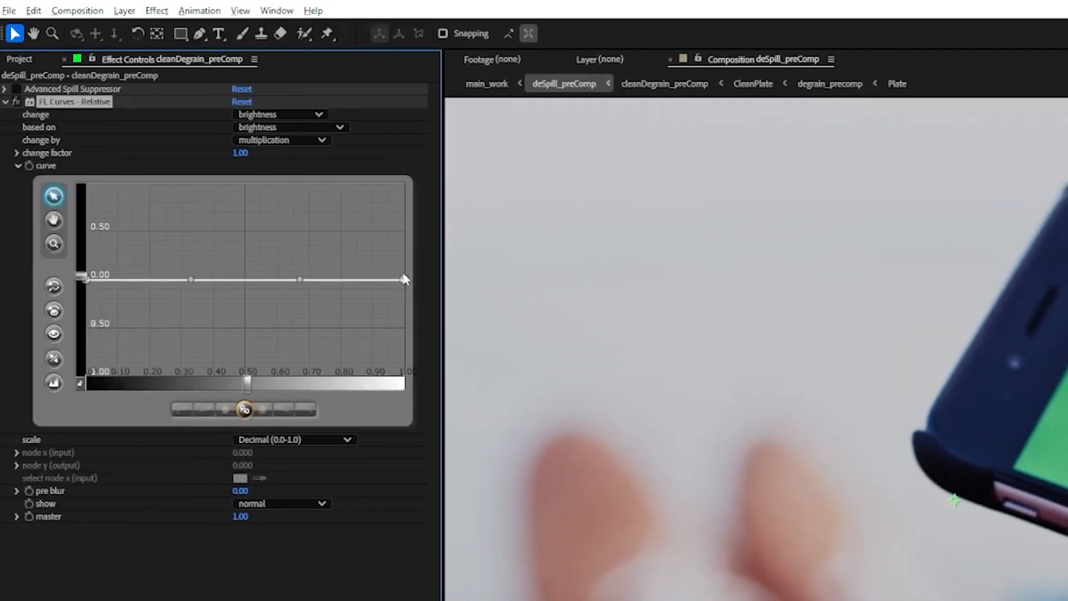
- Set FL Curves - Relative to change saturation based on hue
click(263, 111)
click(275, 145)
click(256, 128)
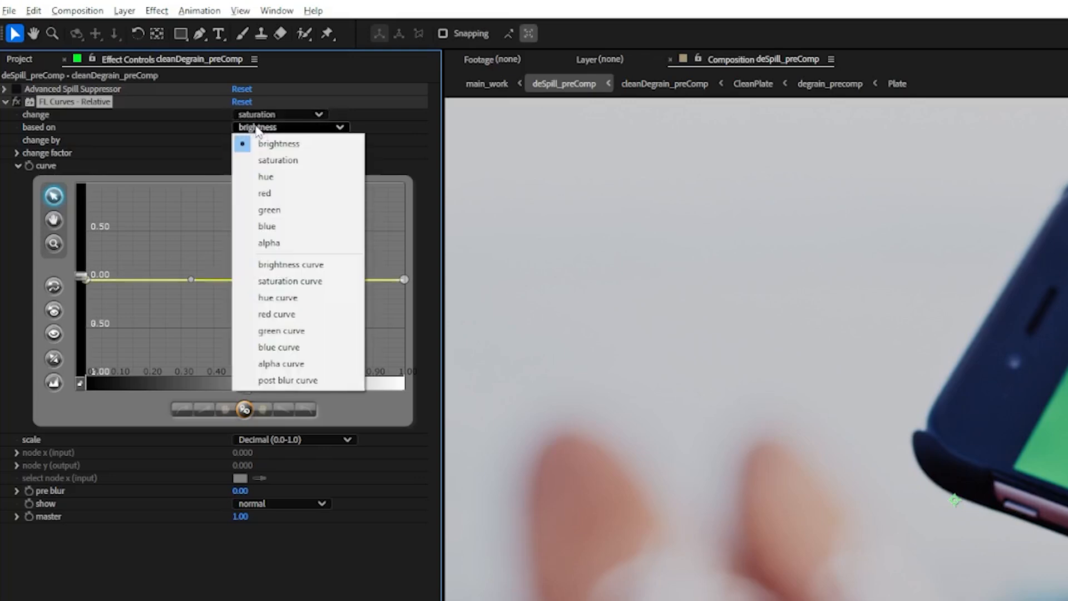
click(269, 175)
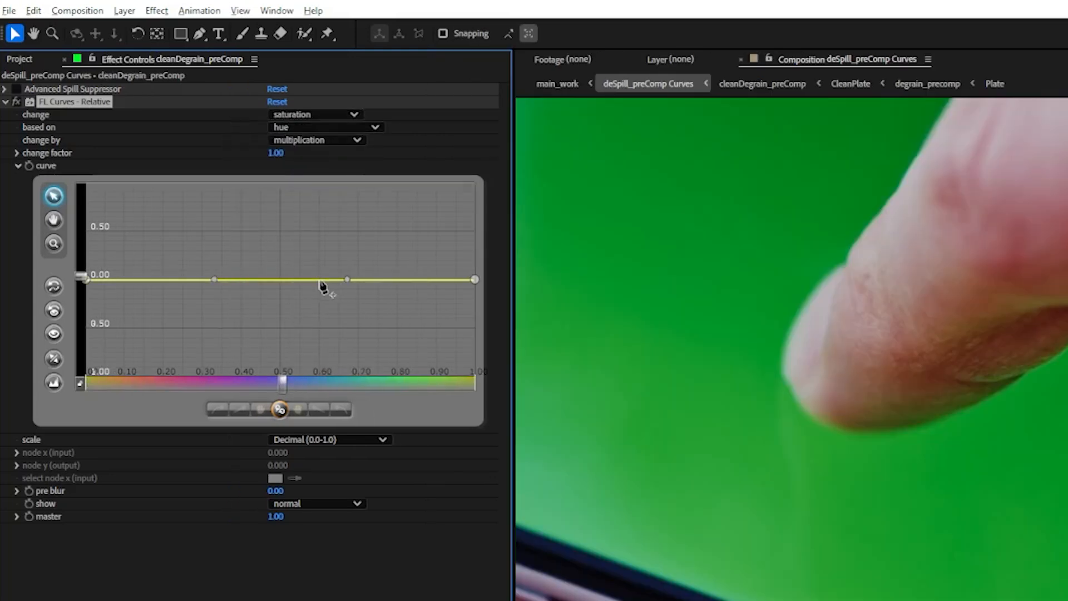
- Add a saturation curve node at hue 0.602, pull a green node at 0.811 down to about -1, and lower both curve ends
click(320, 280)
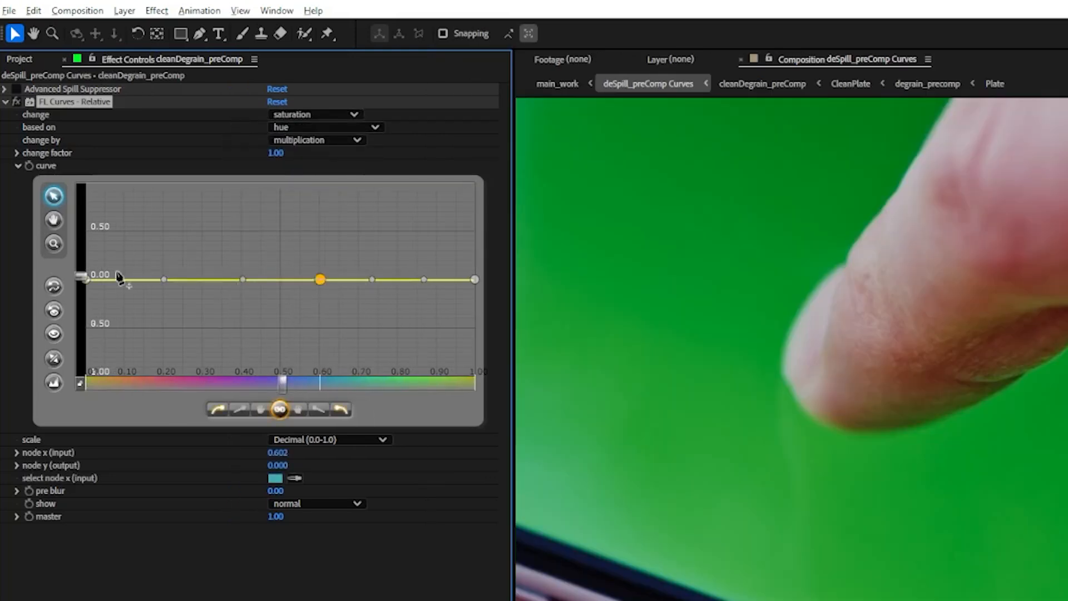
drag(401, 281, 468, 376)
click(400, 380)
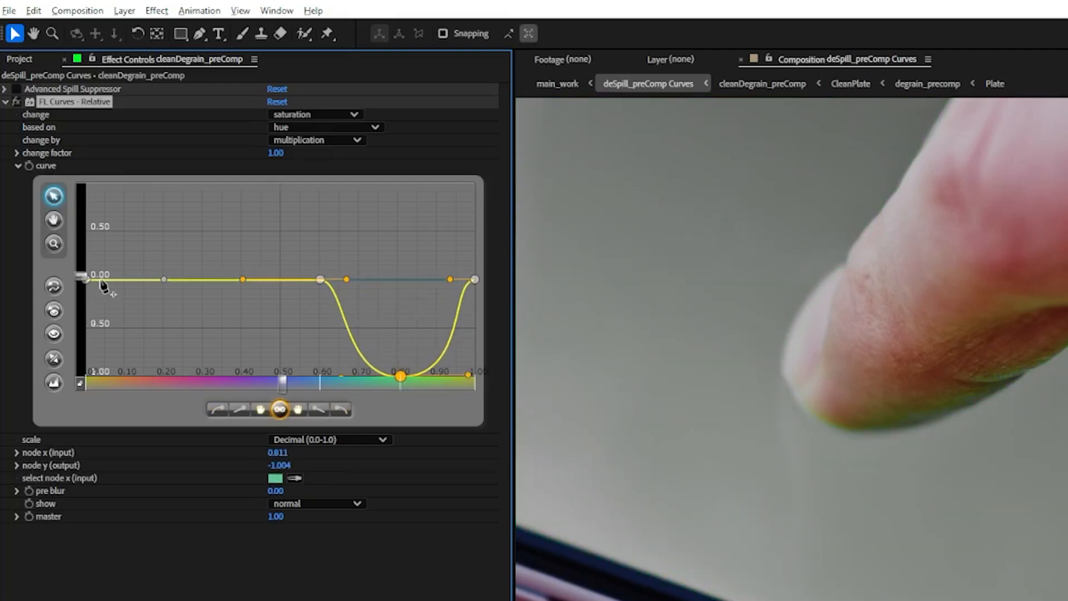
drag(86, 301, 88, 311)
drag(475, 325, 475, 376)
click(91, 327)
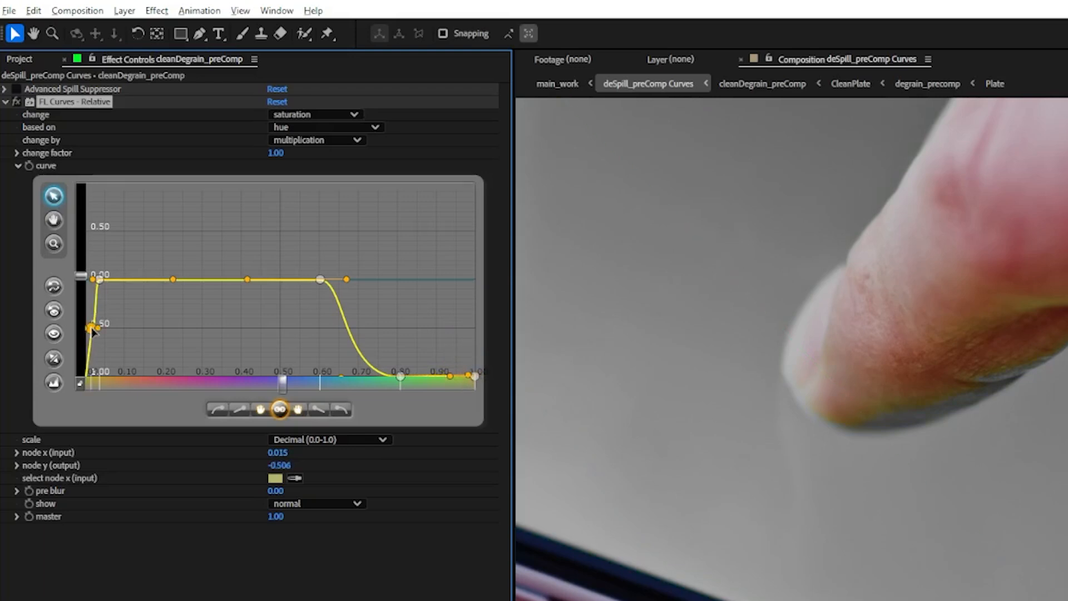
- Refine the saturation curve's ends, raising the green end point and placing the orange node at hue 0.079 with output 0, and check the effect's result
drag(100, 279, 116, 279)
drag(93, 328, 98, 328)
drag(475, 377, 474, 344)
click(91, 329)
drag(111, 279, 104, 280)
drag(184, 274, 184, 278)
click(17, 102)
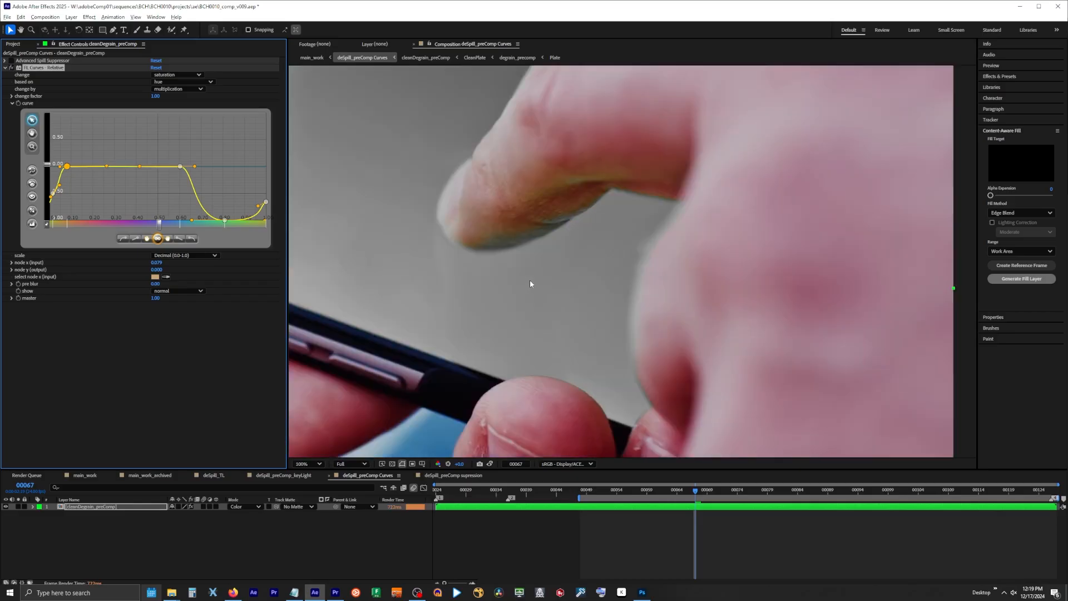
- Set the curves to change brightness based on hue and lower the green node at 0.834 to about -0.257
scroll(525, 279, down, 4)
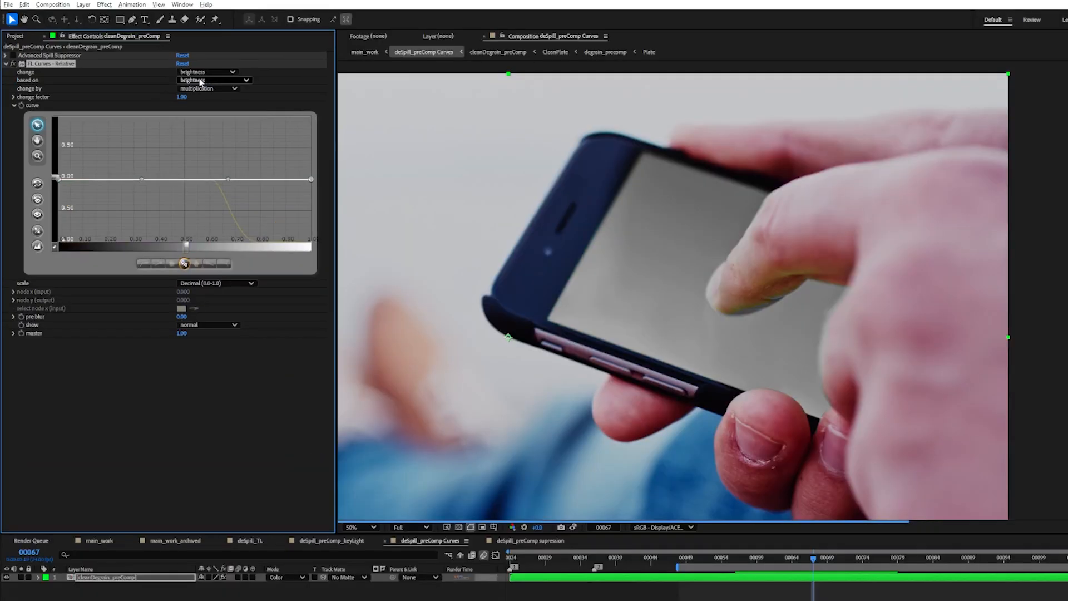
click(177, 75)
click(178, 101)
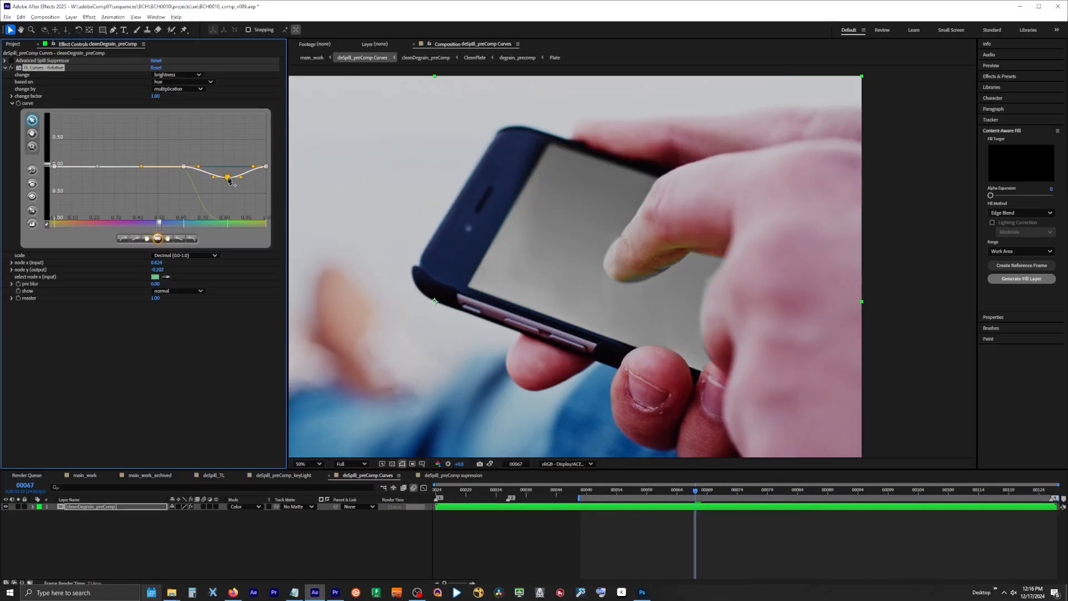
mouse_move(229, 180)
mouse_down()
mouse_move(228, 243)
mouse_move(229, 181)
mouse_up()
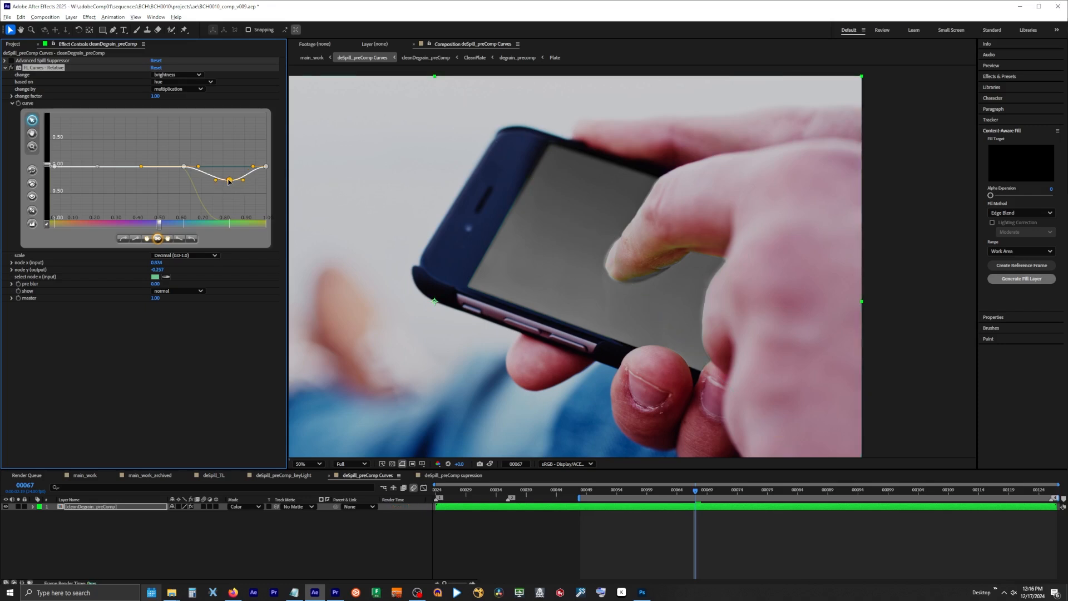
- Raise the green node of the hue-based brightness curve slightly and shift it to a somewhat lower hue
drag(229, 181, 224, 174)
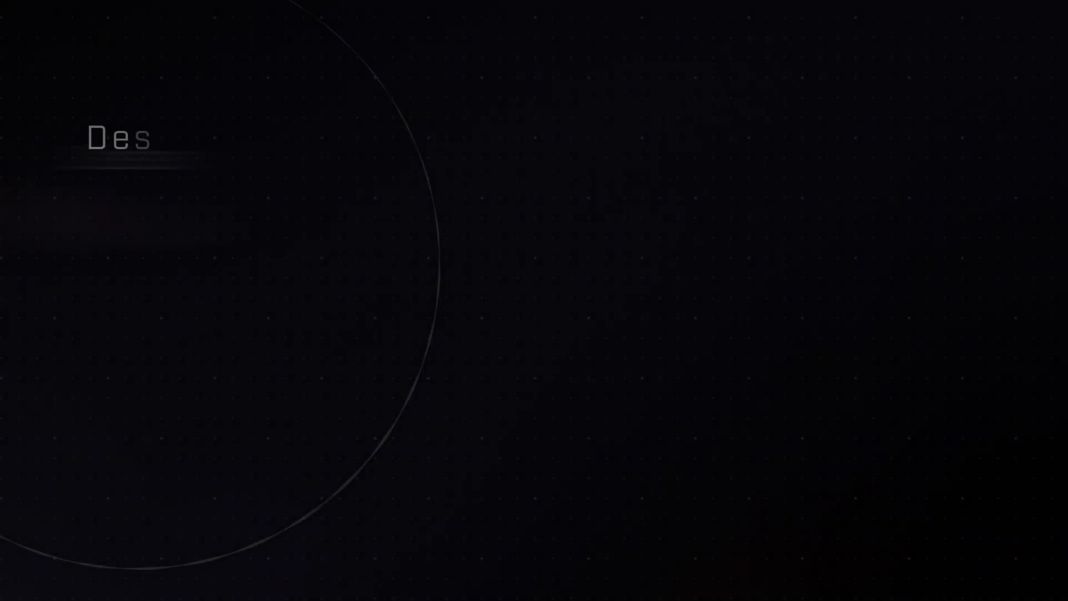
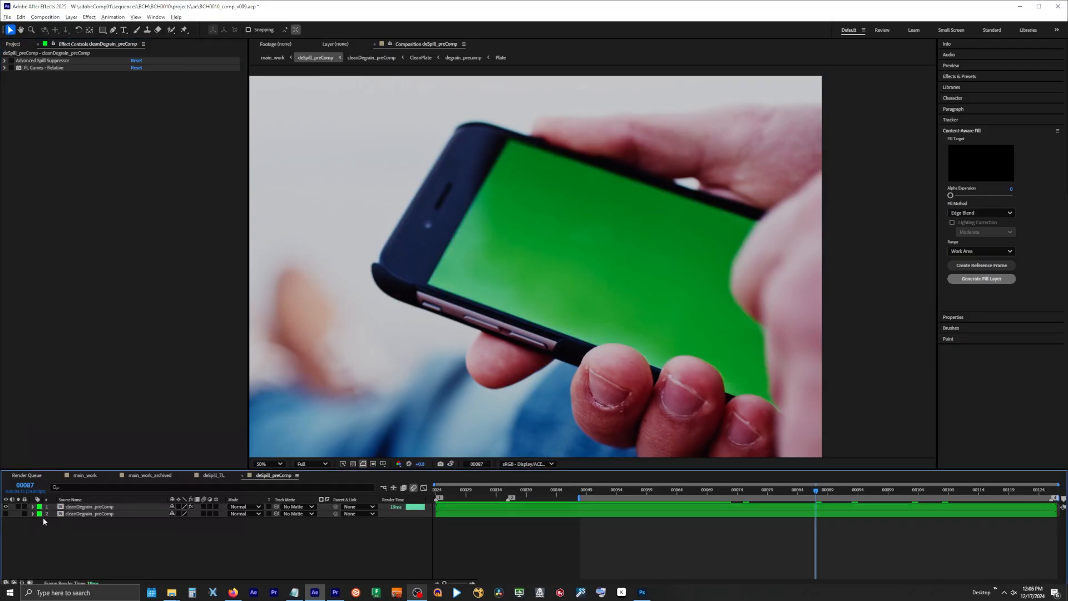
- Show the lower cleanDegrain_preComp layer in deSpill_preComp and add an adjustment layer named Log above the stack
click(78, 507)
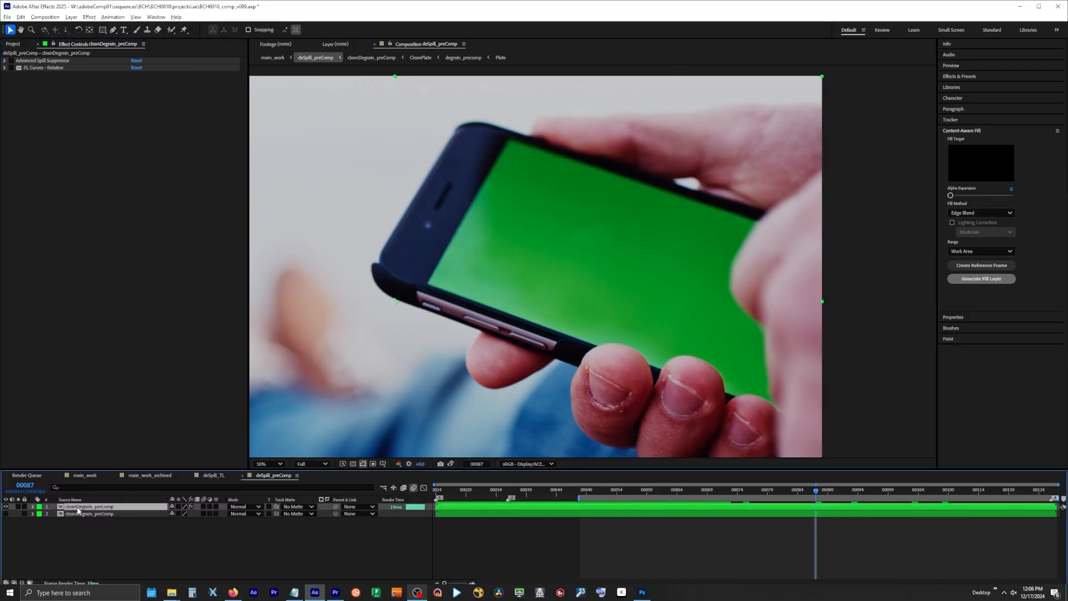
click(7, 514)
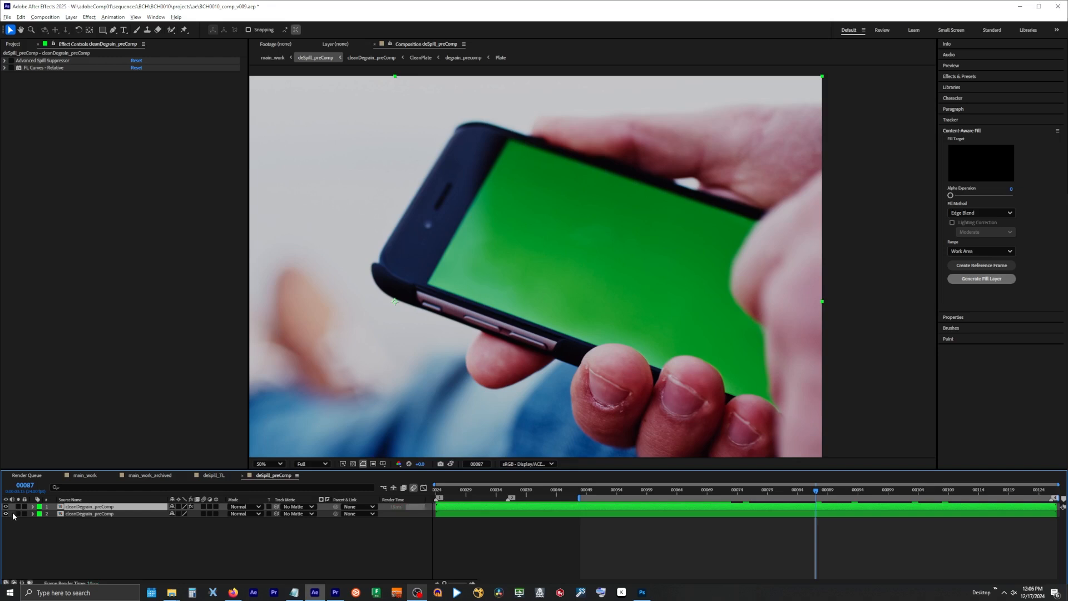
right_click(69, 532)
mouse_move(99, 433)
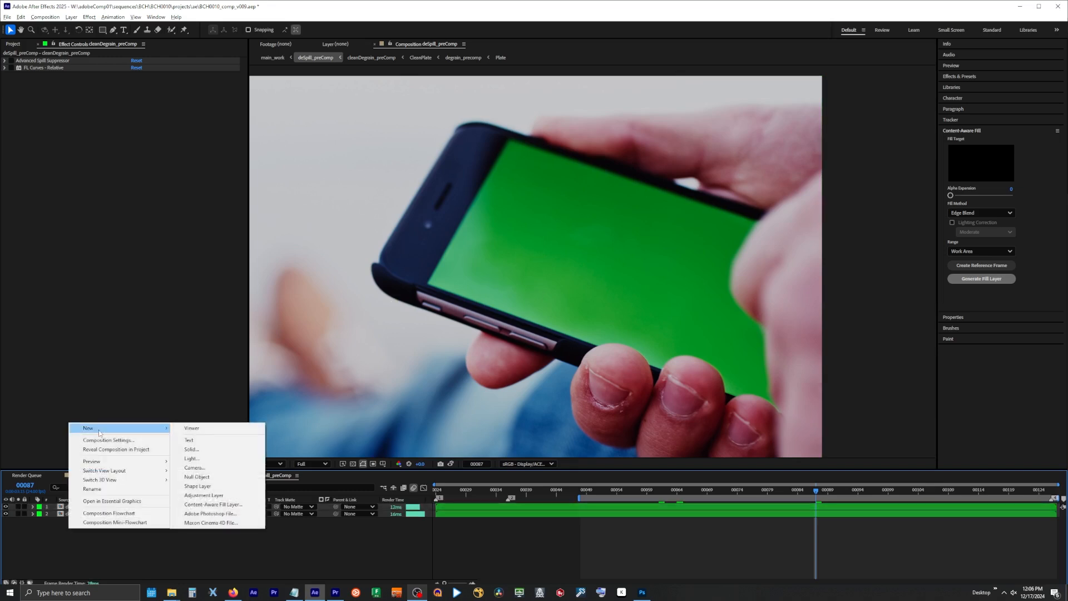
click(234, 495)
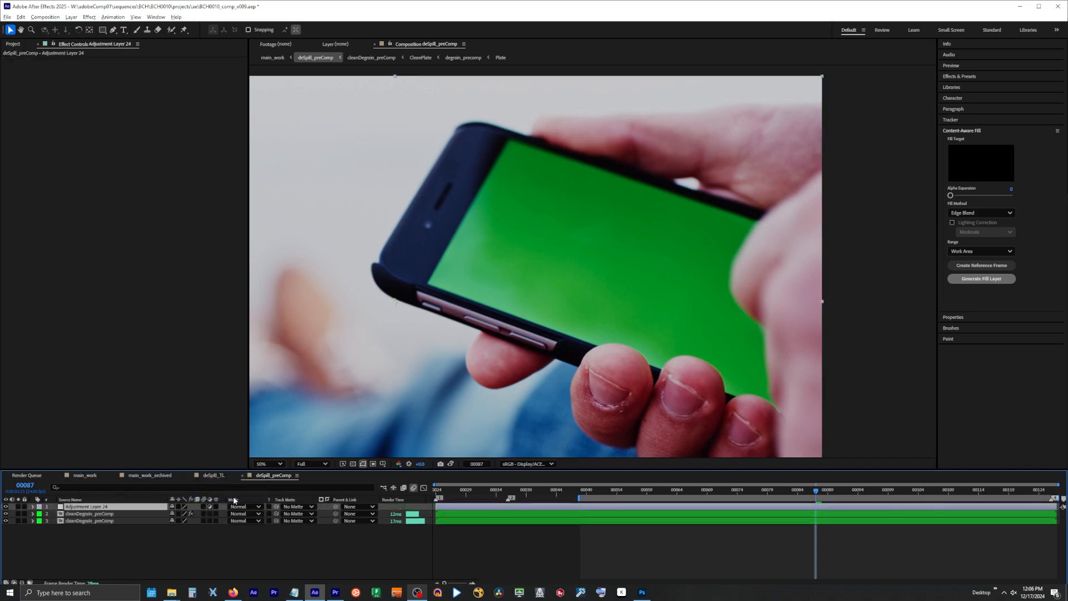
right_click(69, 529)
mouse_move(89, 428)
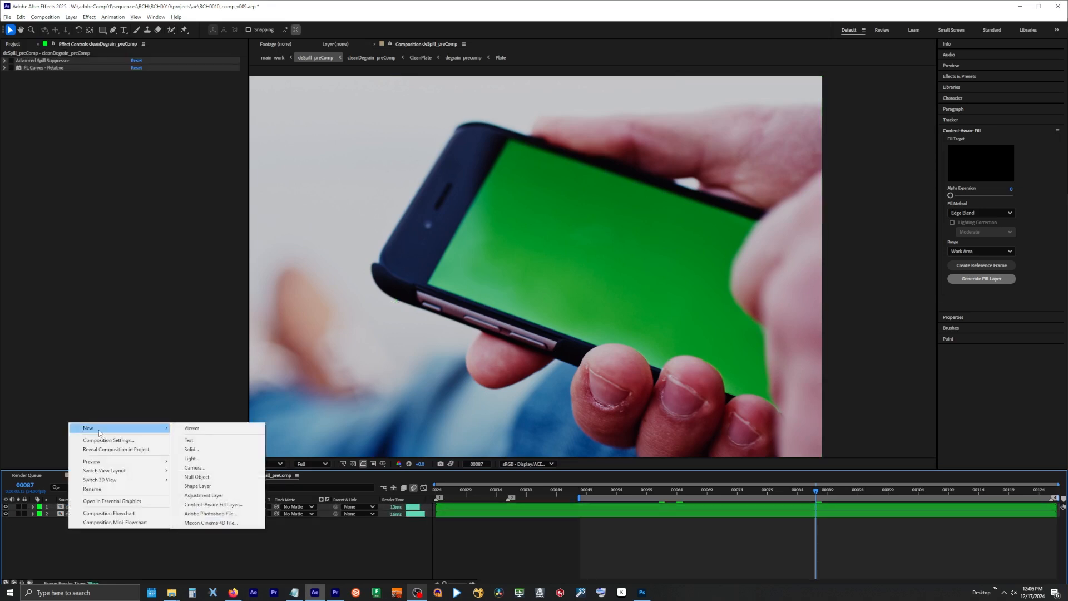
click(233, 495)
key(Return)
text(Log)
key(Return)
- Apply an OCIO Color Space Transform to the Log layer with ARRI LogC3 (EI800) as the output color space
key(ctrl+space)
text(oc)
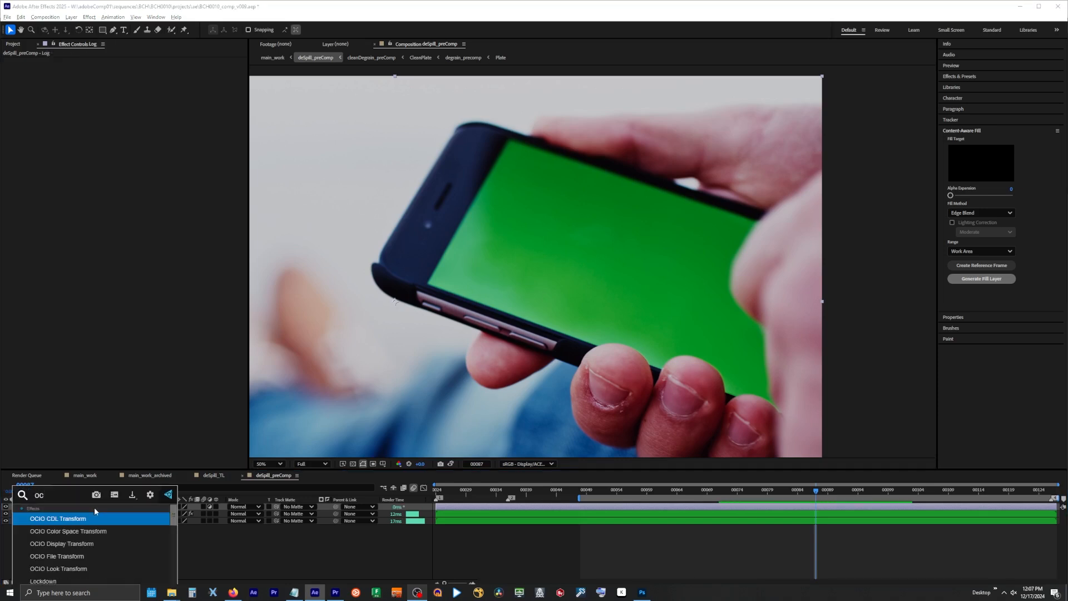
key(Down)
key(Return)
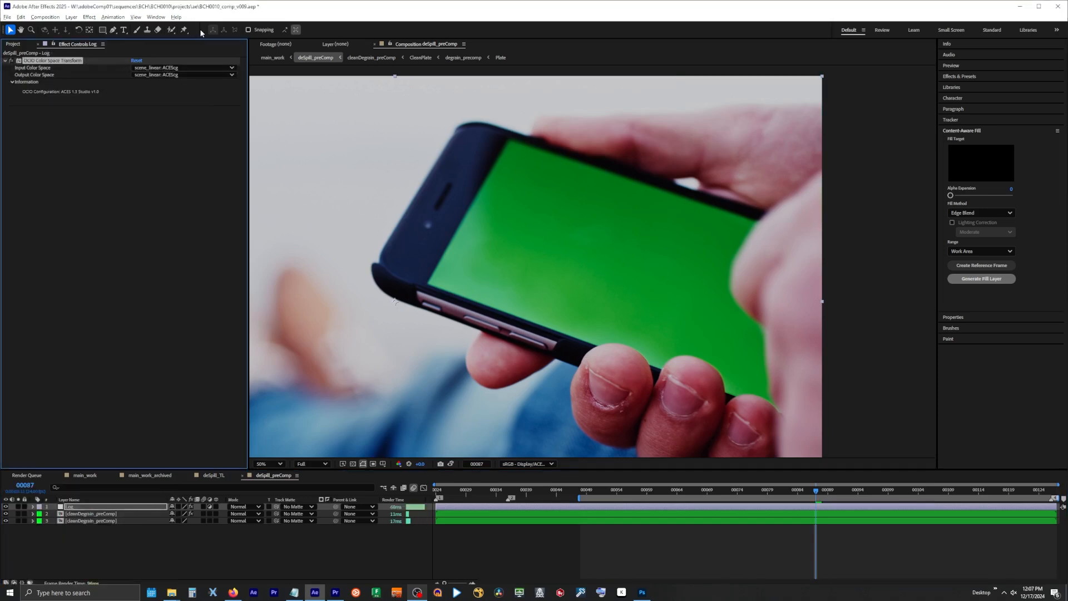
click(177, 75)
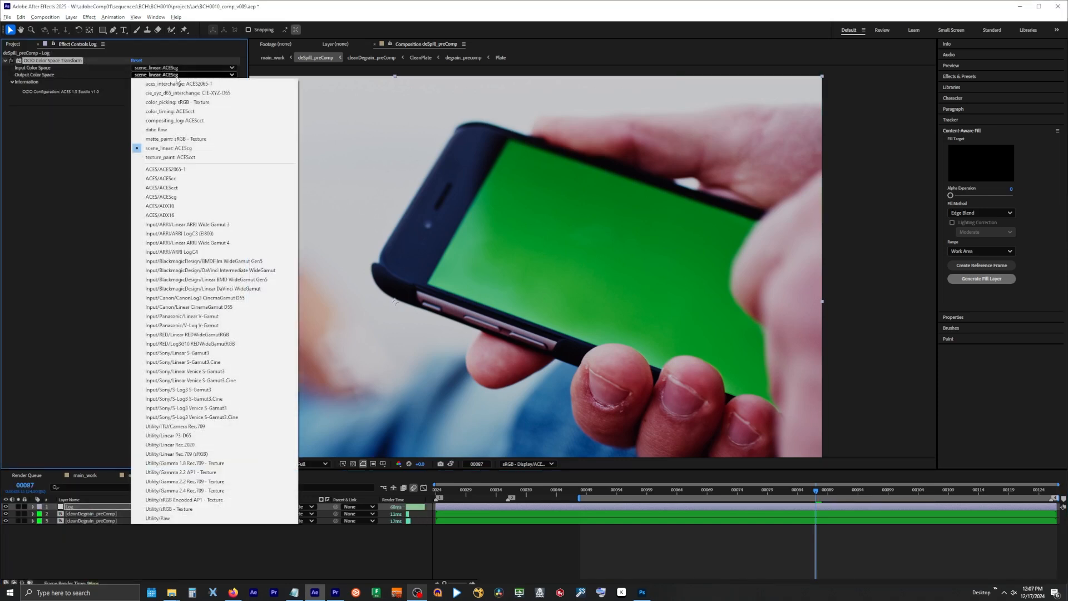
click(243, 234)
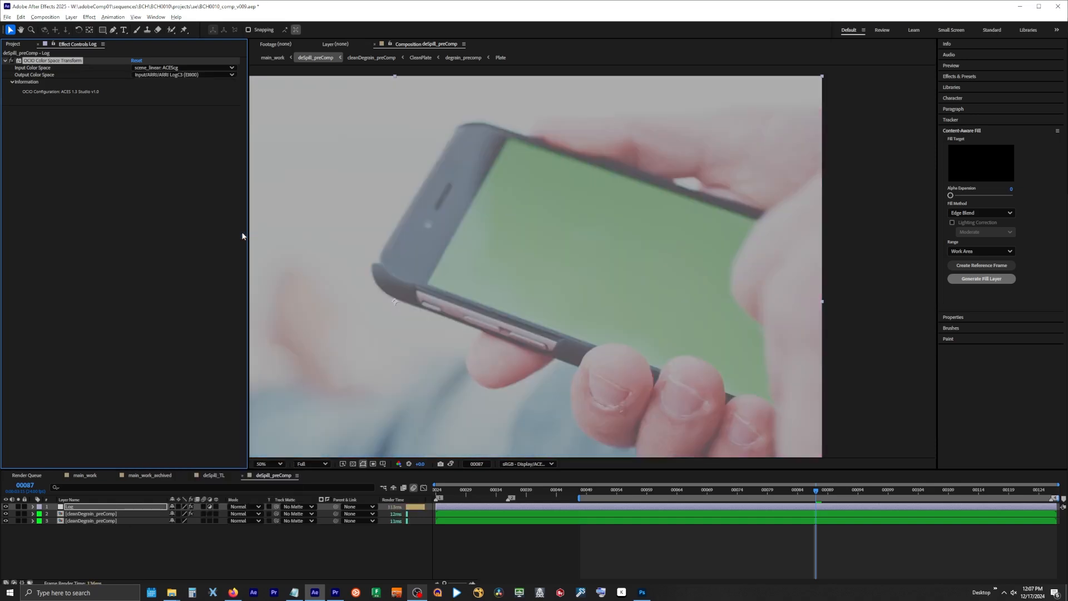
- Apply Keylight (1.2) to the upper cleanDegrain_preComp layer, view its Corrected Source and set the layer's blending mode to Color
click(91, 514)
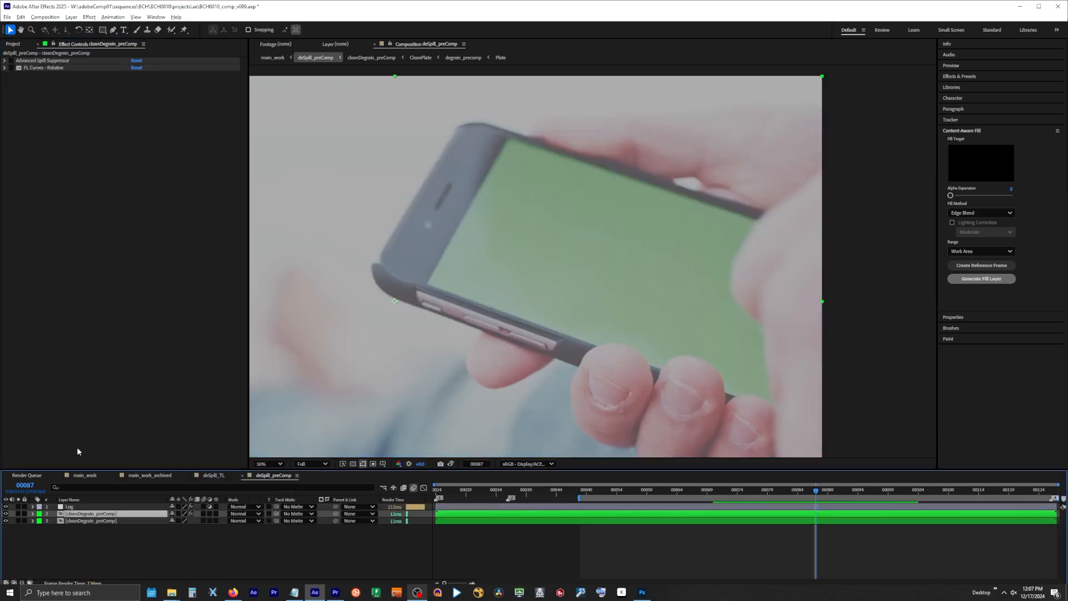
key(ctrl+space)
text(key)
key(Return)
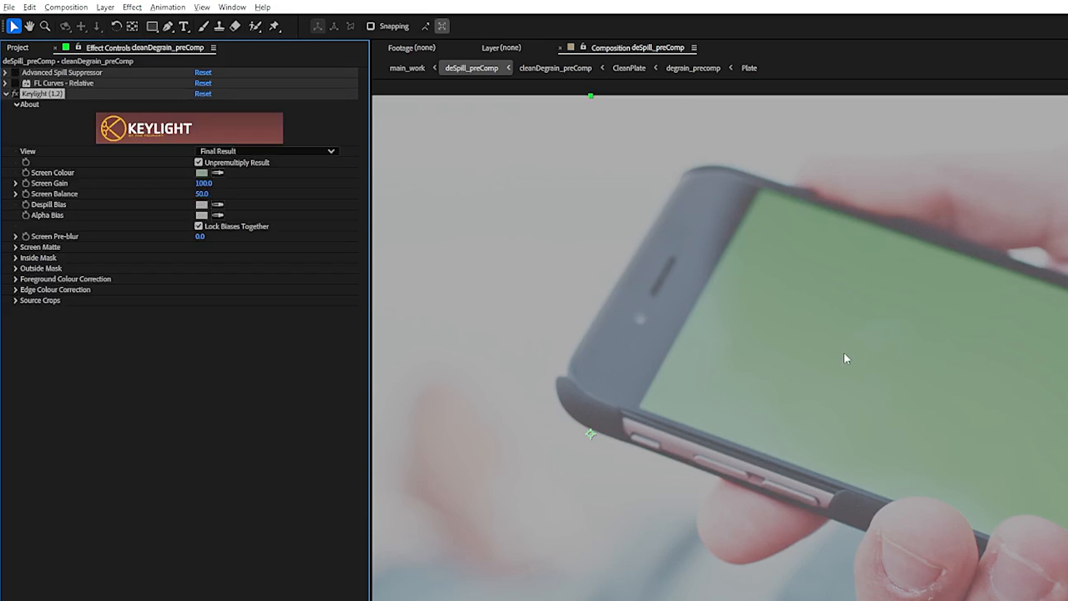
click(234, 150)
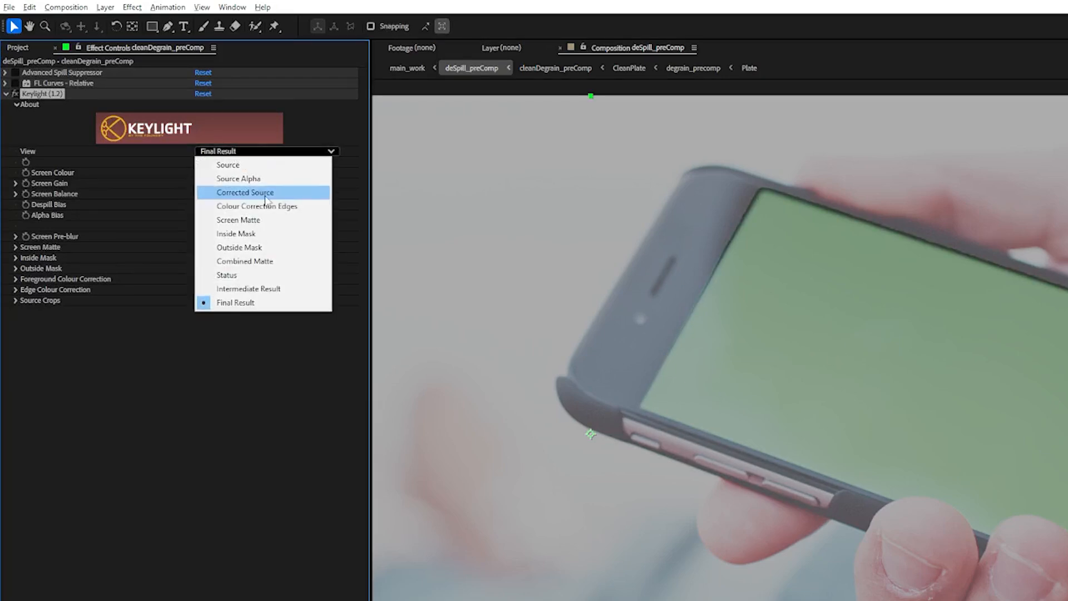
click(265, 193)
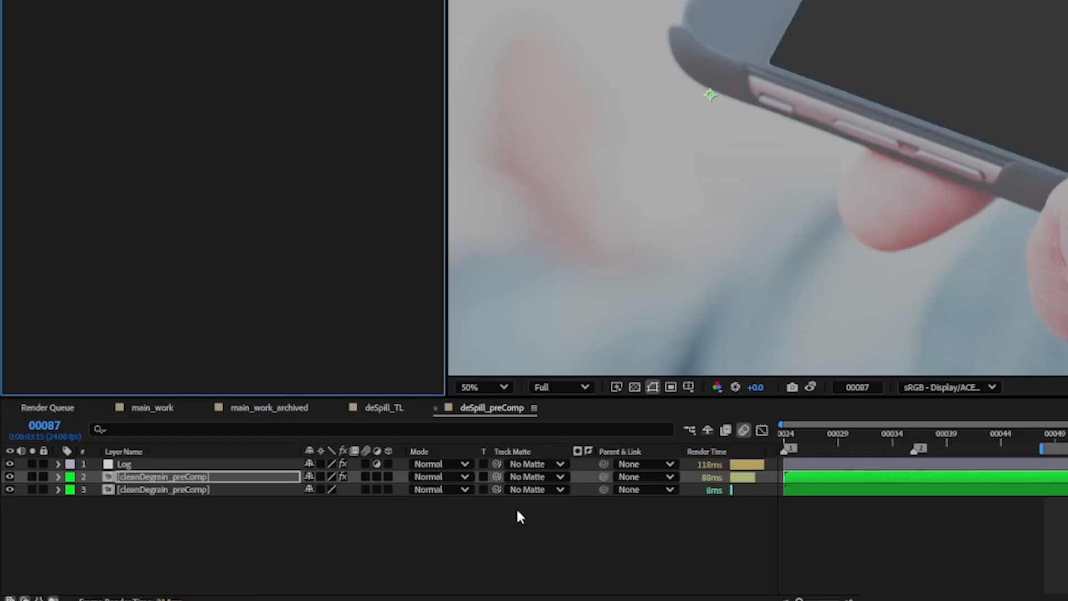
click(451, 478)
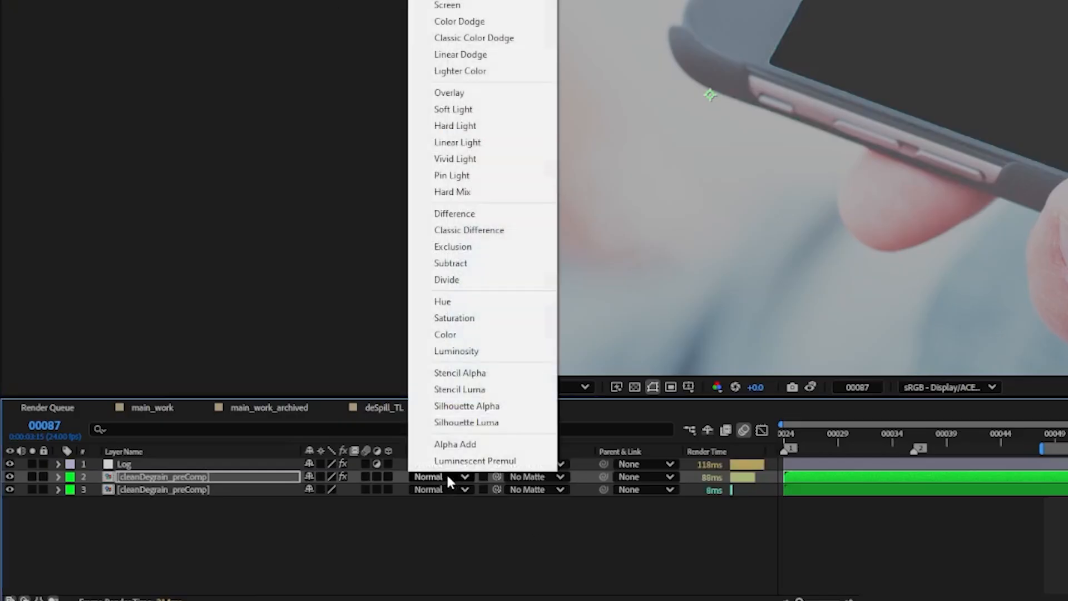
click(458, 336)
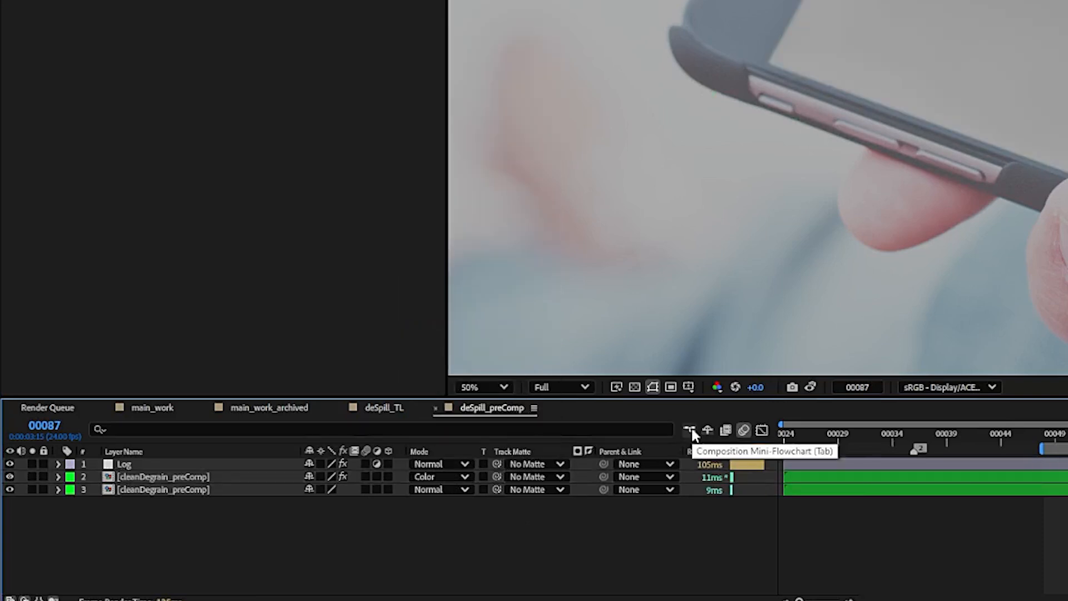
- In main_work, apply an OCIO Color Space Transform to the deSpill_preComp layer with ARRI LogC3 (EI800) as the input color space
click(692, 430)
click(596, 428)
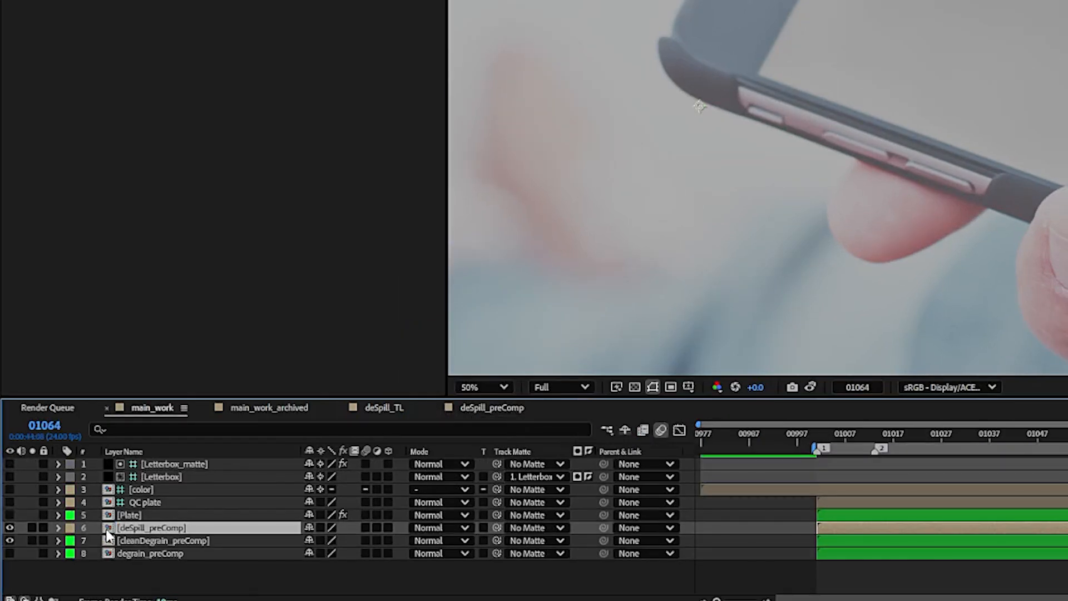
key(ctrl+space)
text(op)
key(BackSpace)
text(c)
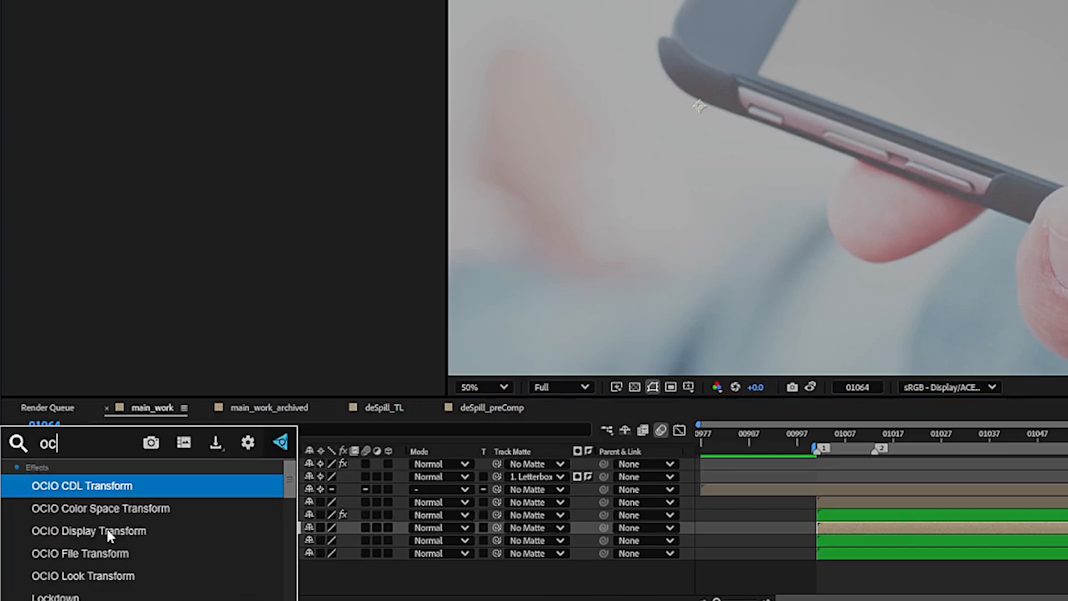
key(Return)
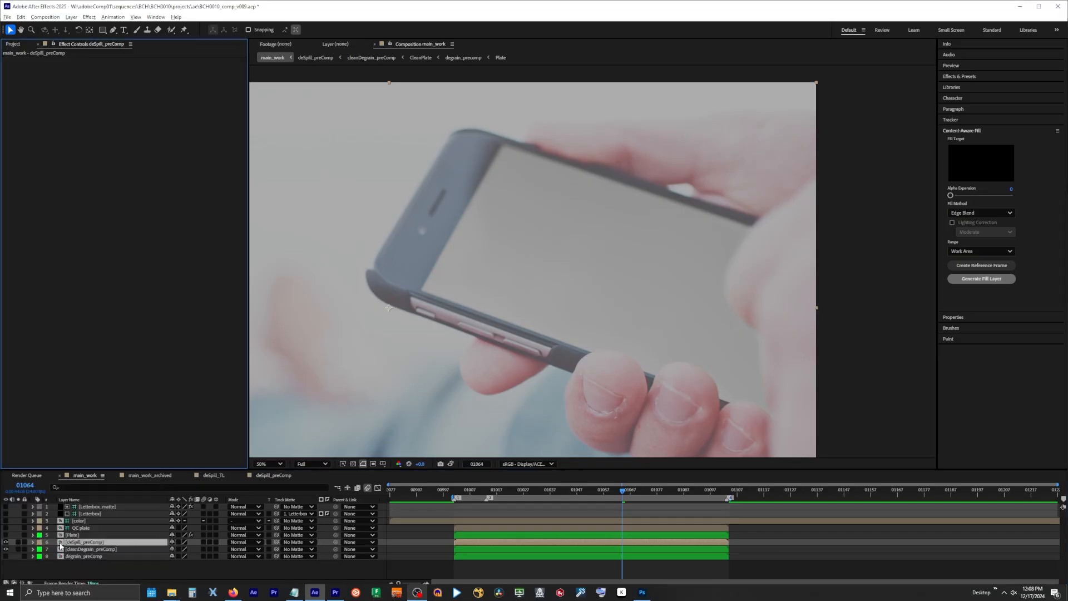
click(178, 67)
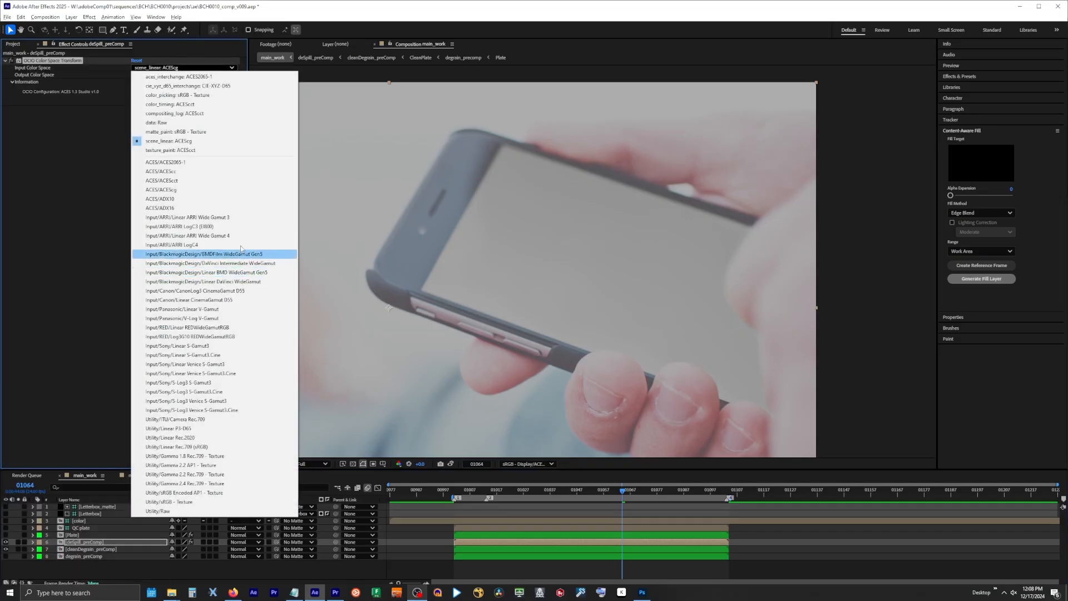
click(234, 226)
- Compare the despilled result with the stored snapshot and check it at frame 01044
click(5, 61)
click(451, 465)
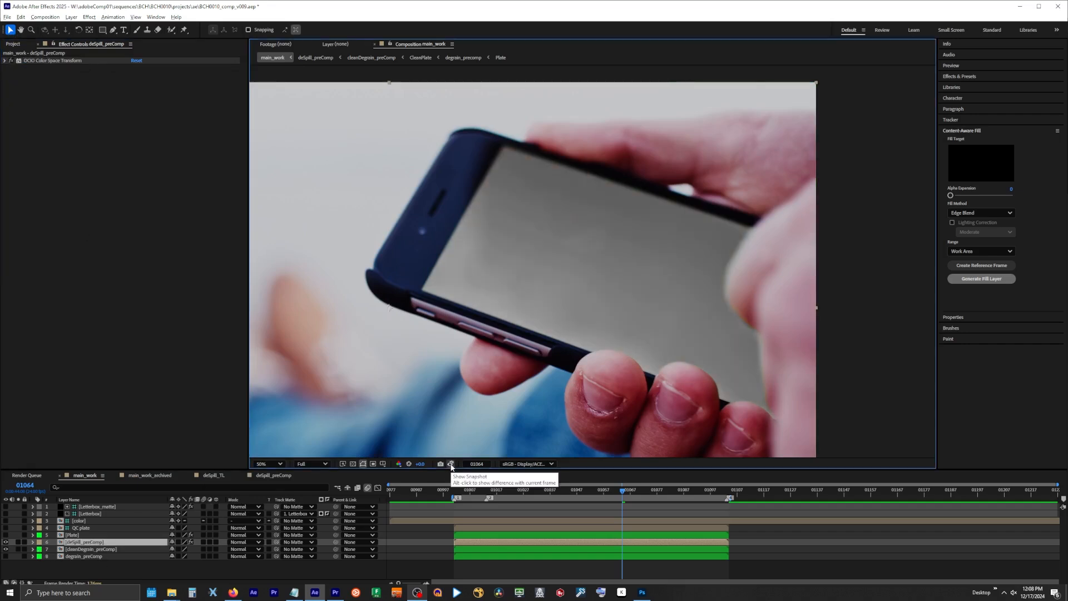
scroll(548, 402, down, 2)
scroll(548, 402, up, 2)
drag(608, 493, 569, 496)
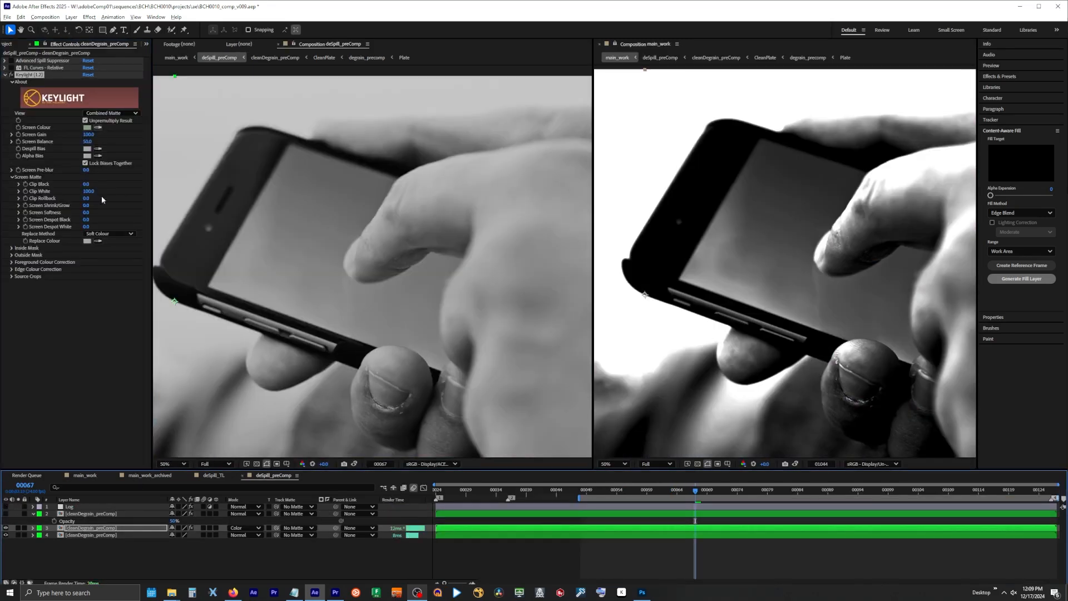
- Set Keylight's Clip White to 50 and Screen Despot Black to 5 in the matte view, and return the view to Corrected Source
click(236, 529)
click(251, 158)
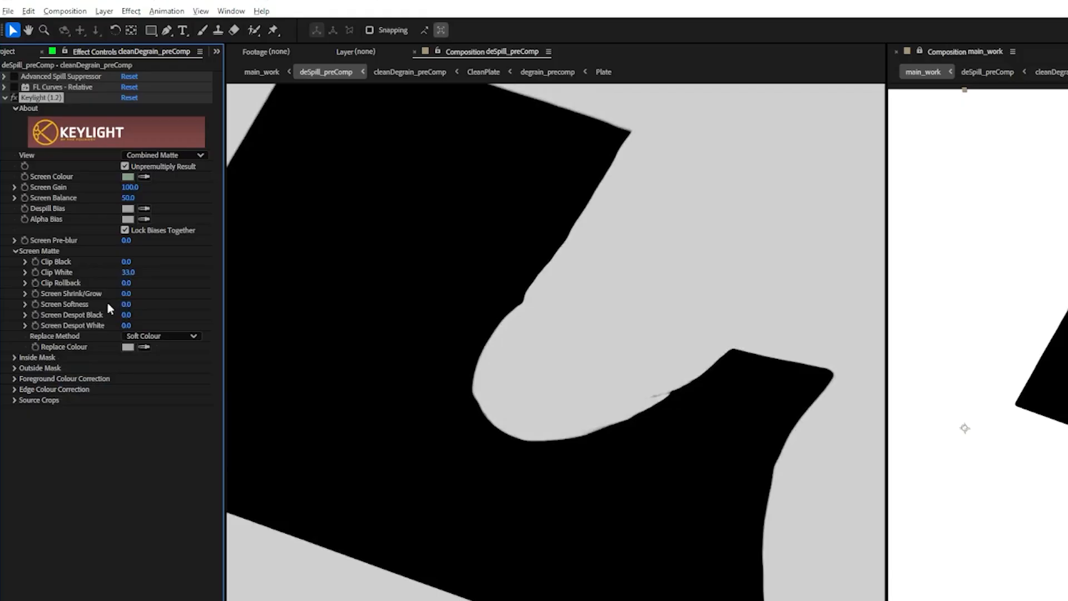
click(128, 272)
key(Return)
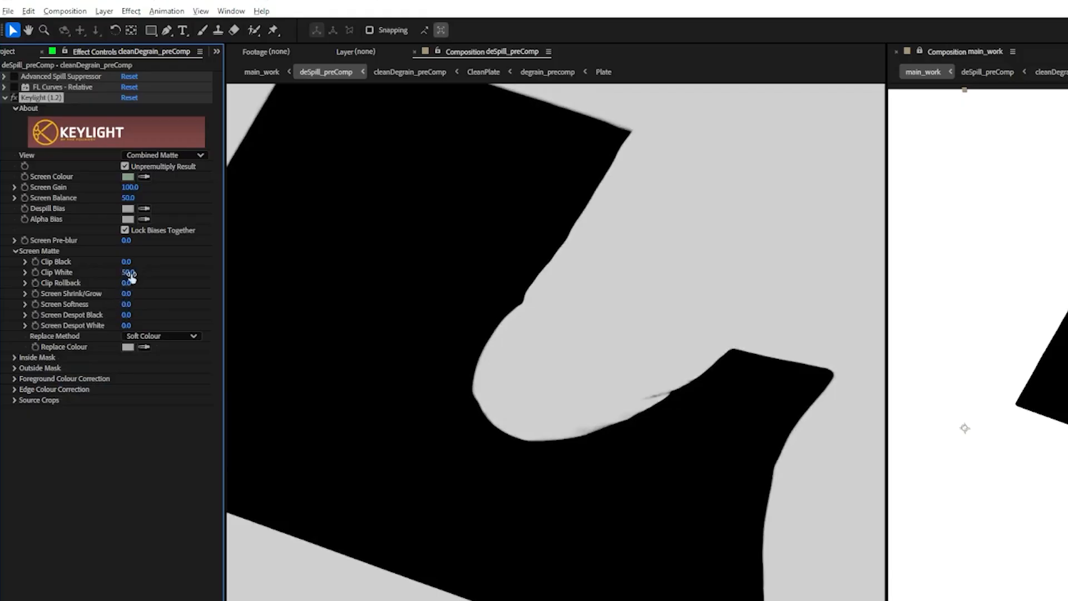
click(127, 315)
key(Return)
key(comma)
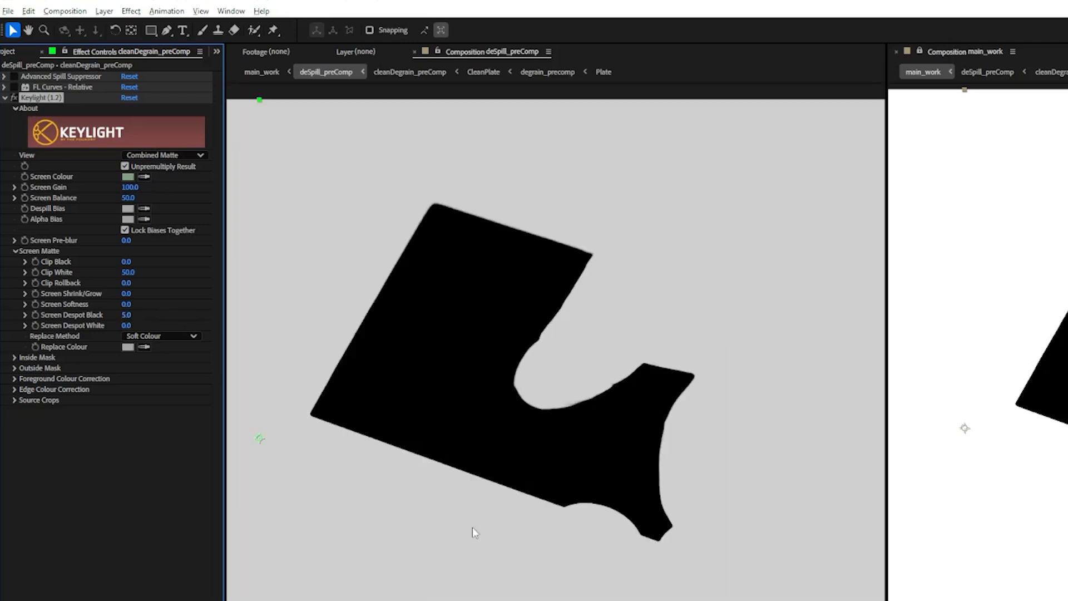
click(163, 155)
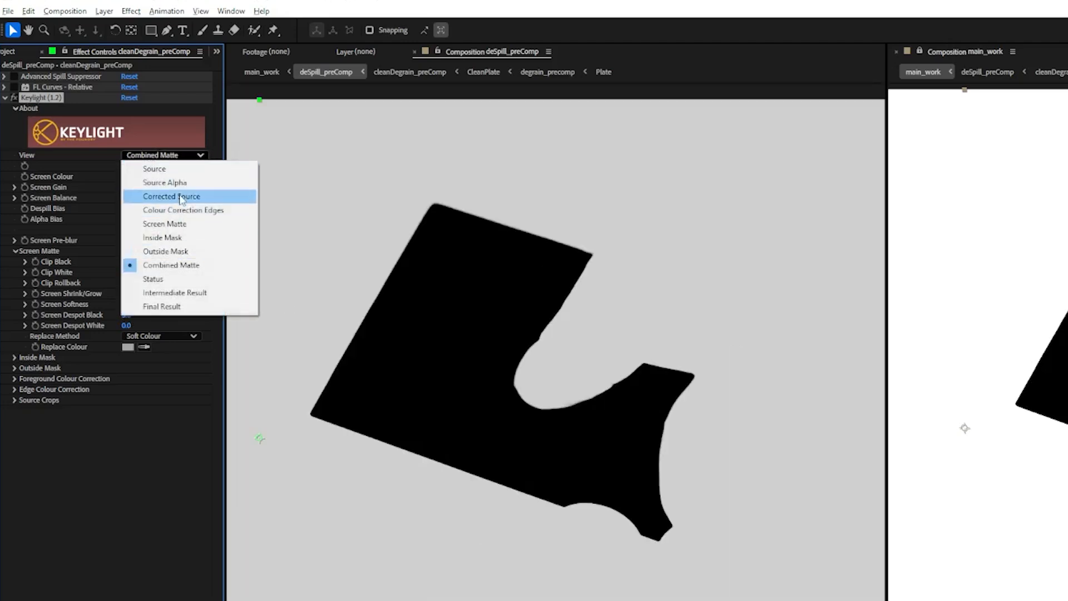
click(181, 198)
- Duplicate the Keylight layer, set the copy to Normal mode and remove its Advanced Spill Suppressor and FL Curves effects
click(79, 516)
key(ctrl+d)
click(243, 513)
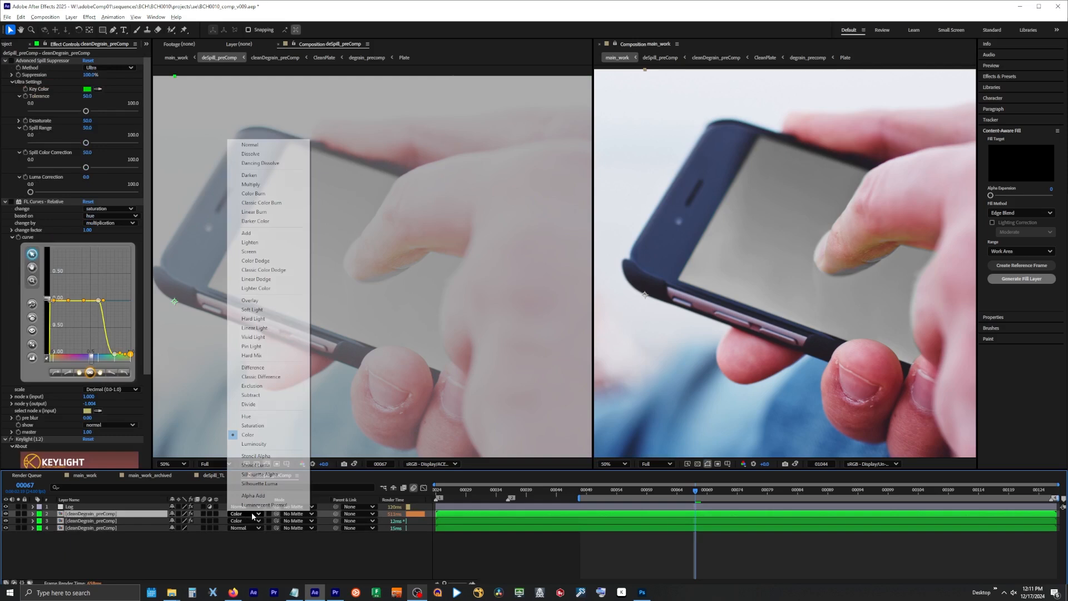
click(262, 146)
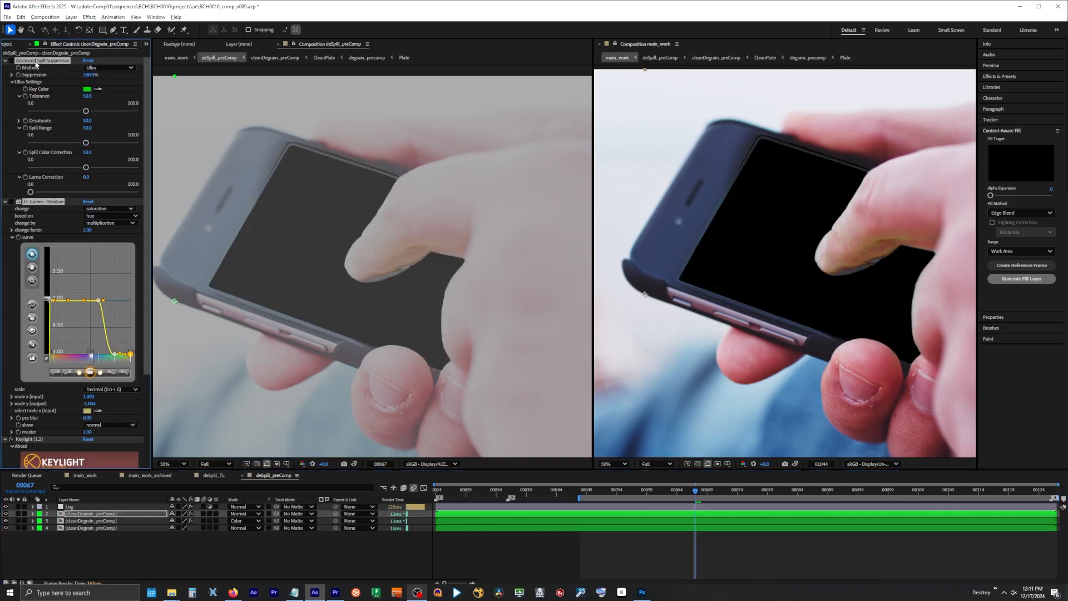
scroll(35, 64, down, 6)
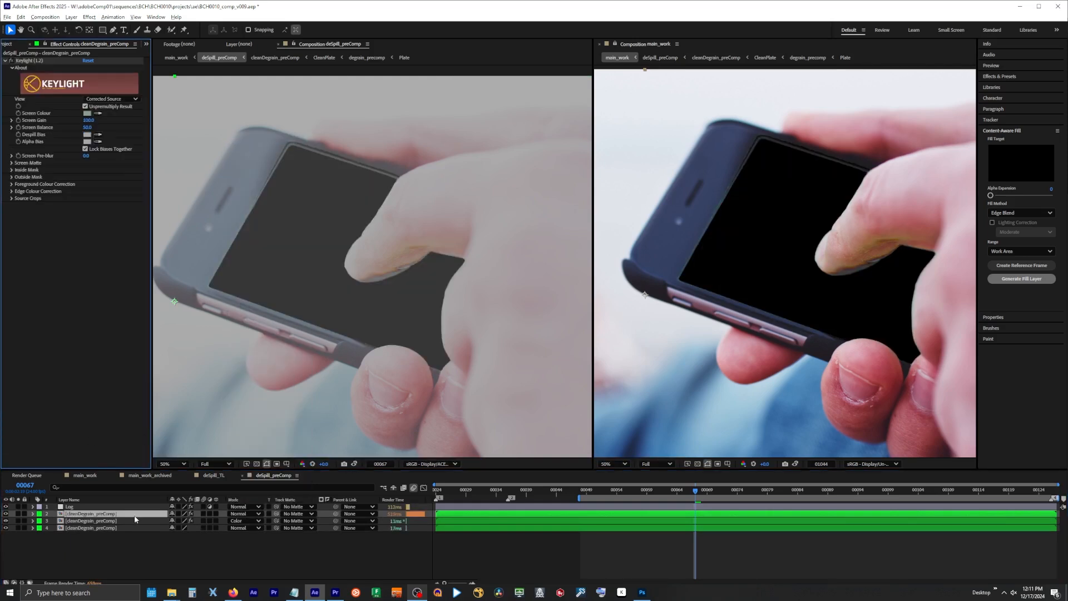
- Set the duplicated Keylight layer's opacity to 20% and compare the image with the layer off and on
key(t)
click(176, 521)
text(20)
key(Return)
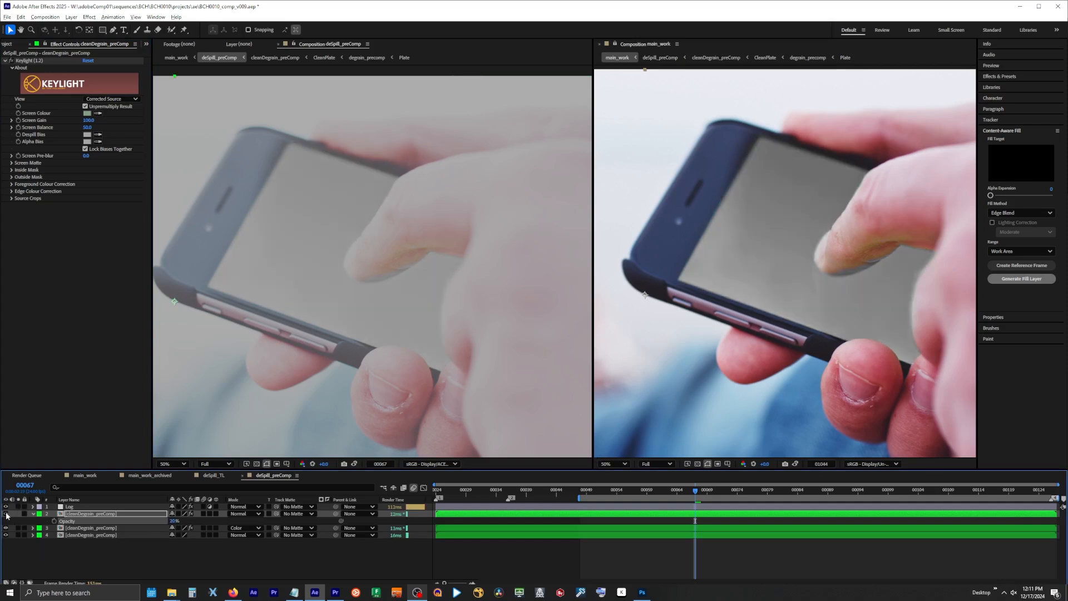
click(6, 515)
click(6, 514)
- Set the duplicated layer's opacity to 50% and toggle its visibility repeatedly to judge the screen darkening
click(173, 521)
text(50)
key(Return)
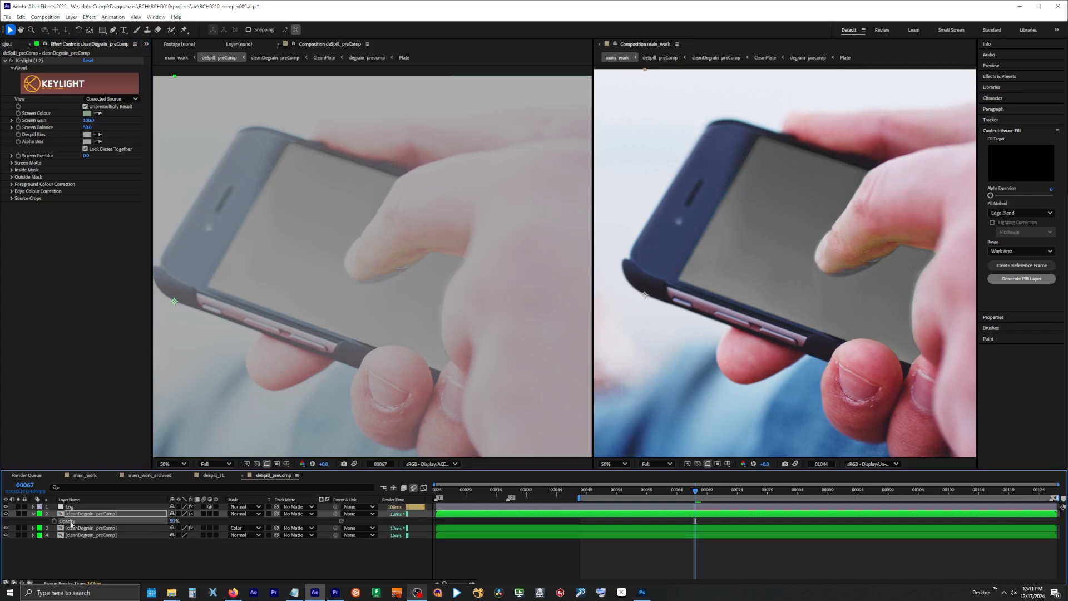
click(6, 515)
click(6, 515)
click(6, 515)
click(6, 515)
click(6, 515)
click(6, 514)
- Set the duplicated layer's opacity to 25% and start renaming it with "darken Scree"
click(173, 521)
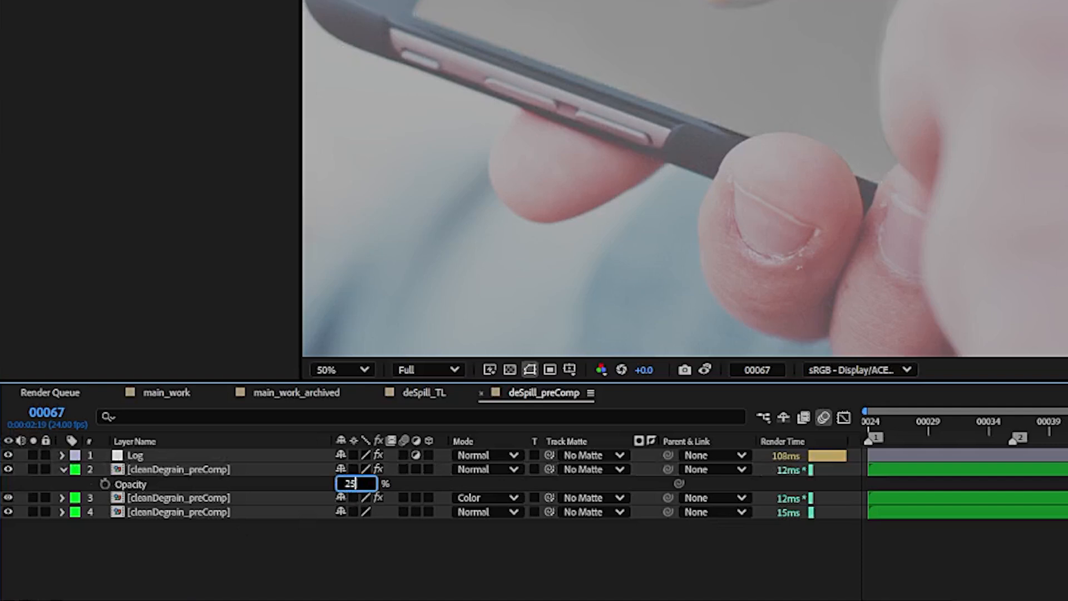
text(25)
key(Return)
key(Return)
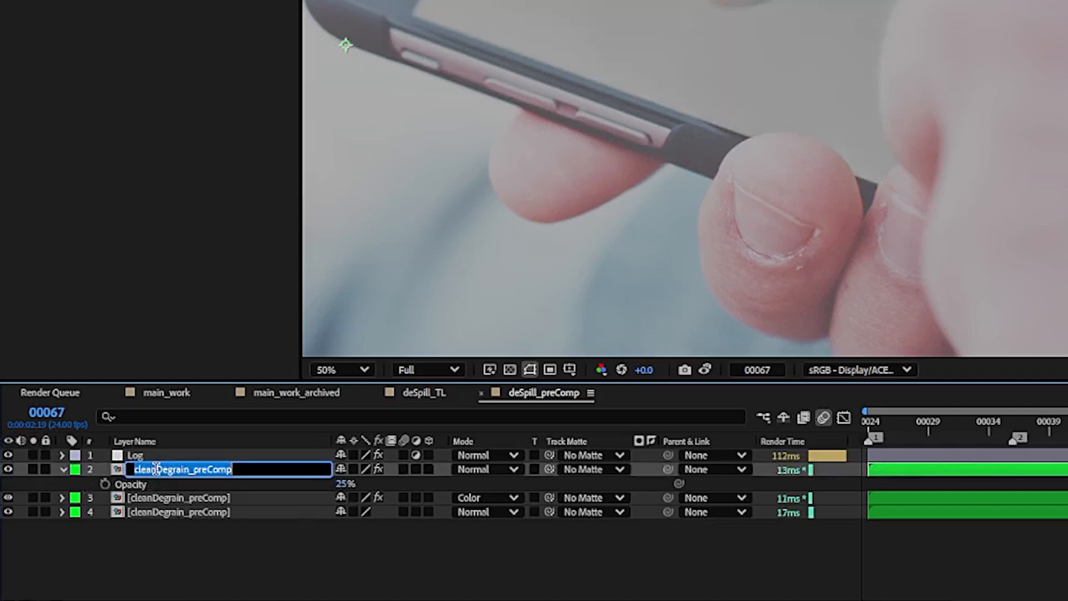
text(darken Scree)
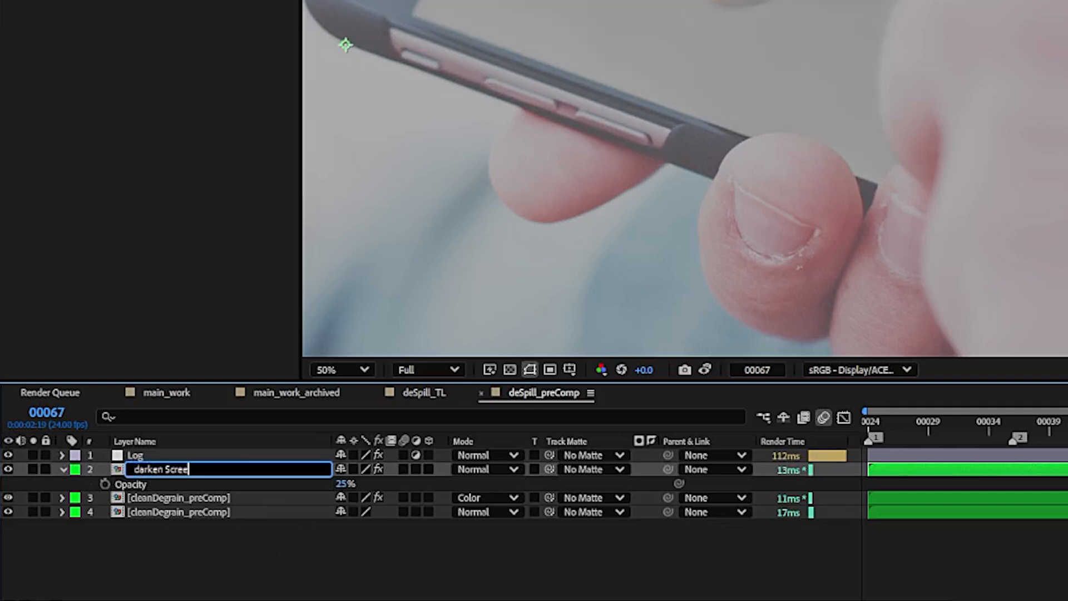
- Finish naming the second layer in deSpill_preComp darken Screen and collapse its properties
key(Return)
click(63, 469)
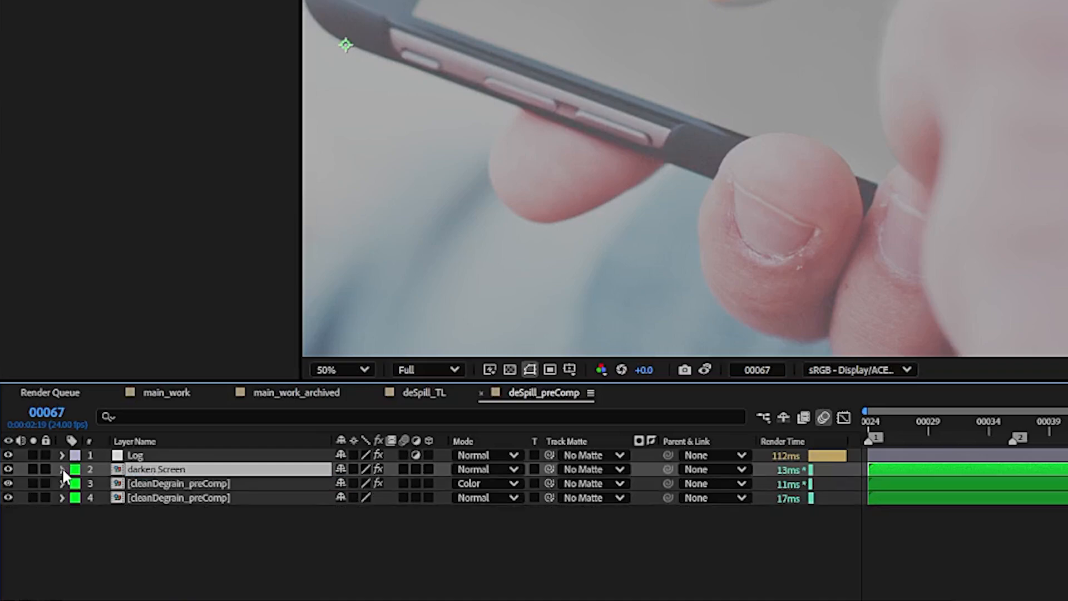
click(92, 521)
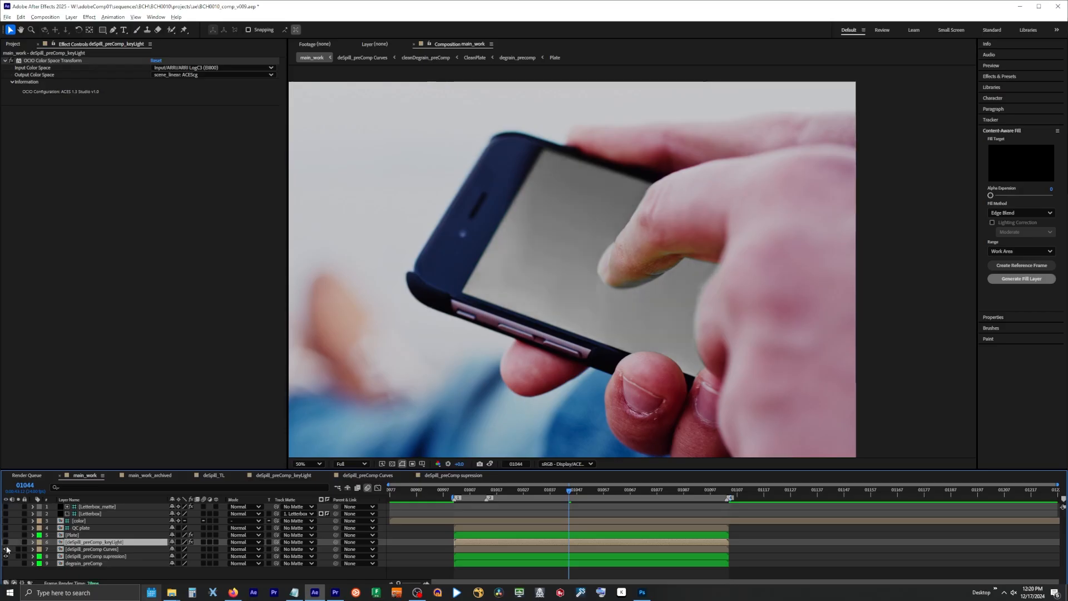
- Move the deSpill_preComp supression layer above the keyLight and Curves layers in main_work and set its opacity to 50%
click(6, 542)
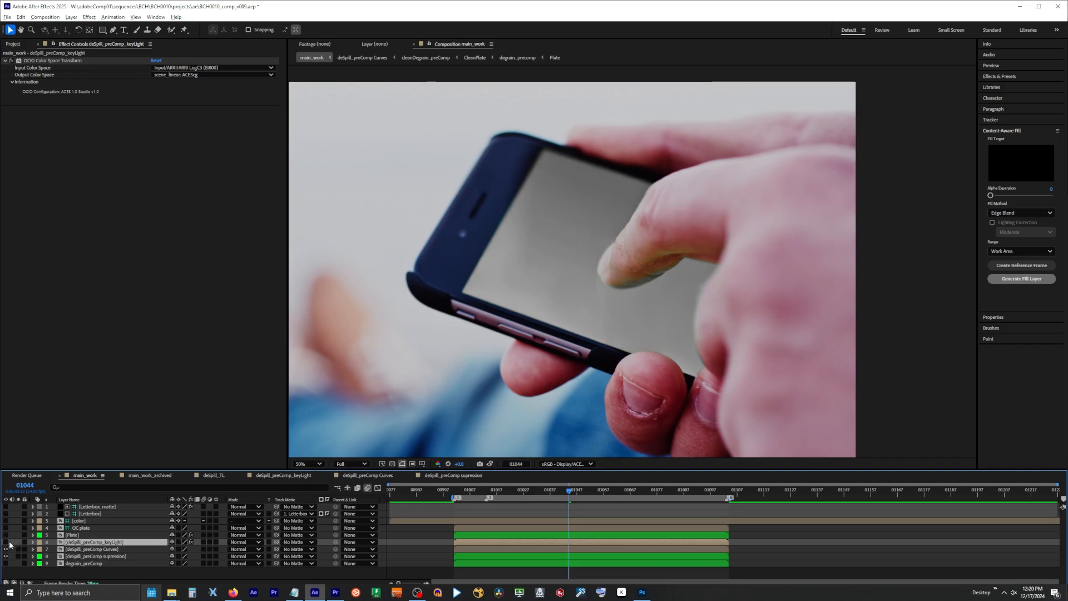
drag(74, 556, 77, 538)
key(t)
click(175, 549)
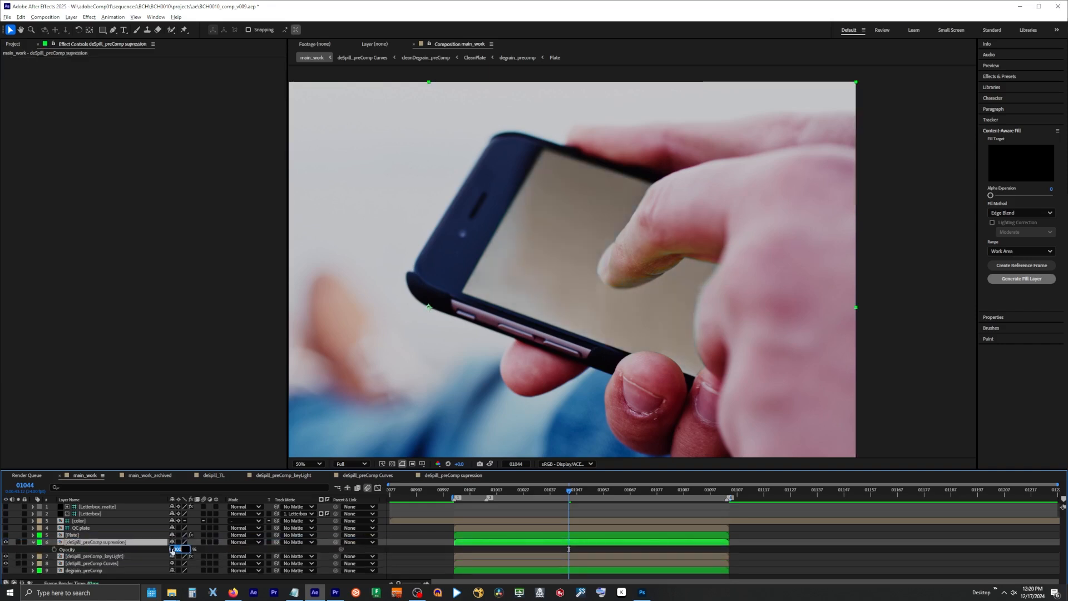
text(50)
key(Return)
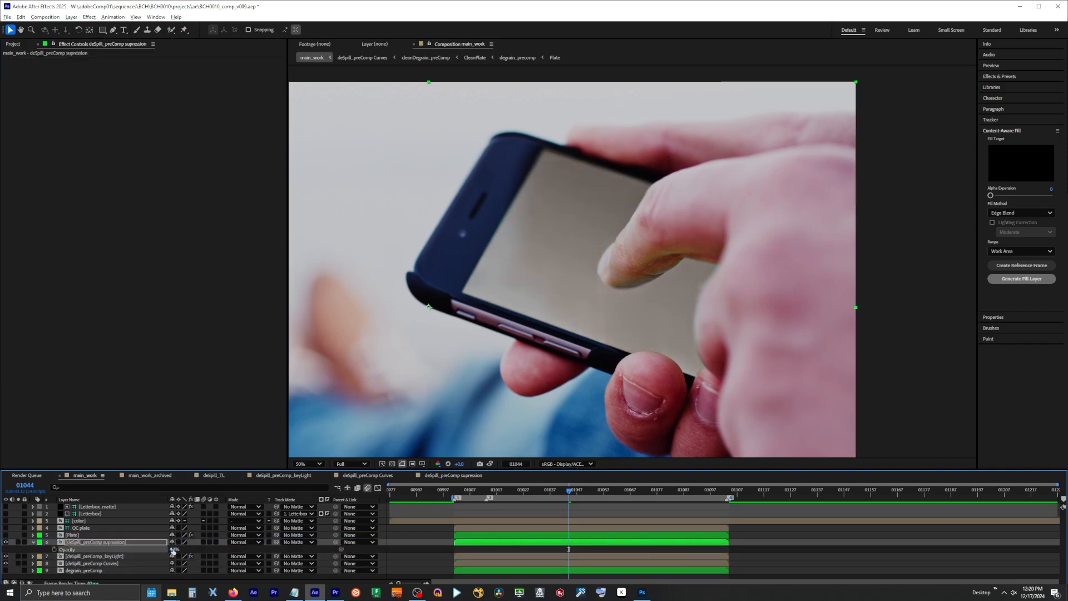
scroll(464, 327, down, 2)
scroll(464, 327, up, 2)
key(t)
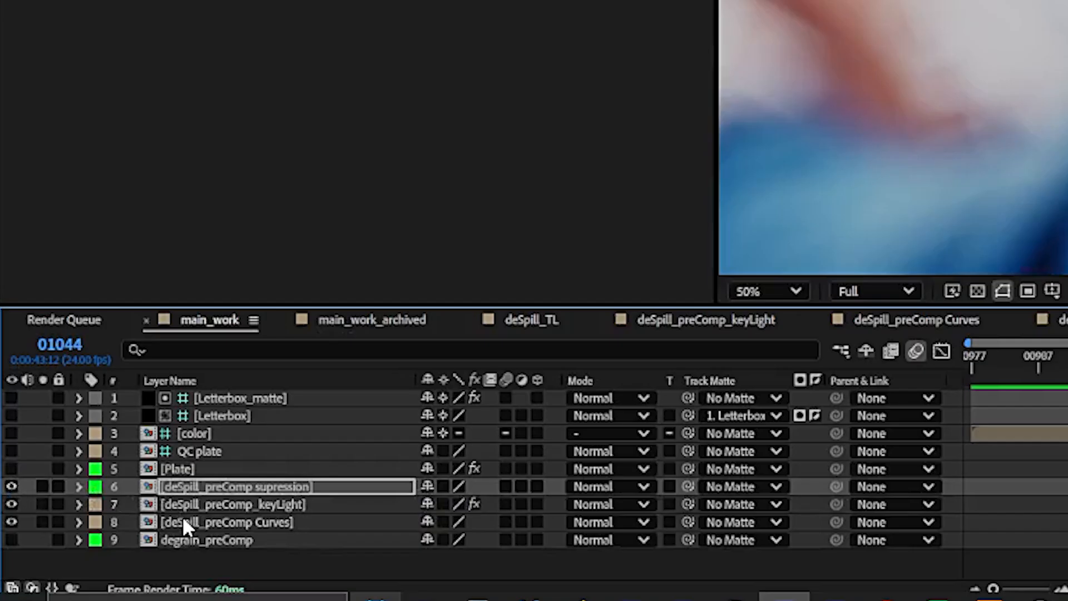
- Pre-compose the supression, keyLight and Curves layers as deSpill Comp, moving all attributes into the new composition
click(182, 522)
shift+click(199, 486)
key(ctrl+shift+c)
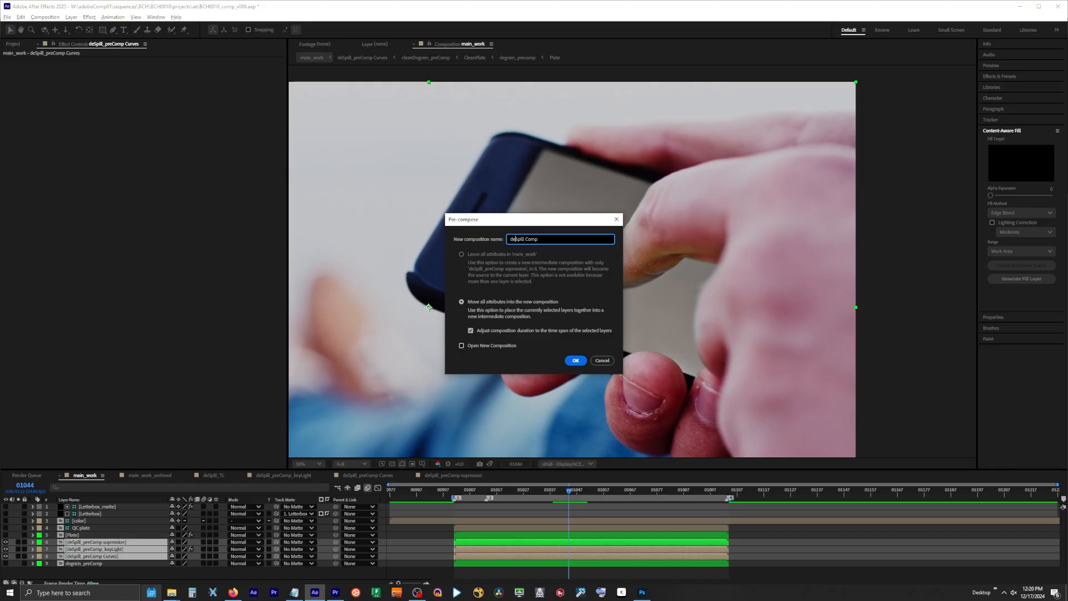
click(586, 362)
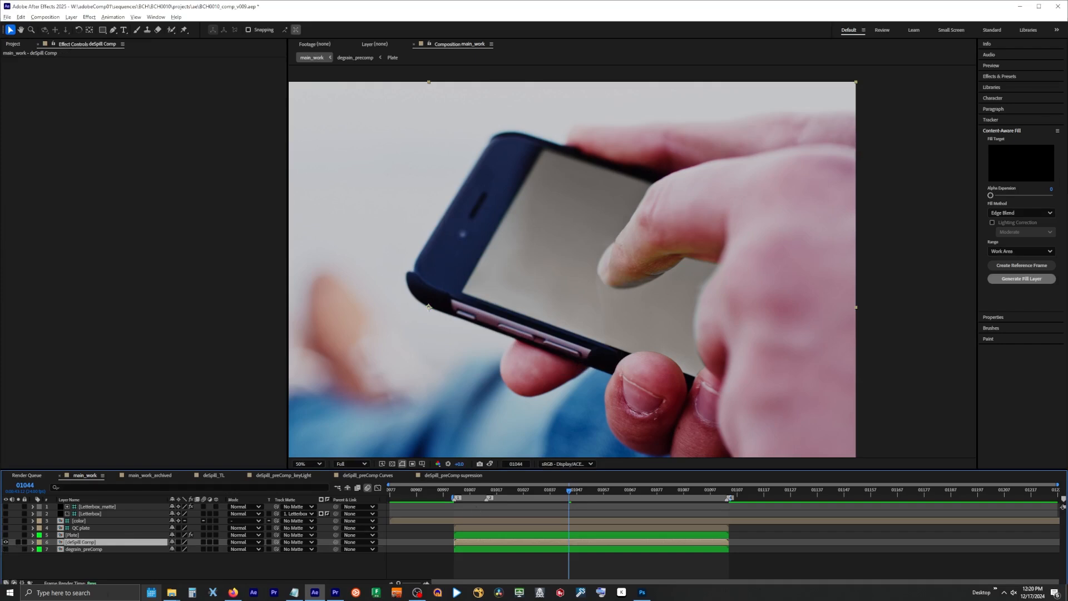
- Copy the Plate layer from main_work to the top of deSpill Comp and make it a guide layer
double_click(74, 544)
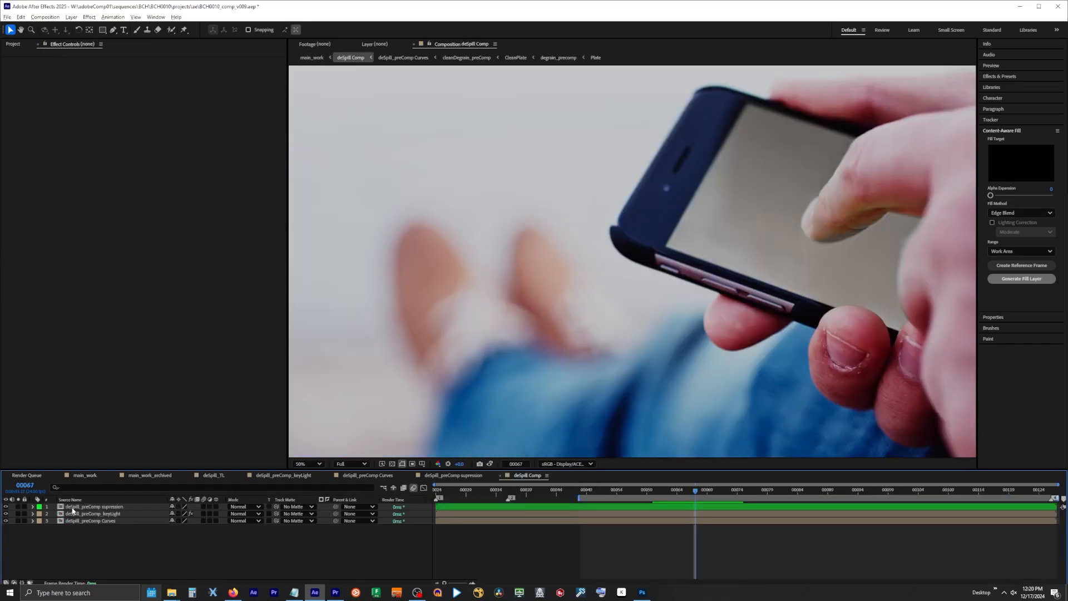
click(383, 488)
click(333, 487)
click(84, 522)
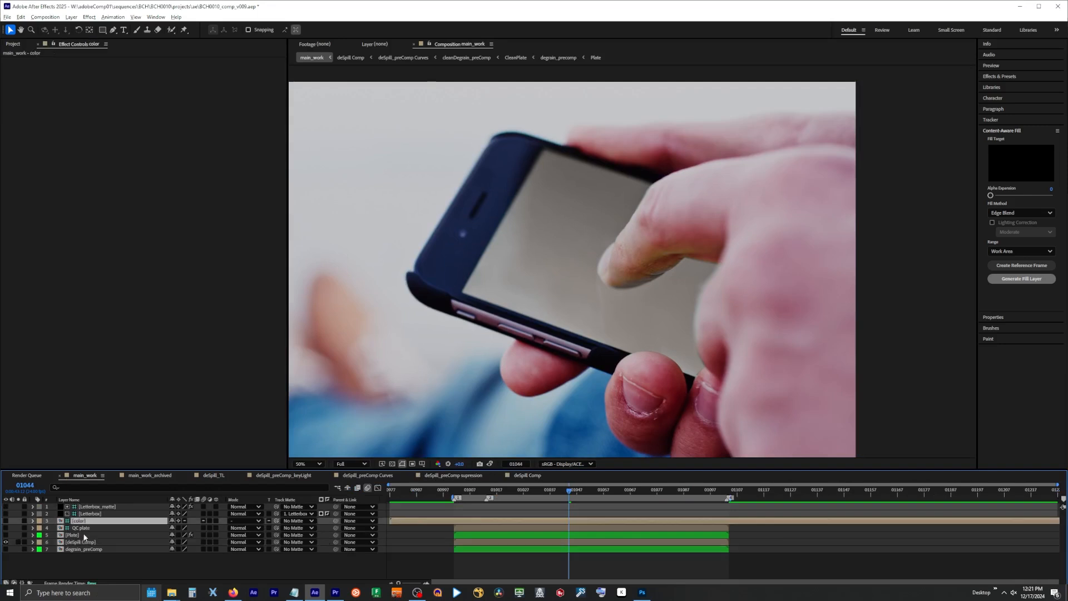
click(80, 535)
double_click(80, 542)
right_click(73, 507)
click(99, 331)
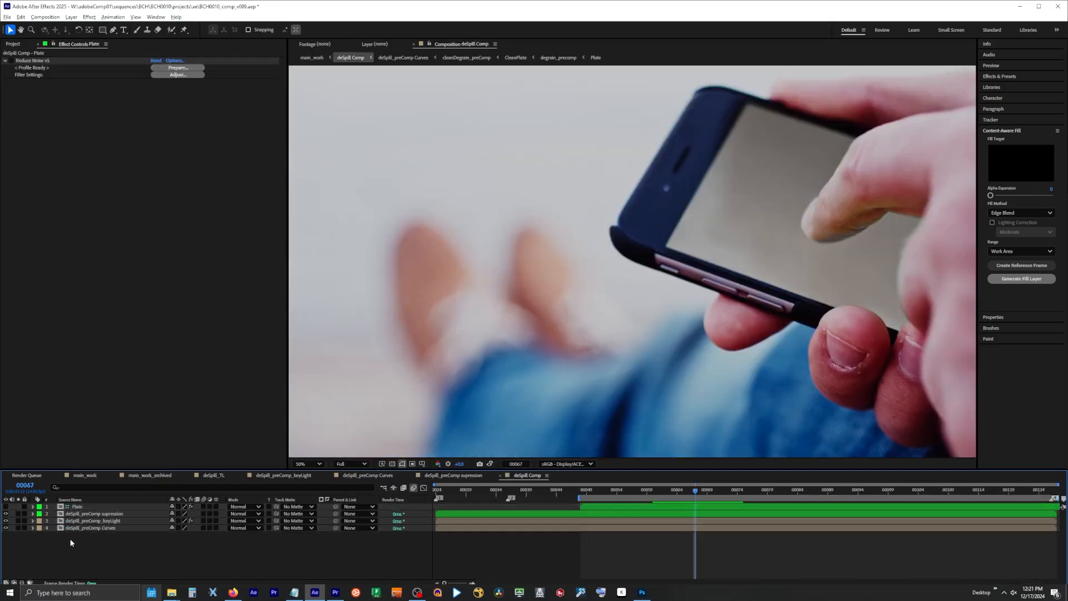
- Shift the Plate guide layer earlier in deSpill Comp and compare it with the despilled image by toggling its visibility
click(6, 507)
click(6, 507)
click(484, 506)
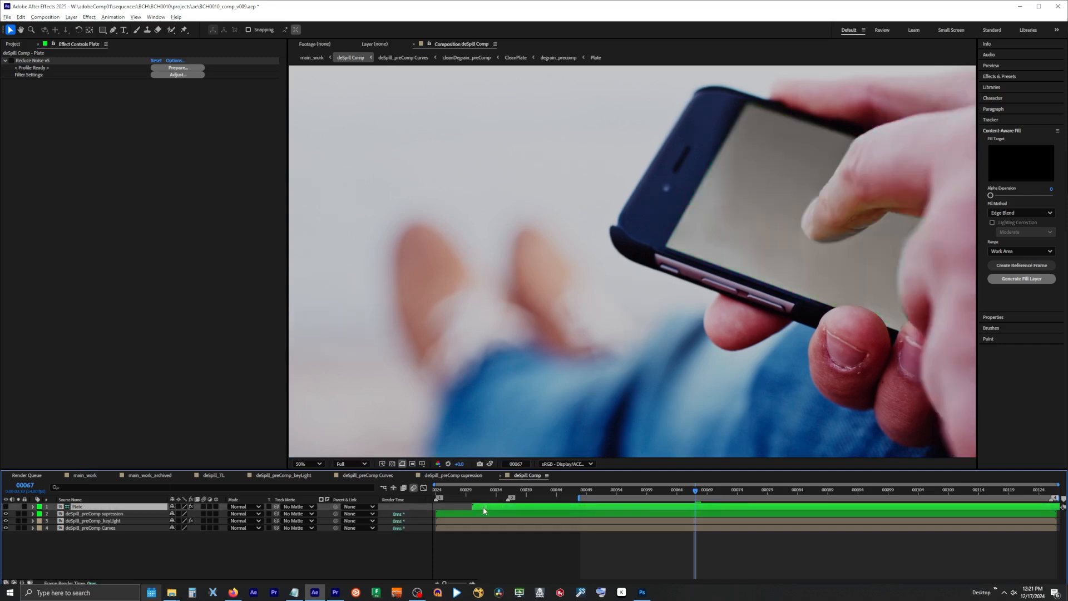
click(7, 507)
click(7, 506)
click(383, 489)
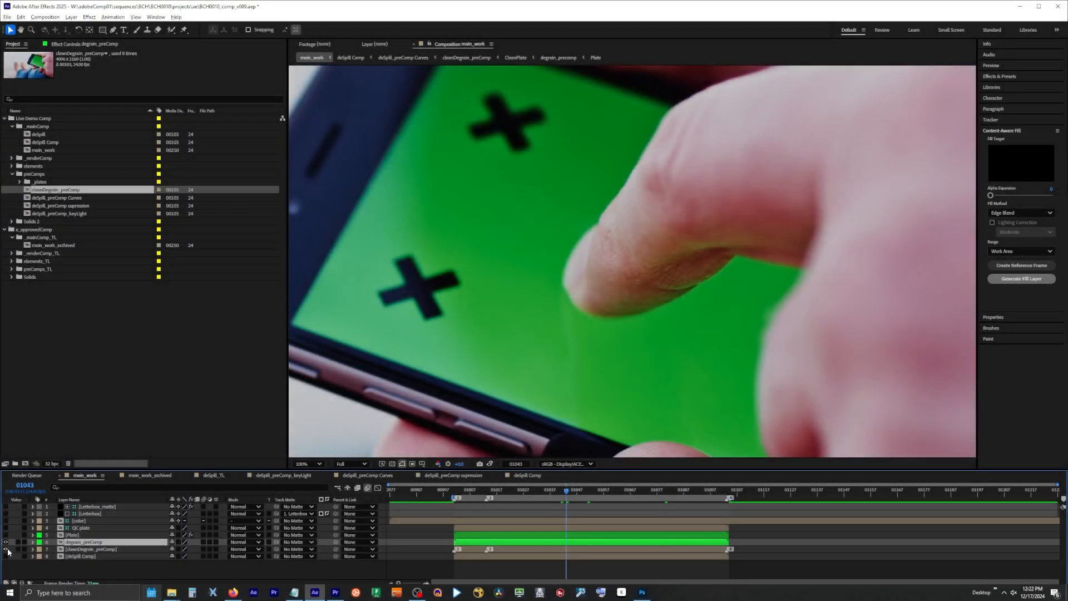
- Toggle the degrain_preComp layer's visibility in main_work and check the image's blue channel
click(5, 542)
key(alt+3)
key(alt+3)
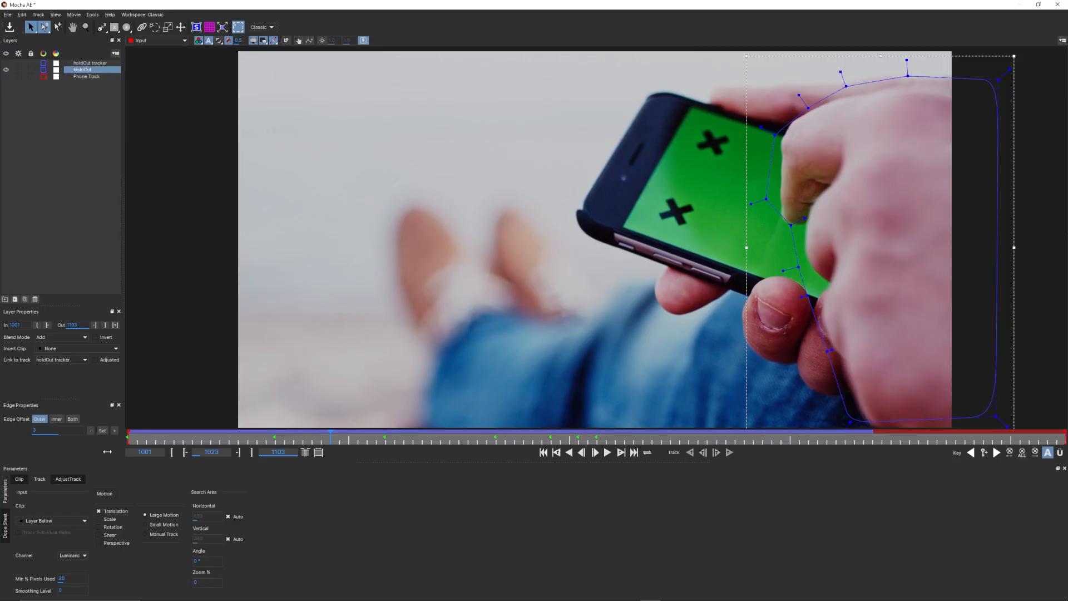
- Scrub through the clip in Mocha AE to examine how the HoldOut shape follows the hand
drag(393, 439, 916, 452)
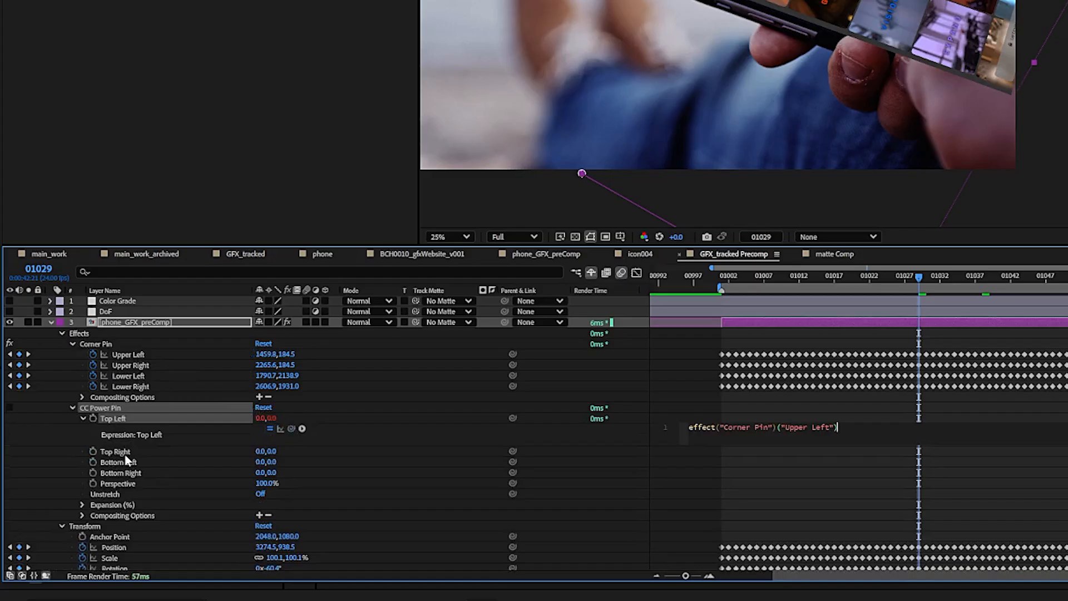
- Link CC Power Pin's Top Right, Bottom Left and Bottom Right to the matching Corner Pin corners with expressions
alt+click(92, 451)
drag(292, 464, 136, 366)
alt+click(92, 484)
drag(291, 495, 142, 382)
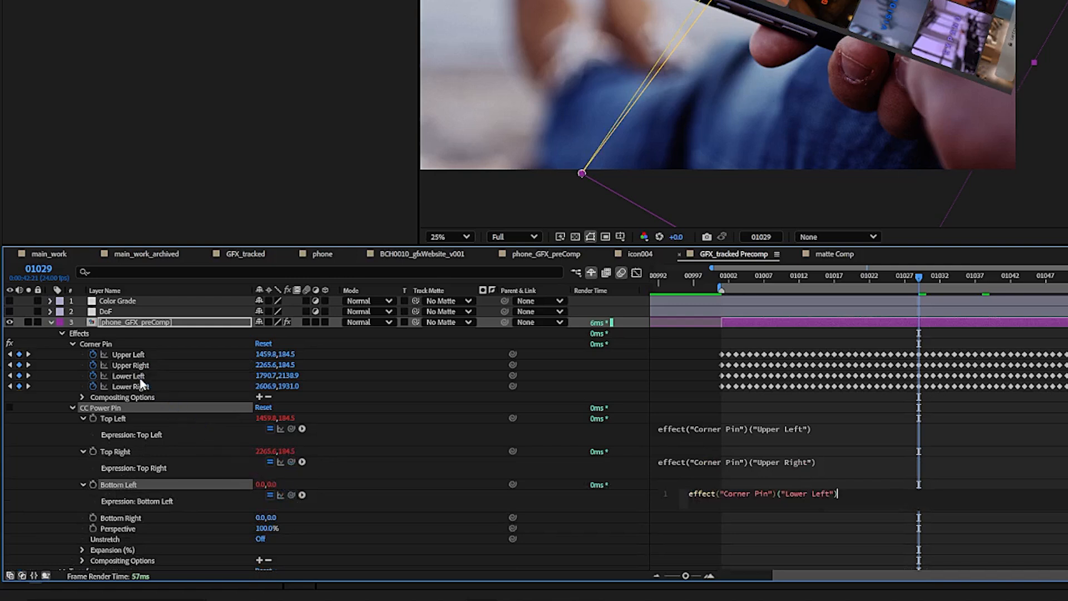
alt+click(93, 518)
drag(291, 528, 144, 388)
- Add an ending starting with ;va to the Top Left expression and paste it onto the other three corner expressions
click(831, 429)
text(;va)
key(ctrl+c)
click(860, 461)
click(859, 461)
key(ctrl+v)
click(859, 493)
click(859, 493)
key(ctrl+v)
click(851, 526)
key(ctrl+v)
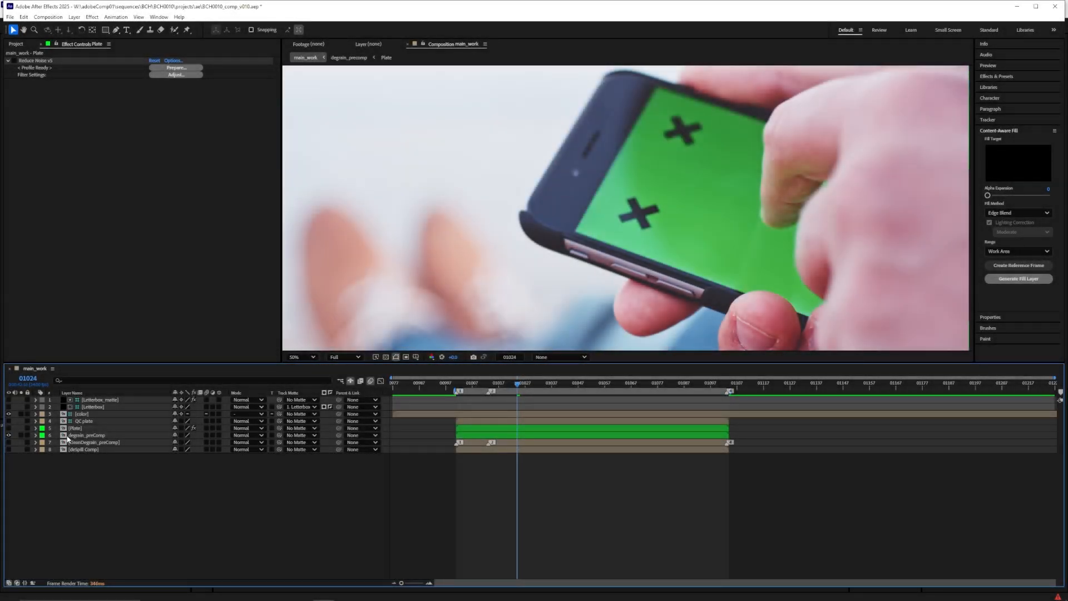
- Duplicate the degrain_preComp layer, move the copy to the bottom of main_work and rename it mochaTracking
click(67, 436)
key(ctrl+d)
drag(69, 435, 84, 454)
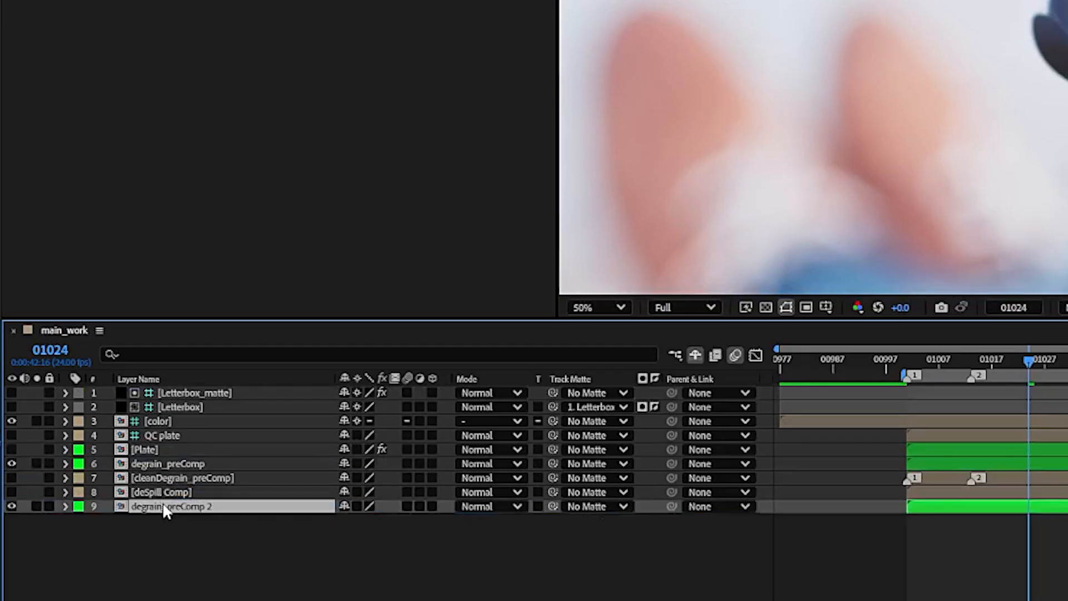
key(Return)
text(mochaTr)
text(acking)
key(Return)
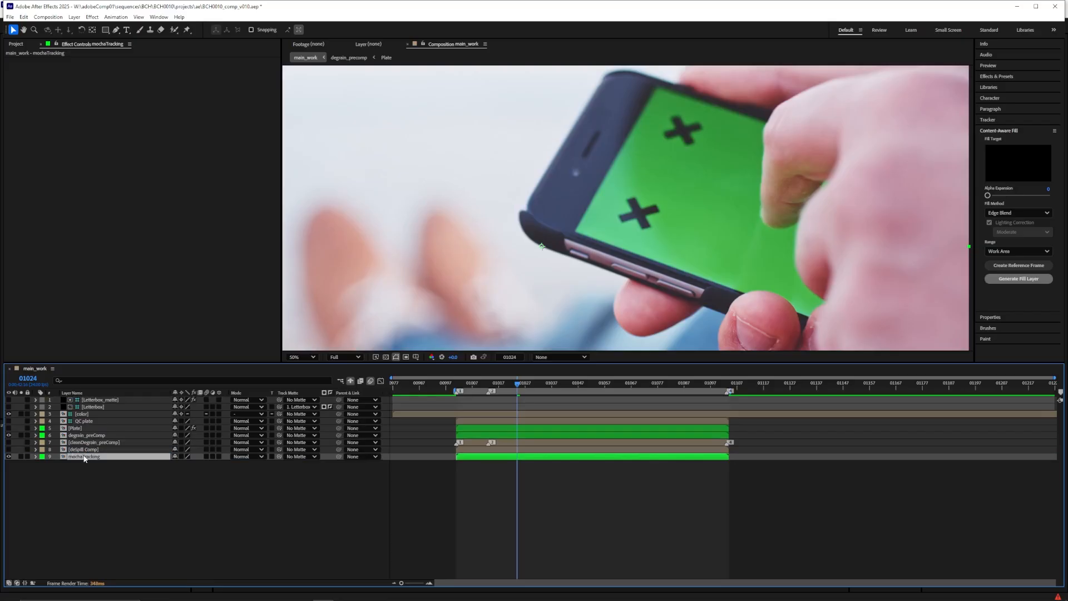
- Apply the Mocha AE effect to the mochaTracking layer and launch Mocha AE
click(116, 16)
click(139, 182)
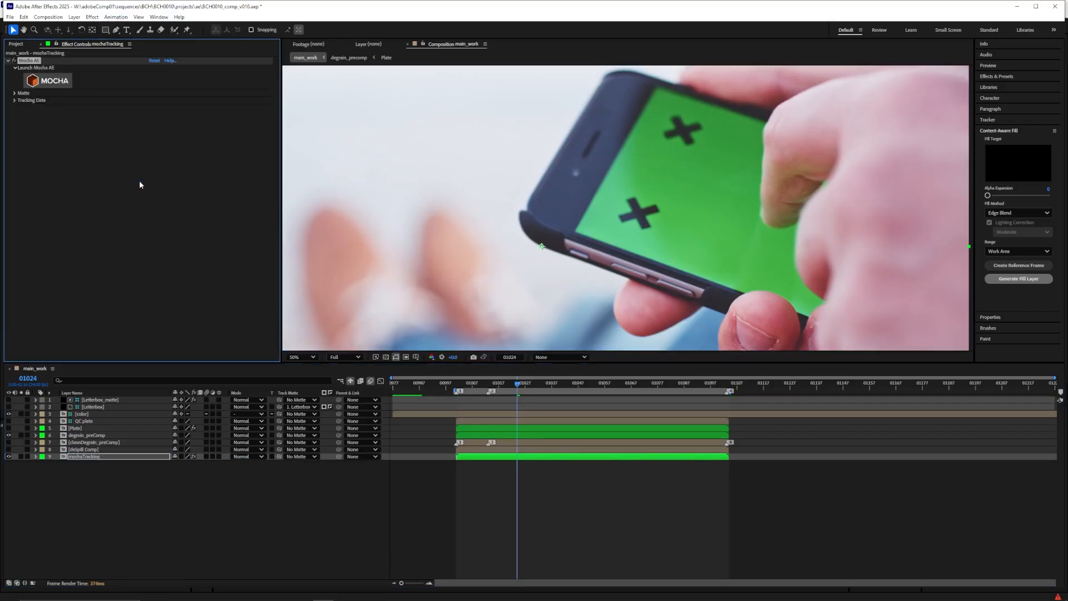
click(50, 78)
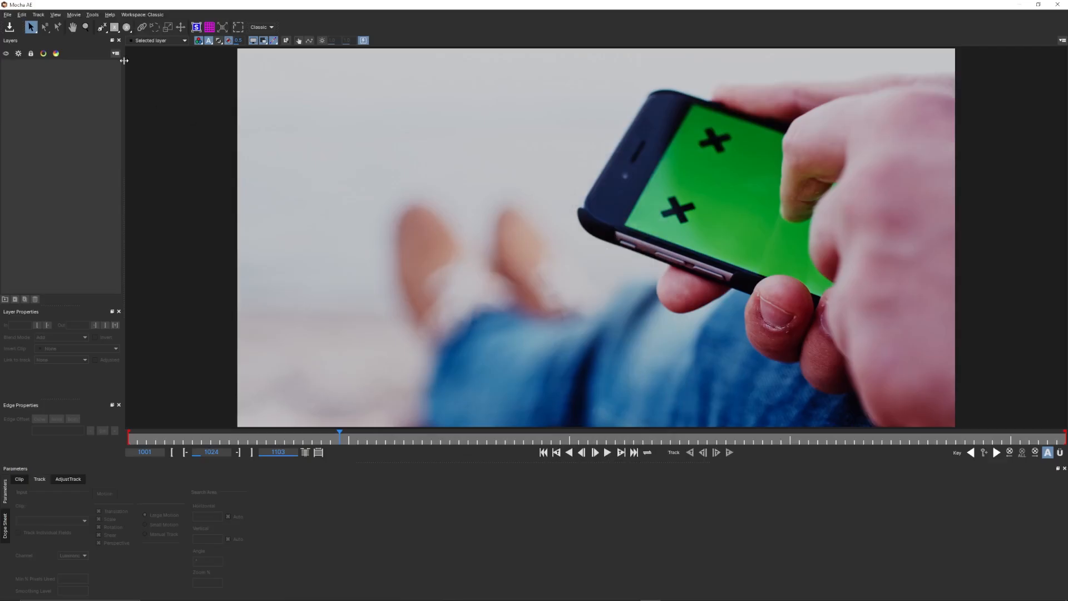
- Draw an X-spline around the phone's screen at frame 1024, extending past the frame edge, and move its upper-left point outward
click(102, 28)
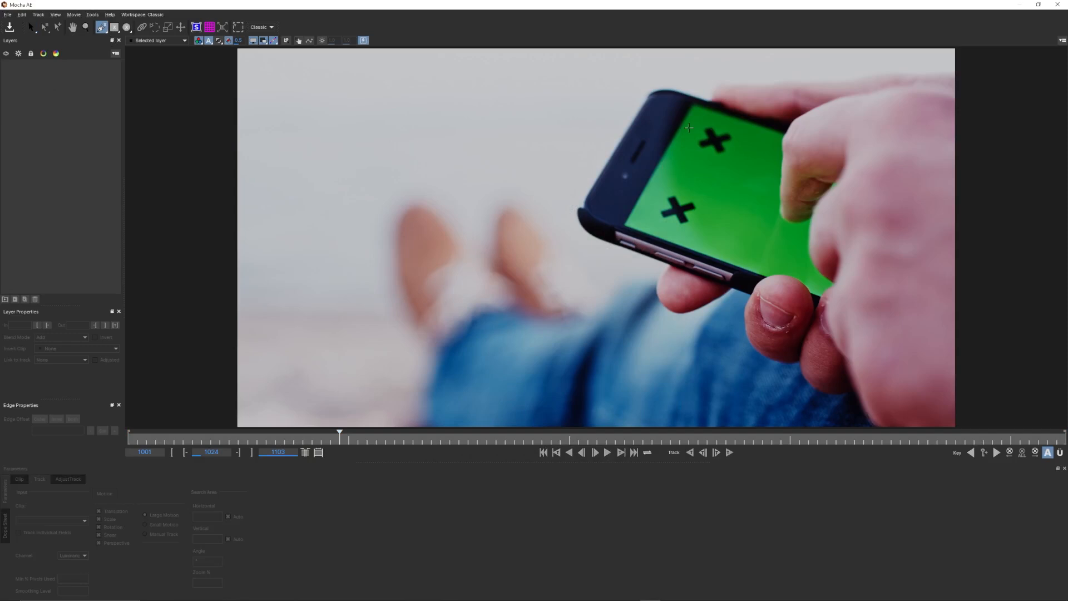
click(700, 99)
click(967, 354)
click(996, 180)
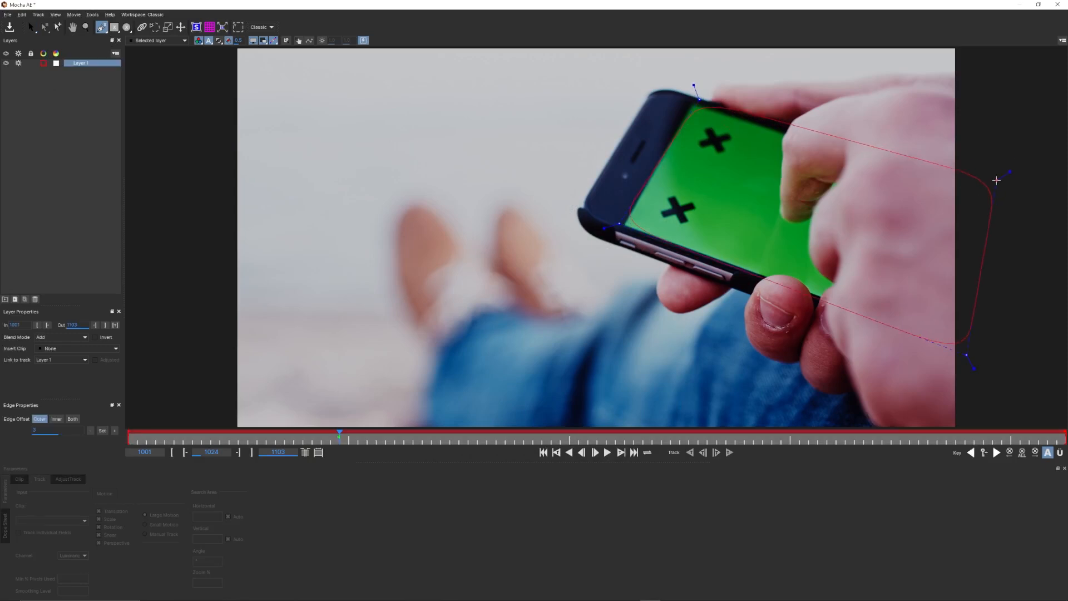
click(700, 100)
drag(700, 100, 684, 93)
- Track the phone screen shape backward and play the clip in reverse to check the grid overlay
click(690, 452)
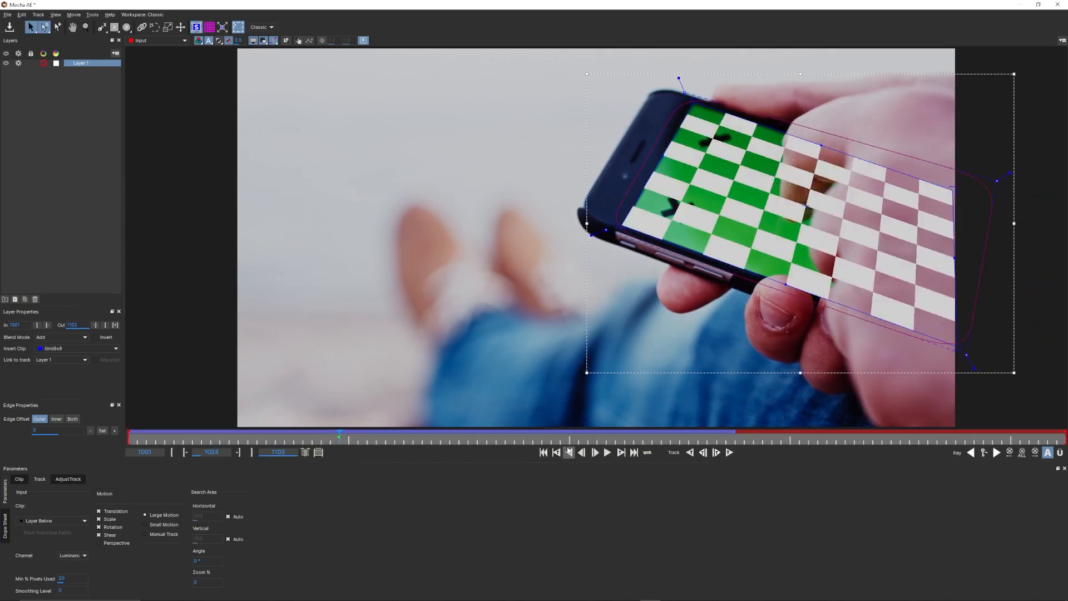
click(569, 452)
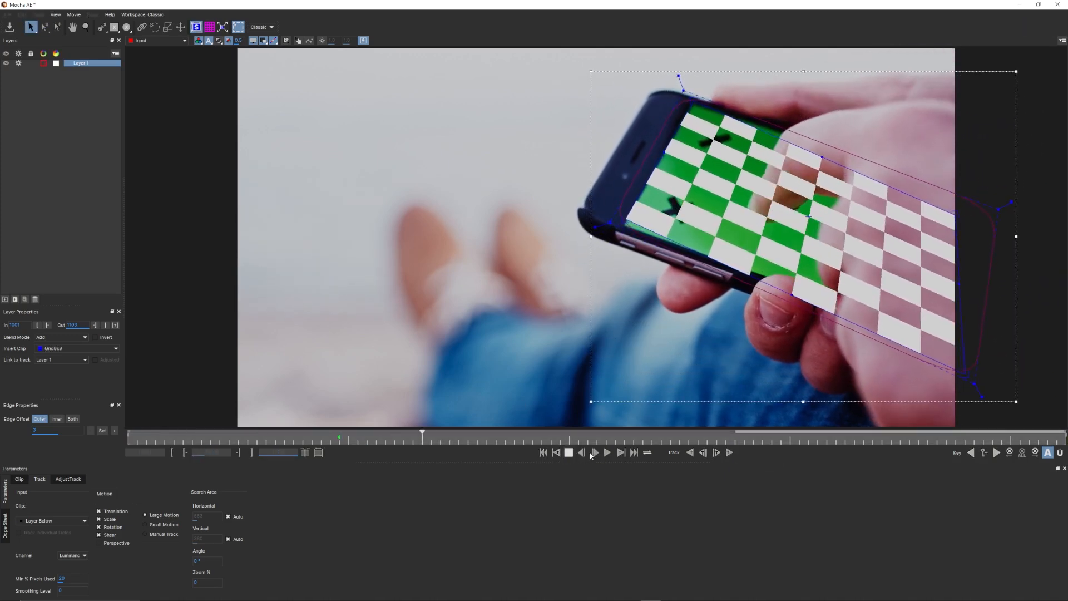
click(569, 453)
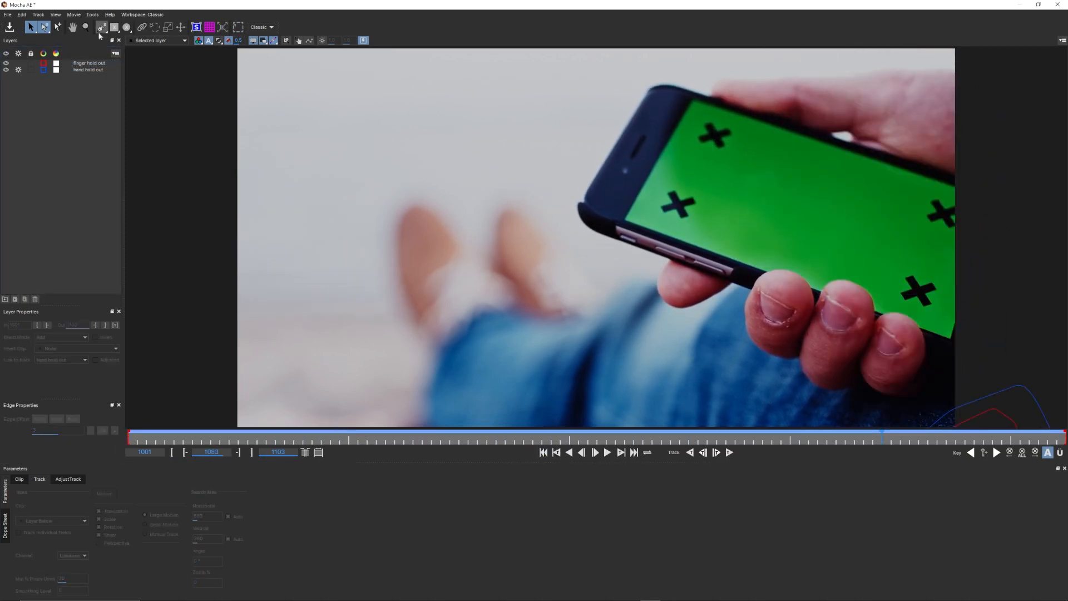
- Draw an X-spline closely around the whole phone body, extending past the frame edge, and refine its corner points
click(653, 85)
click(639, 99)
click(581, 195)
click(575, 214)
click(598, 236)
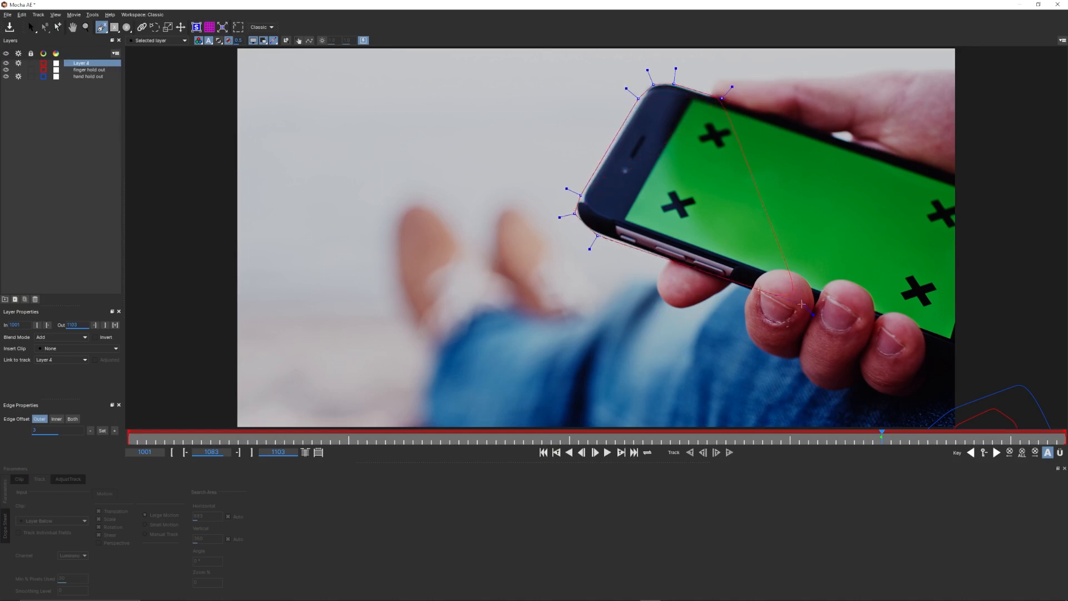
right_click(997, 180)
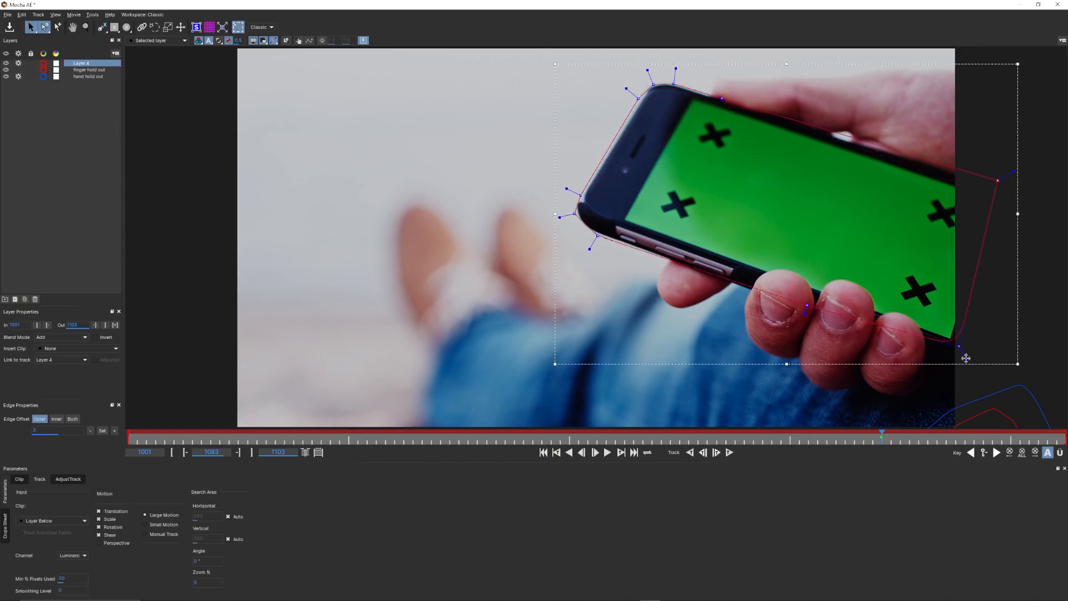
drag(574, 214, 570, 217)
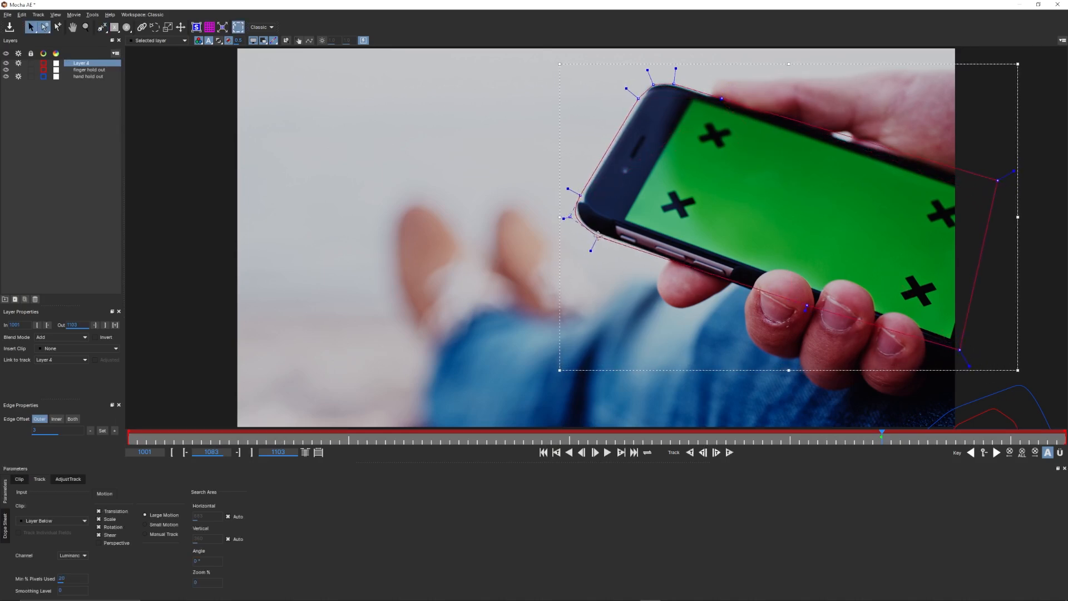
- Move the new phone shape layer below the hold-out layers and rename it phone tracker
drag(82, 64, 84, 82)
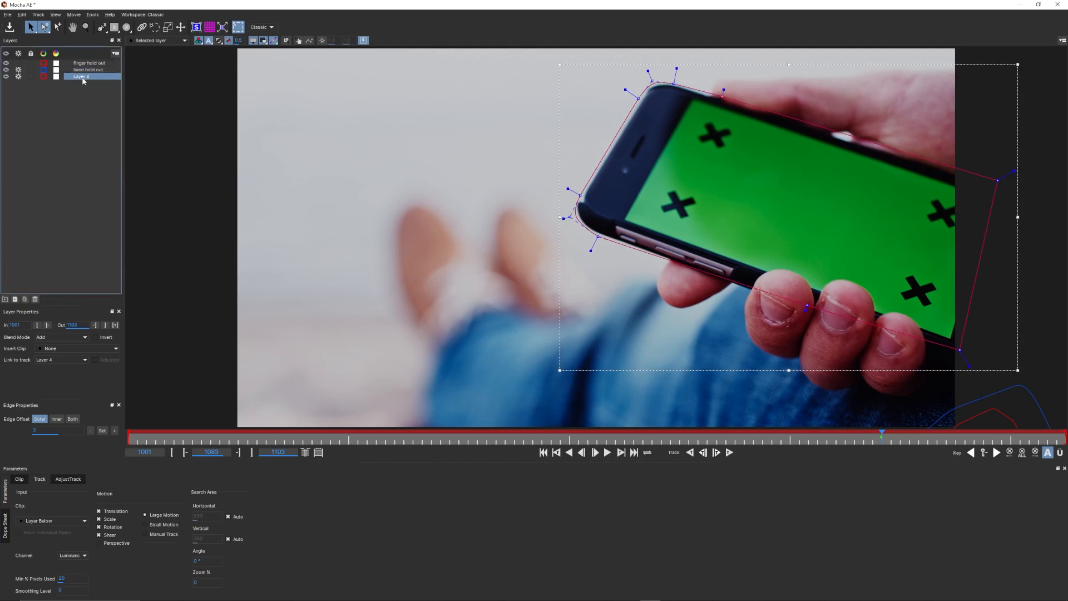
double_click(82, 77)
text(phone tracker)
key(Return)
- Check the blend mode options of the hand hold out layer, keep Add, and select the phone tracker layer
click(83, 70)
click(56, 337)
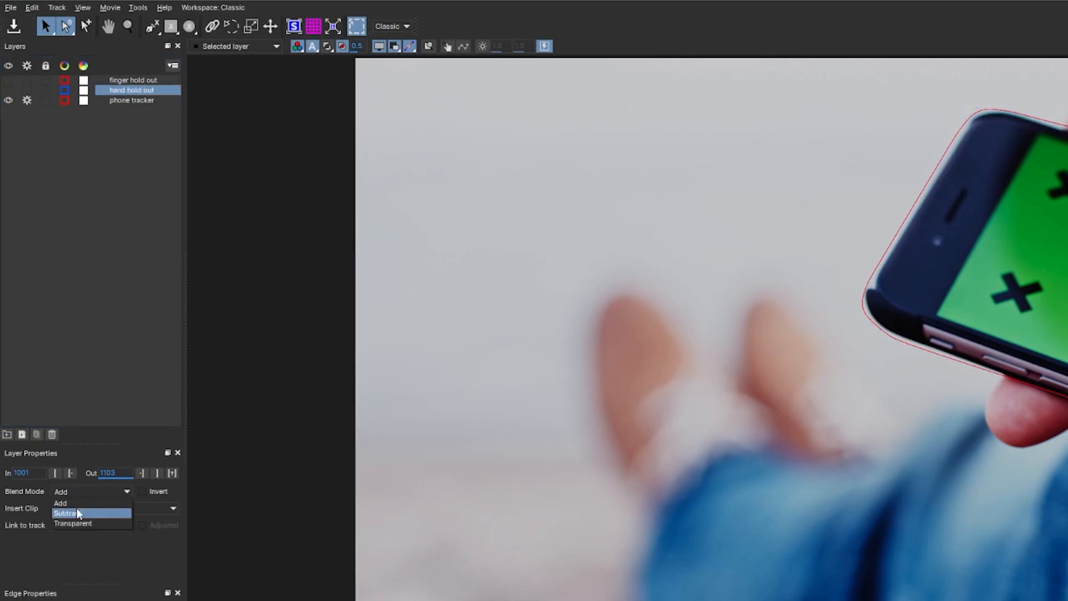
click(75, 503)
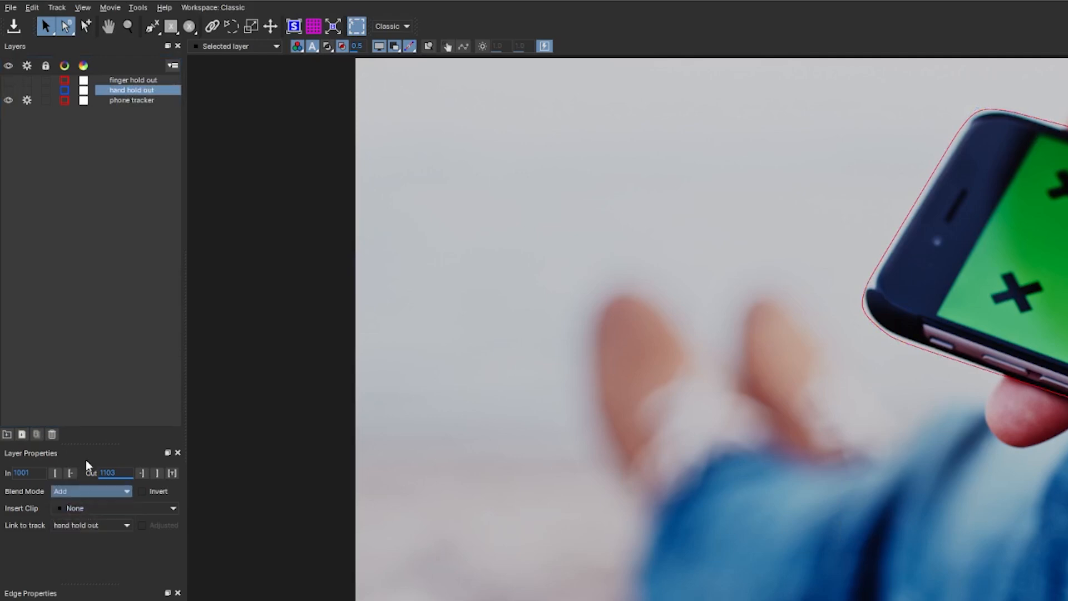
click(122, 101)
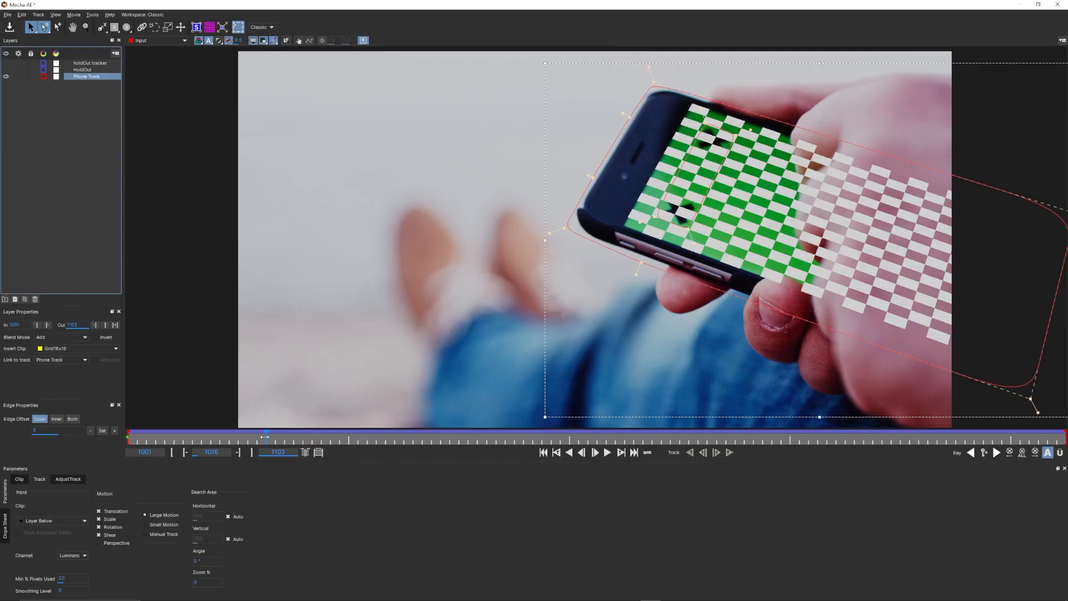
- Scrub through the Phone Track and HoldOut layers one at a time to review the grid and the hand shape
drag(265, 437, 542, 424)
click(84, 70)
click(6, 70)
click(6, 76)
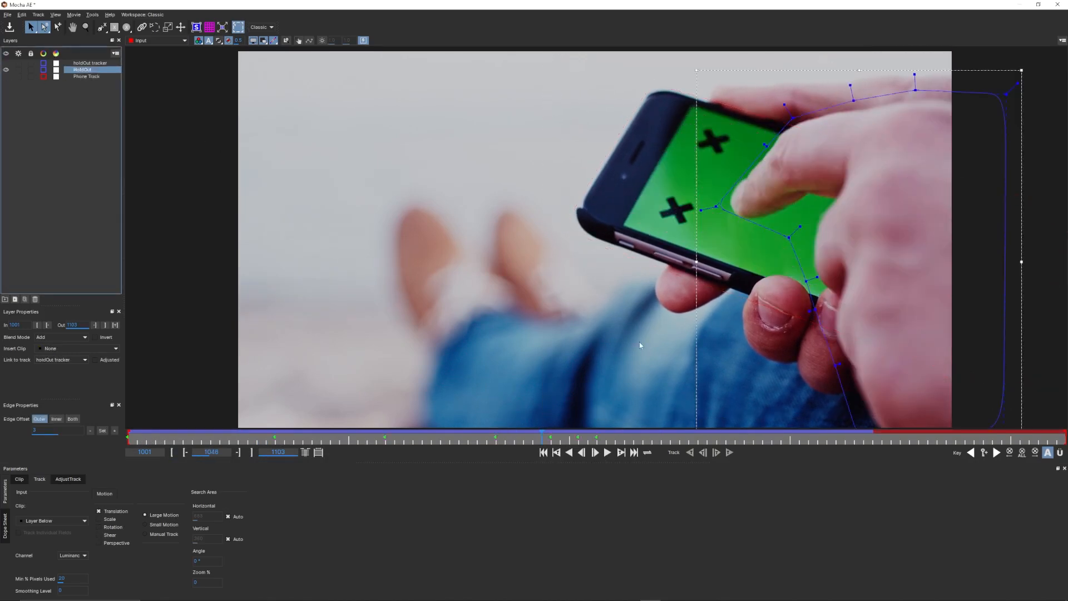
drag(540, 437, 192, 441)
click(69, 77)
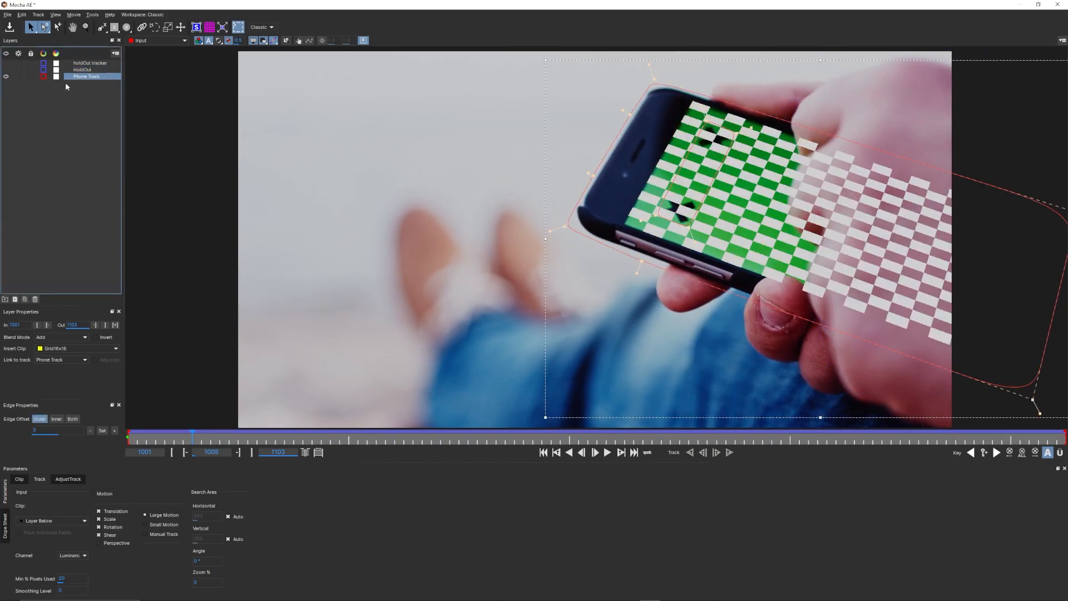
- Turn on quick stabilise for the Phone Track layer, hide the overlays and play the clip to check how the grid sticks
click(64, 351)
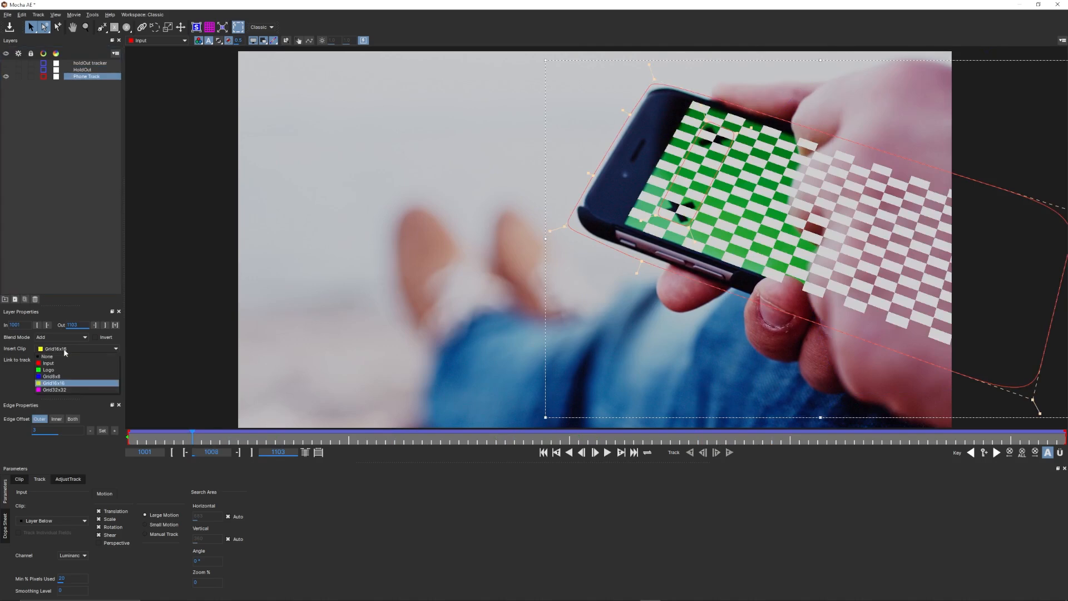
click(61, 359)
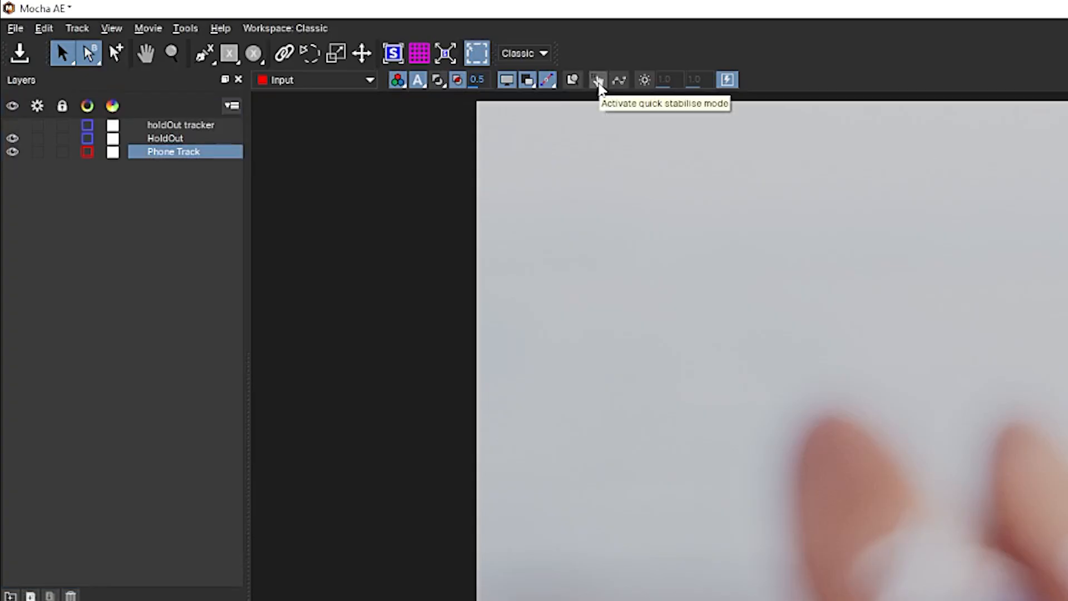
click(599, 84)
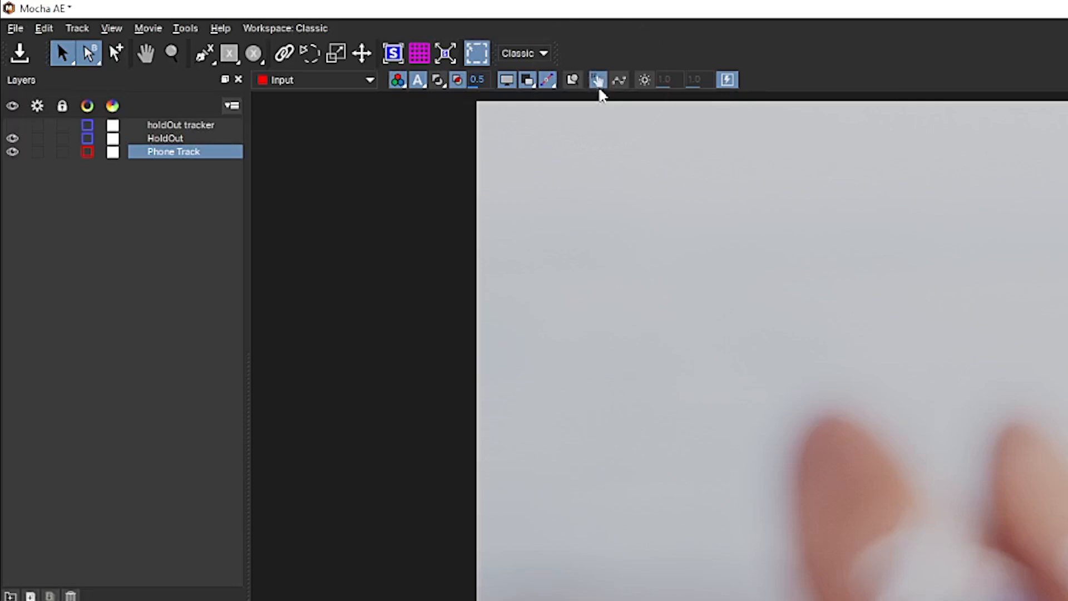
click(506, 82)
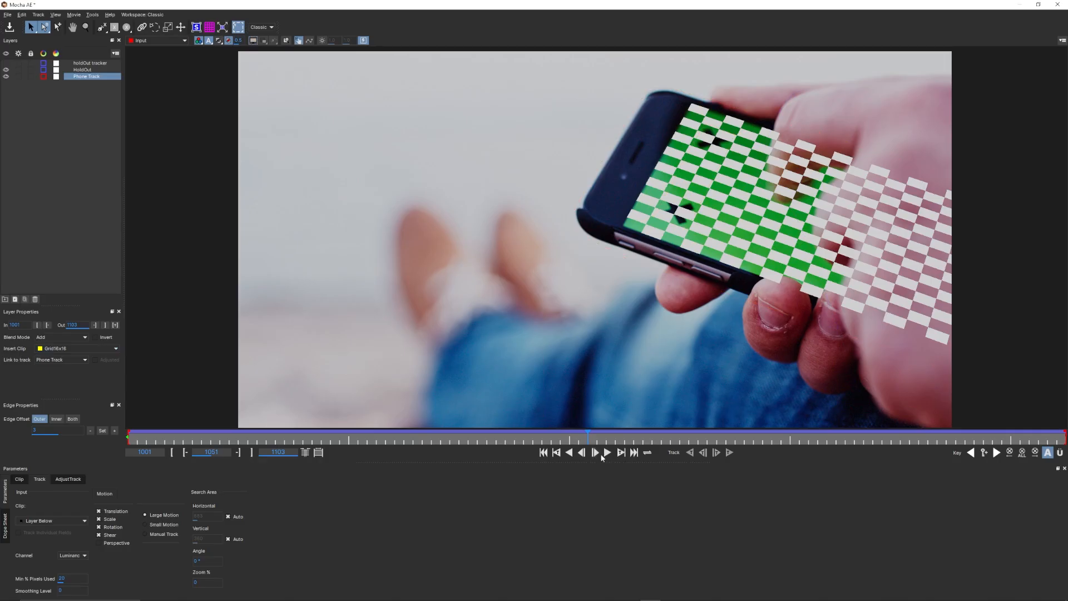
click(607, 453)
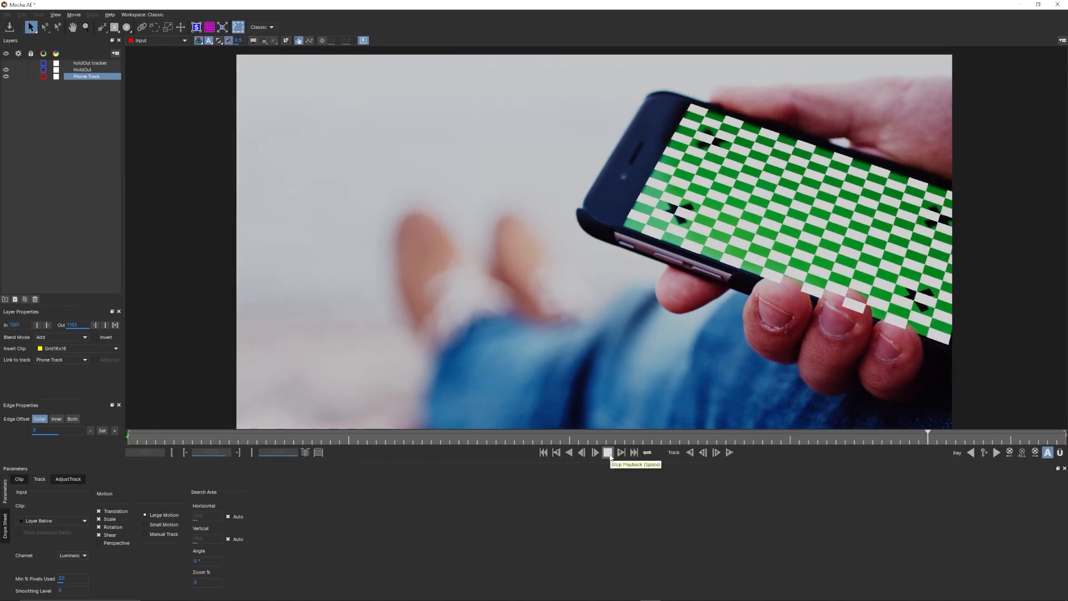
click(608, 452)
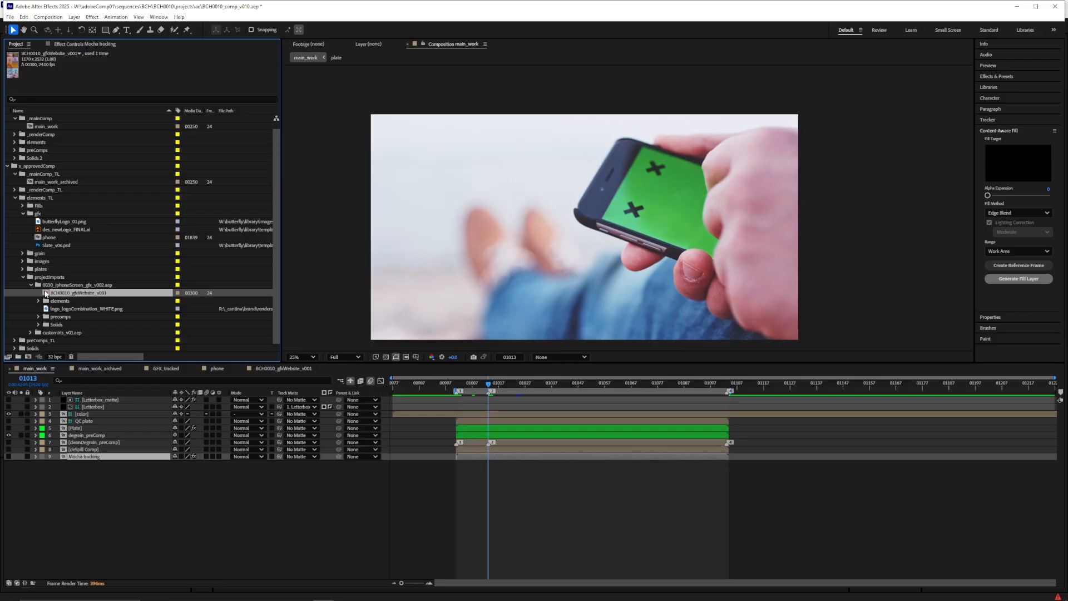
- Add BCH0010_gfxWebsite_v001 to main_work above degrain_preComp, and open it briefly to review its scroll animation
drag(46, 294, 107, 437)
double_click(108, 437)
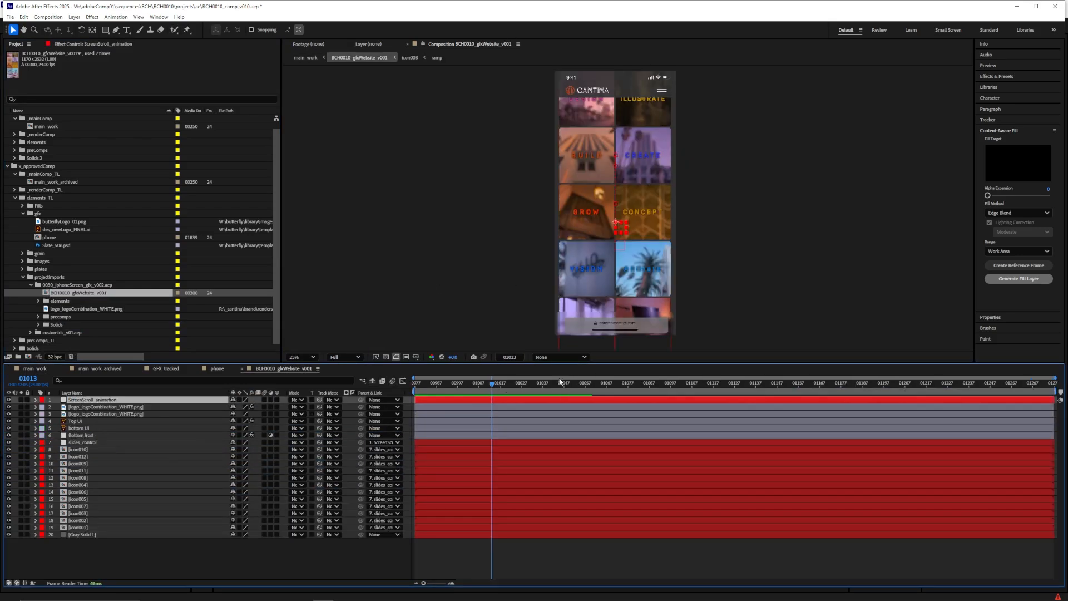
mouse_move(426, 388)
mouse_down()
mouse_move(589, 388)
mouse_move(420, 397)
mouse_up()
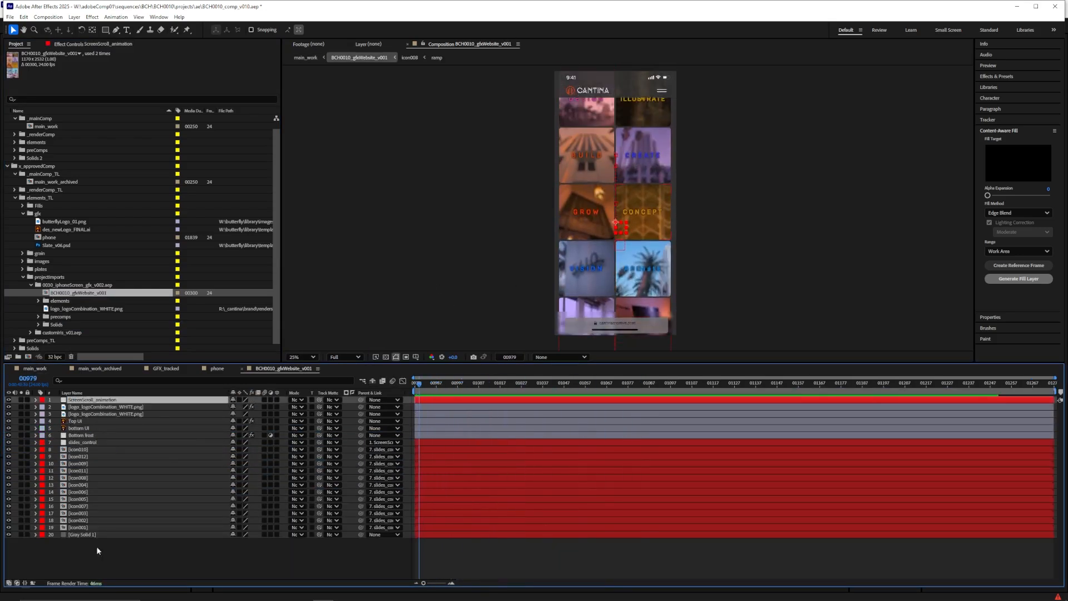
click(95, 546)
click(362, 382)
click(293, 375)
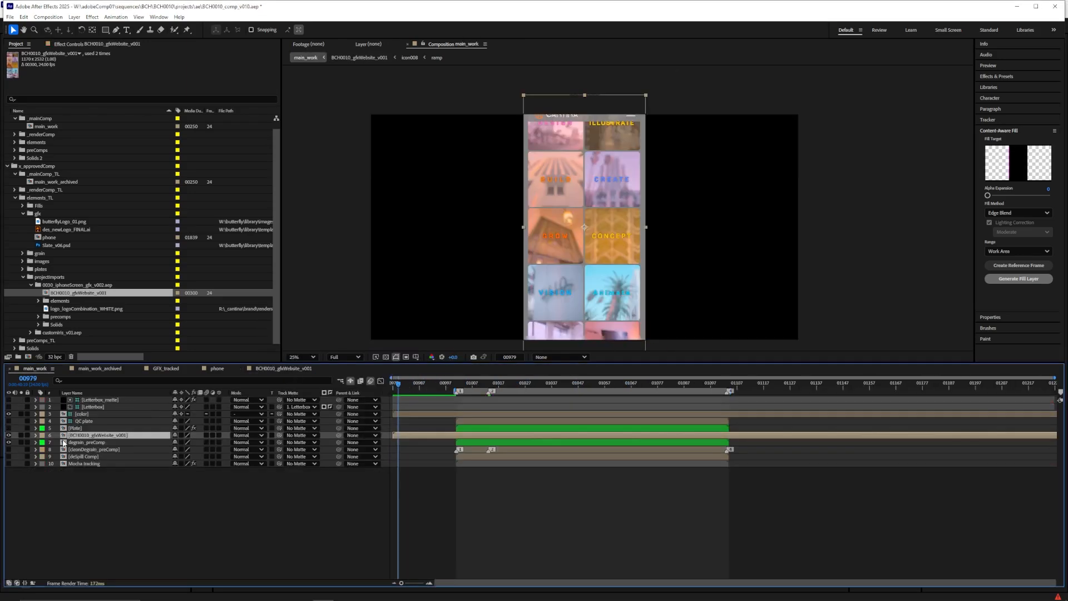
- Hide the website graphics layer and pre-compose it as phone_preComp, moving all attributes into the new composition
click(8, 435)
key(2)
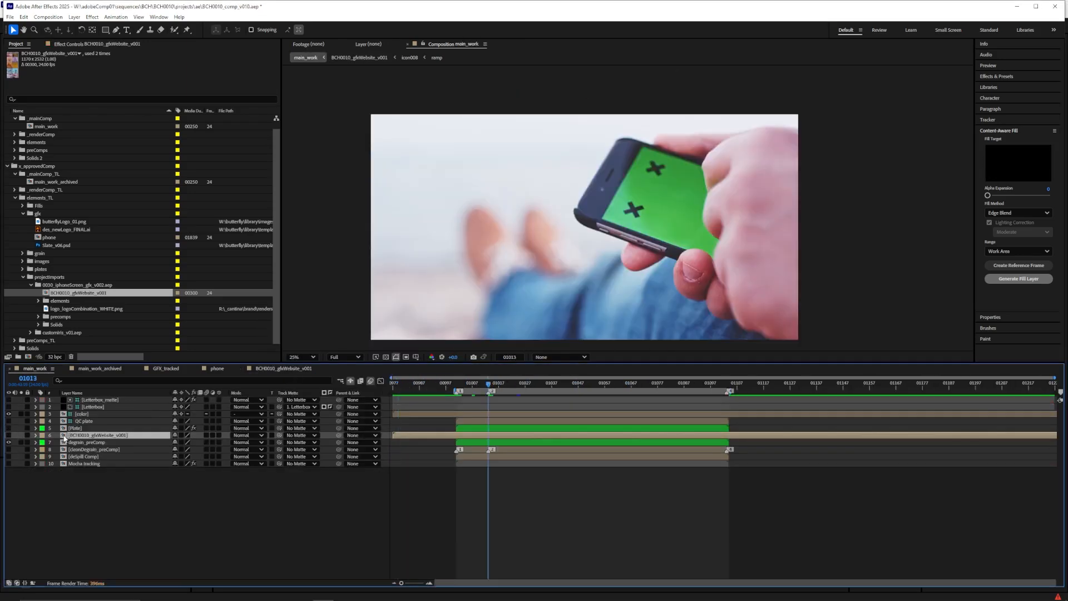
key(ctrl+shift+c)
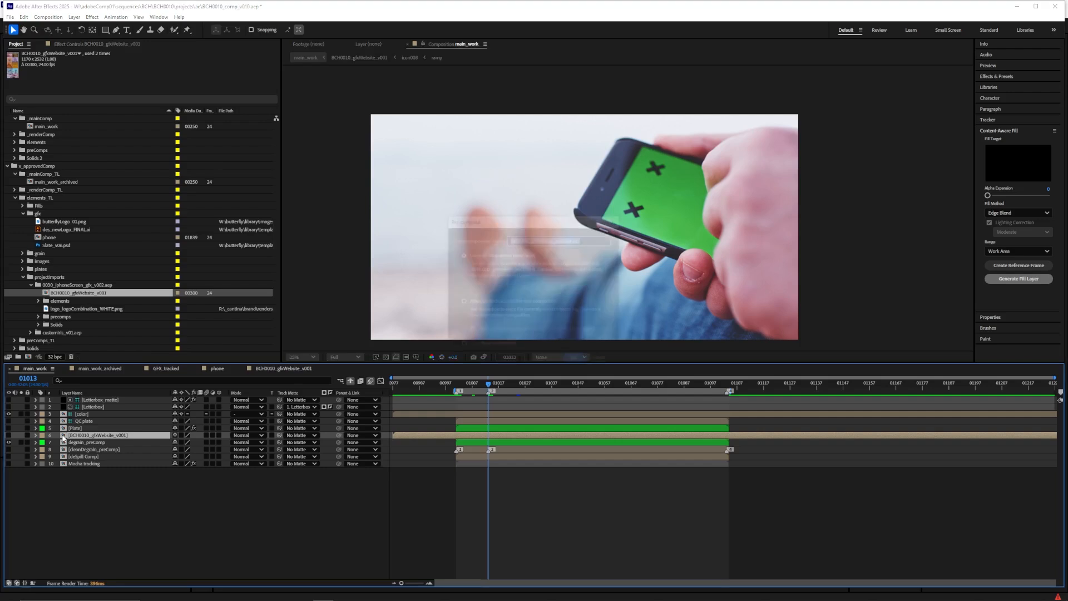
click(462, 302)
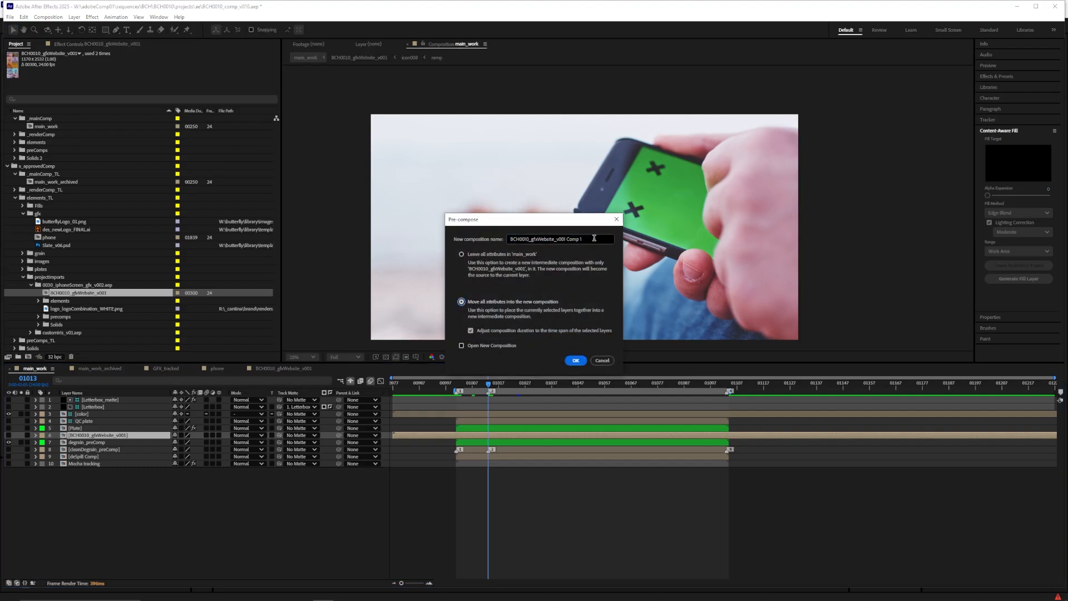
text(phone_preComp)
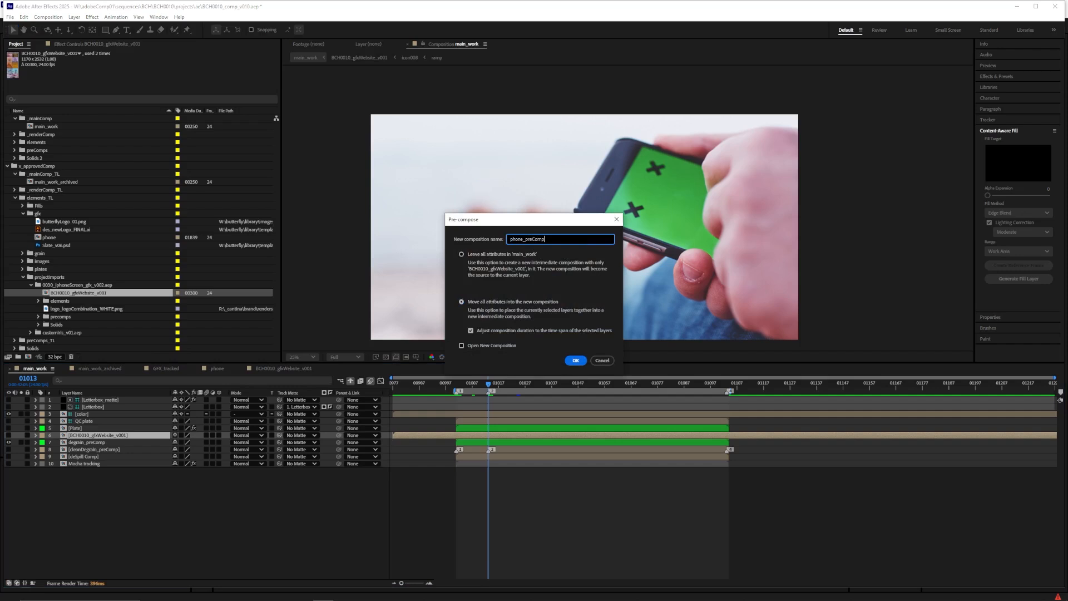
key(Return)
- Show the phone_preComp layer and stretch the website graphics inside it to the full frame with Fit to Comp
click(459, 389)
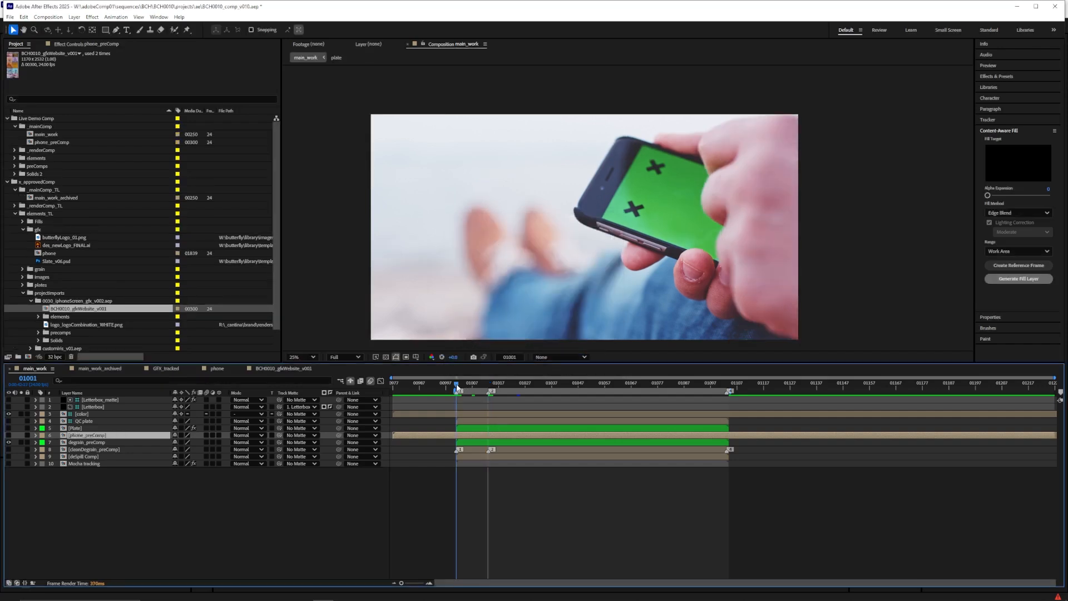
click(520, 384)
click(9, 435)
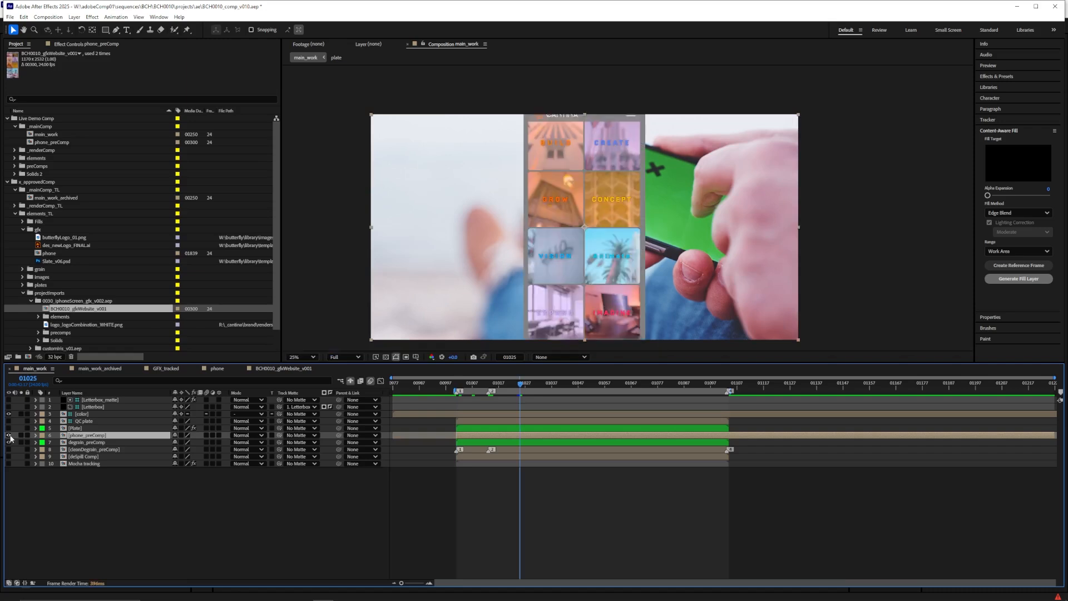
double_click(84, 435)
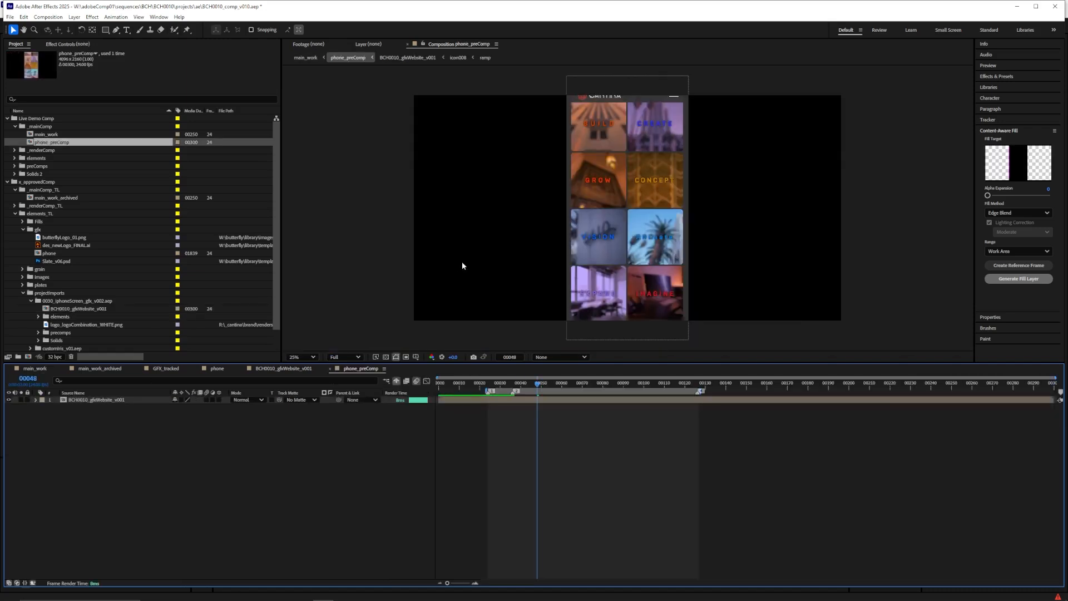
click(94, 400)
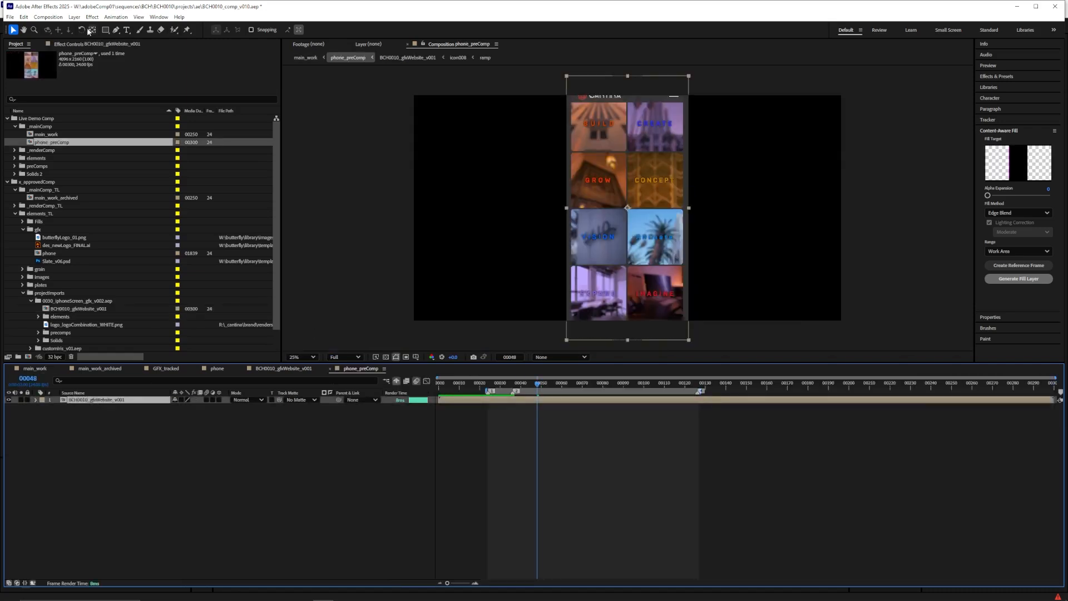
click(74, 16)
mouse_move(91, 112)
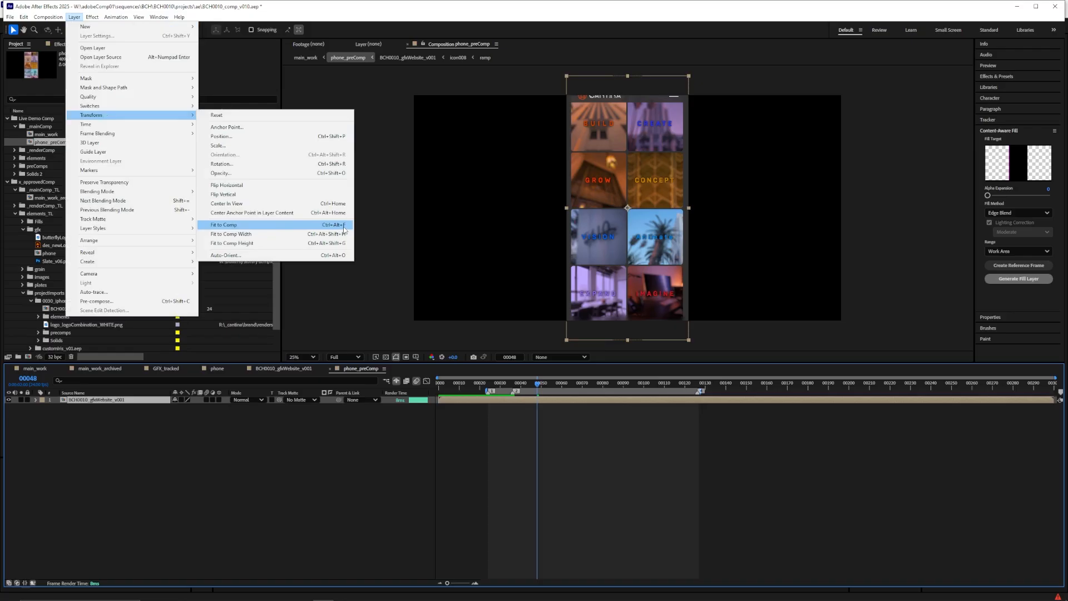
click(679, 430)
click(386, 380)
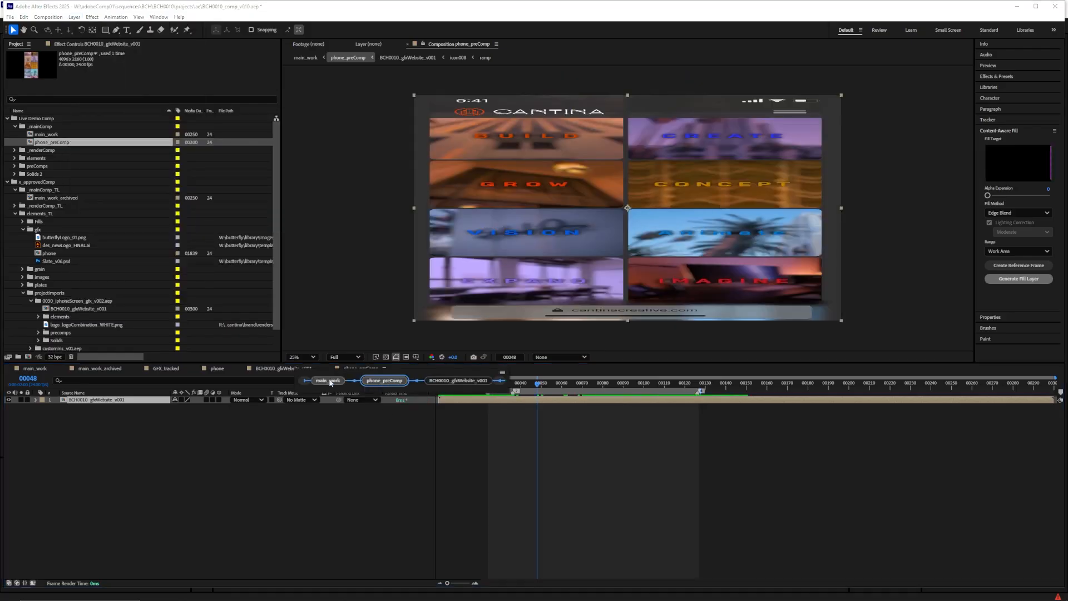
click(328, 382)
- Create track data in the Mocha tracking layer's Mocha AE effect from the Phone Track layer
click(65, 464)
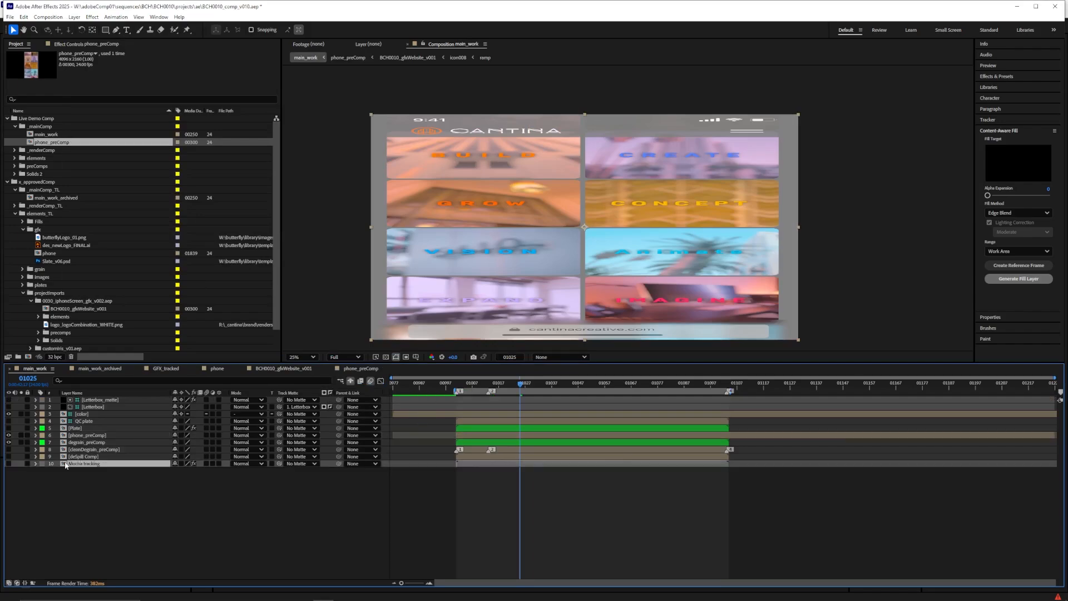
key(F3)
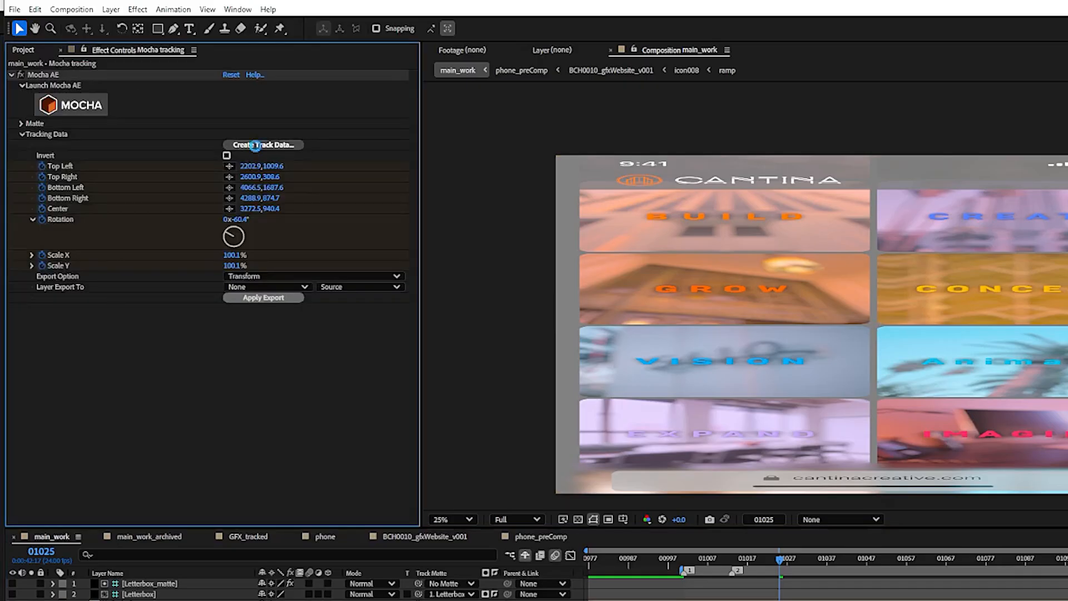
click(255, 146)
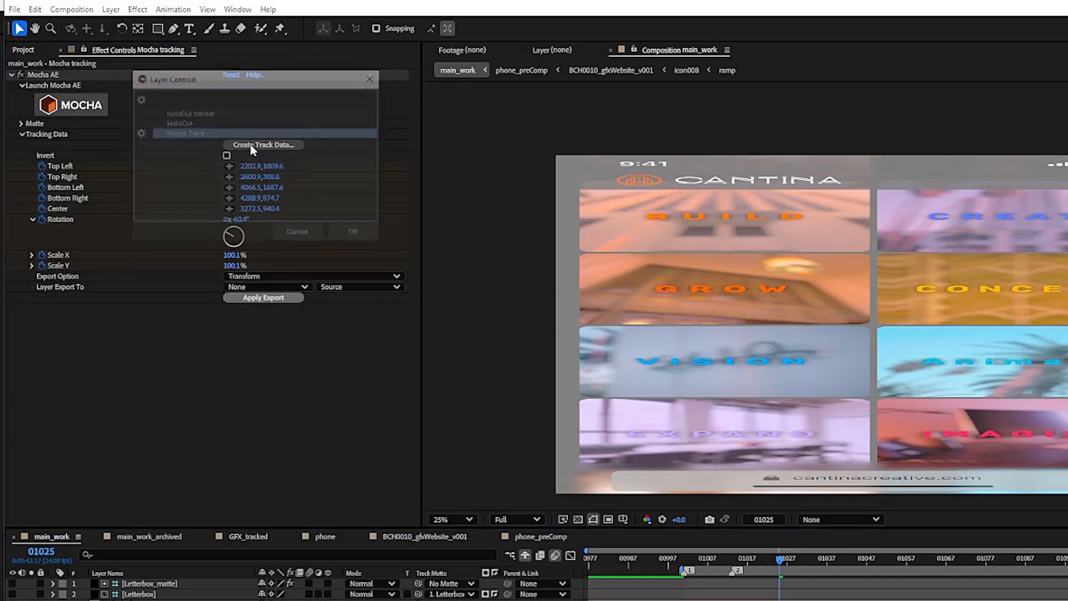
click(179, 128)
click(356, 232)
- Export the track to phone_preComp as Corner Pin (Support Motion Blur) and check the pinned screen at several frames
click(250, 277)
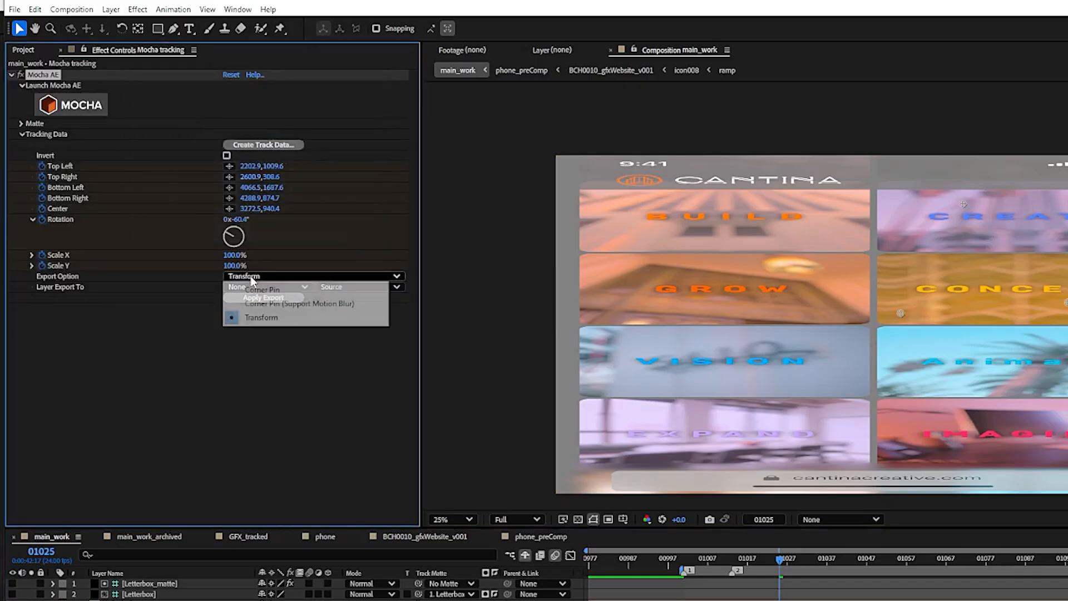
click(251, 306)
click(252, 288)
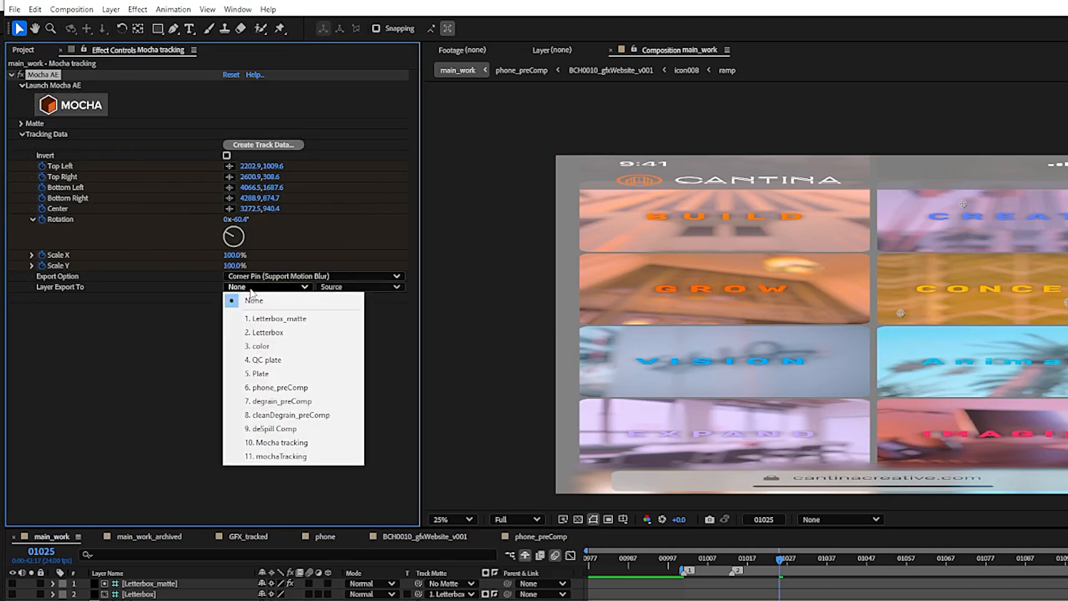
click(331, 389)
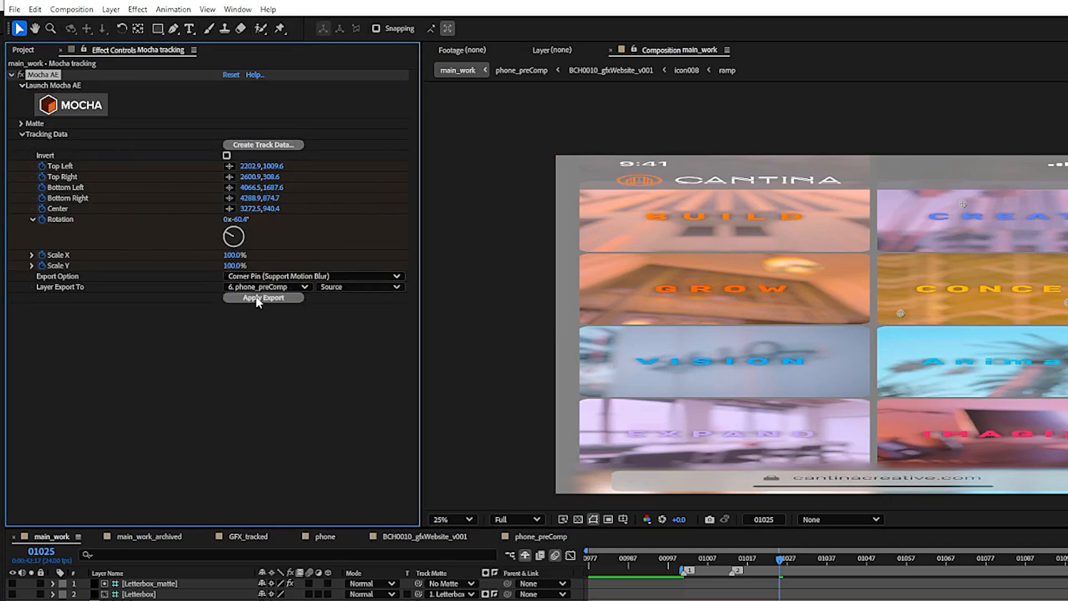
click(257, 299)
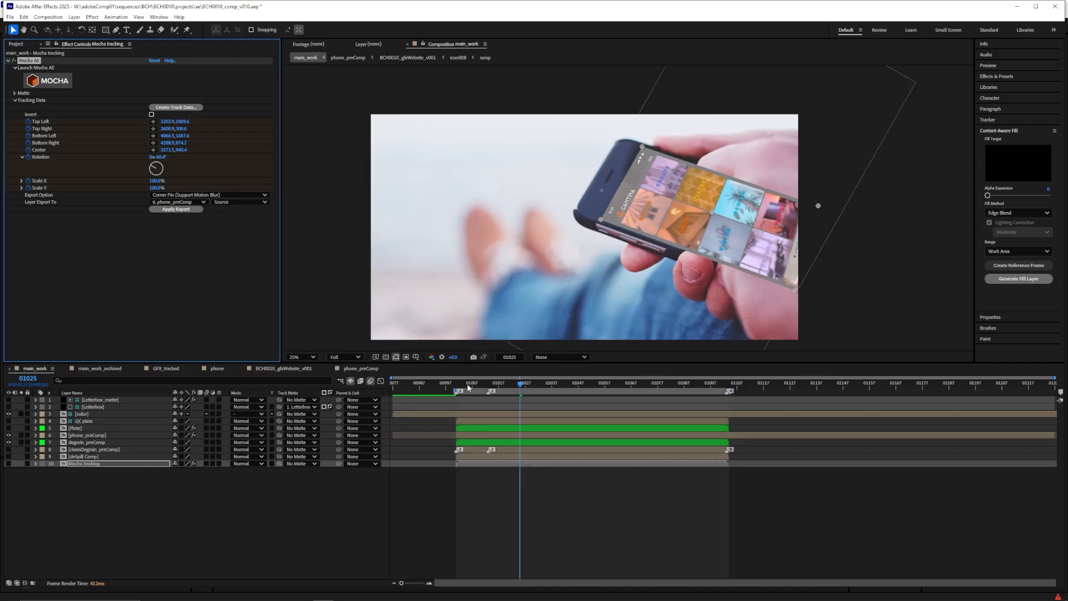
drag(491, 386, 581, 385)
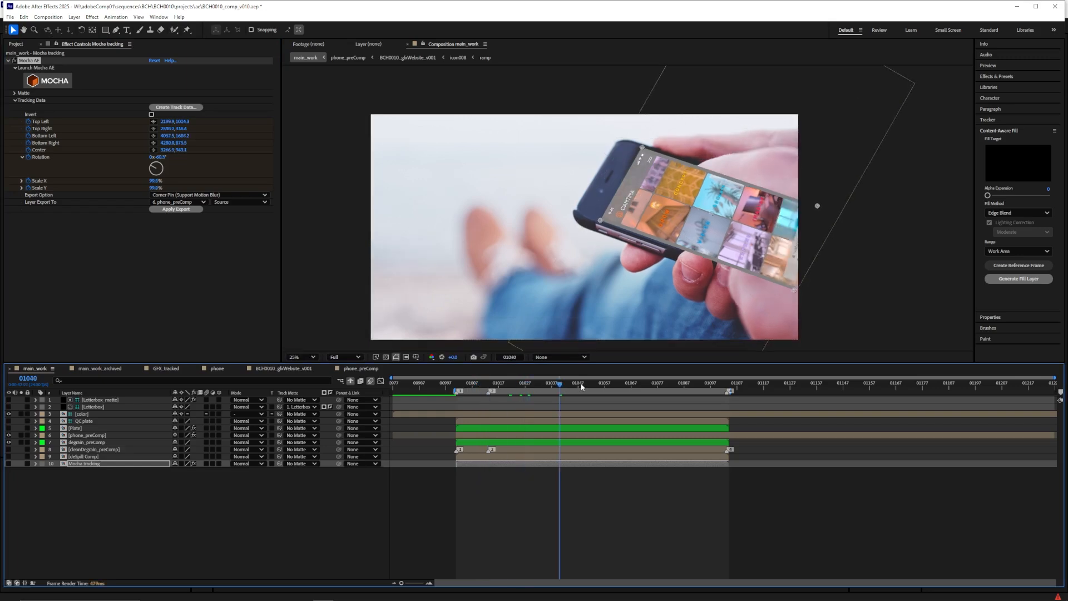
click(608, 388)
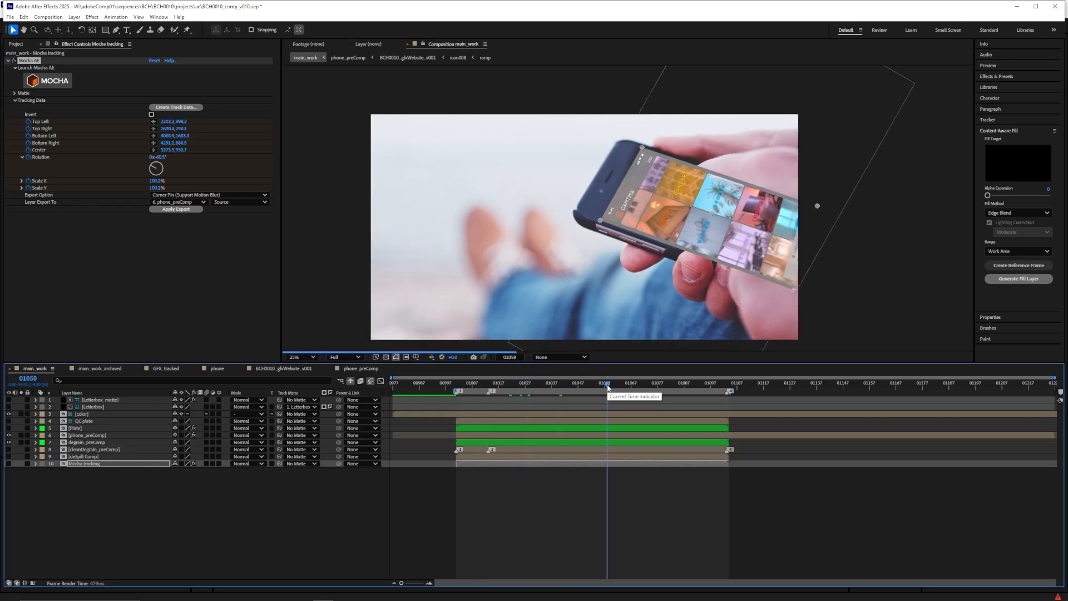
click(688, 389)
click(711, 389)
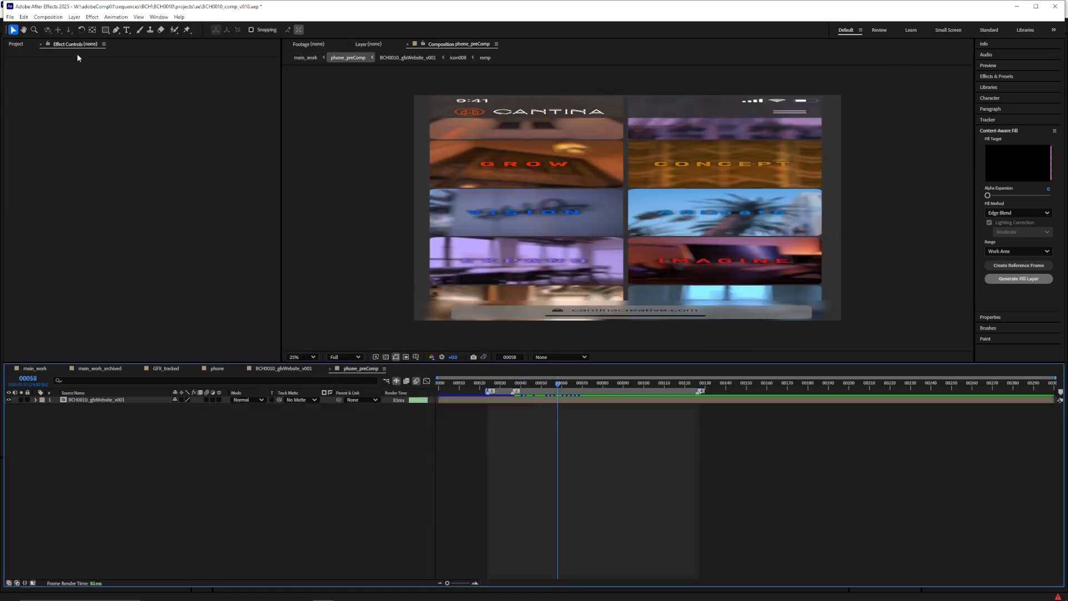
- Create a solid named checkerBoard above the website graphics in phone_preComp and match its size to the composition
click(74, 17)
mouse_move(89, 27)
click(310, 37)
text(checkerBoard)
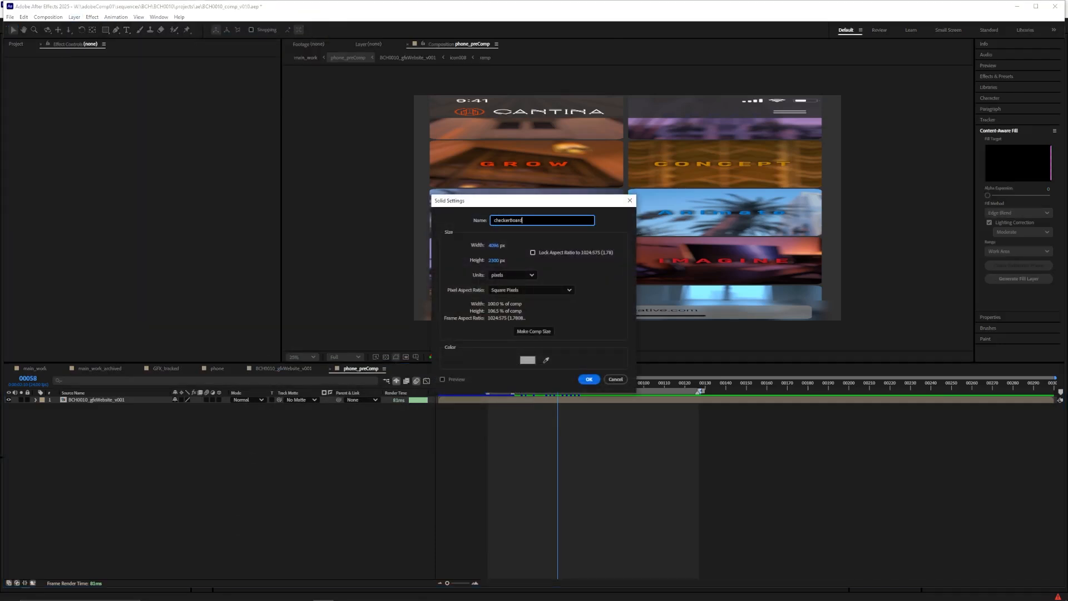
key(Return)
click(74, 17)
click(91, 37)
click(533, 320)
key(Return)
- Apply the Checkerboard effect to the checkerBoard solid with a width of 200 and the red color ff0000
key(ctrl+space)
text(check)
key(Return)
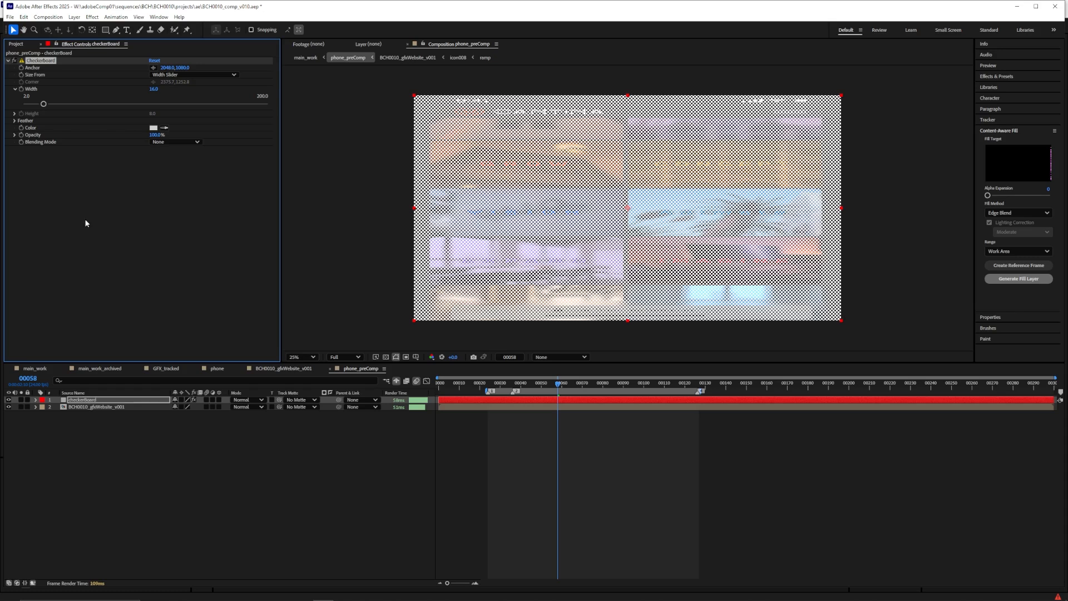
drag(53, 105, 266, 106)
key(ctrl+s)
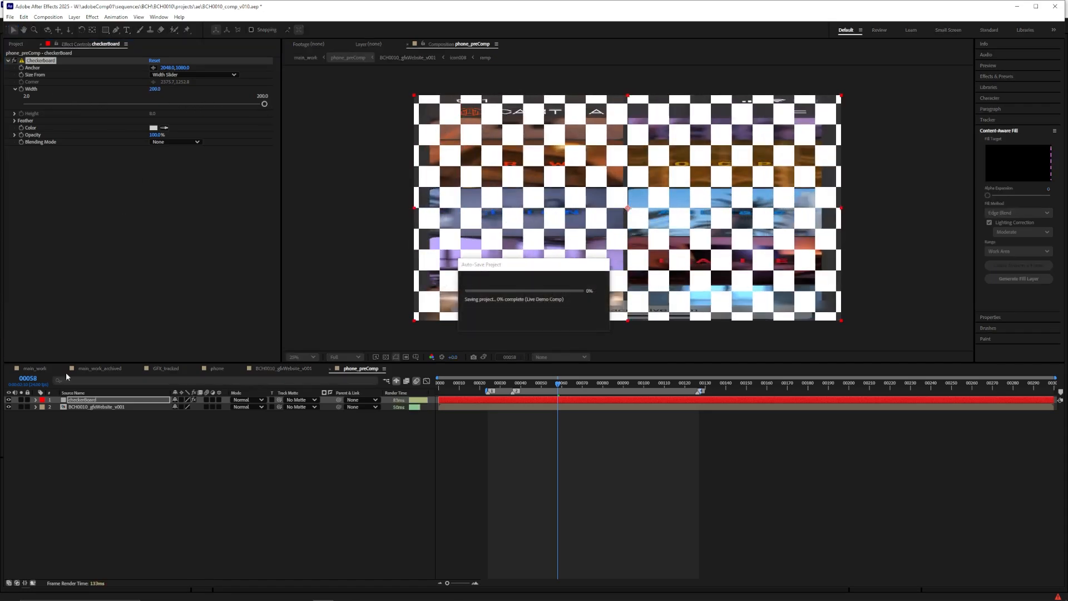
click(154, 128)
text(ff0000)
key(Return)
- Hide the website graphics beneath the checkerboard and play main_work to check how the pattern sticks to the phone
click(8, 407)
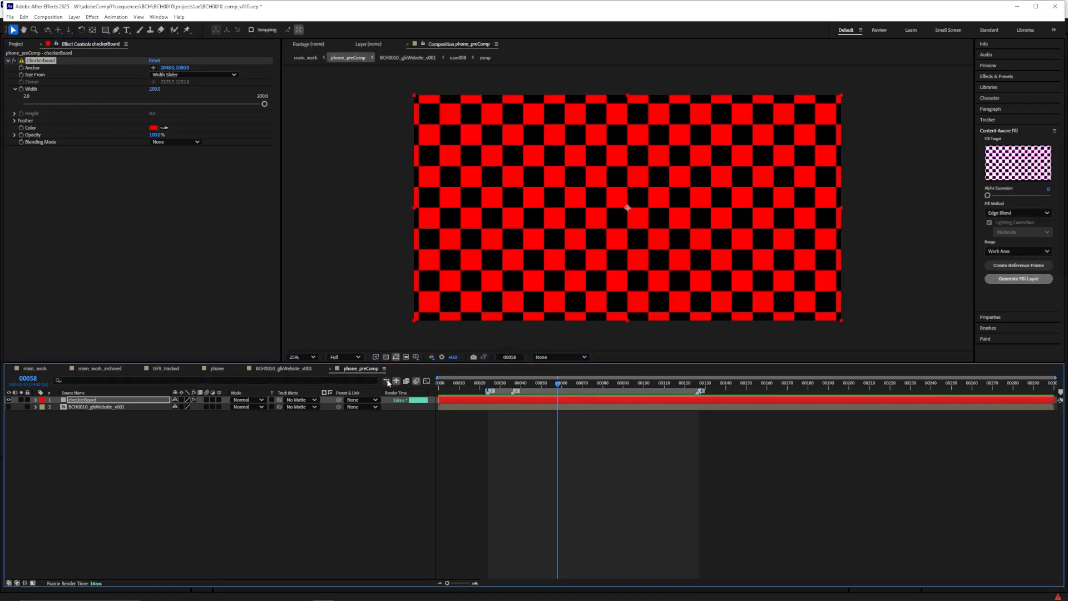
click(35, 369)
key(space)
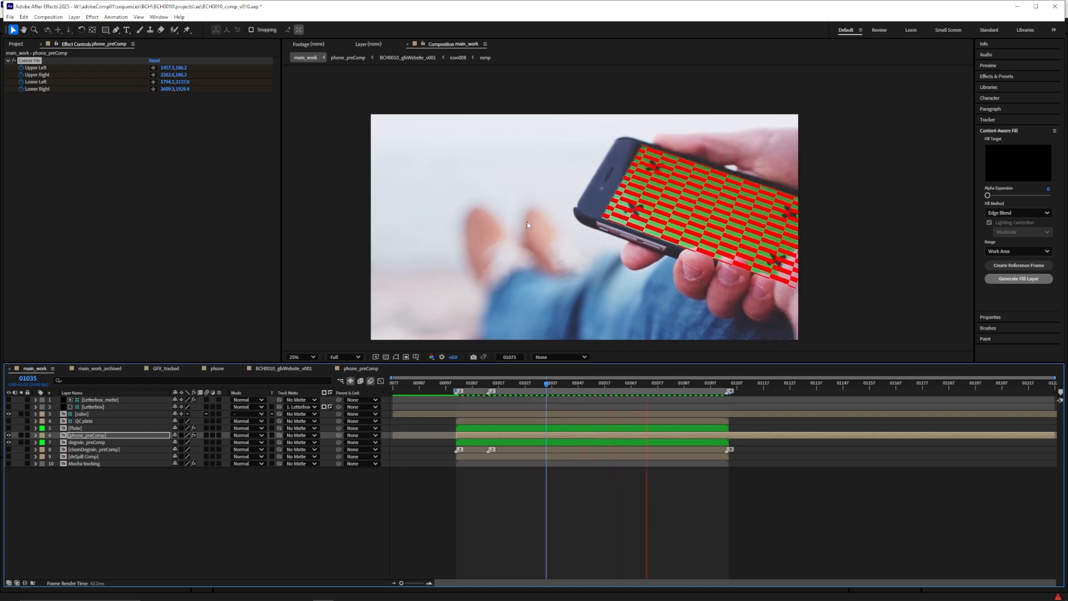
- Pre-compose the phone_preComp layer as GFX_tracked Precomp with all attributes moved into it, and give it a purple label
click(65, 436)
key(ctrl+shift+c)
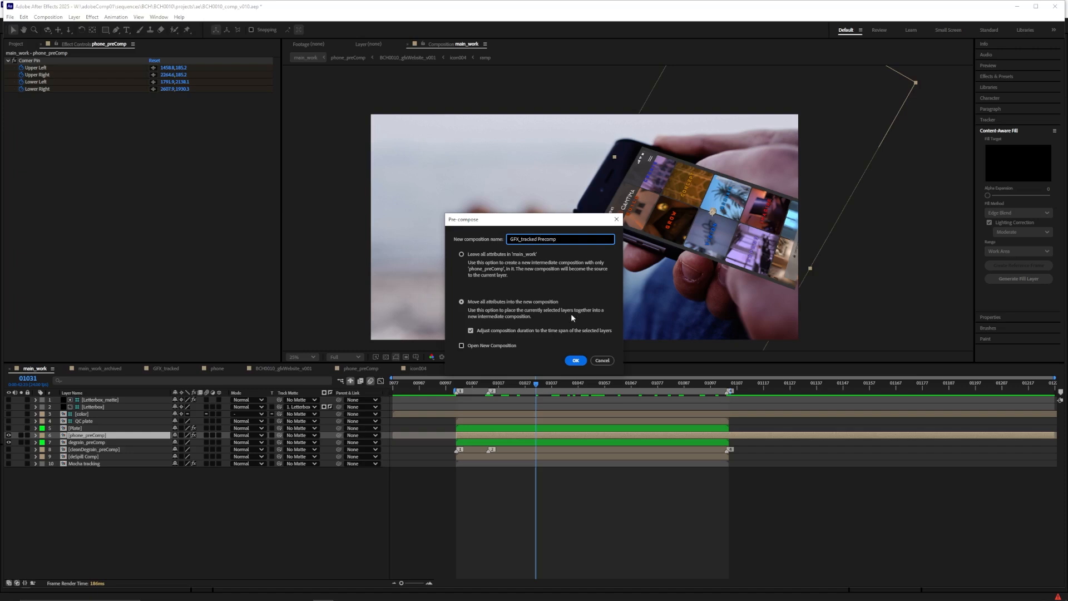
click(570, 362)
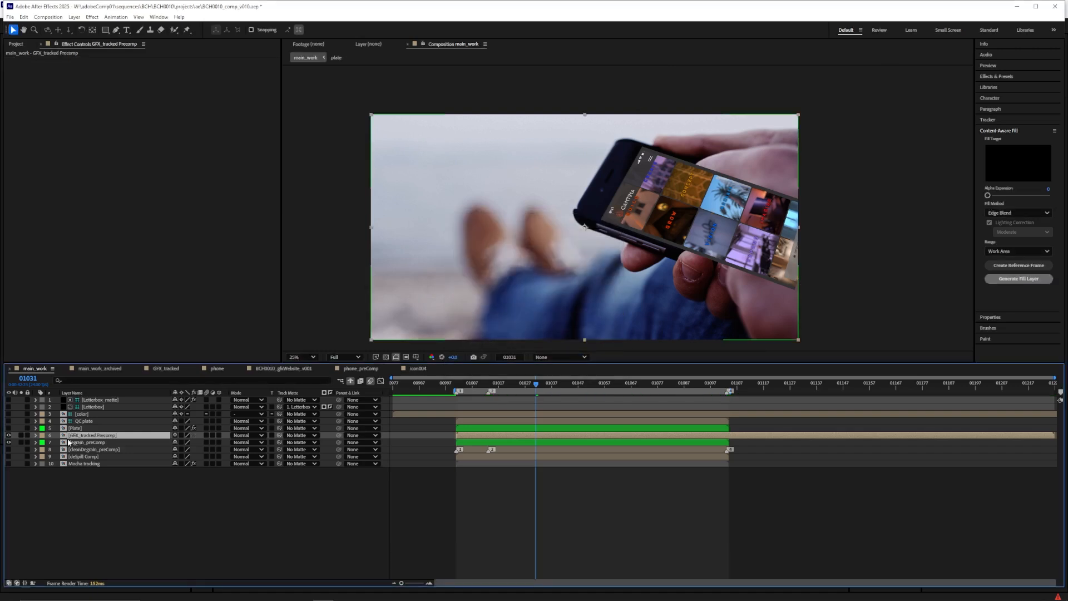
click(42, 435)
click(61, 381)
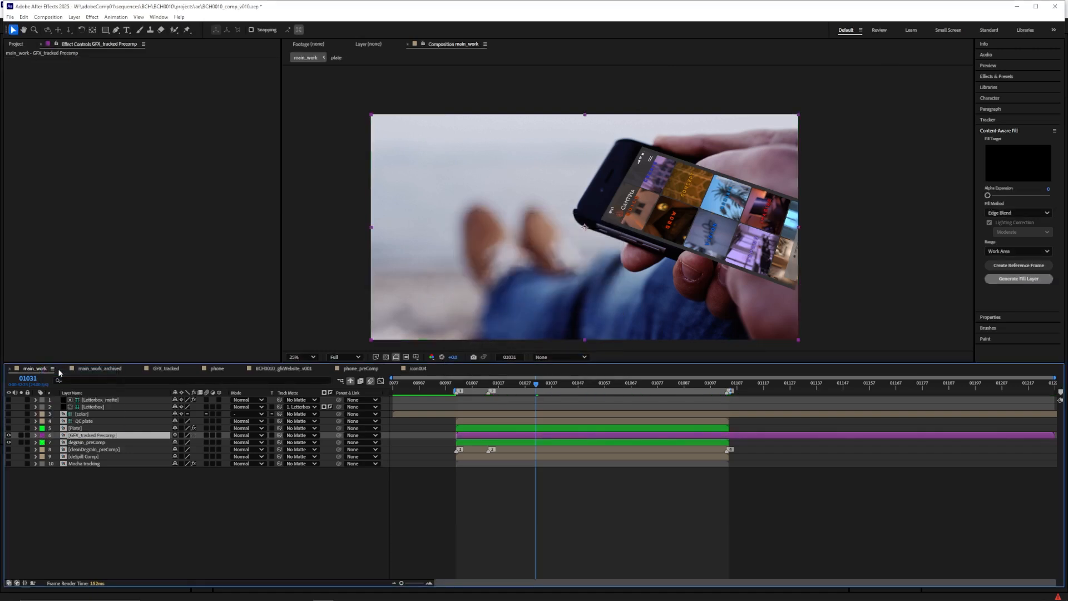
- Bring the QC plate into GFX_tracked Precomp and give the phone_GFX_preComp layer there a purple label
click(70, 428)
click(82, 421)
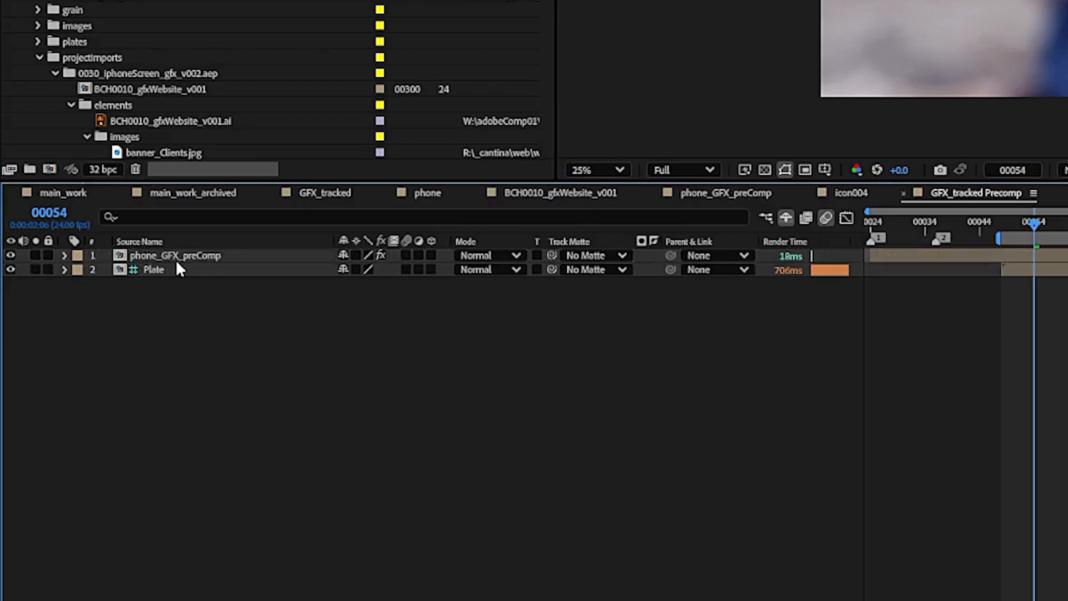
click(78, 269)
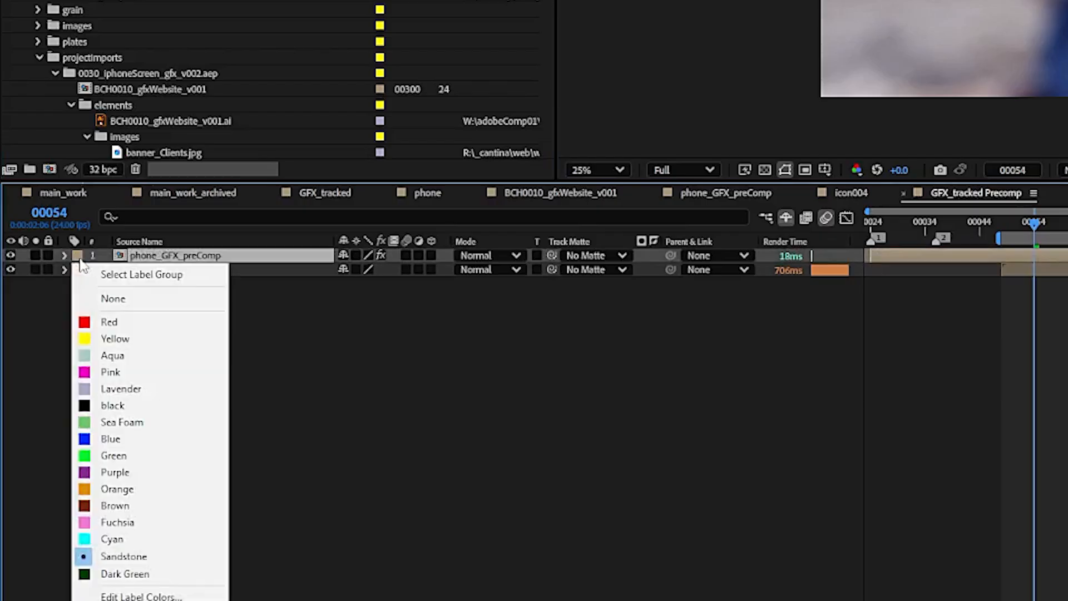
click(121, 477)
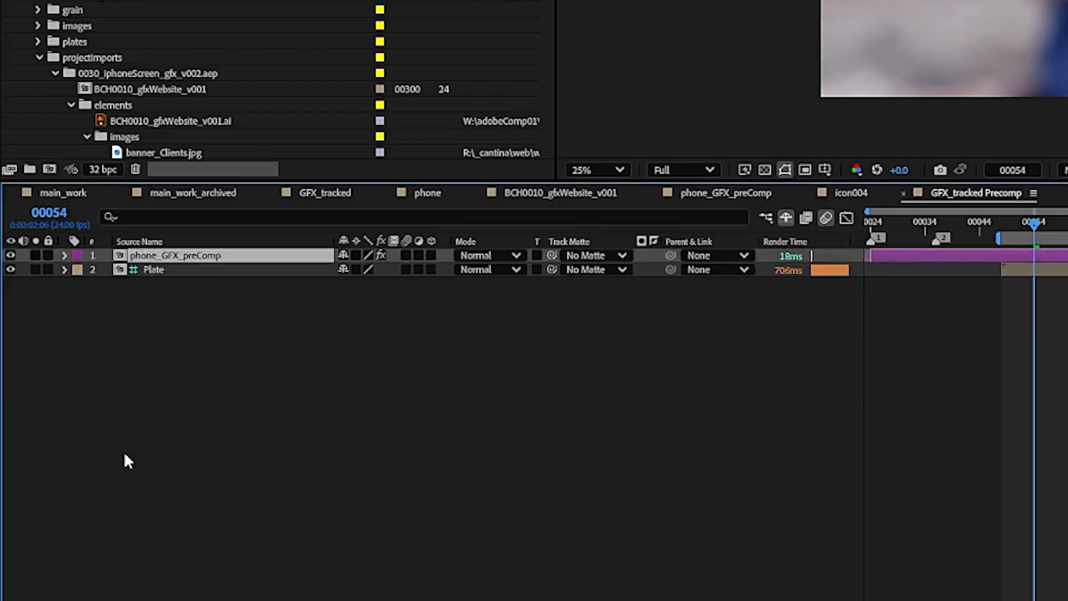
- Add two adjustment layers above phone_GFX_preComp, naming the upper one Color Grade and the lower one DoF
right_click(145, 328)
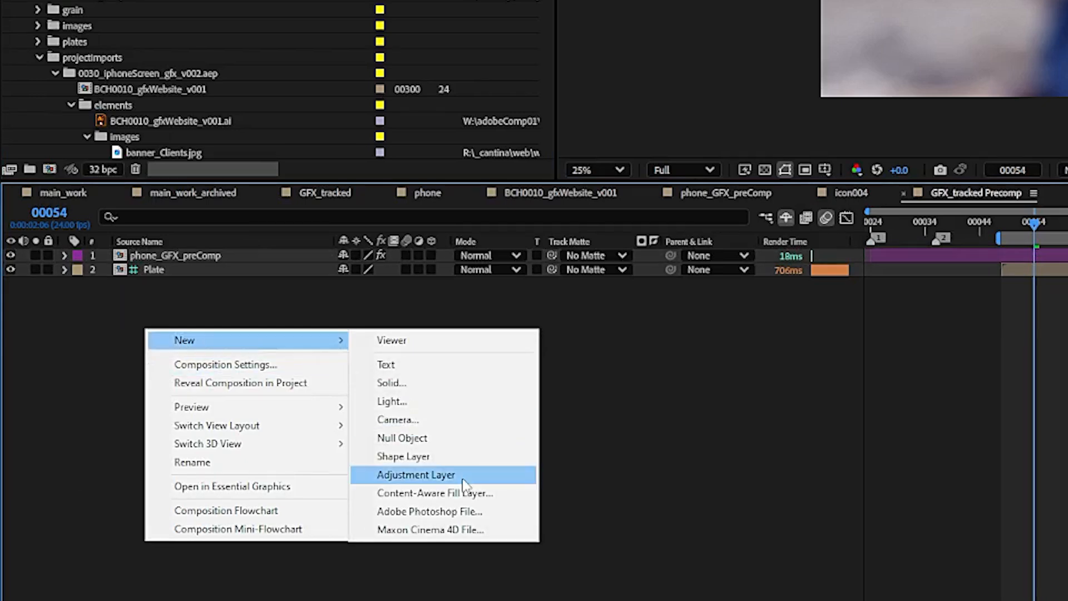
click(463, 482)
key(ctrl+d)
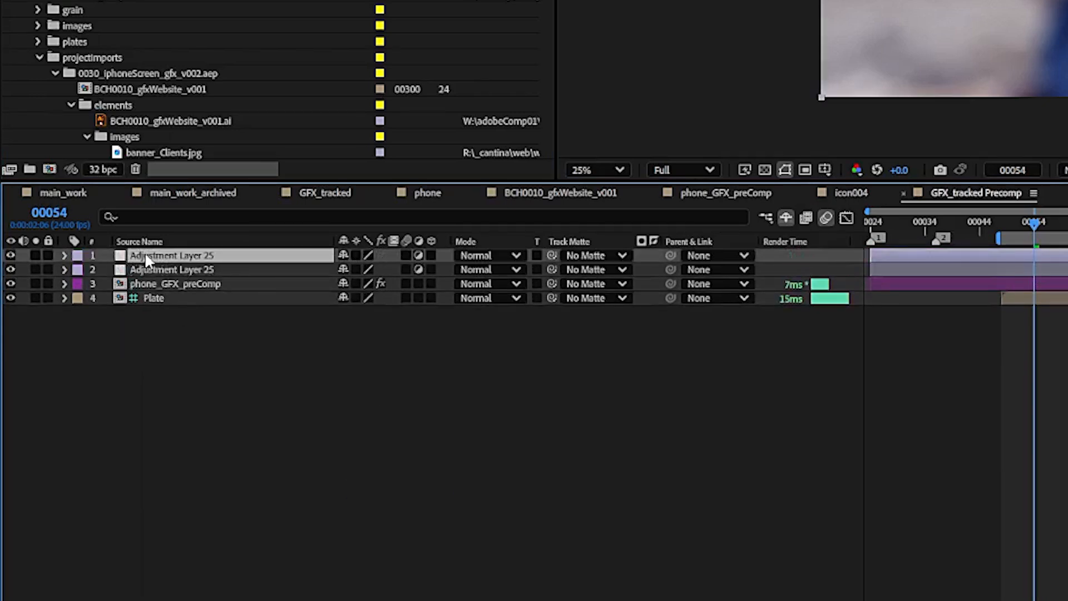
key(Return)
text(Color)
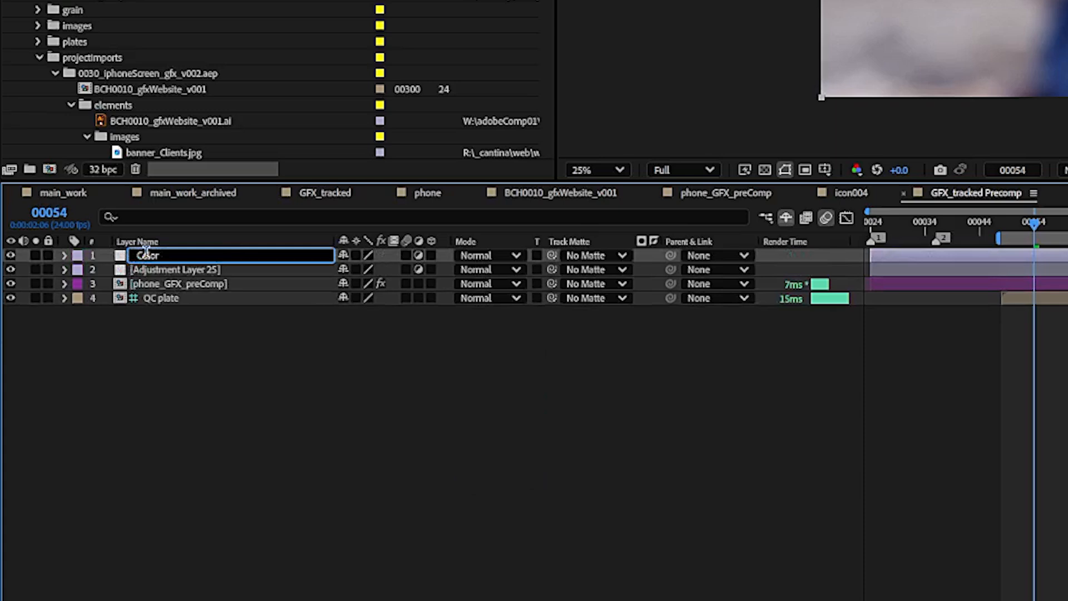
text( Grade)
click(148, 272)
key(Return)
text(Do)
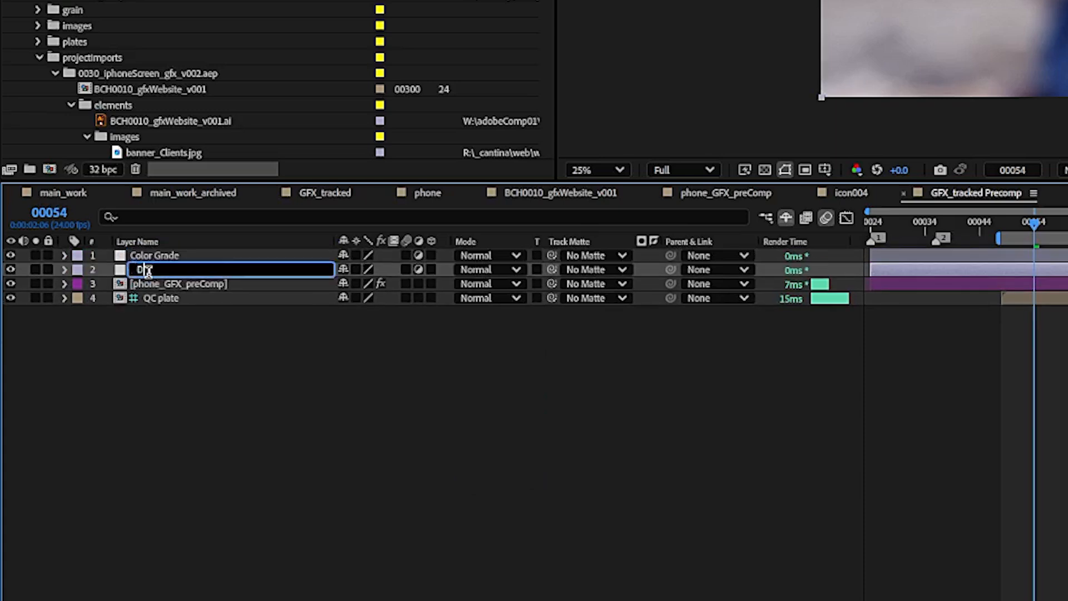
key(Return)
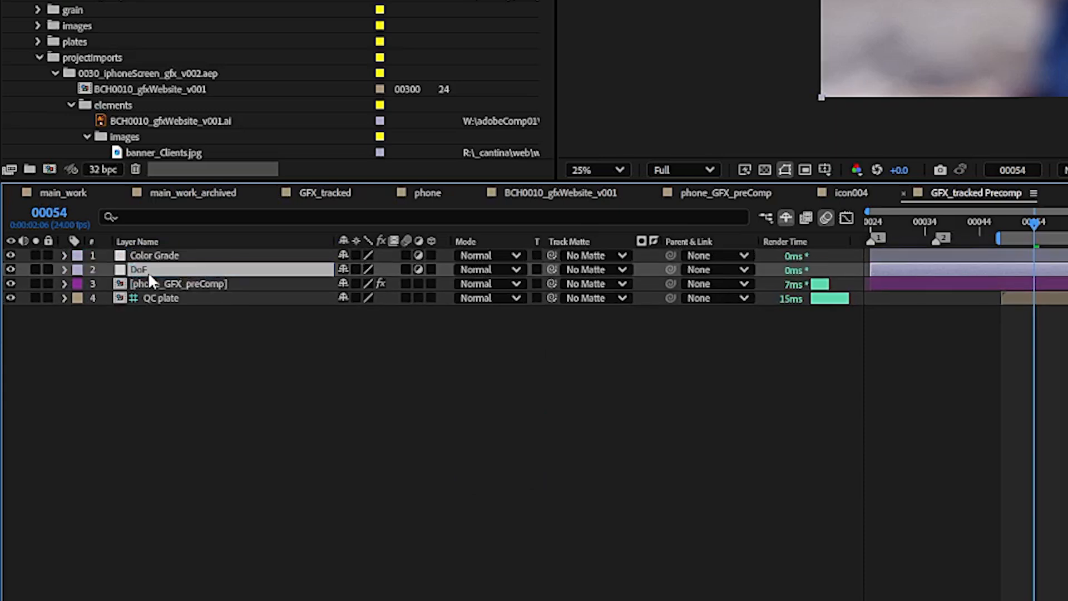
click(172, 341)
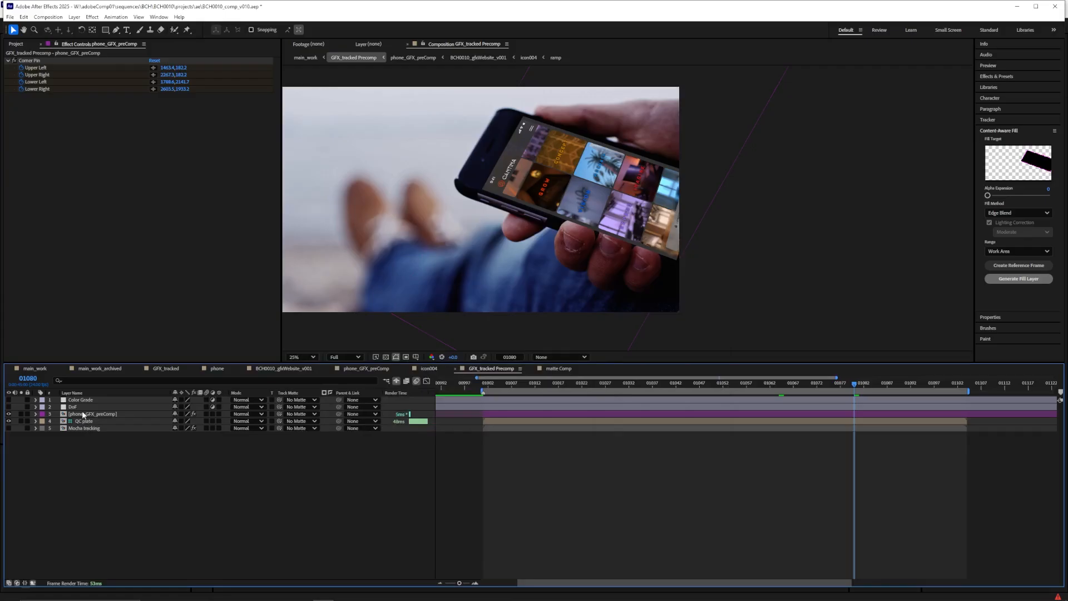
- Examine the Corner Pin on phone_GFX_preComp by previewing the tracked screen at several frames
click(83, 415)
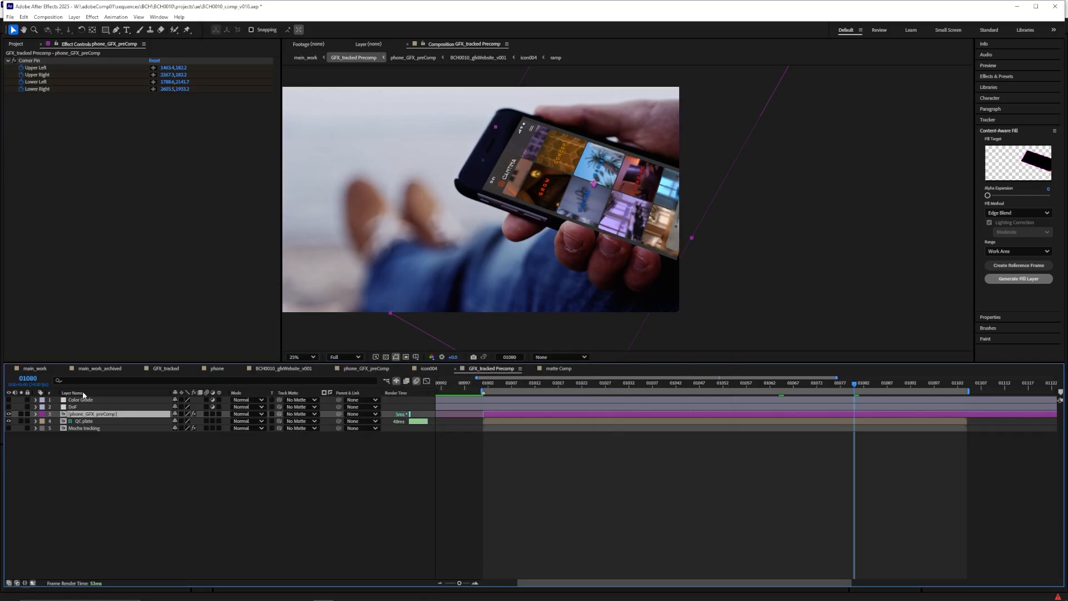
click(37, 61)
click(649, 383)
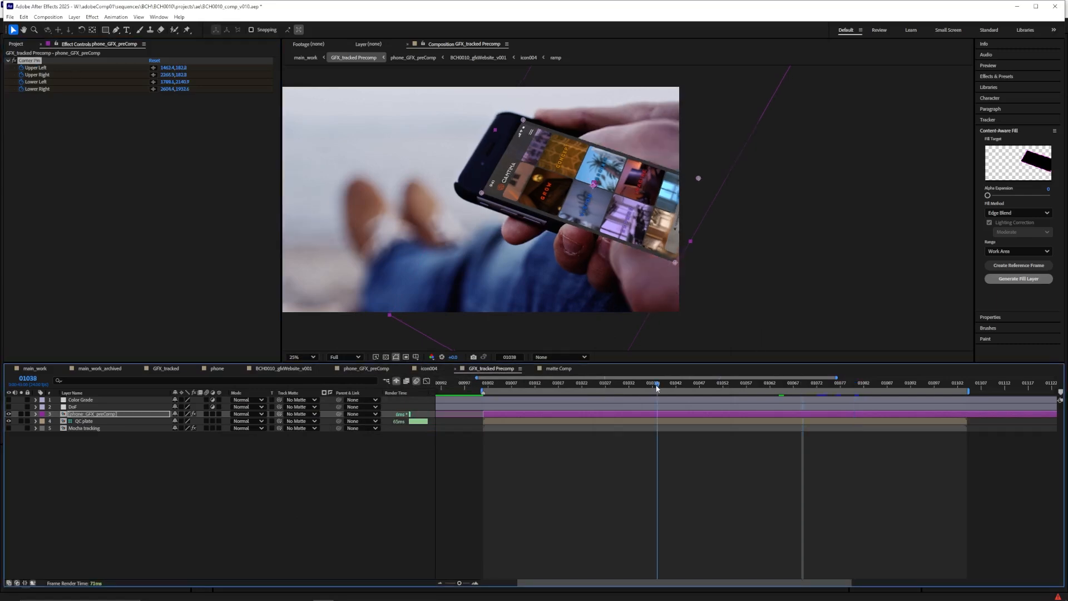
click(616, 390)
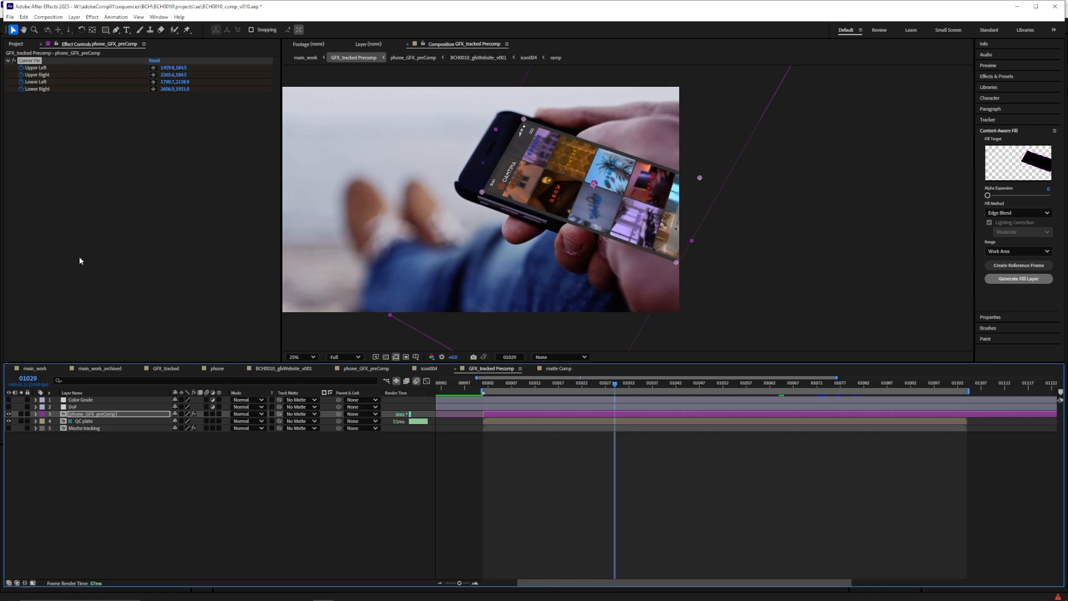
- Launch Mocha AE from the effect on the Mocha tracking layer and dismiss its welcome message
key(F3)
click(84, 428)
key(F3)
click(48, 81)
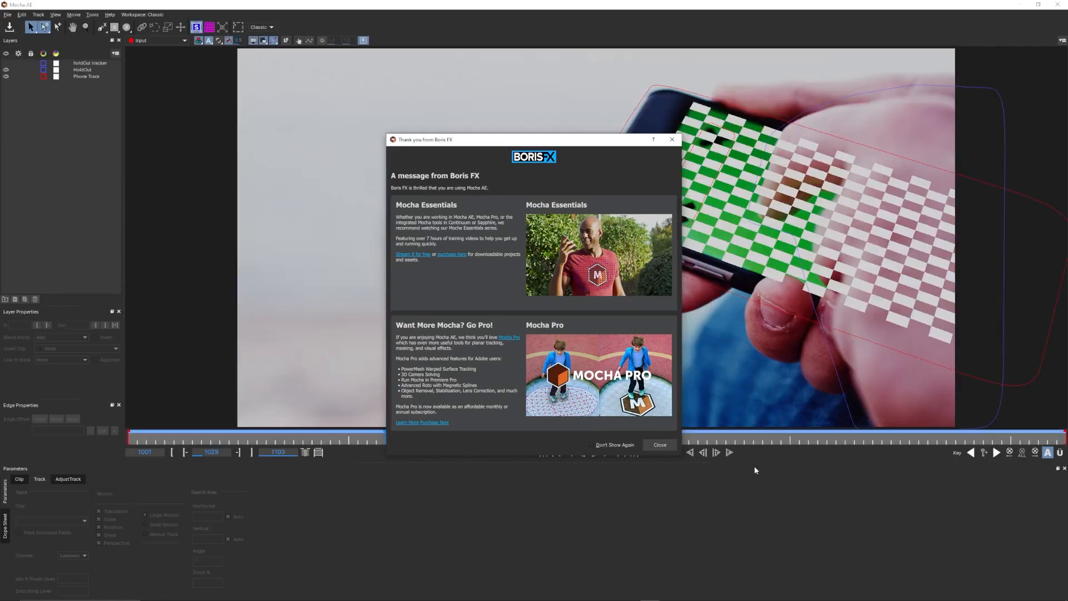
click(662, 446)
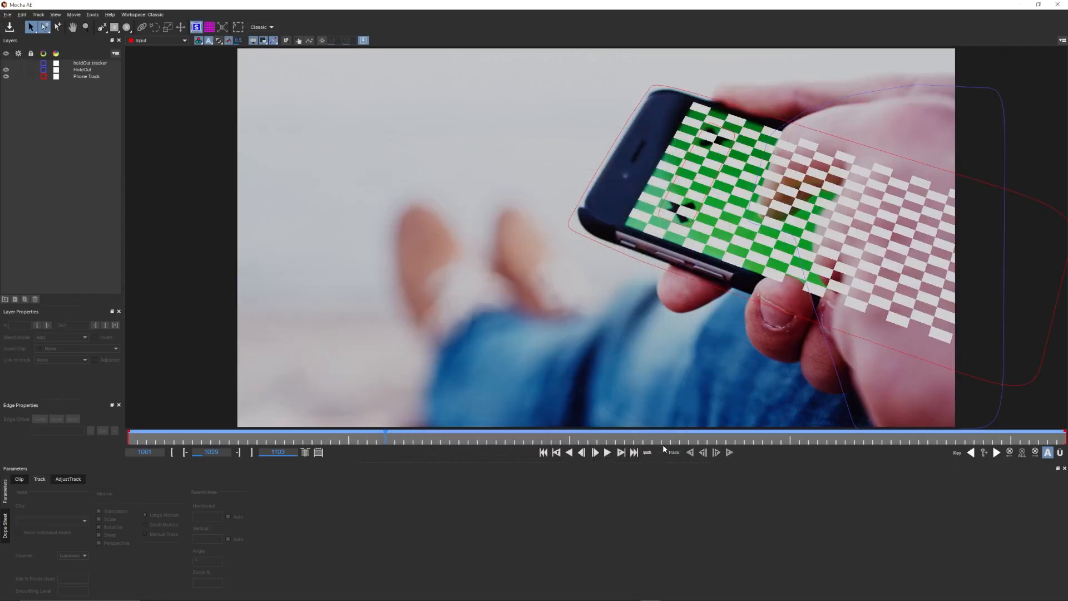
- Set the insert clip of the Phone Track layer to None, check another frame and return to After Effects
click(80, 76)
click(75, 479)
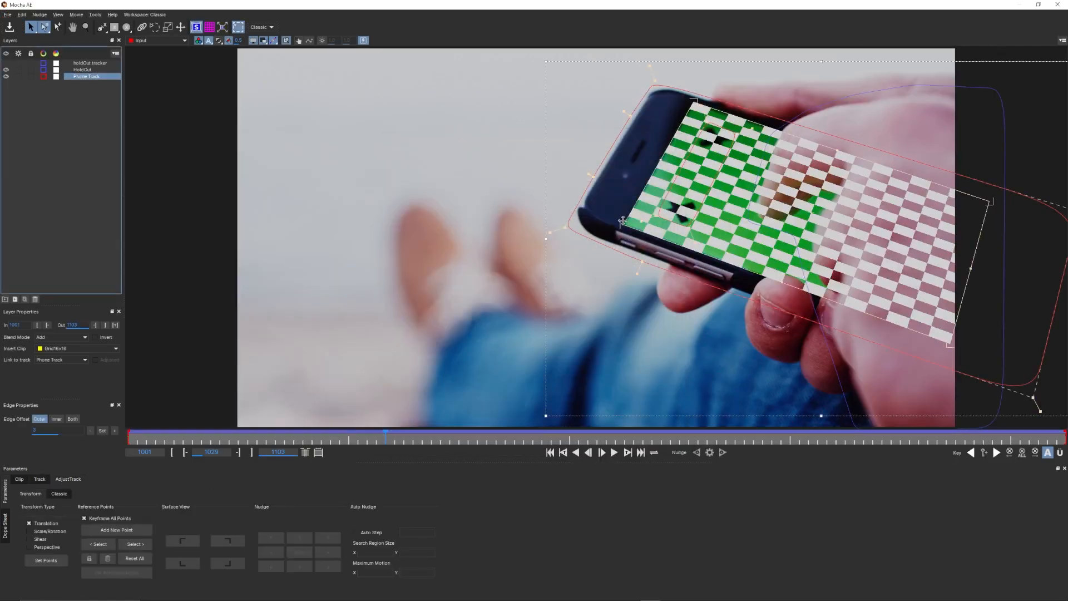
click(55, 351)
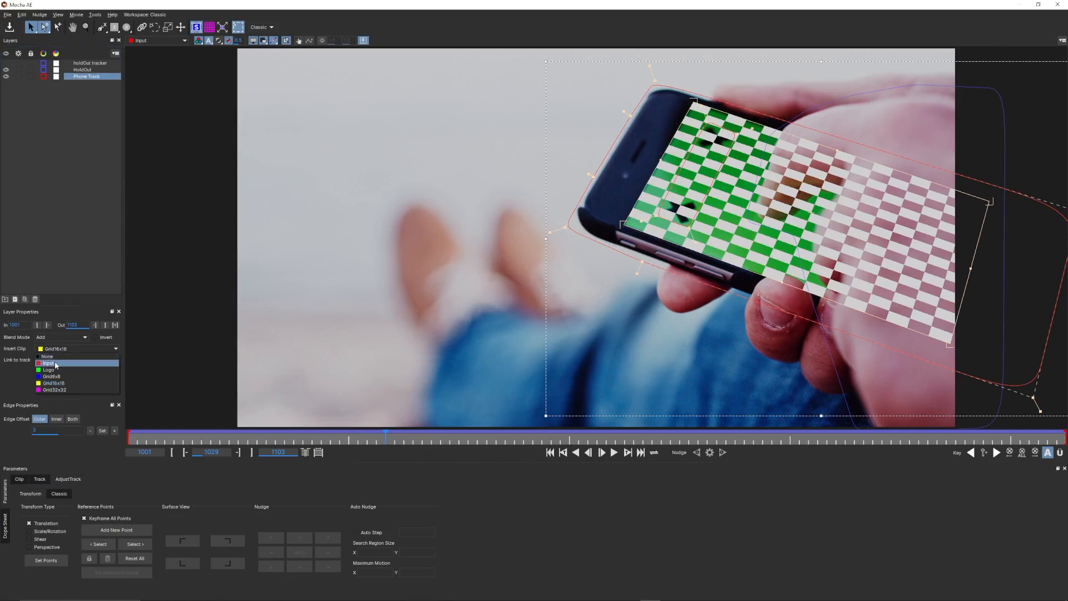
click(57, 360)
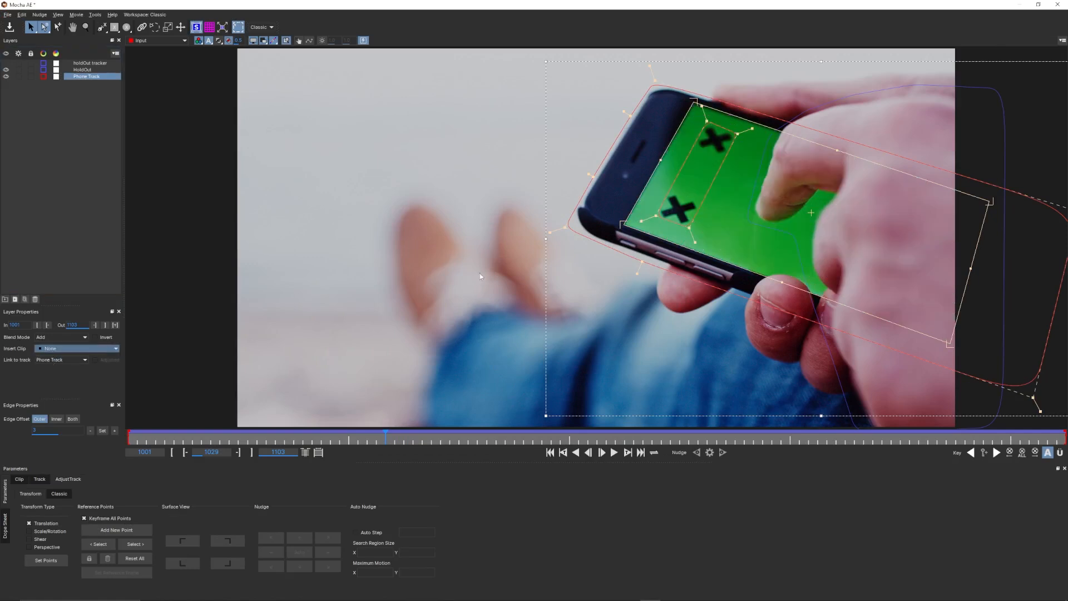
click(686, 444)
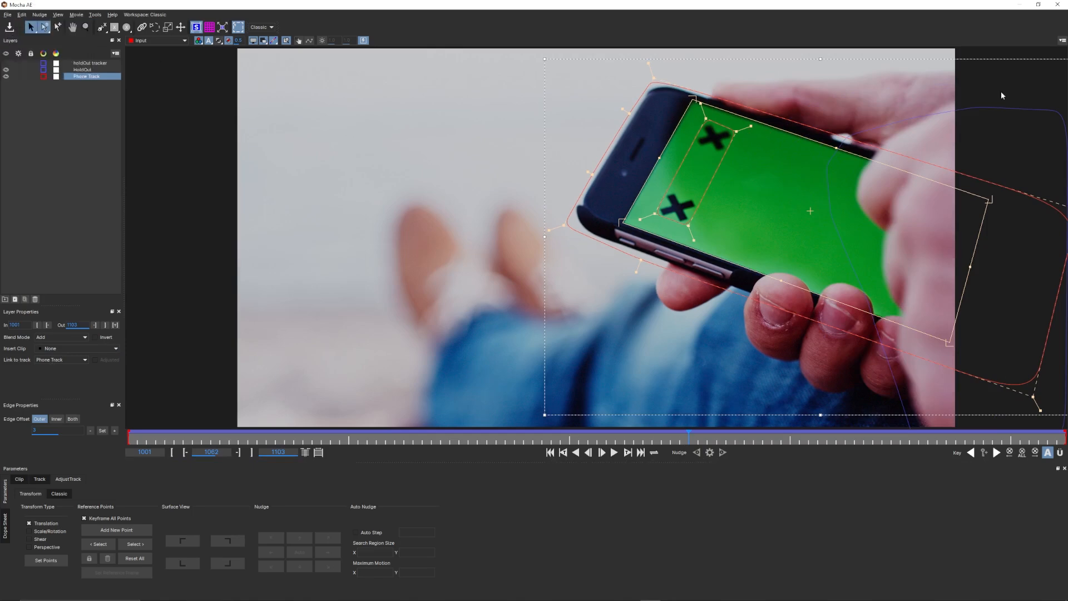
click(1058, 5)
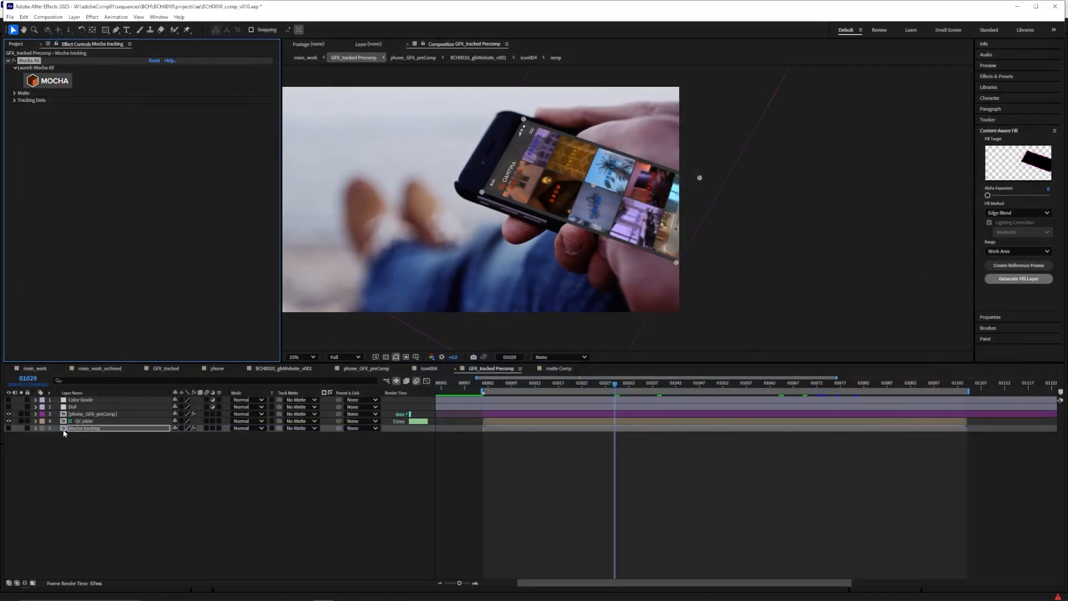
- Apply the CC Power Pin effect to the phone_GFX_preComp layer
click(76, 414)
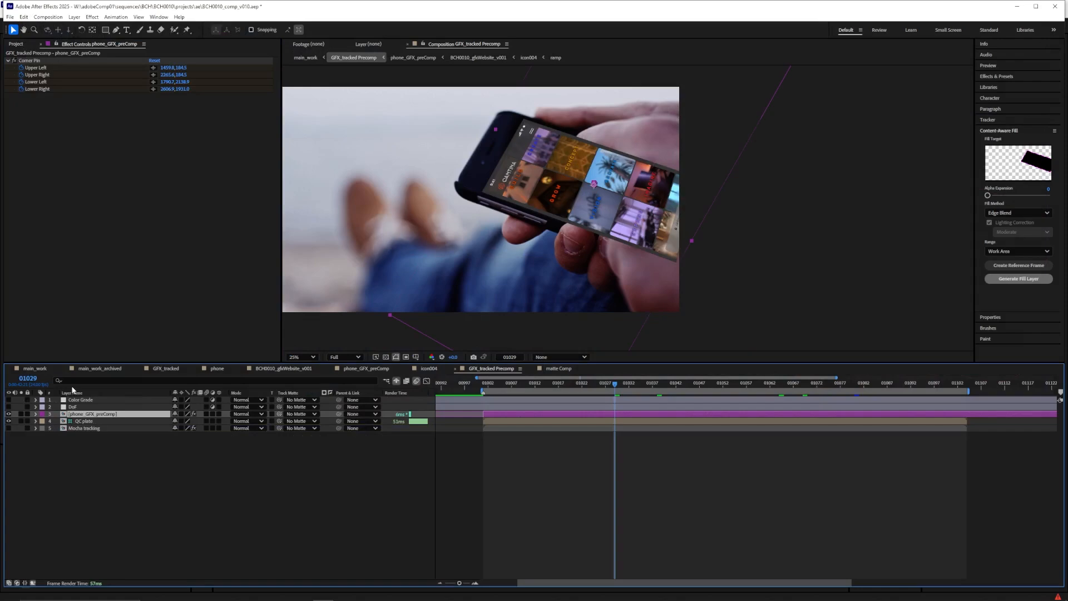
key(ctrl+space)
text(pin)
key(Return)
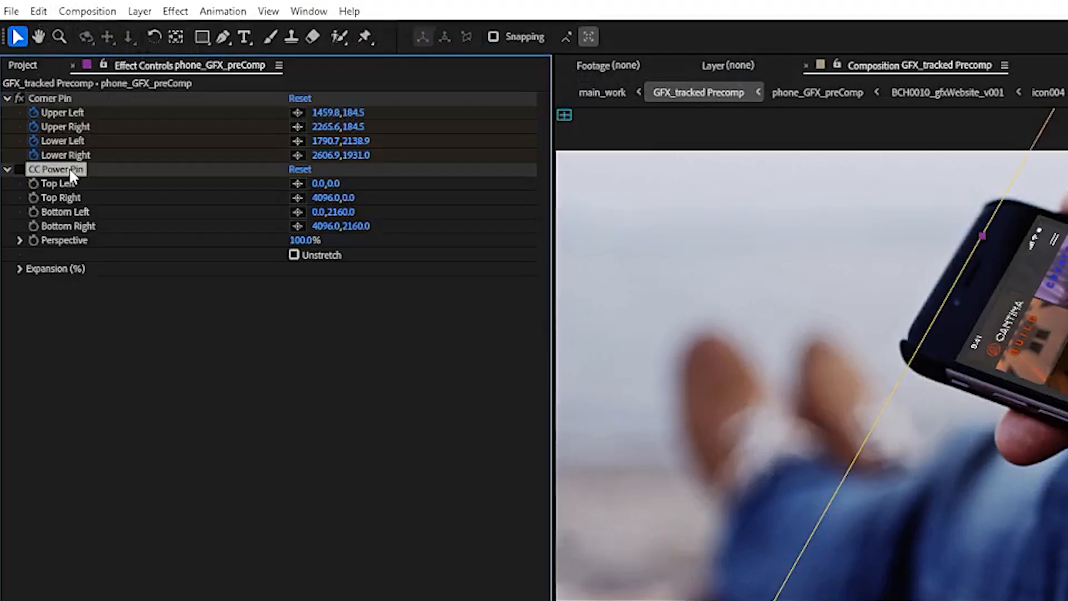
- Zero out the CC Power Pin's Top Right, Bottom Left and Bottom Right coordinates so every corner is at 0,0
click(324, 198)
text(0)
click(344, 213)
text(0)
click(362, 226)
text(0)
click(324, 226)
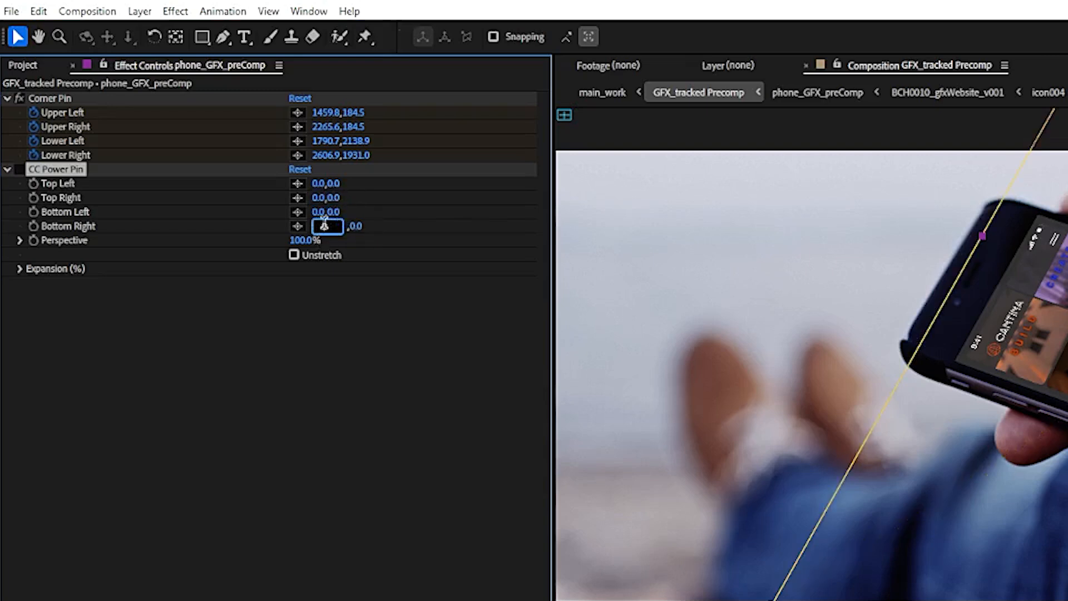
click(318, 351)
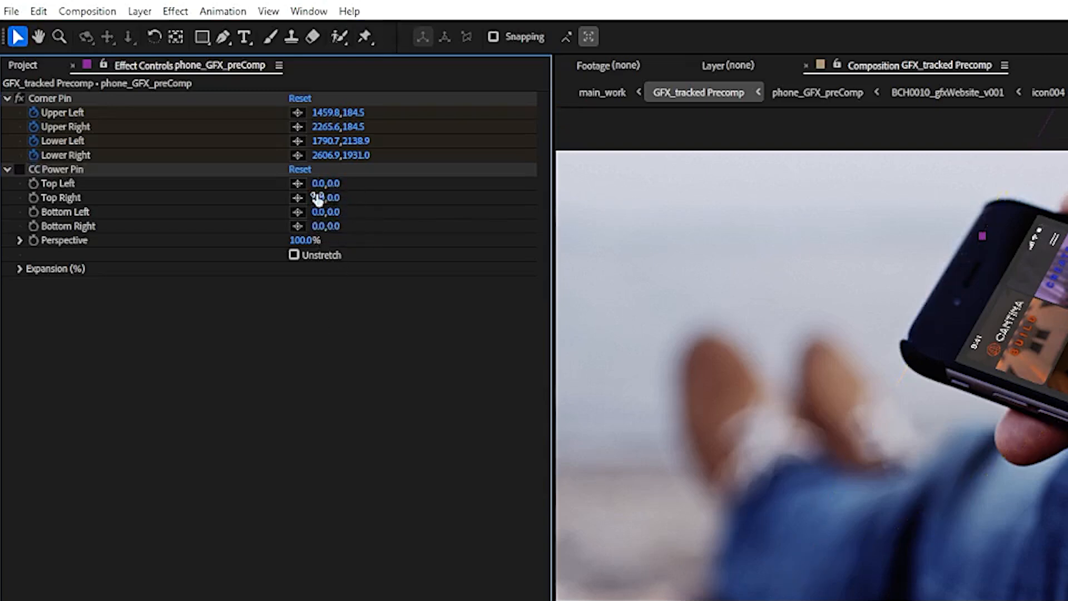
- Link CC Power Pin's Top Left and Top Right by expression to Corner Pin's Upper Left and Upper Right
click(65, 170)
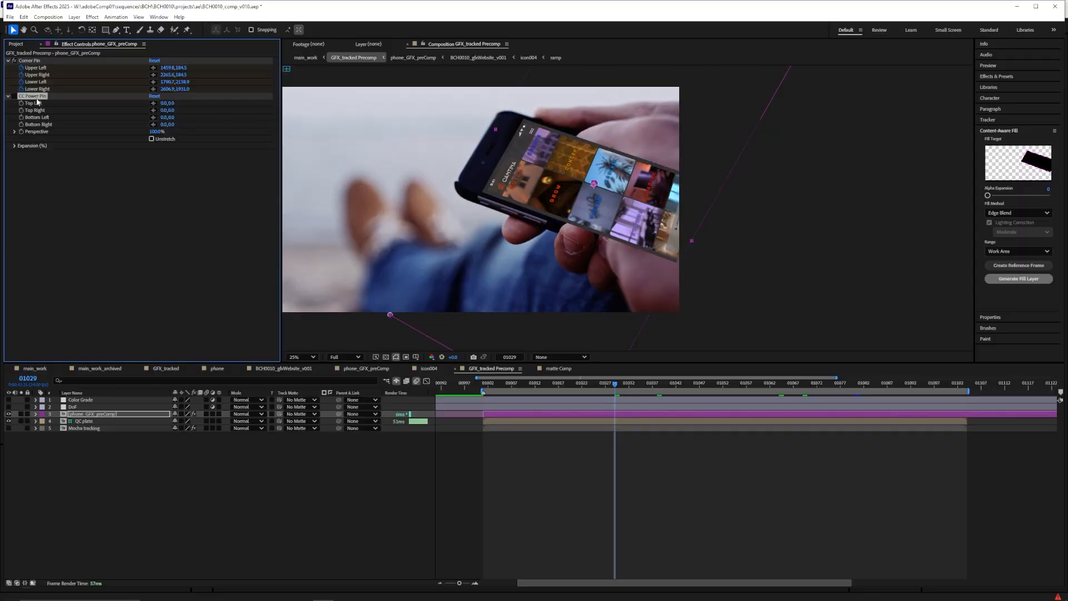
click(36, 414)
click(50, 471)
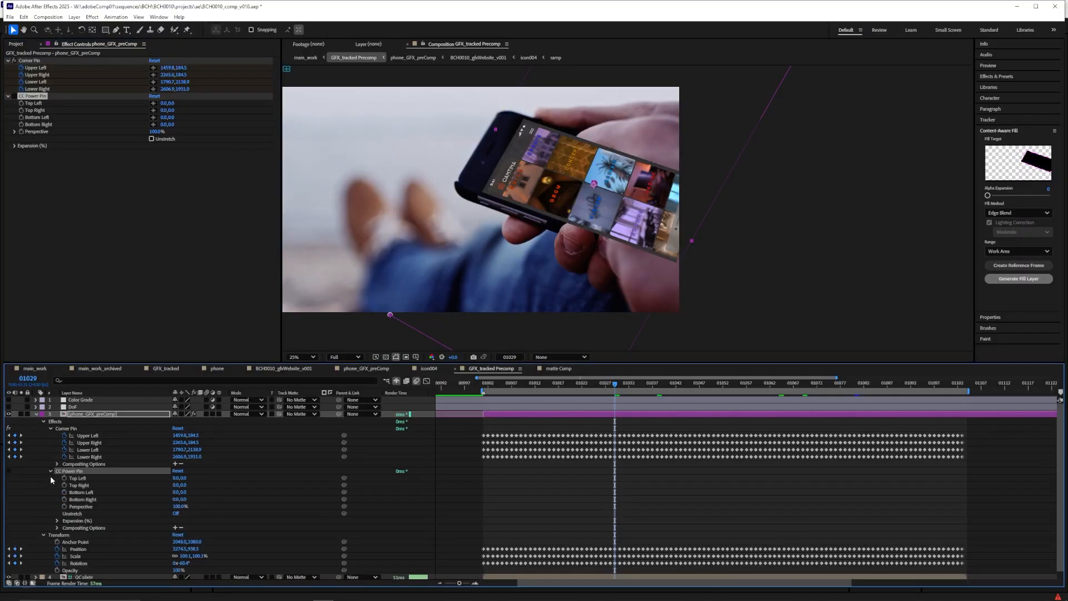
alt+click(64, 478)
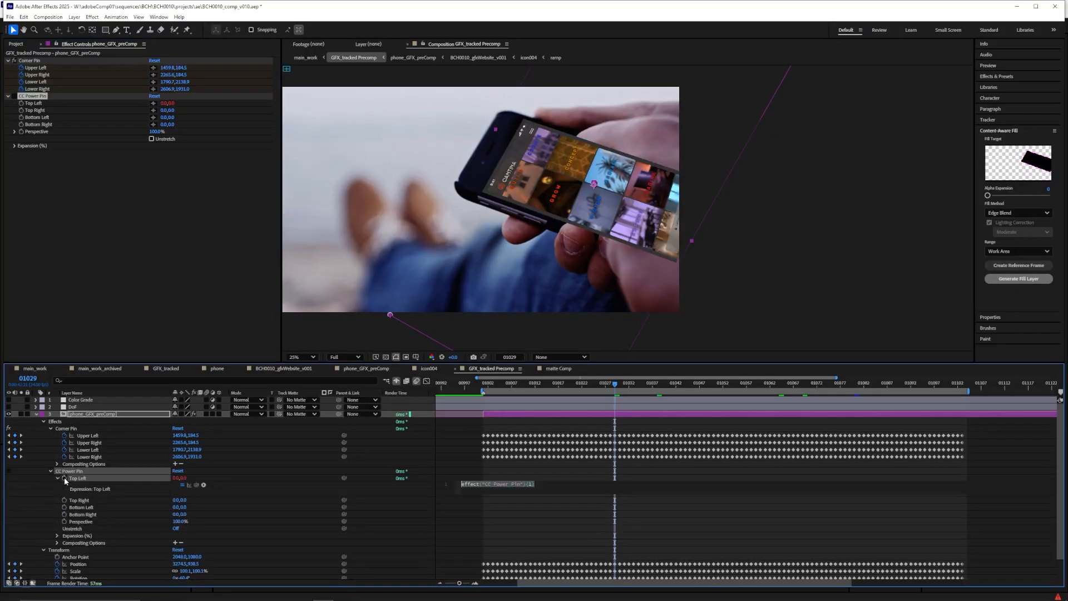
drag(195, 485, 97, 438)
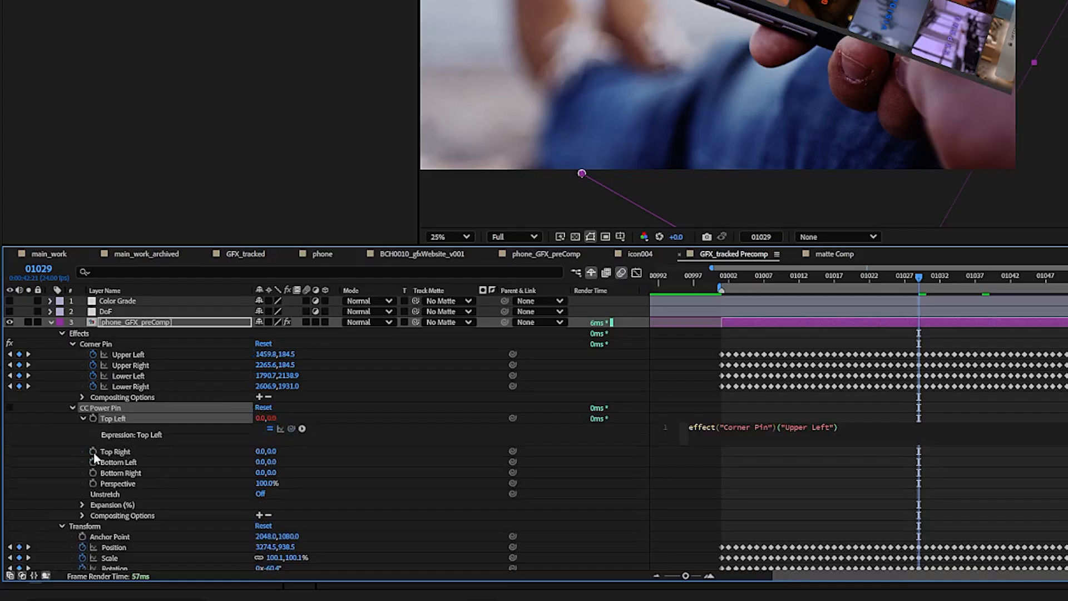
alt+click(64, 500)
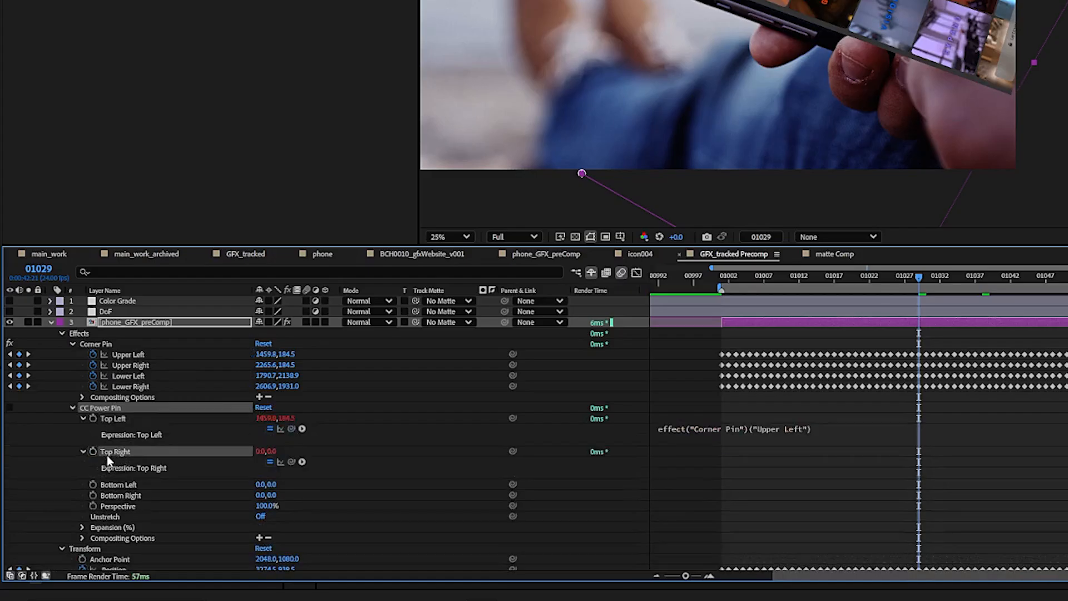
drag(291, 461, 144, 365)
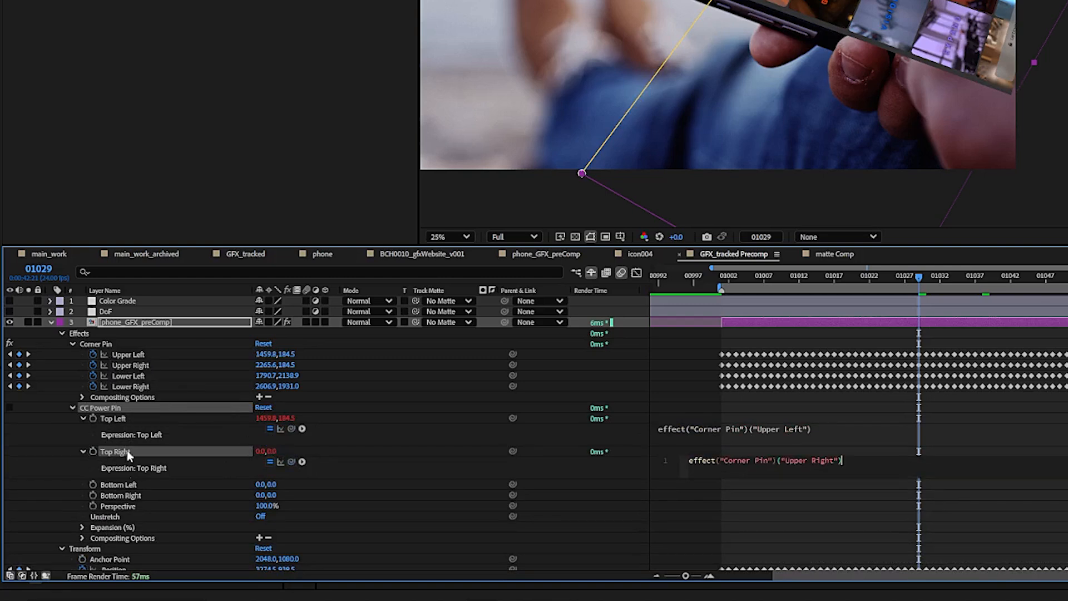
- Link CC Power Pin's Bottom Left and Bottom Right by expression to Corner Pin's Lower Left and Lower Right
click(125, 490)
alt+click(93, 484)
drag(291, 495, 143, 376)
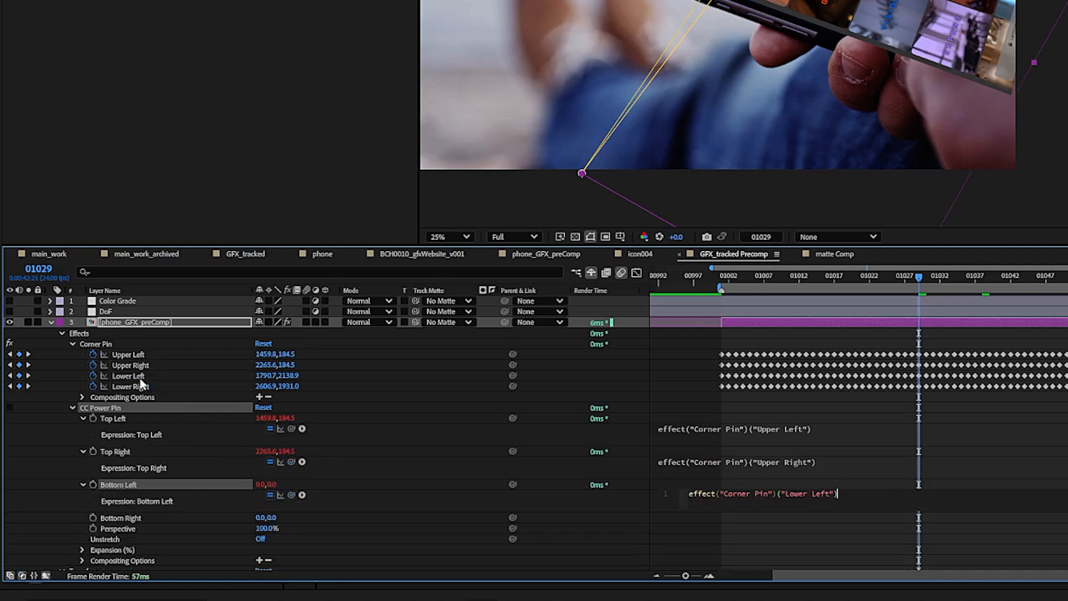
click(97, 519)
alt+click(93, 517)
drag(291, 528, 144, 389)
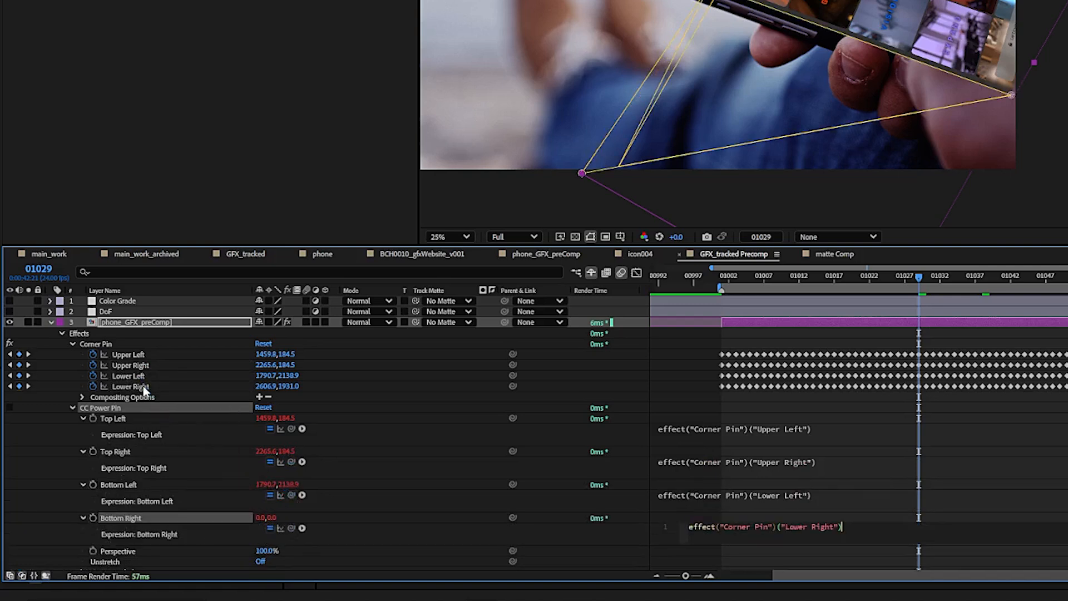
click(903, 428)
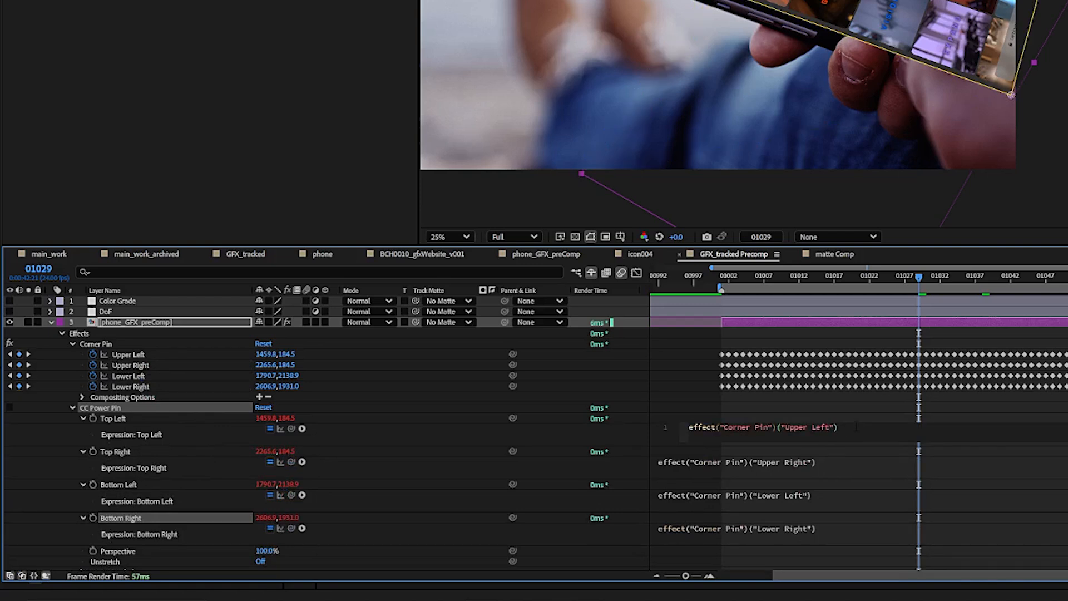
- Append +value to the expressions of CC Power Pin's Top Left and Top Right corners
text(+value)
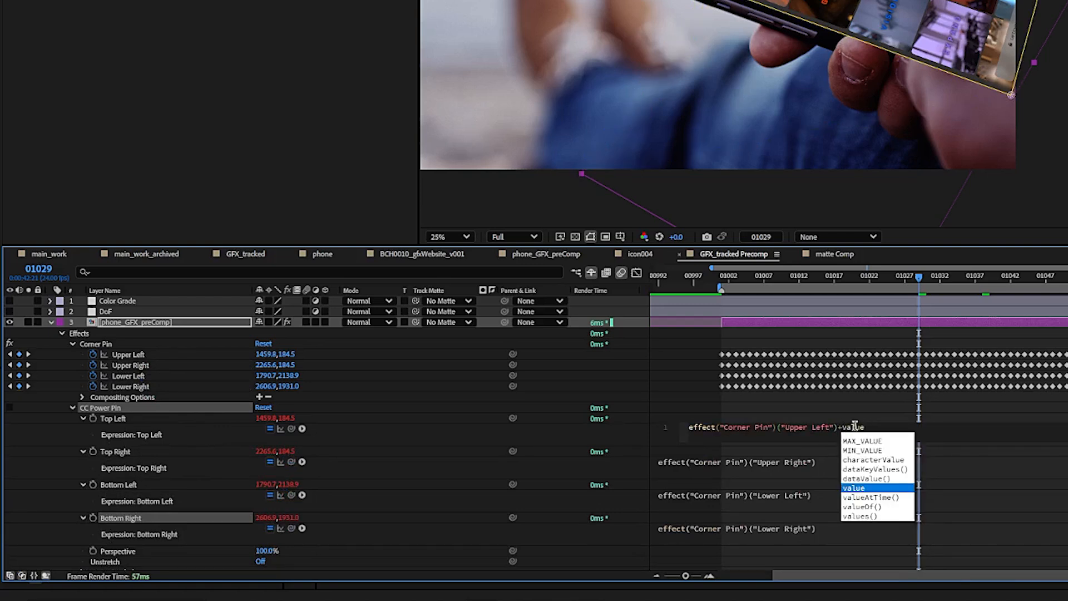
key(shift+Left)
key(shift+Left)
key(shift+Left)
key(shift+Left)
key(shift+Left)
key(shift+Left)
key(ctrl+c)
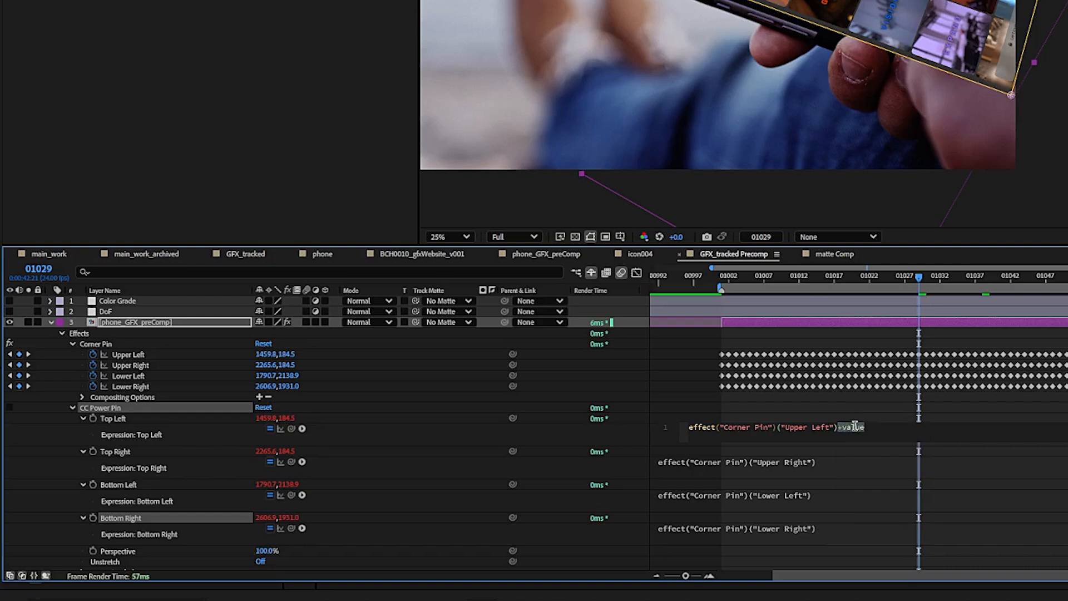
click(857, 460)
click(857, 460)
key(ctrl+v)
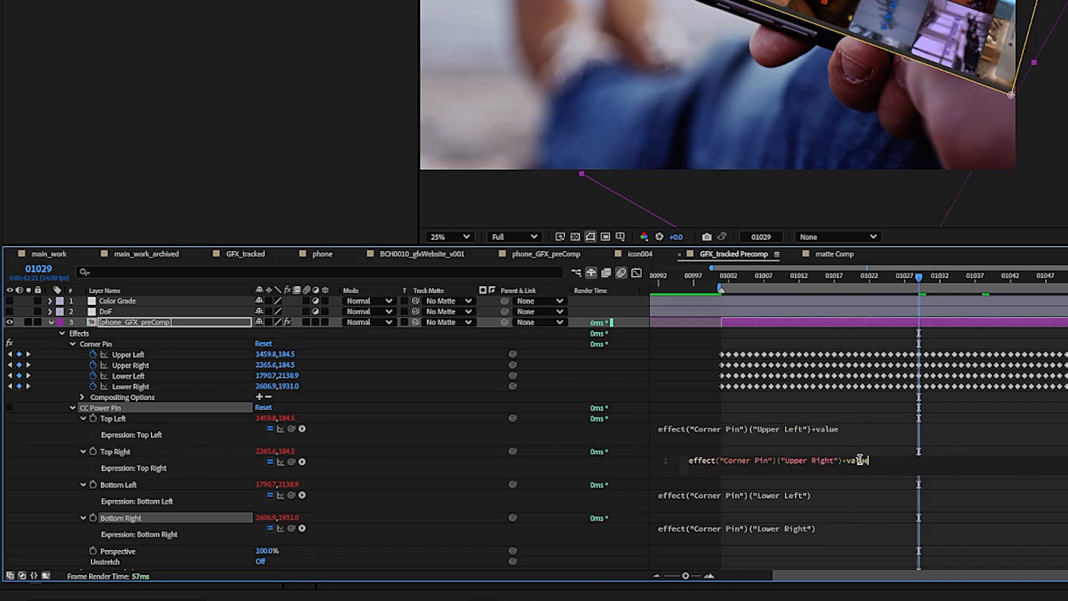
key(KP_Enter)
- Append +value to the expressions of CC Power Pin's Bottom Left and Bottom Right corners
click(839, 490)
click(857, 494)
key(ctrl+v)
key(KP_Enter)
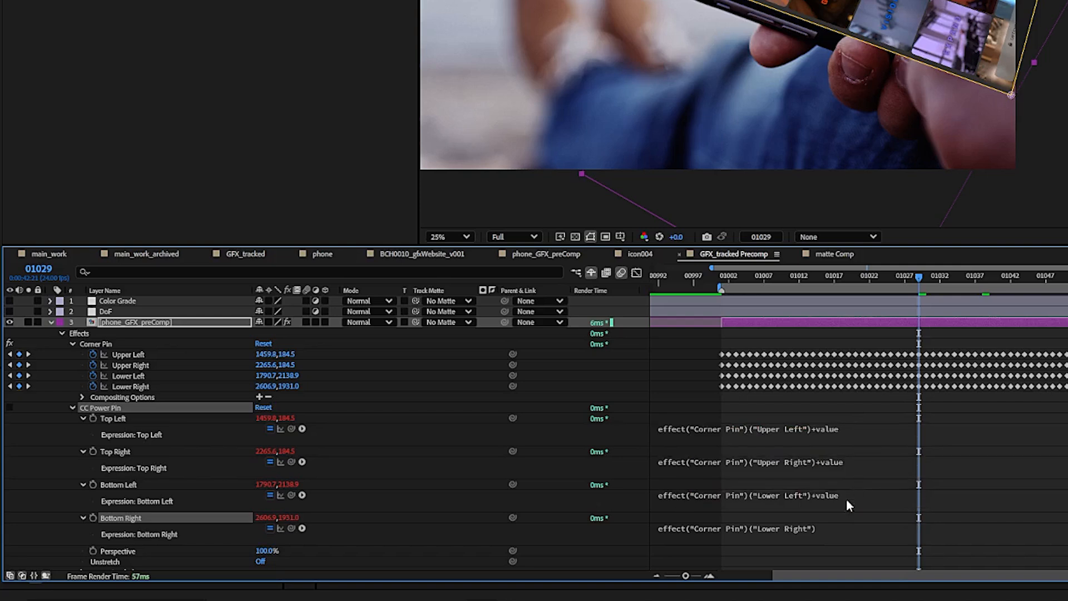
click(840, 526)
click(852, 526)
key(ctrl+v)
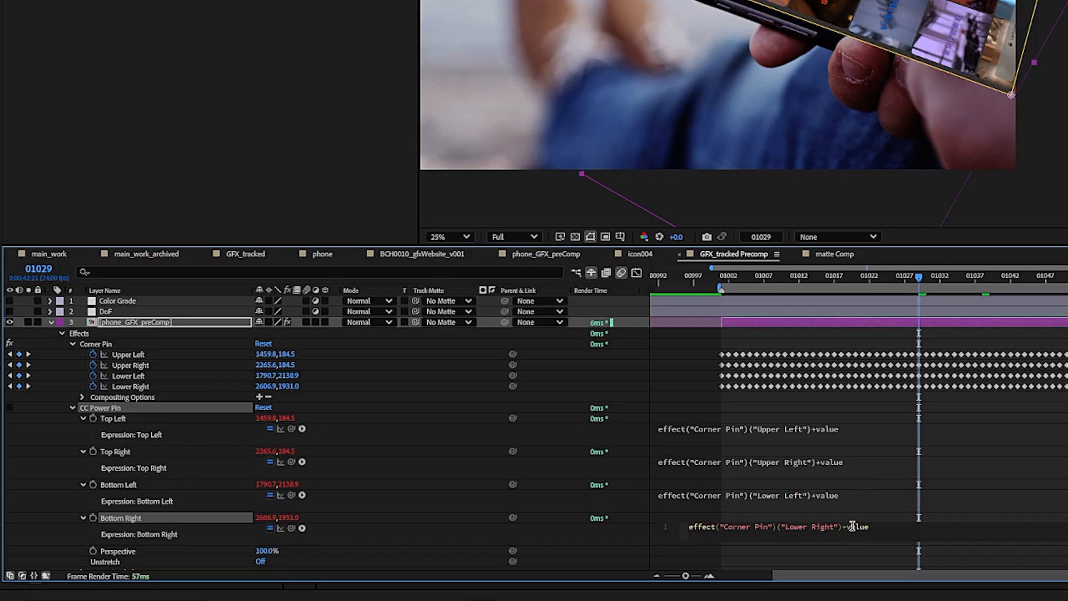
key(KP_Enter)
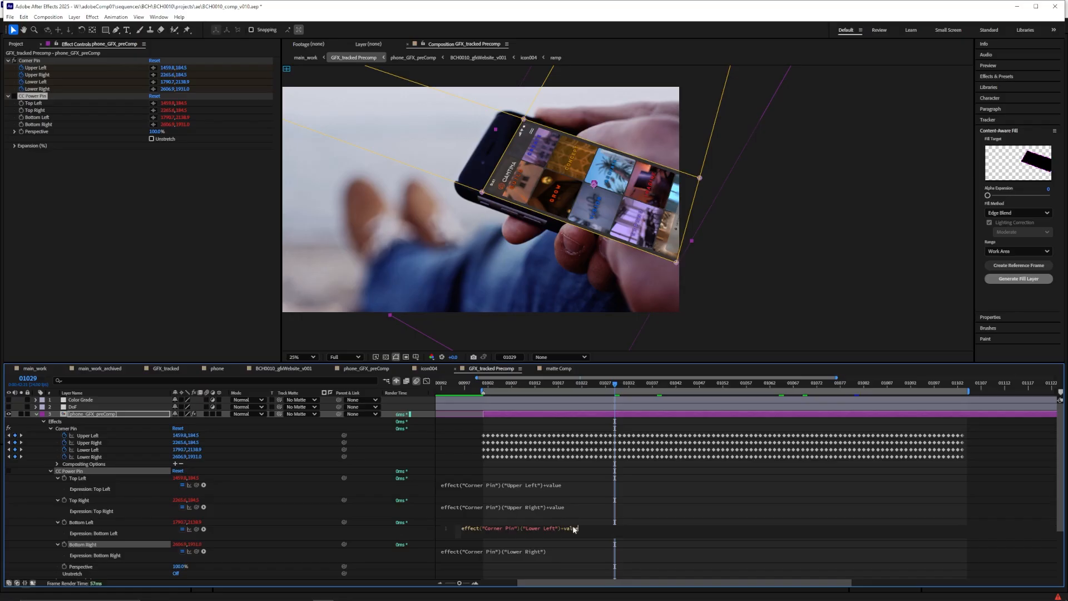
key(KP_Enter)
click(562, 554)
click(572, 553)
key(ctrl+v)
key(KP_Enter)
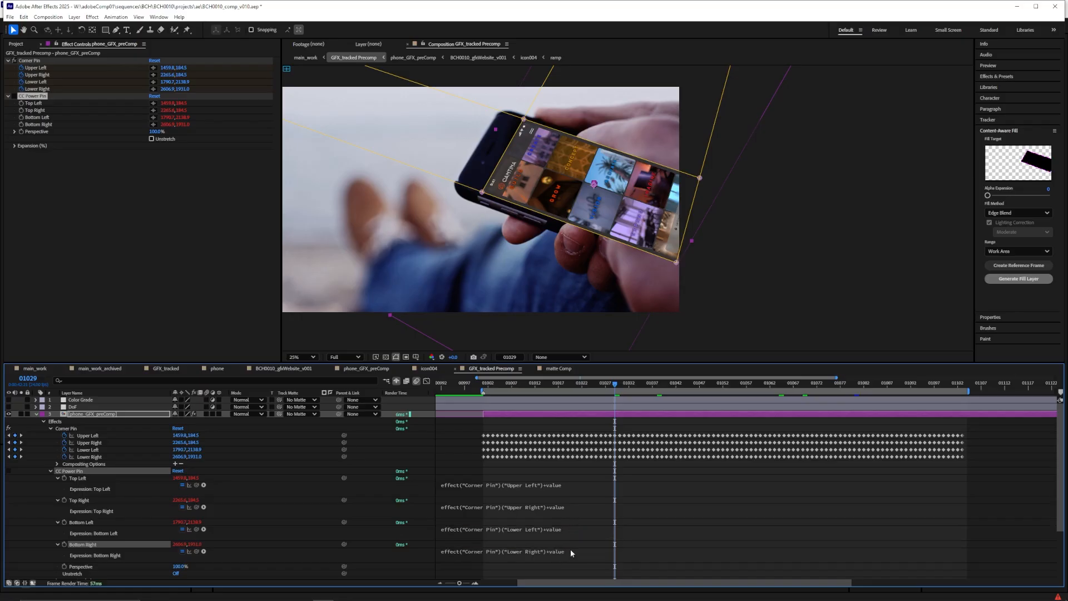
- Disable the Corner Pin effect and enable CC Power Pin on the phone_GFX_preComp layer
click(71, 415)
click(69, 470)
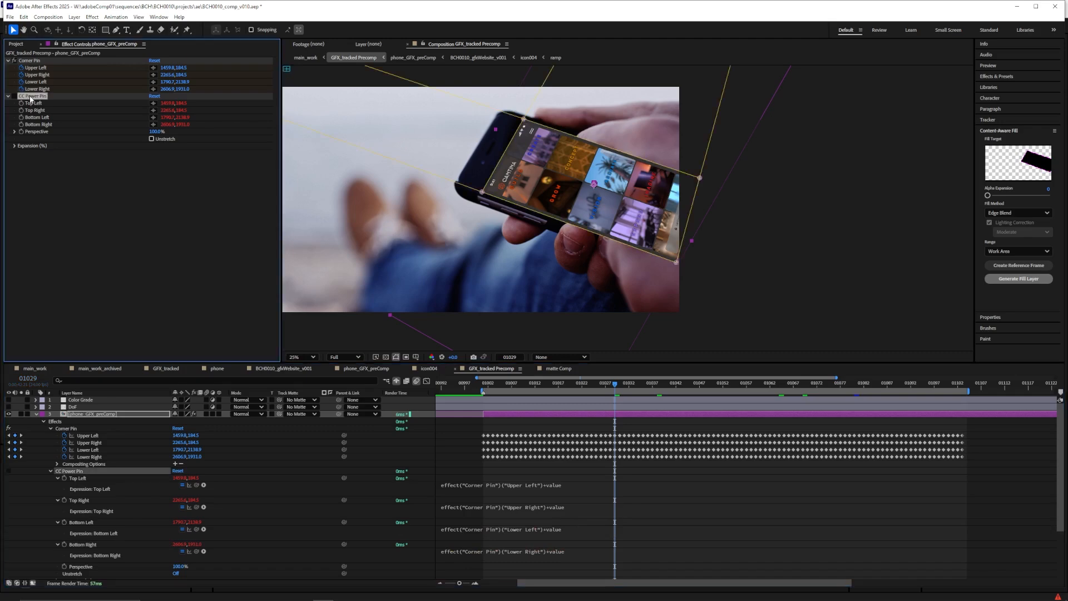
click(179, 478)
click(180, 500)
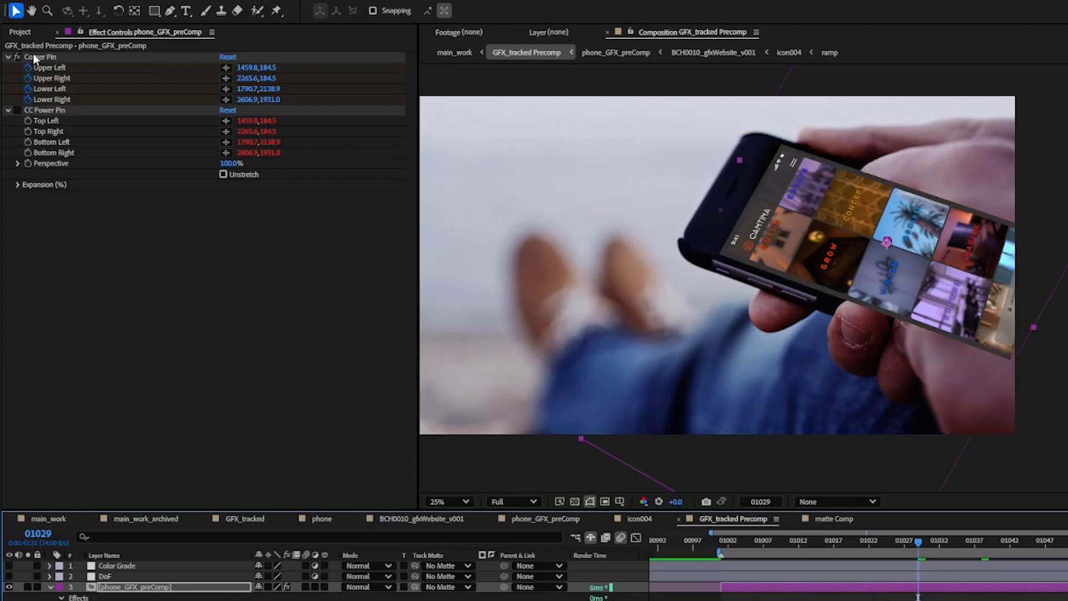
click(16, 57)
click(17, 109)
click(47, 110)
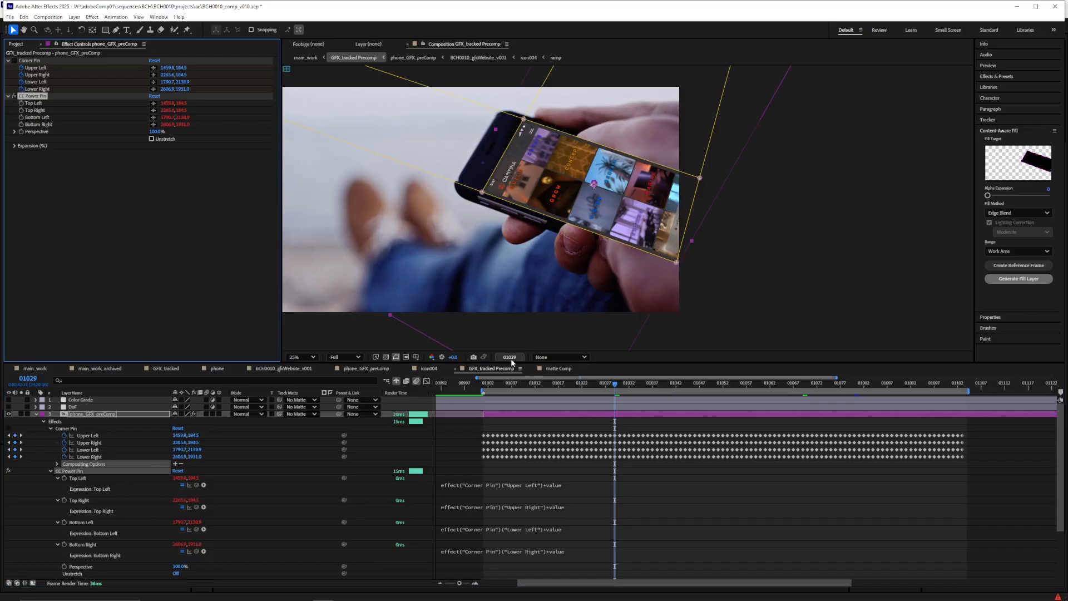
- Move further along the shot and set keyframes on all four CC Power Pin corners
drag(917, 543, 1027, 547)
click(64, 478)
click(64, 501)
click(64, 522)
click(65, 544)
- Keyframe an outward offset for CC Power Pin's Top Left corner at frame 01053 and for Top Right further along the shot
drag(700, 384, 724, 388)
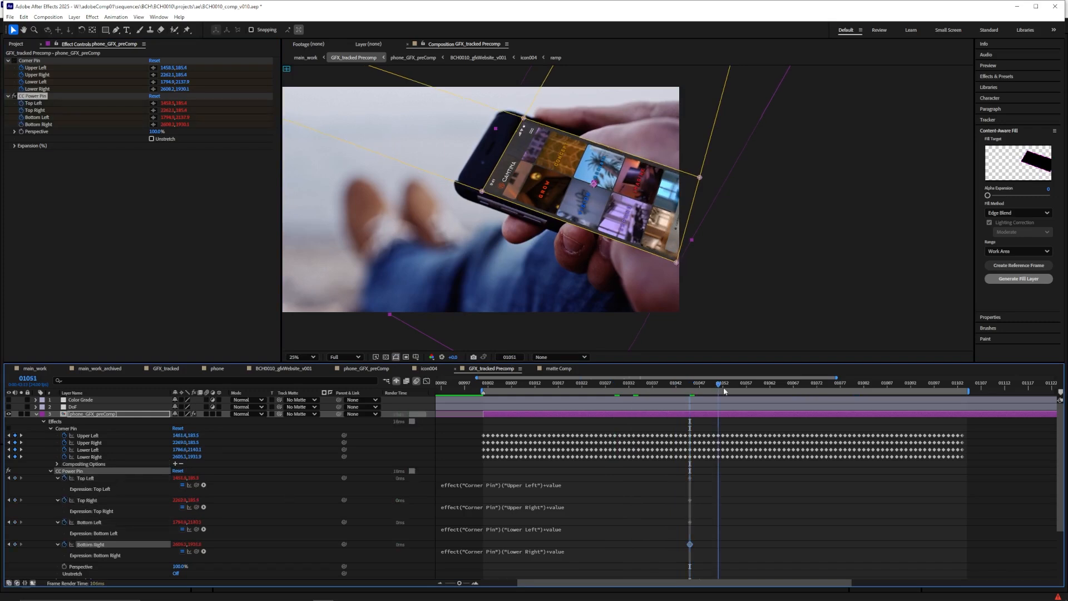
drag(483, 192, 465, 199)
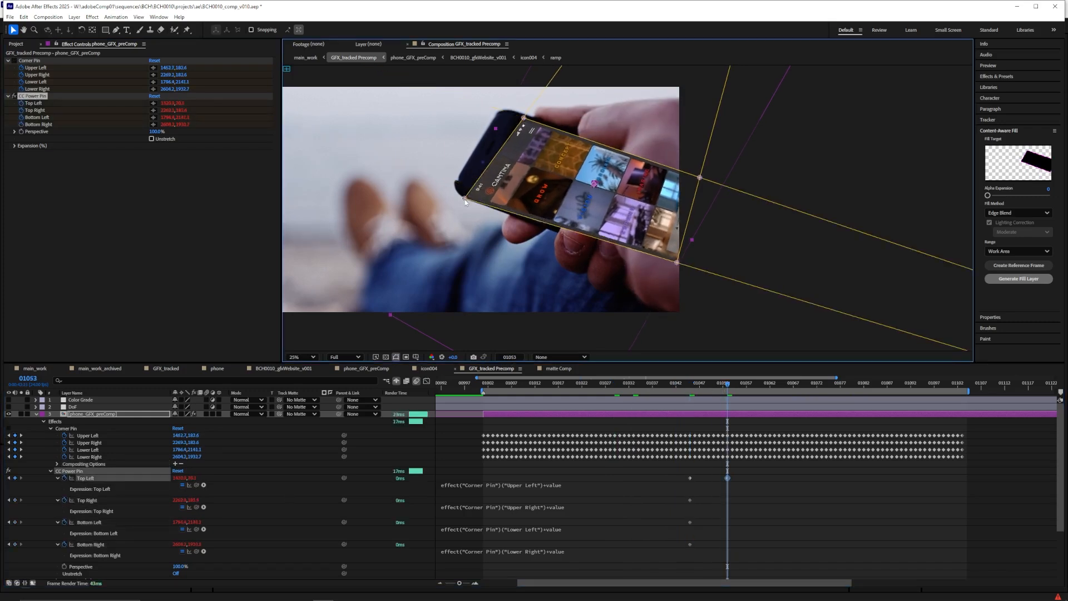
drag(729, 385, 754, 388)
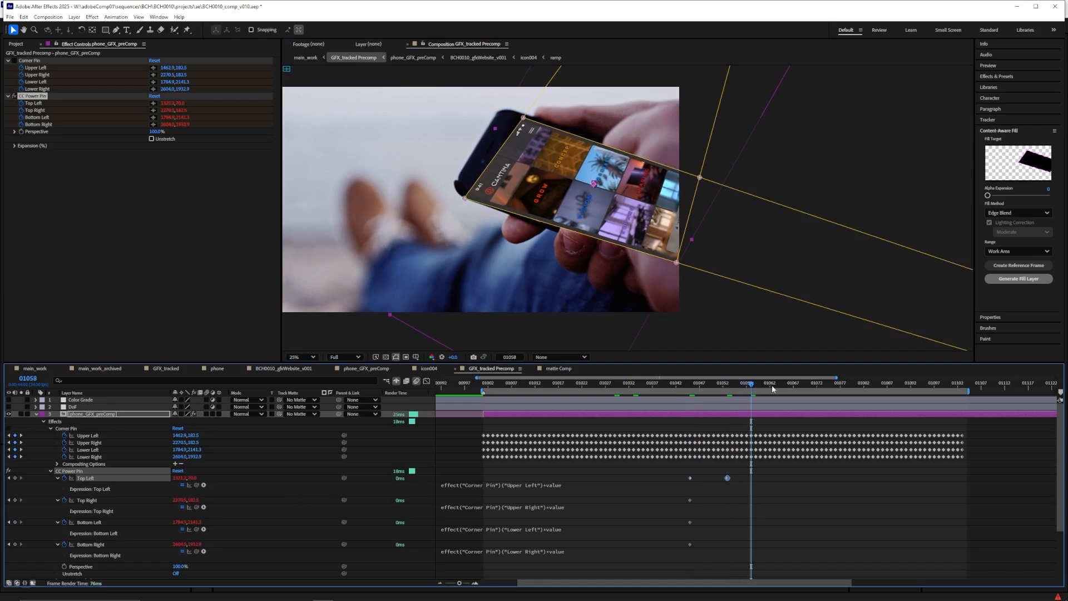
click(773, 389)
drag(522, 118, 504, 109)
click(800, 386)
drag(799, 386, 864, 386)
- Keyframe small position adjustments for CC Power Pin's Top Left corner at frames 01026 and 01008
click(715, 386)
drag(716, 387, 601, 384)
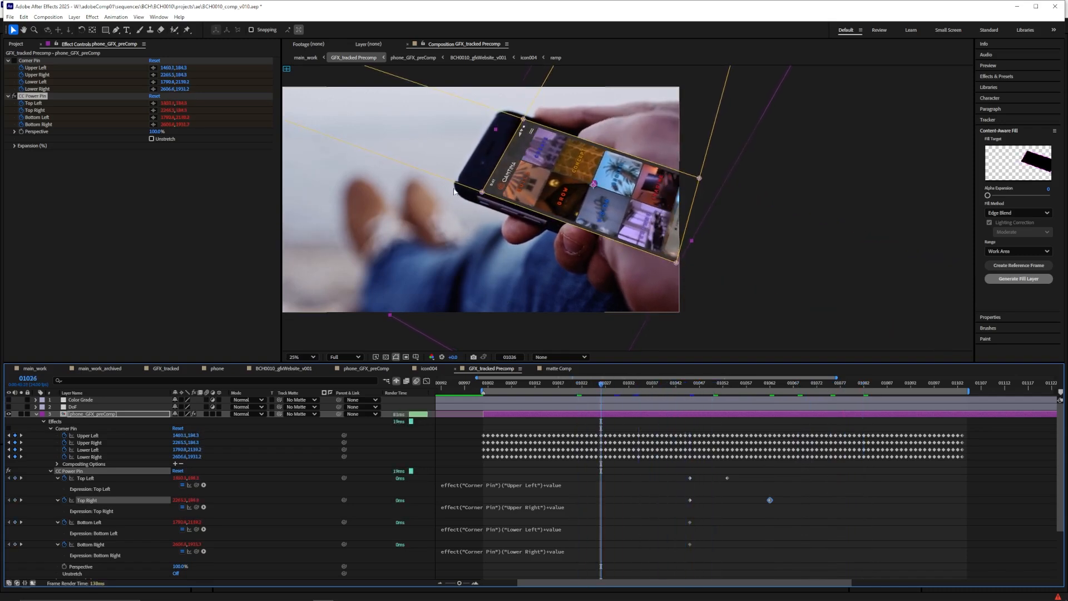
drag(481, 192, 483, 192)
drag(600, 385, 516, 385)
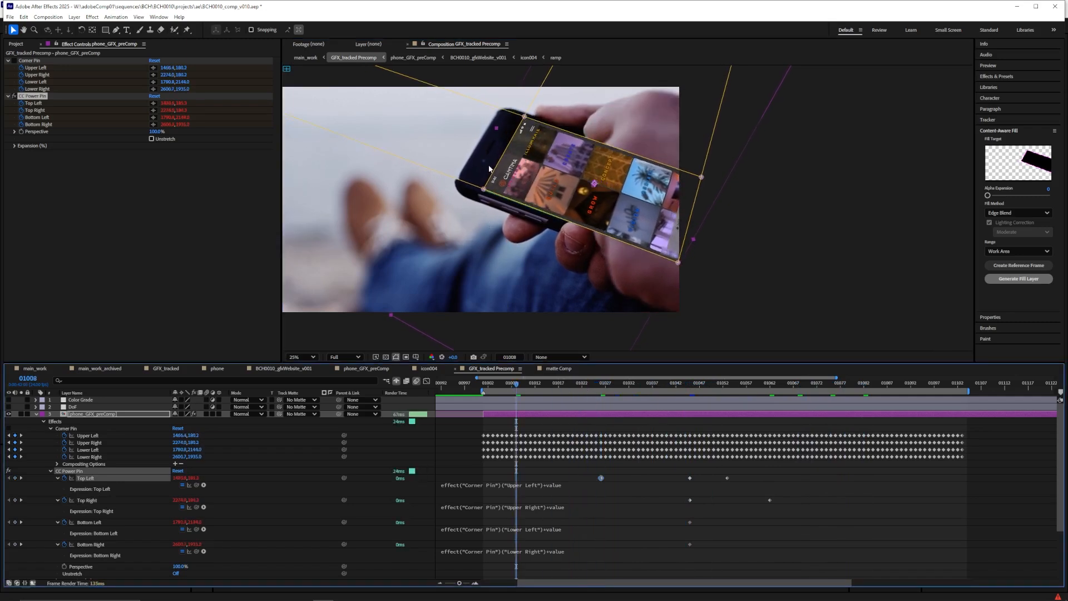
drag(483, 192, 482, 190)
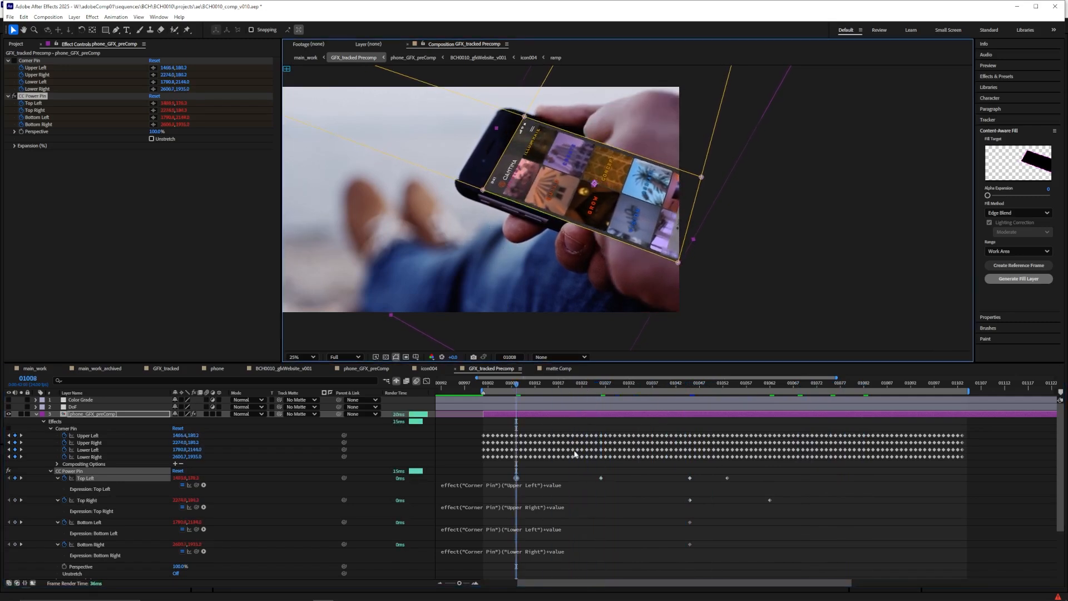
drag(536, 382, 590, 398)
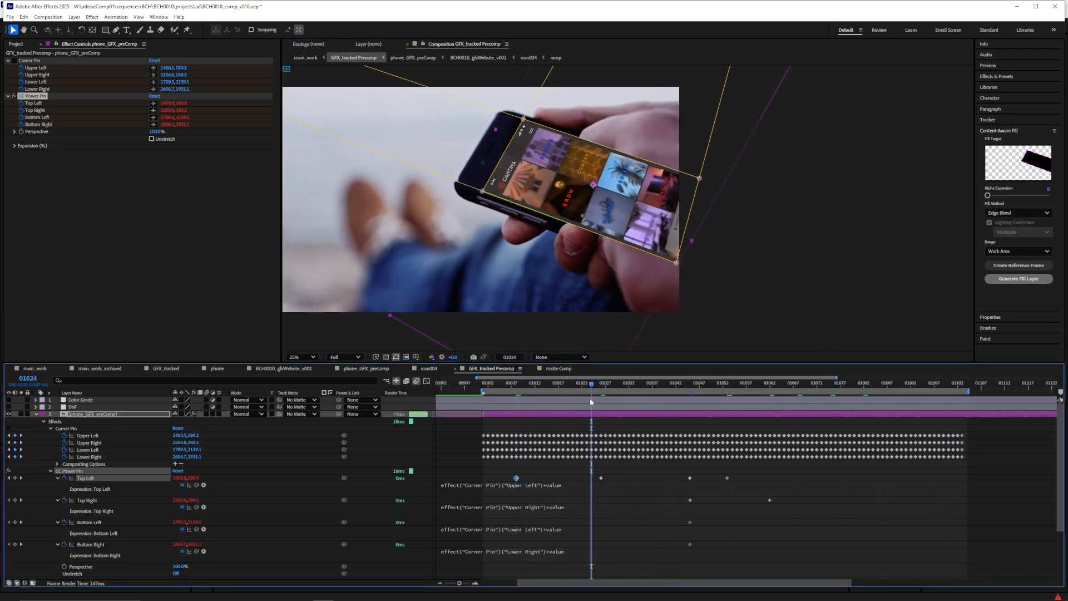
- Delete the extra Top Left and Top Right offset keyframes, keeping only the initial keyframe on each CC Power Pin corner
key(Delete)
click(601, 478)
key(Delete)
drag(704, 468, 794, 510)
key(Delete)
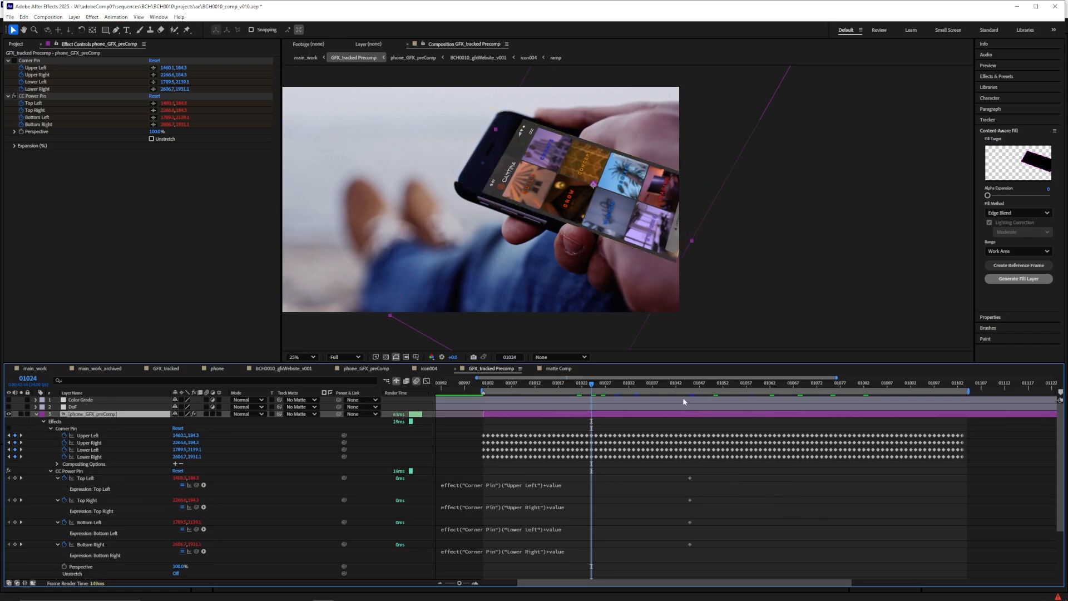
click(689, 385)
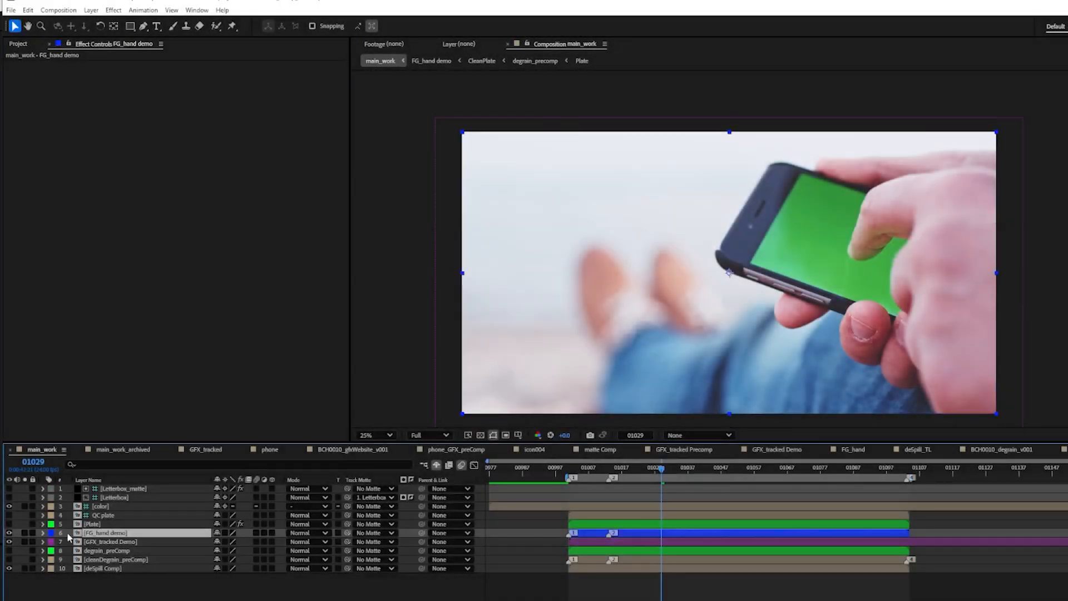
- Toggle the FG_hand demo layer's solo state in main_work and open its composition
click(24, 533)
click(25, 533)
double_click(78, 534)
- Enable the Keylight effect on the key layer
click(103, 498)
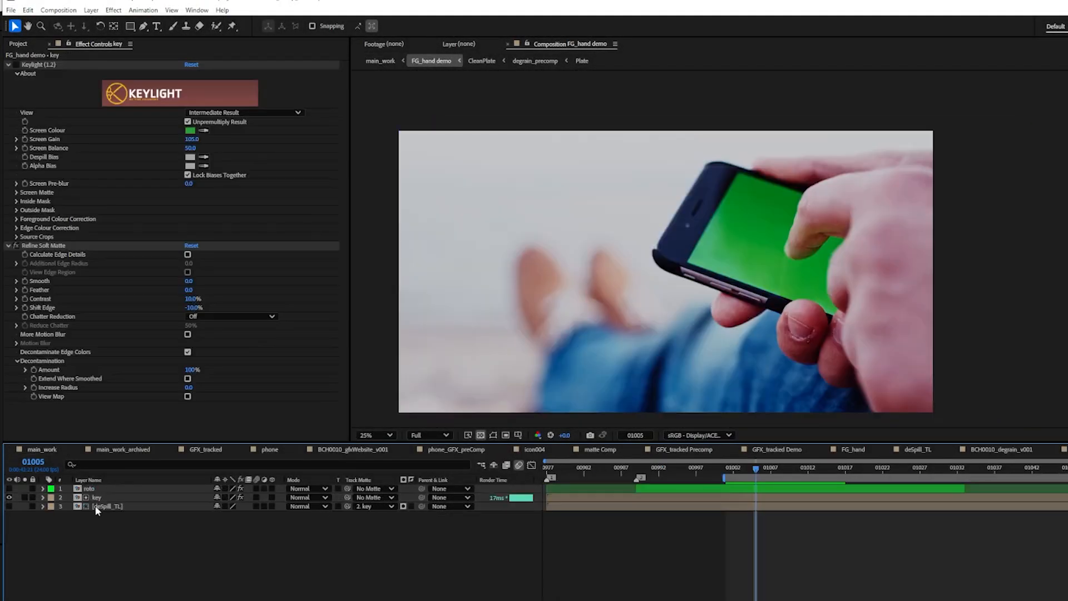
click(142, 479)
click(115, 526)
click(99, 499)
click(42, 66)
click(16, 65)
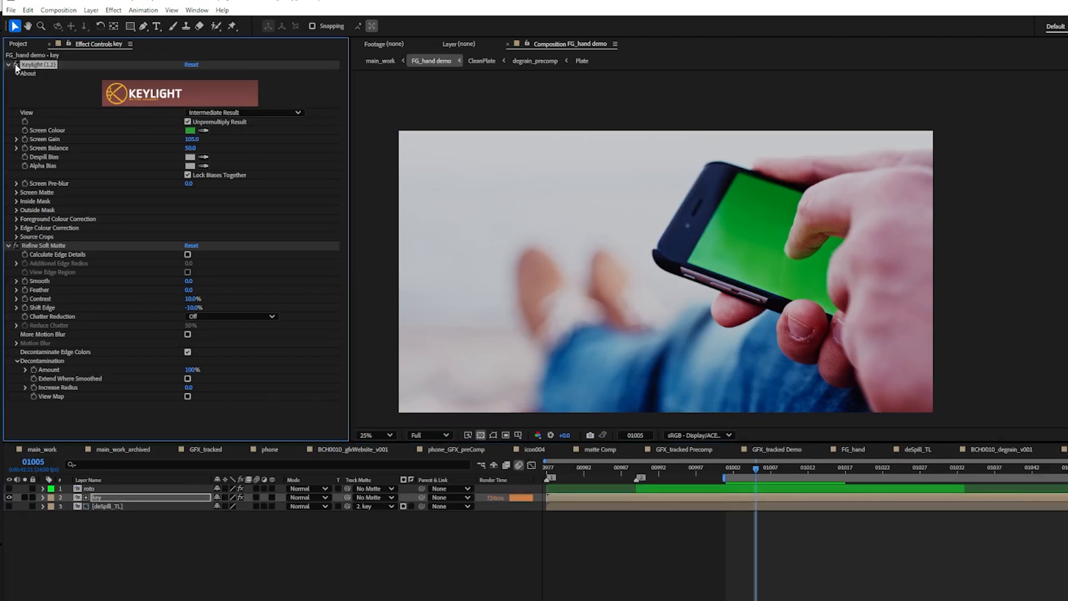
- Inspect the keyed finger edges up close with a changed preview exposure, and reset the exposure
scroll(827, 251, up, 2)
drag(828, 251, 797, 253)
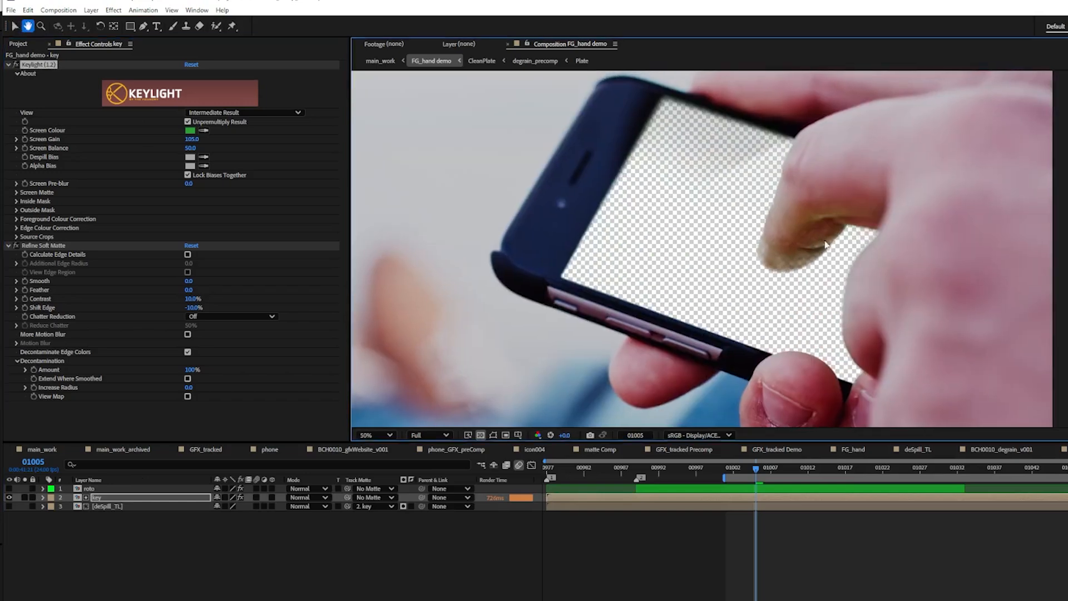
drag(566, 436, 404, 433)
click(551, 435)
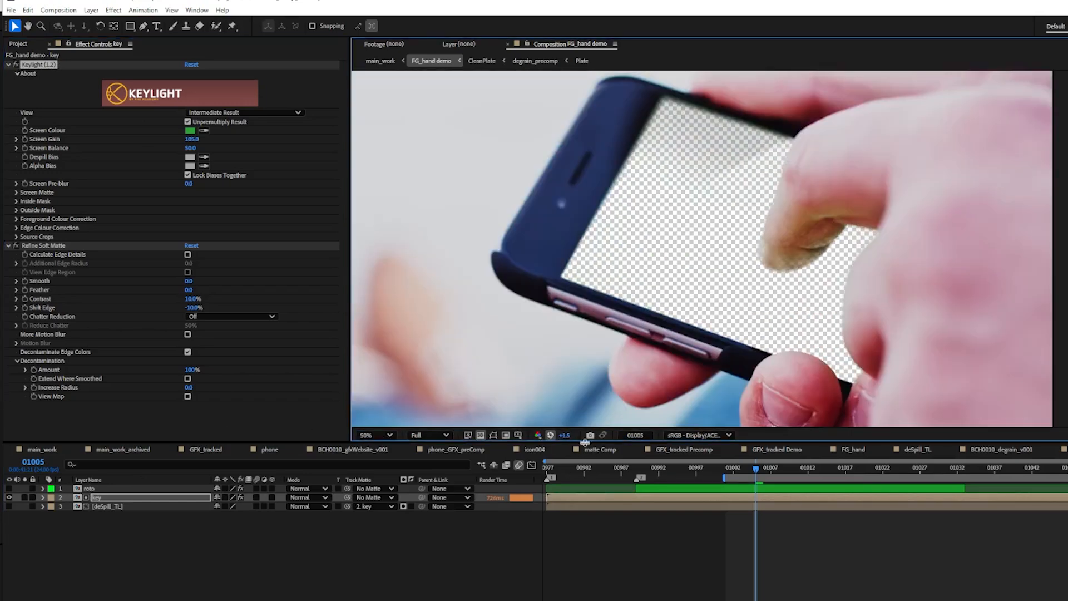
scroll(608, 348, down, 2)
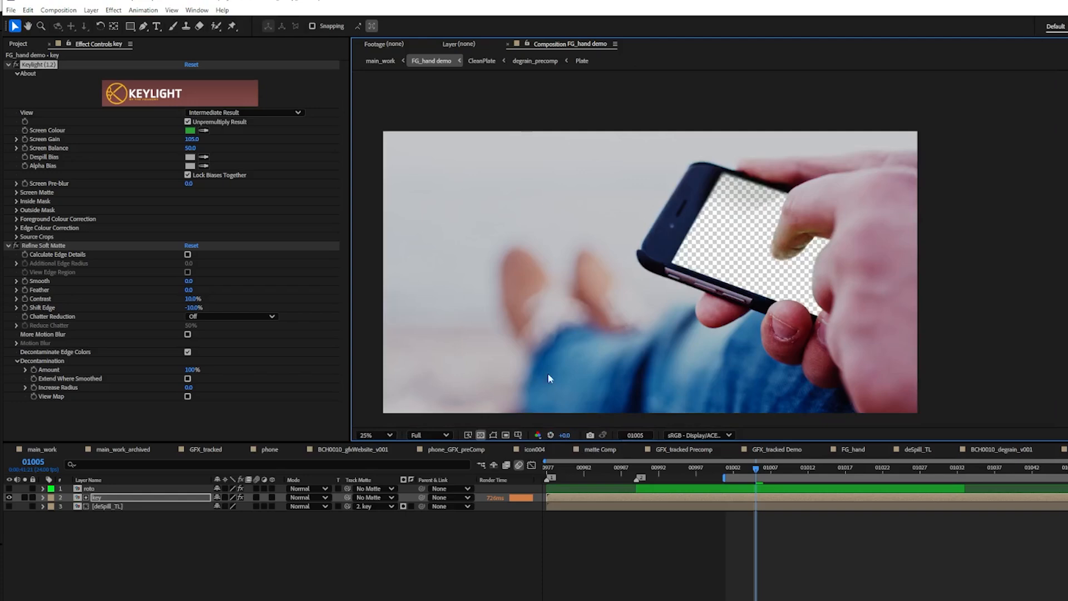
- Open the roto layer's Mocha AE project and review the fingerRoto spline across the frames
click(89, 489)
click(64, 95)
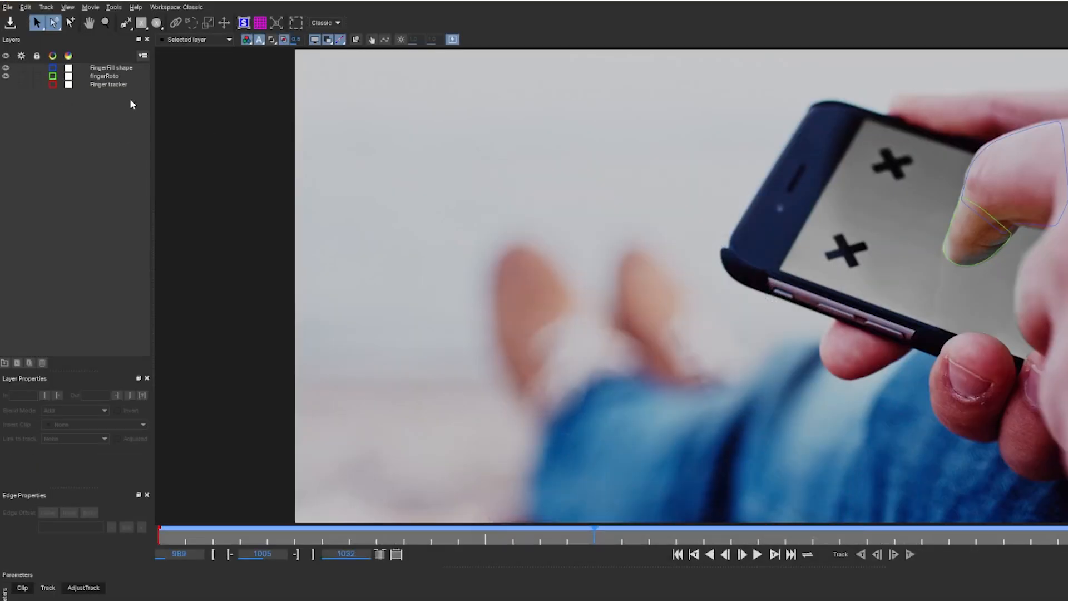
click(101, 84)
click(100, 78)
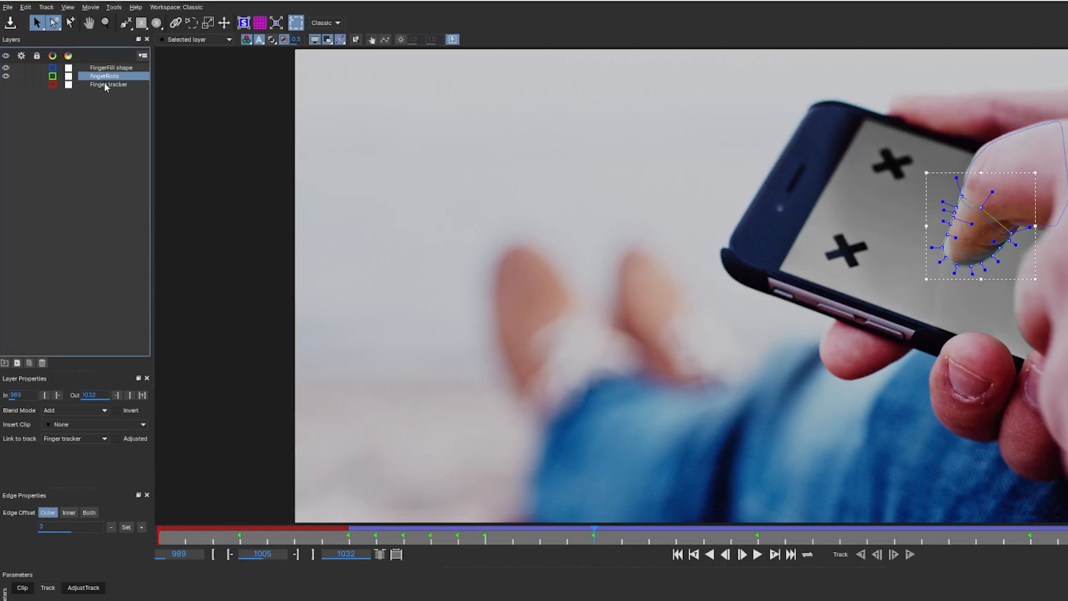
drag(579, 539, 877, 539)
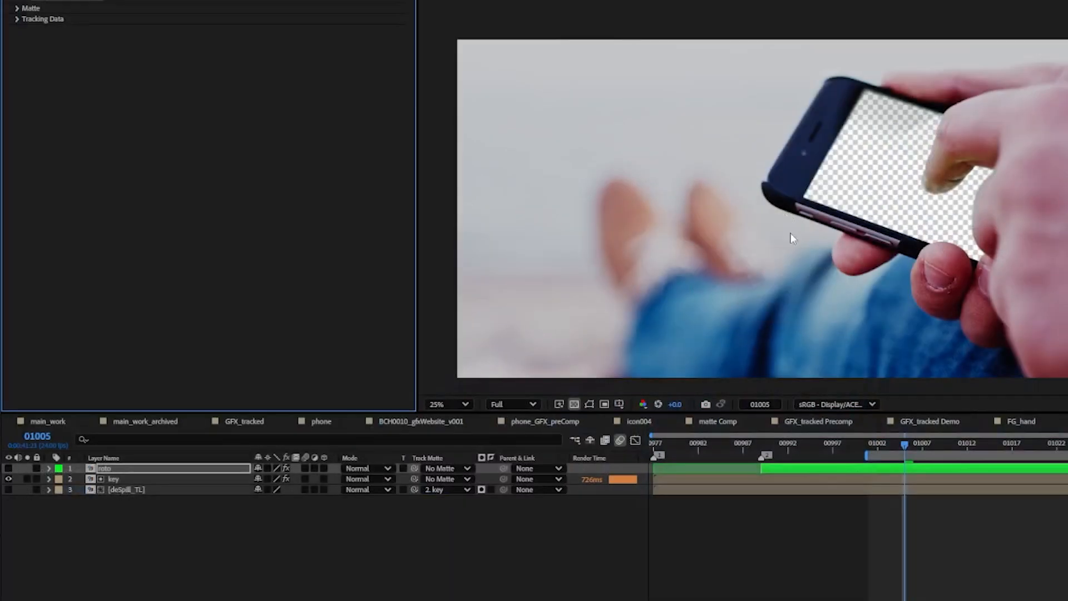
- Compare the finger with the roto layer shown and hidden over the key layer
scroll(787, 234, up, 1)
click(8, 468)
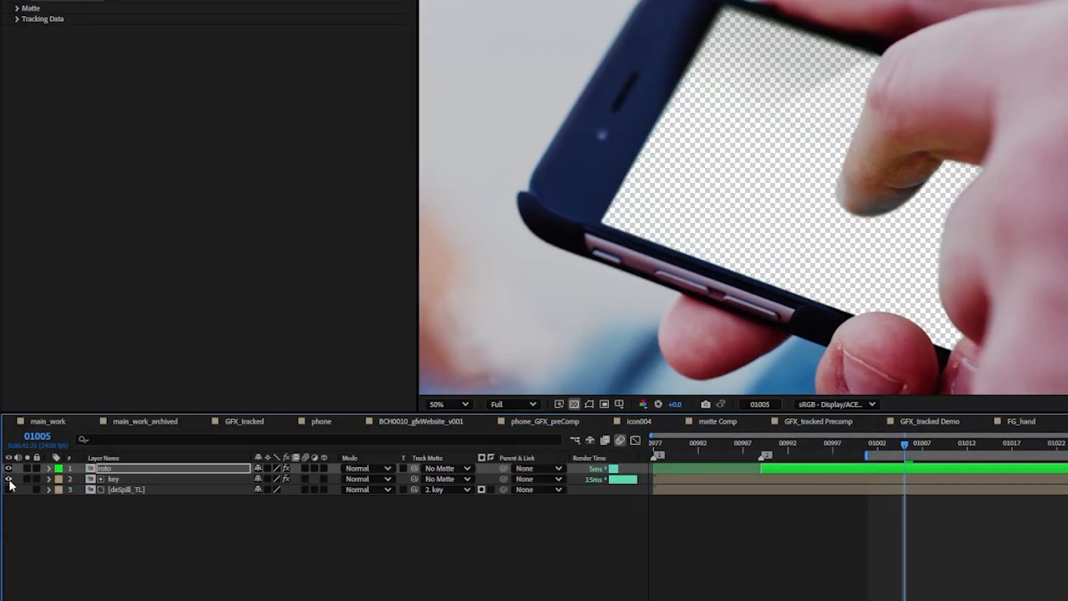
click(90, 479)
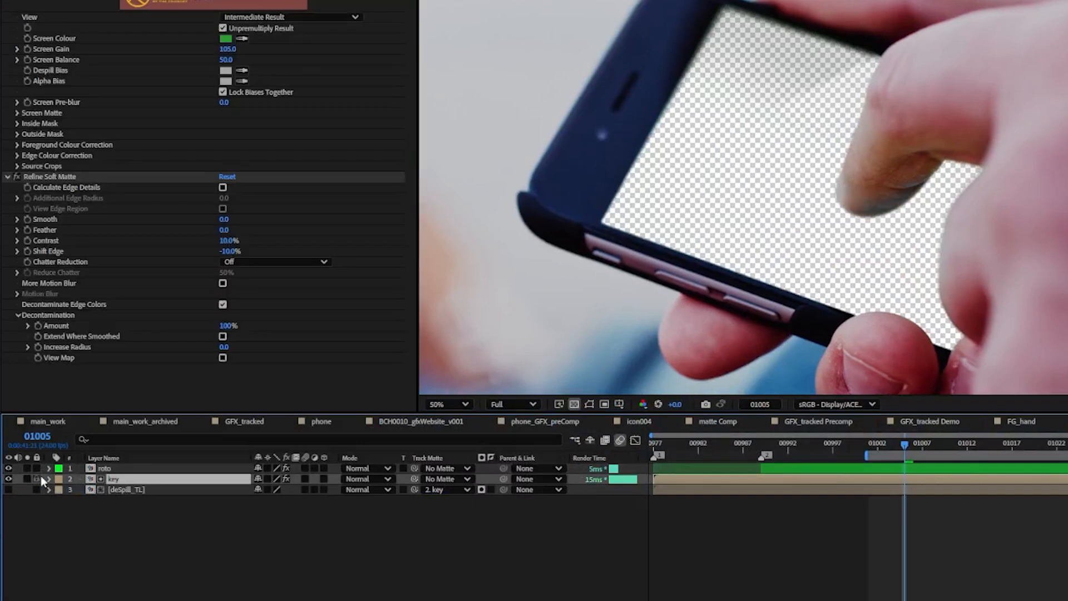
click(8, 469)
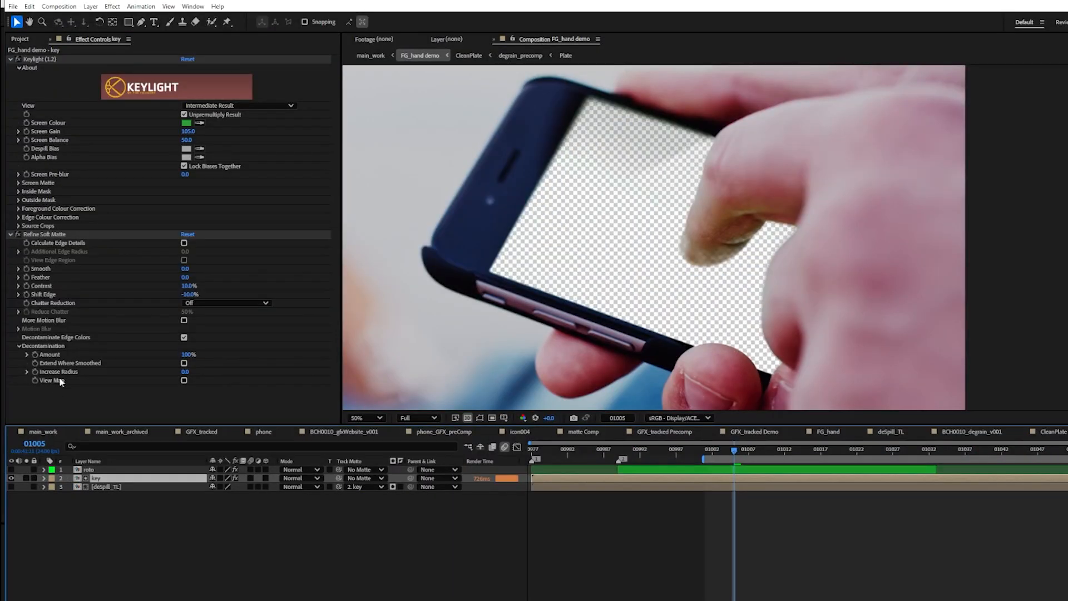
- Hide the key layer and show the deSpill_TL and roto layers
click(11, 478)
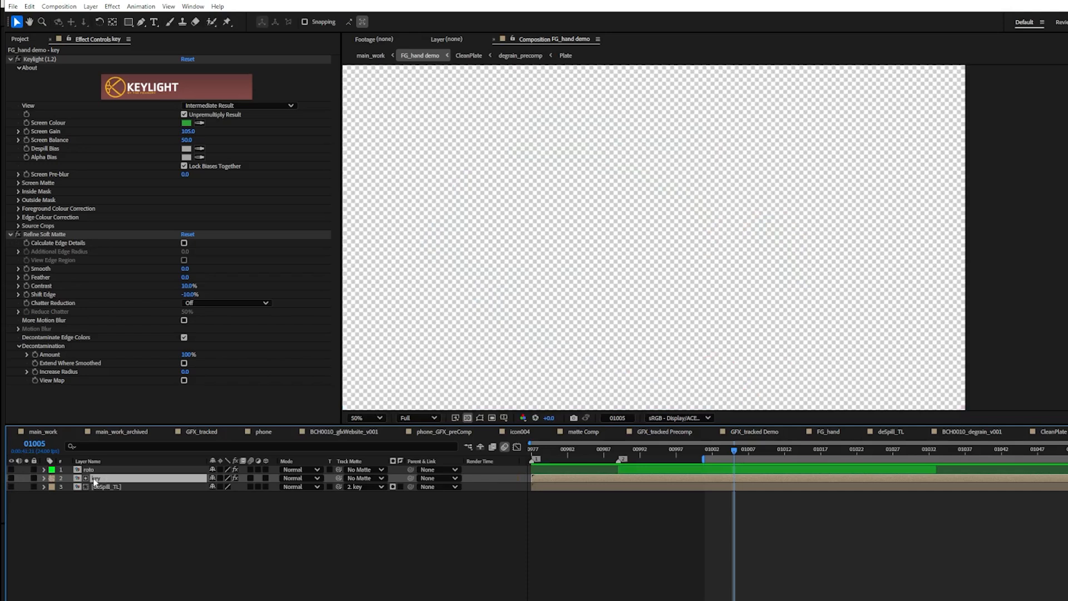
click(109, 487)
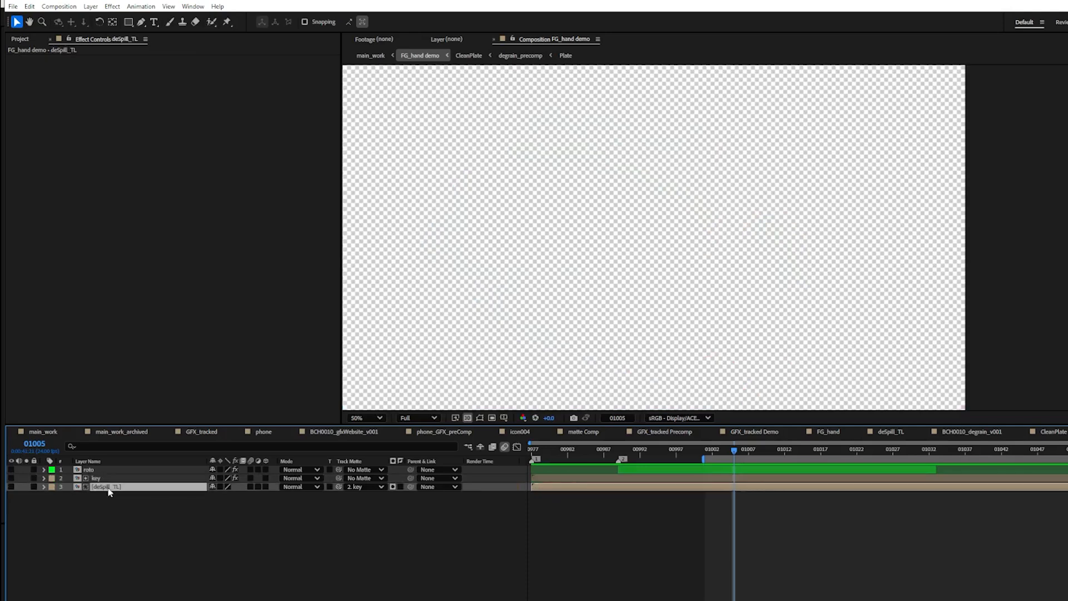
click(11, 487)
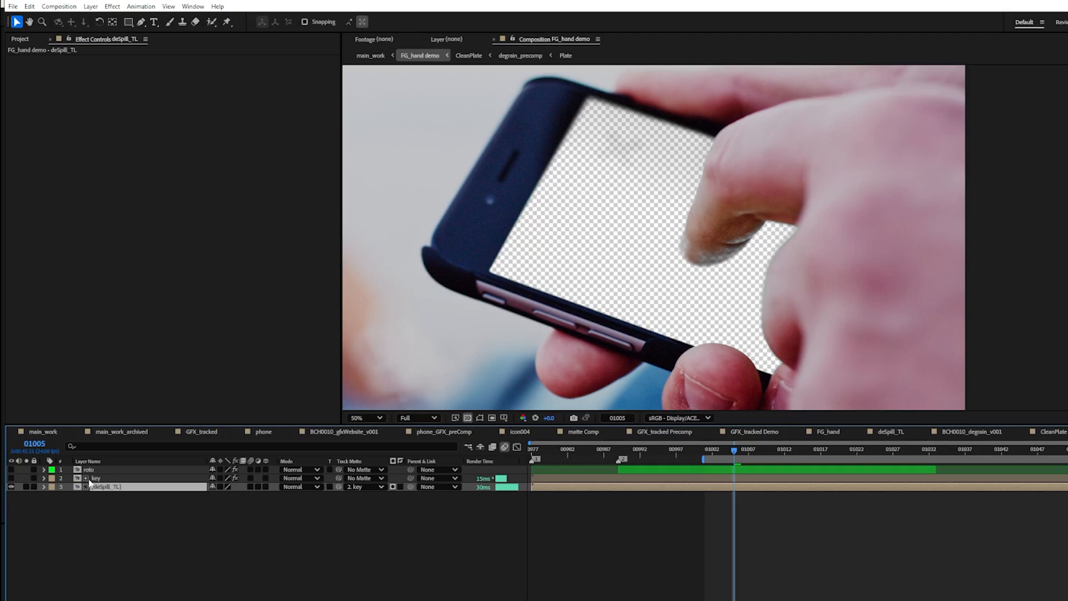
click(11, 470)
- Return from the FG_hand demo composition to the main_work composition
scroll(528, 282, down, 2)
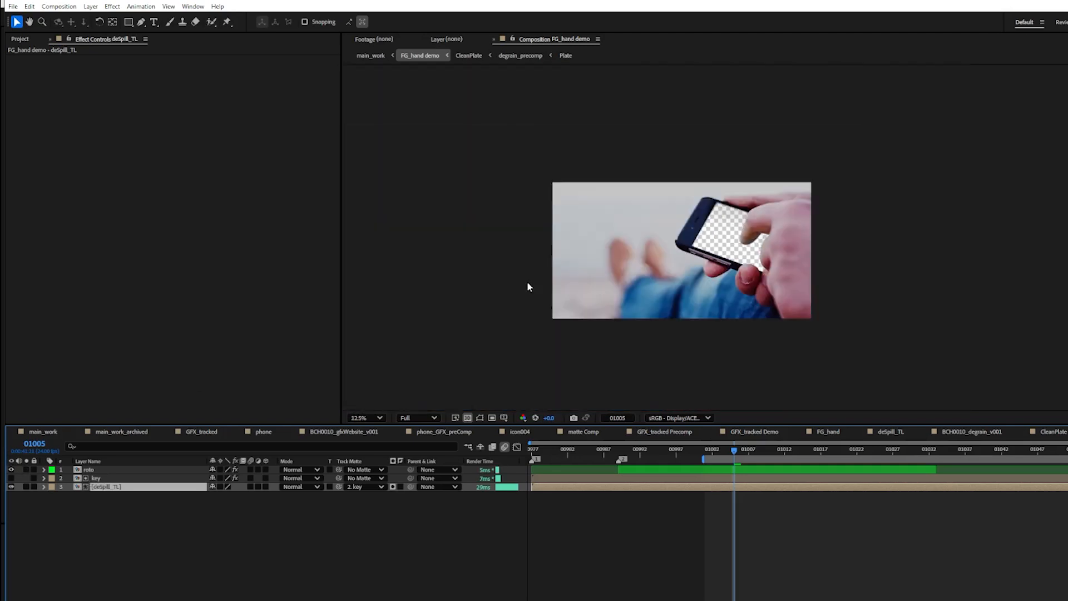
click(471, 446)
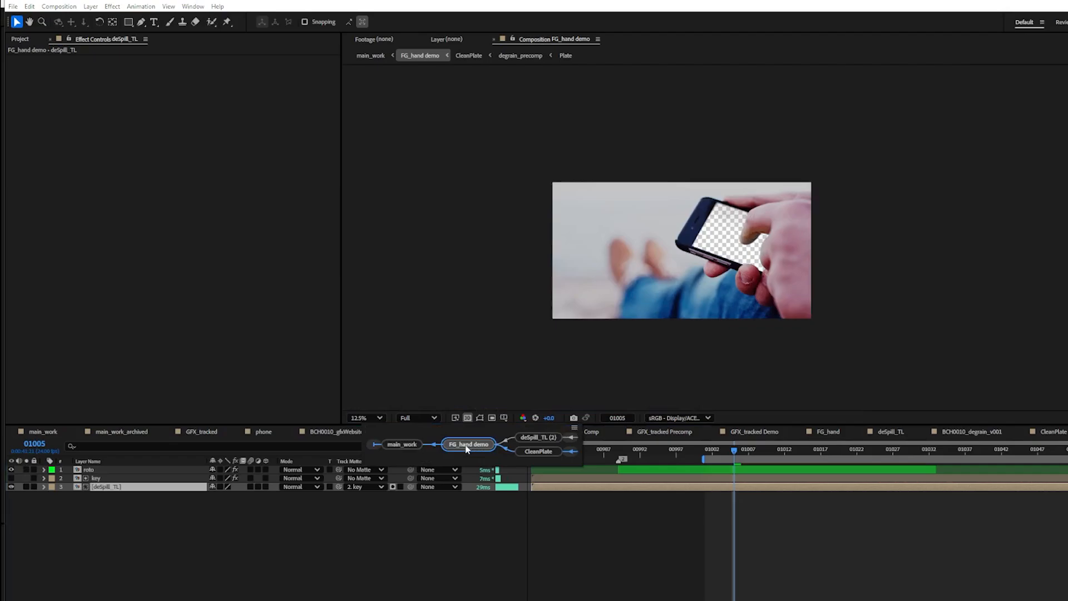
click(416, 445)
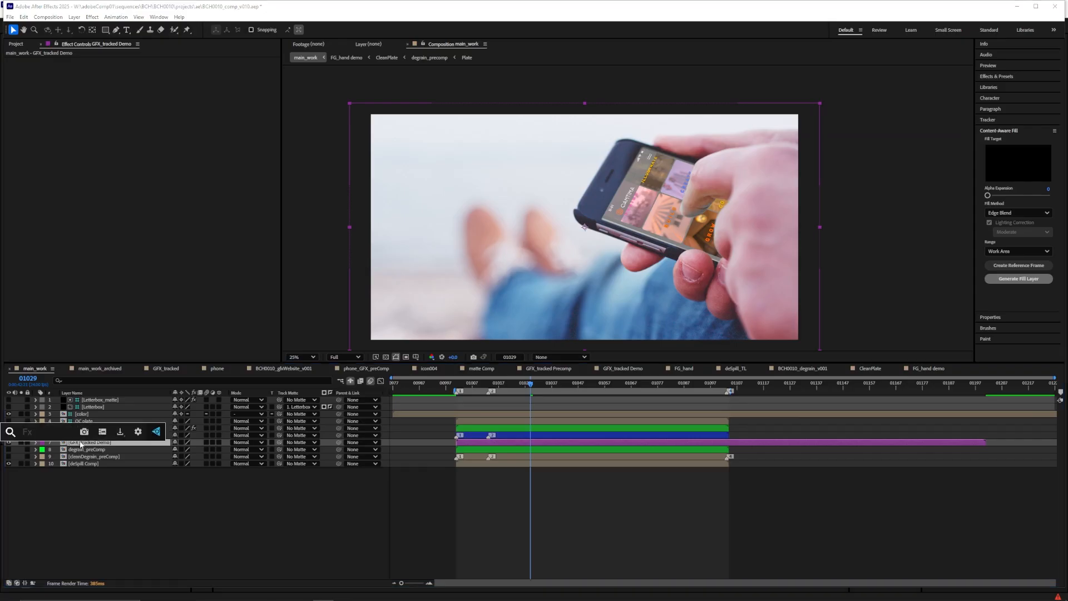
- Apply Levels and Hue/Saturation to the GFX_tracked Demo layer, lowering the input white and reducing the saturation
text(levels)
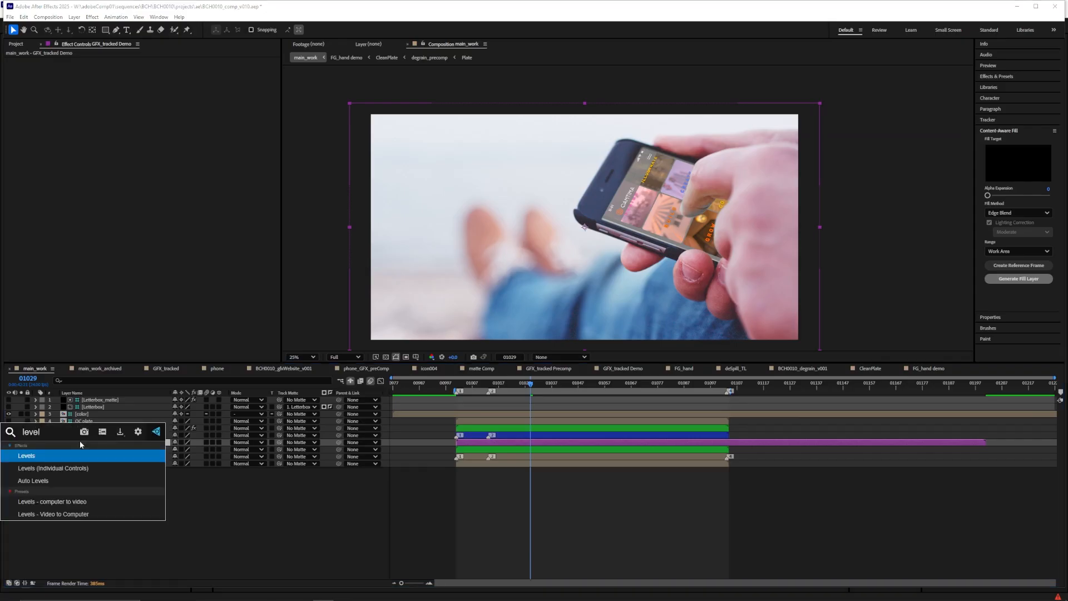
key(Return)
text(hue)
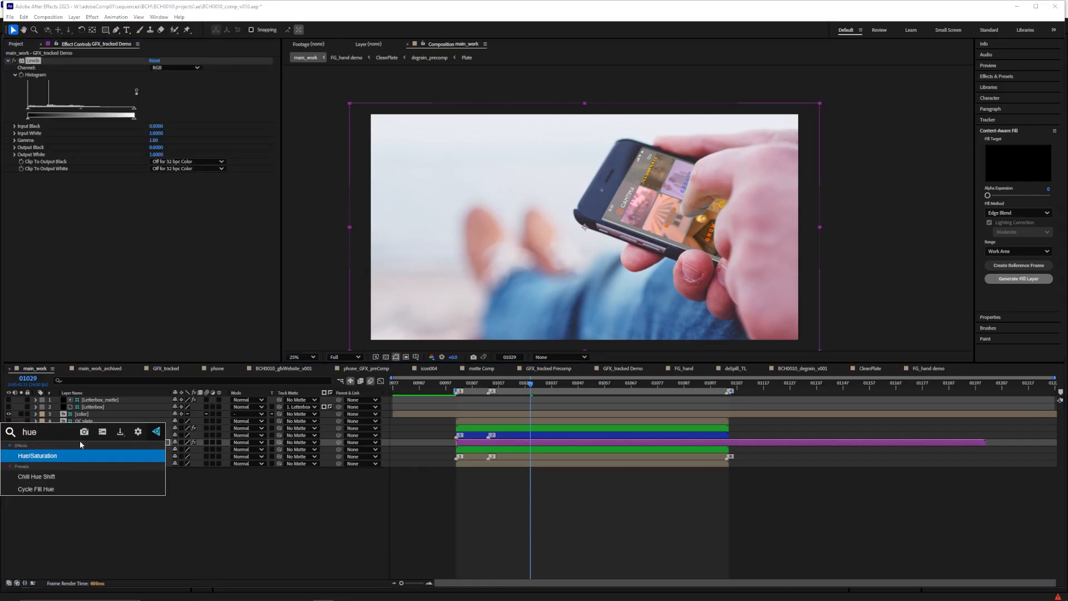
key(Return)
drag(134, 110, 87, 110)
drag(150, 240, 139, 240)
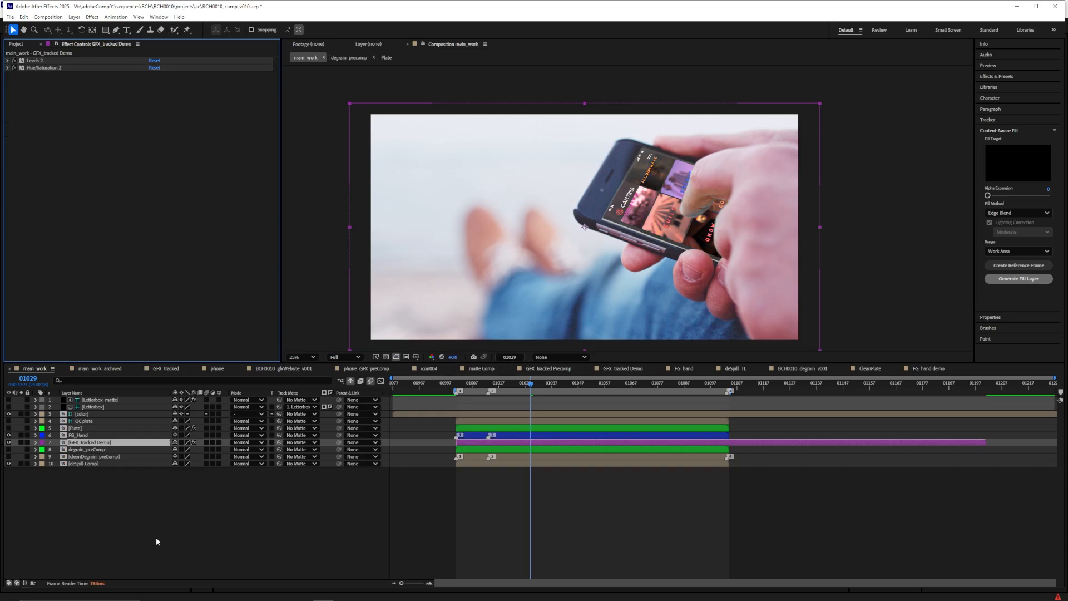
- Try an opacity of 50% on the GFX_tracked Demo layer
click(156, 541)
click(81, 443)
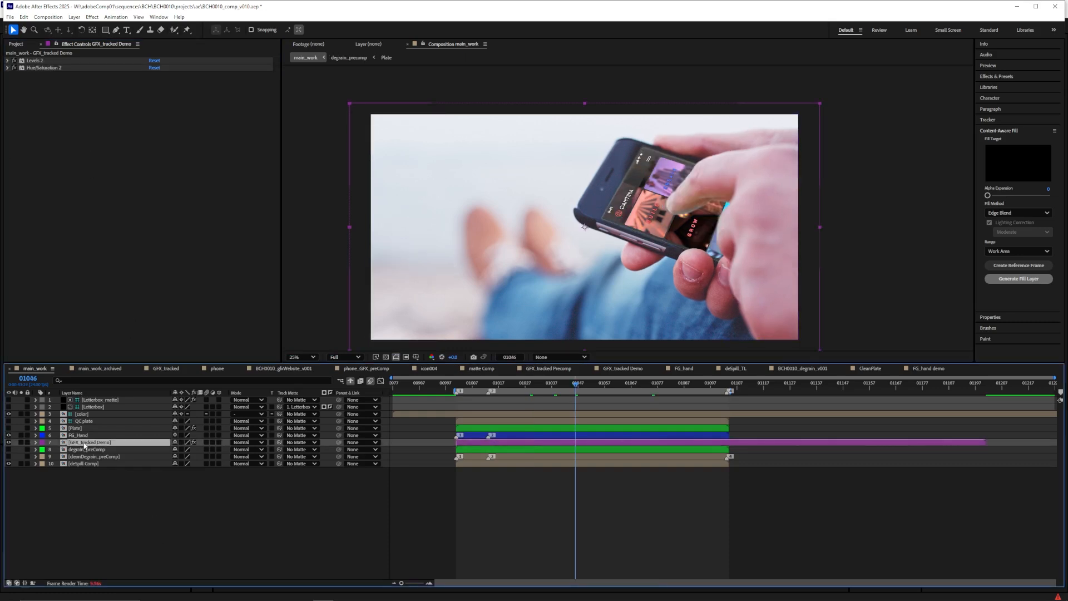
key(t)
click(180, 450)
text(50)
key(Return)
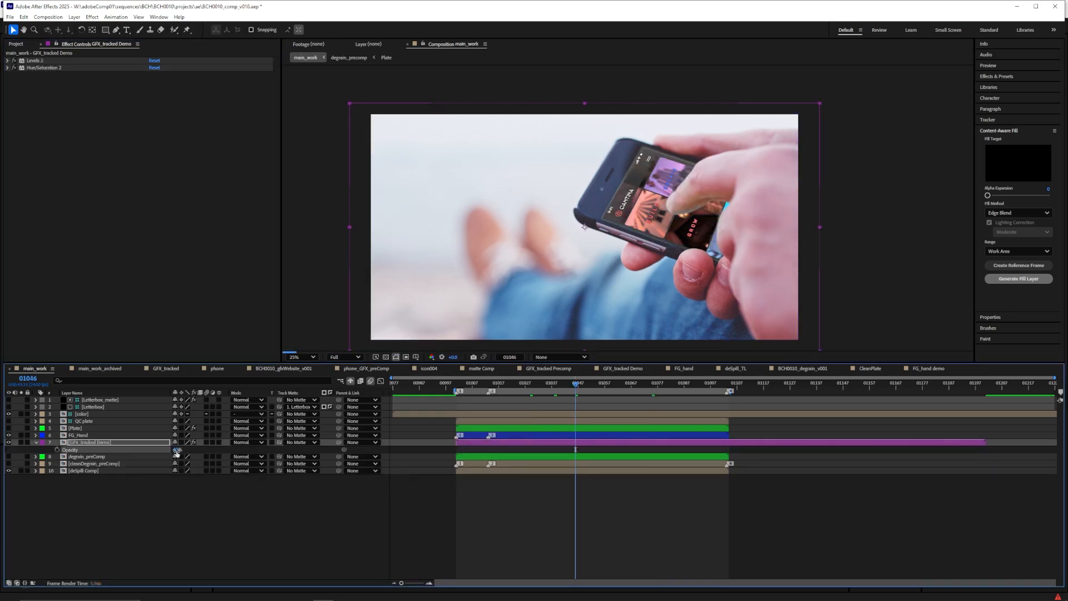
- Try opacities of 95%, 98% and 90% on the GFX_tracked Demo layer
click(177, 450)
text(95)
key(Return)
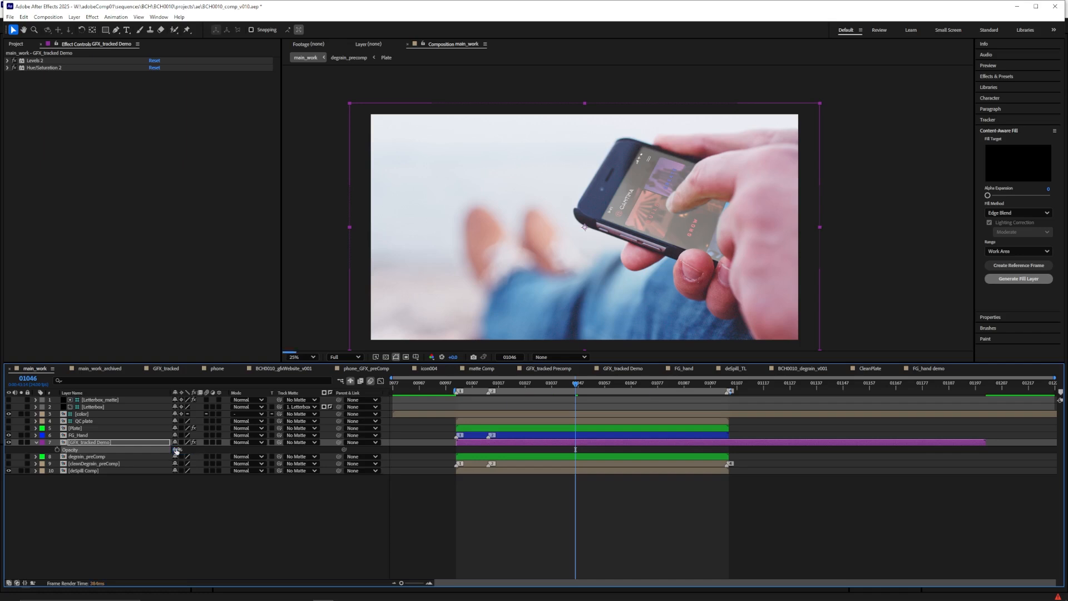
click(175, 451)
text(98)
key(Return)
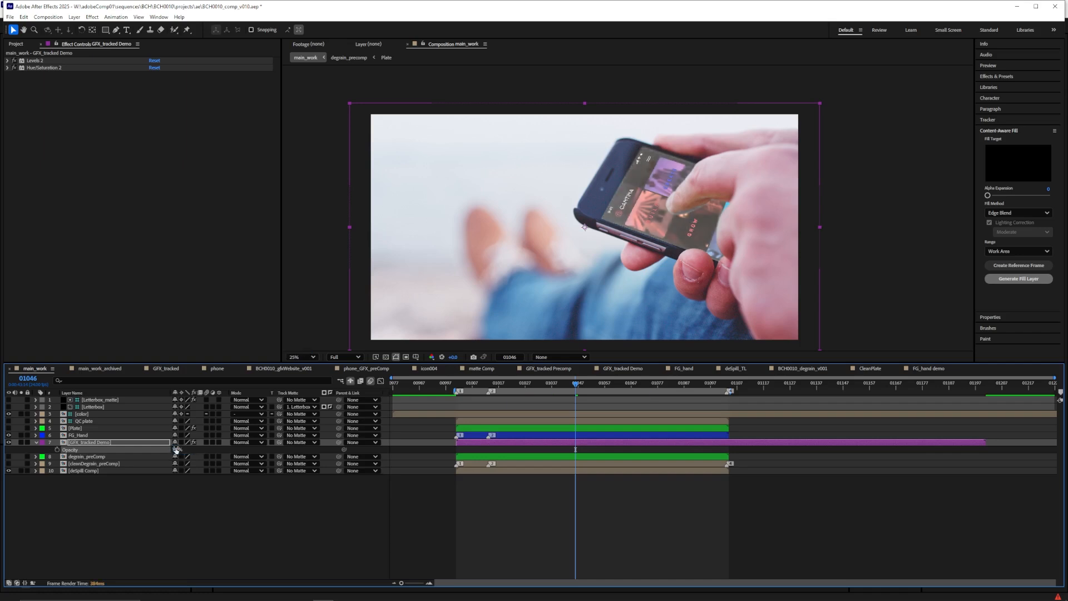
click(176, 450)
text(90)
key(Return)
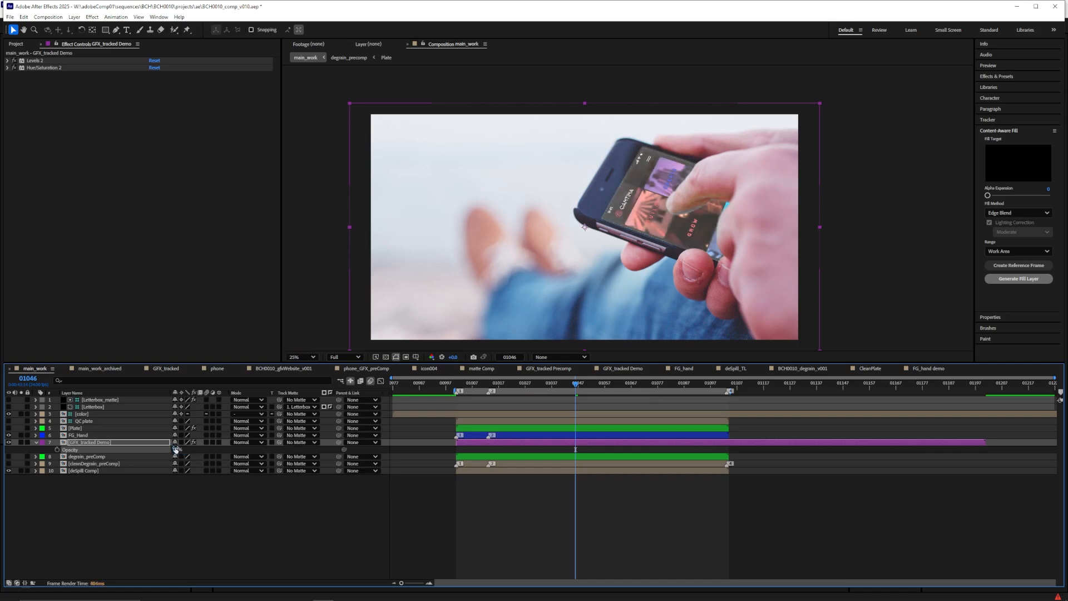
- Set the GFX_tracked Demo layer's opacity to 85%
click(175, 450)
text(85)
key(Return)
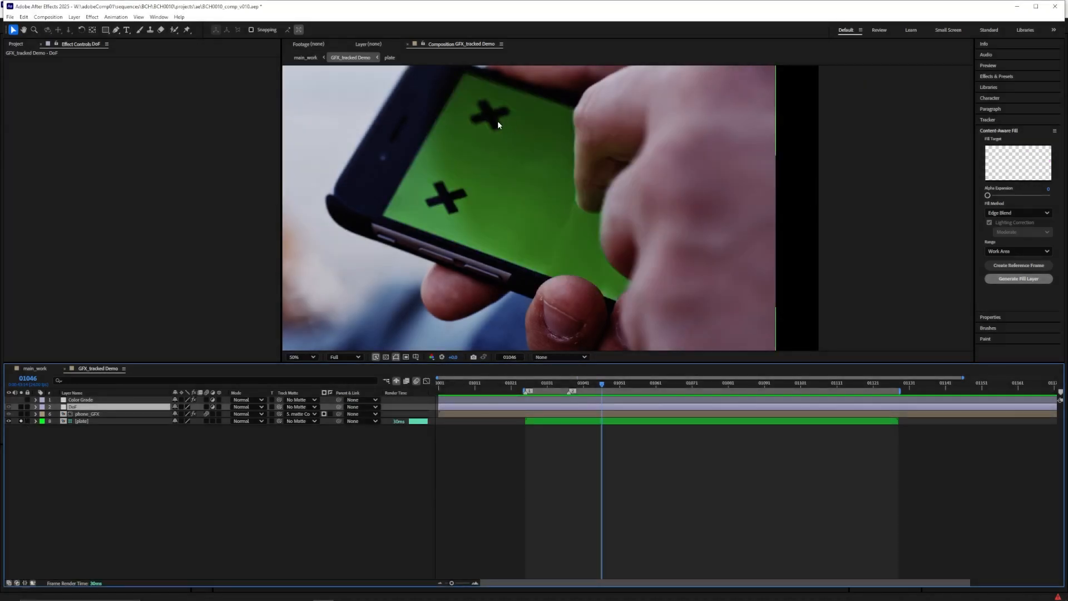
- Unsolo the plate layer in GFX_tracked Demo and apply FL Depth Of Field to the DoF layer
click(21, 421)
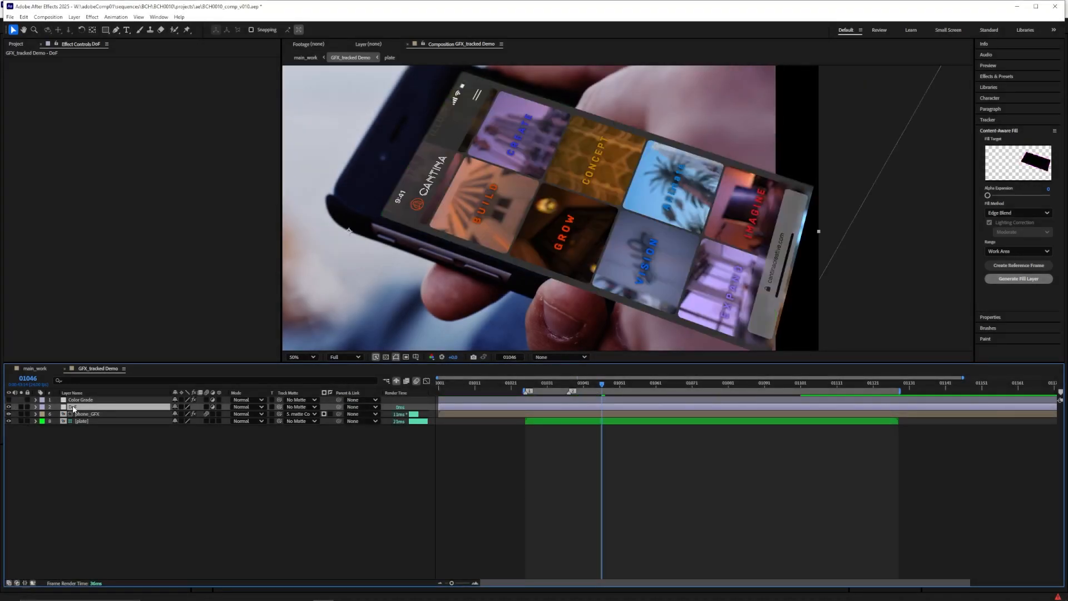
key(ctrl+space)
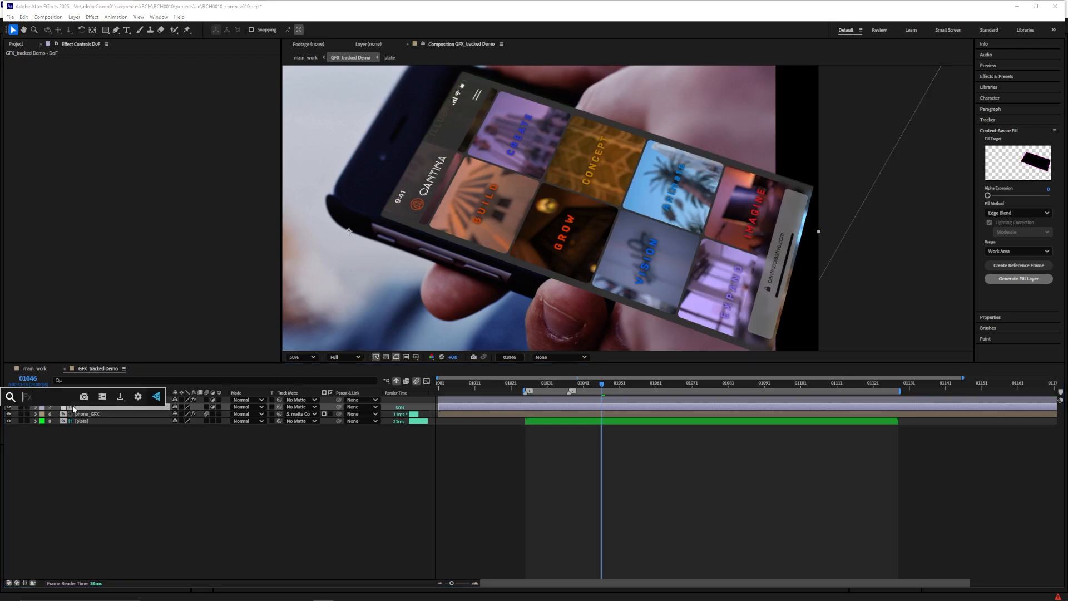
text(dep)
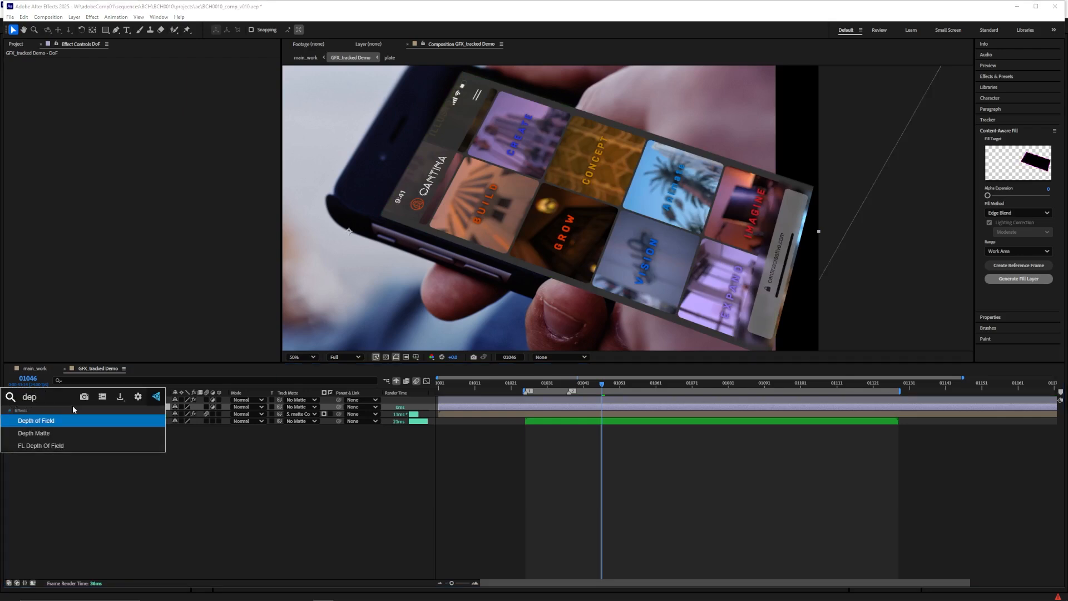
click(62, 445)
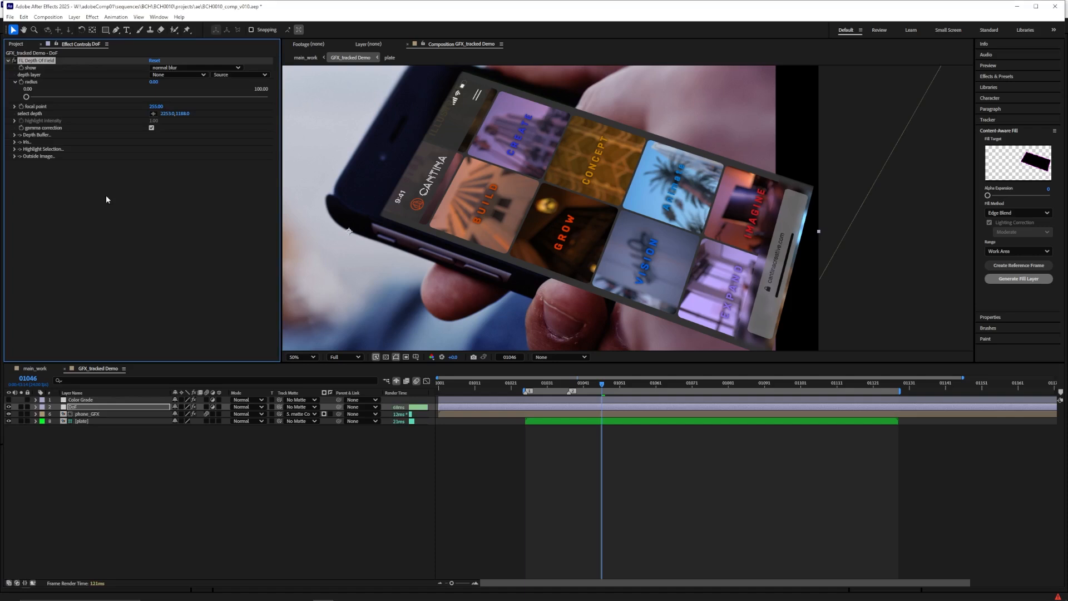
- Try an FL Depth Of Field radius of 50 without a depth layer and reset the effect
text(50)
key(Return)
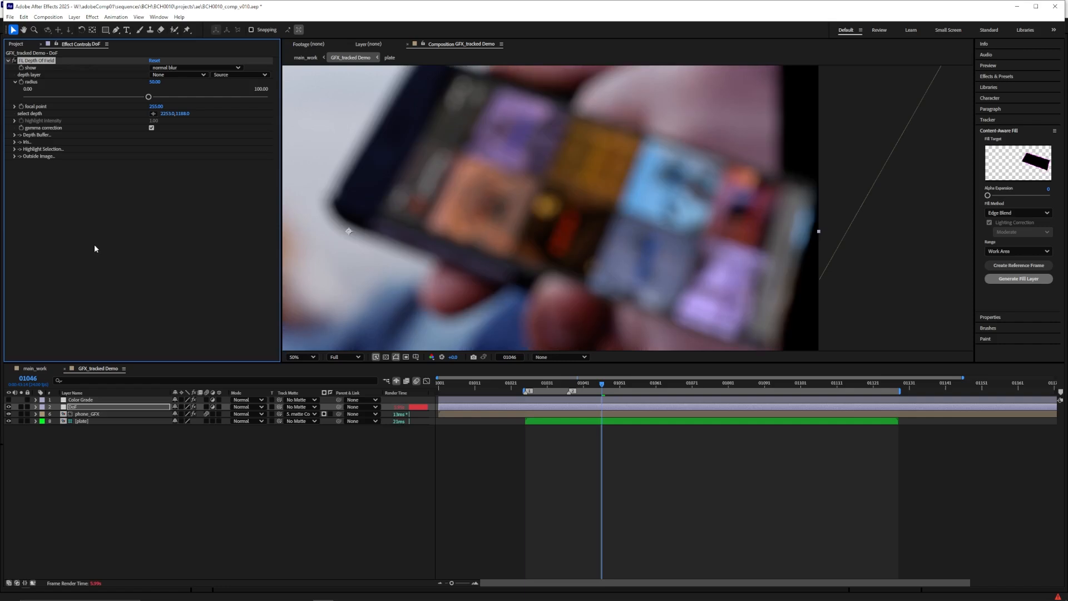
click(155, 61)
- Create a new solid layer named depthMap in the GFX_tracked Demo composition
right_click(116, 443)
mouse_move(128, 453)
click(236, 476)
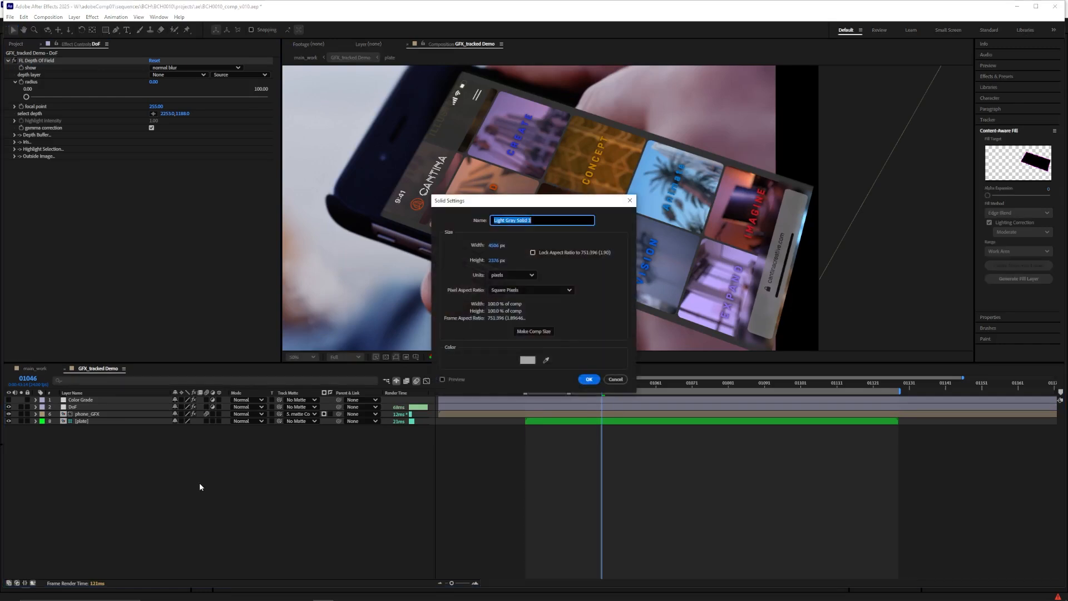
text(depthMap)
key(Return)
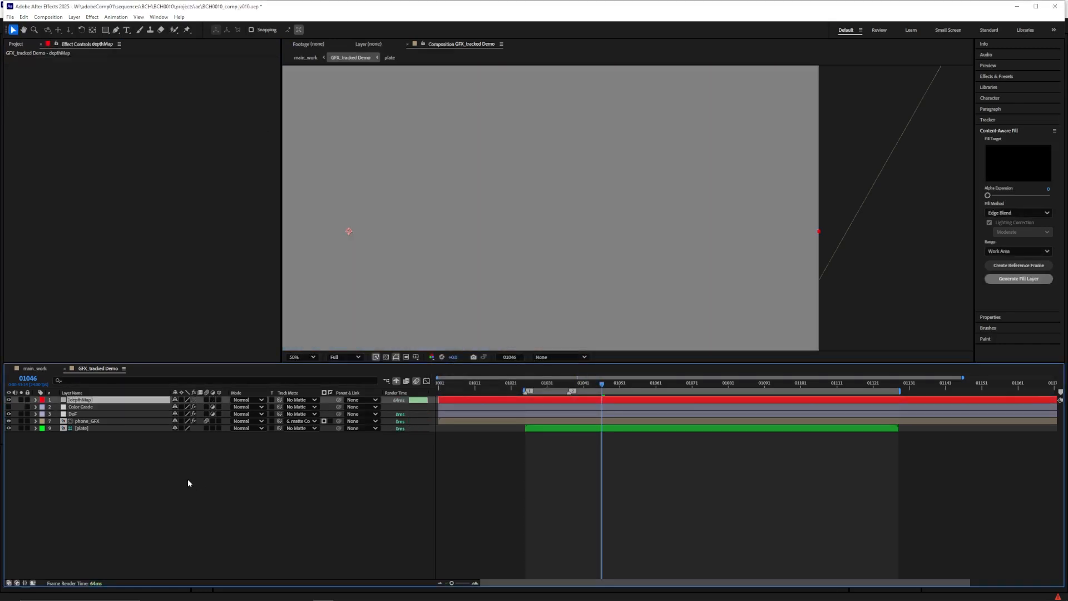
- Apply Gradient Ramp to the depthMap solid and briefly solo the plate to check the phone's position
key(ctrl+space)
text(ramp)
key(Return)
scroll(548, 248, down, 1)
drag(548, 247, 693, 236)
click(21, 428)
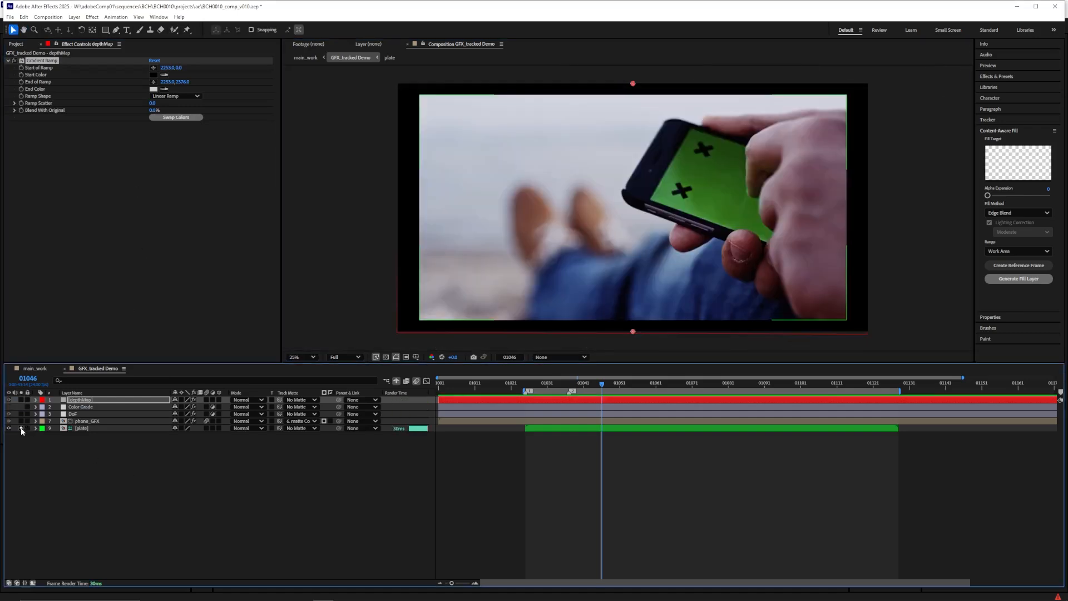
click(21, 428)
- Angle the ramp along the phone, placing its start at about 3456, 472 and its end at about 2748, 1984
click(153, 67)
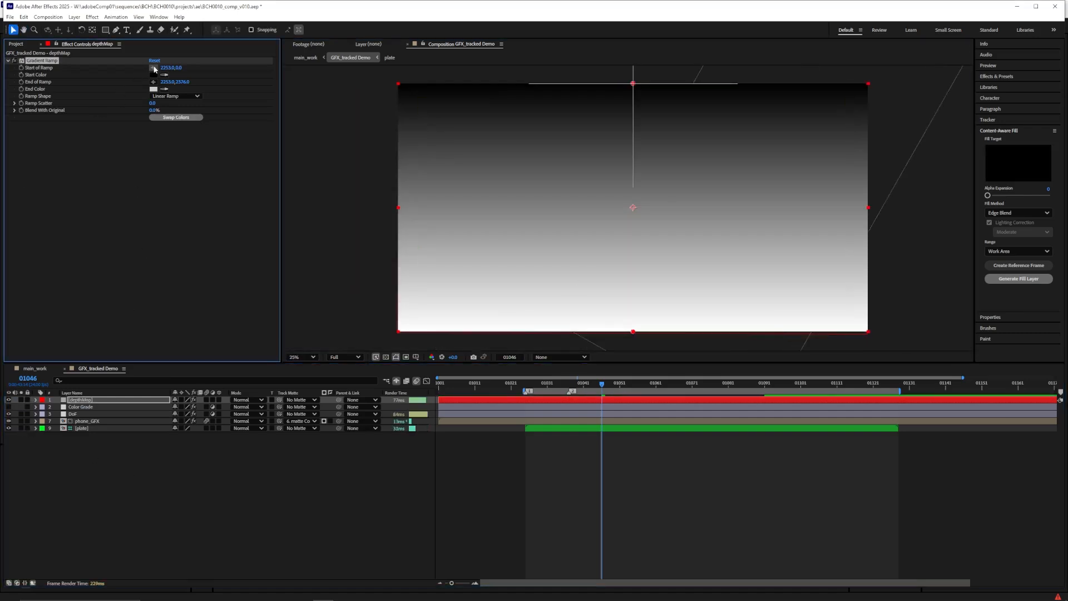
click(753, 110)
click(153, 82)
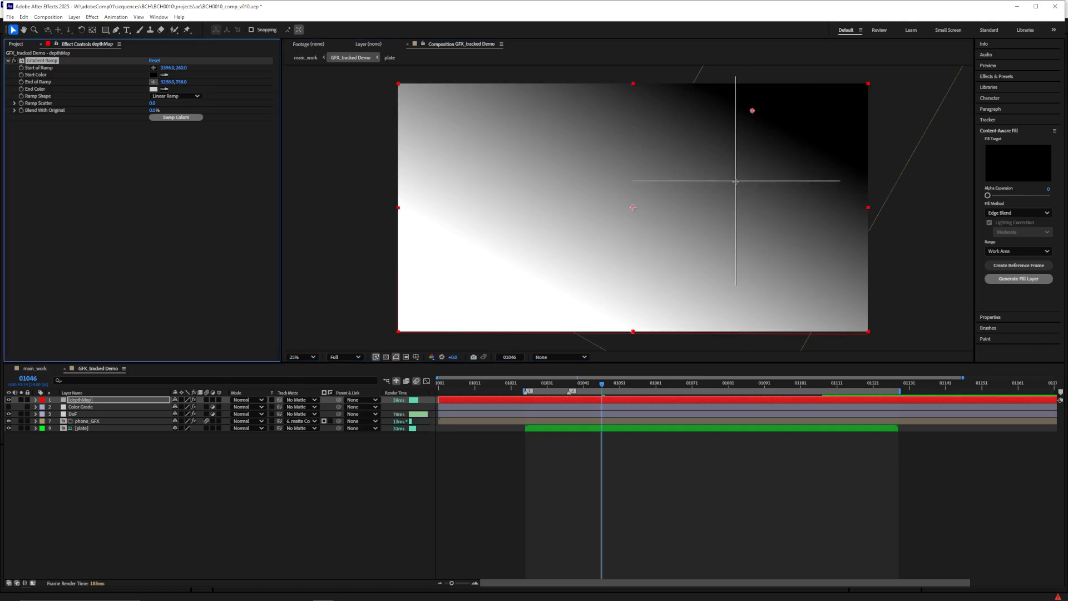
click(736, 196)
drag(737, 197, 703, 274)
- Precompose the depthMap layer as "depthMap preComp" and move it below the phone_GFX layer
click(64, 400)
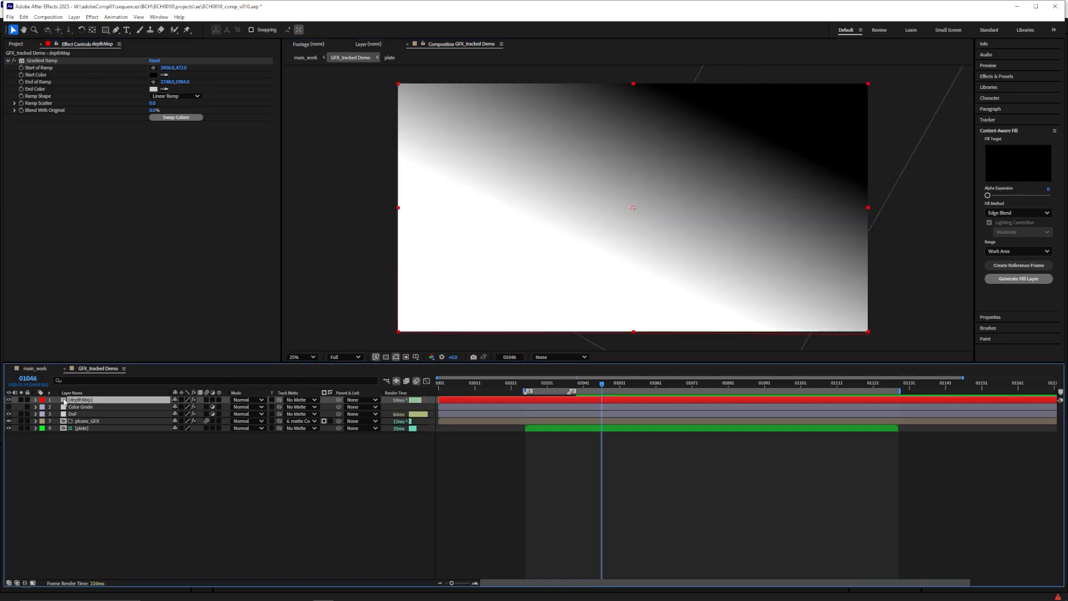
key(ctrl+shift+c)
click(556, 238)
drag(532, 239, 558, 238)
text(preComp)
key(Return)
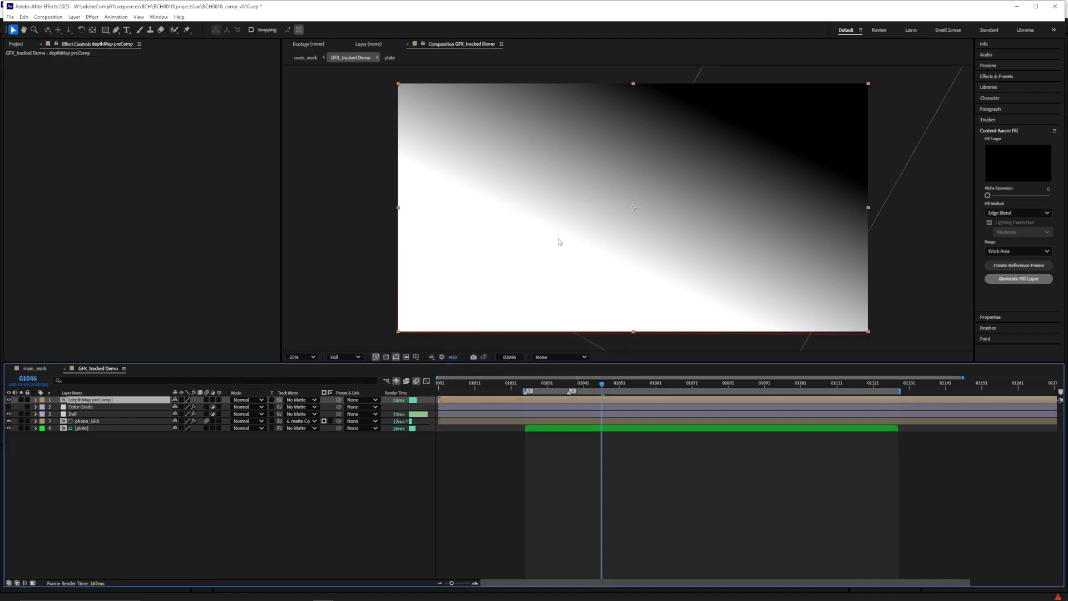
drag(84, 400, 80, 425)
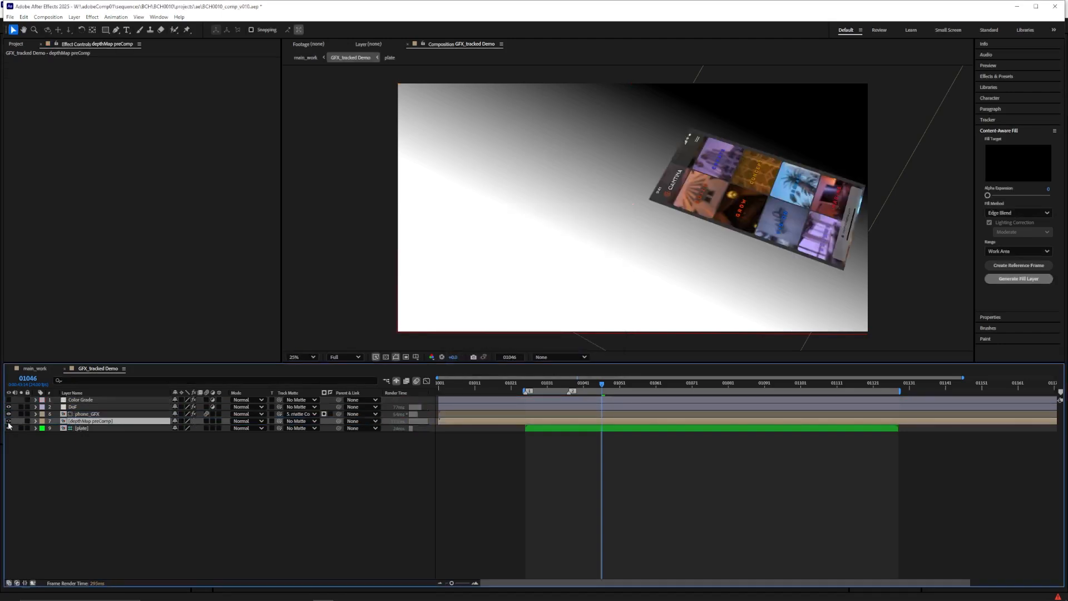
- Use depthMap preComp as the depth layer of the DoF layer's FL Depth Of Field and set the radius to 50
click(74, 407)
click(178, 75)
click(213, 151)
click(154, 82)
text(50)
key(Return)
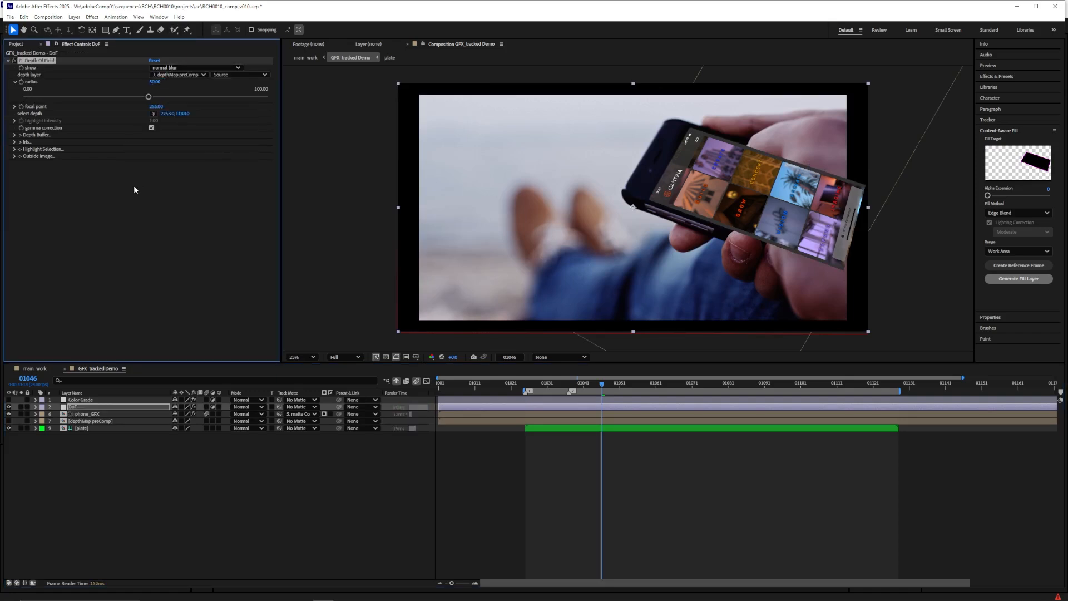
scroll(743, 189, up, 2)
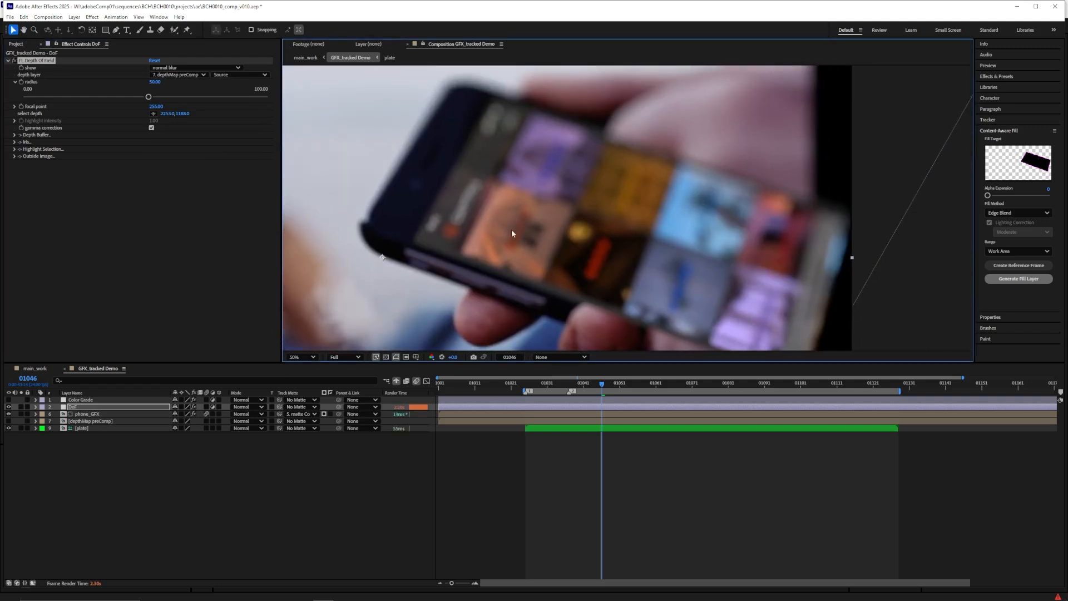
- Open depthMap preComp and try a tighter gradient by moving the ramp's end to about 3268, 980
double_click(91, 422)
click(80, 400)
click(154, 81)
key(Escape)
scroll(650, 228, down, 2)
click(154, 82)
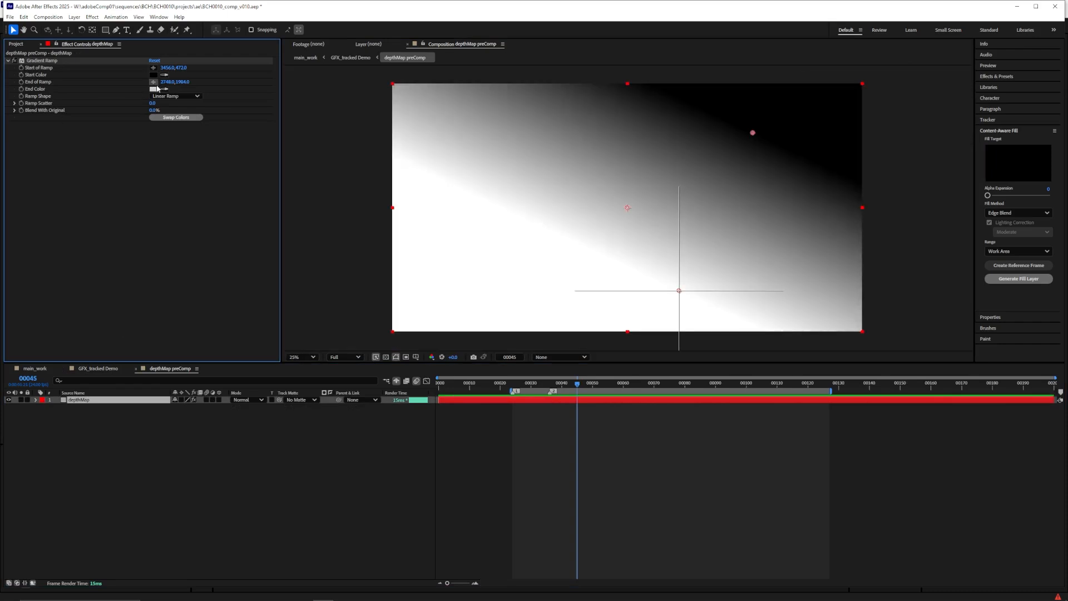
click(740, 196)
drag(730, 183, 734, 186)
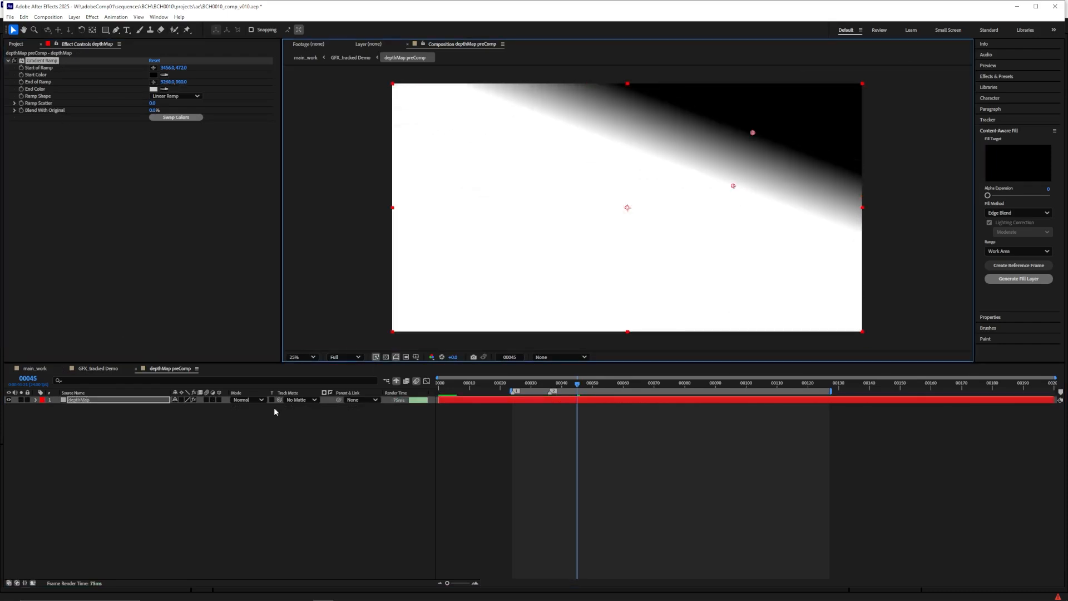
- Hide the plate in GFX_tracked Demo and widen the depthMap gradient by moving the ramp's end to about 2968, 2084
click(99, 369)
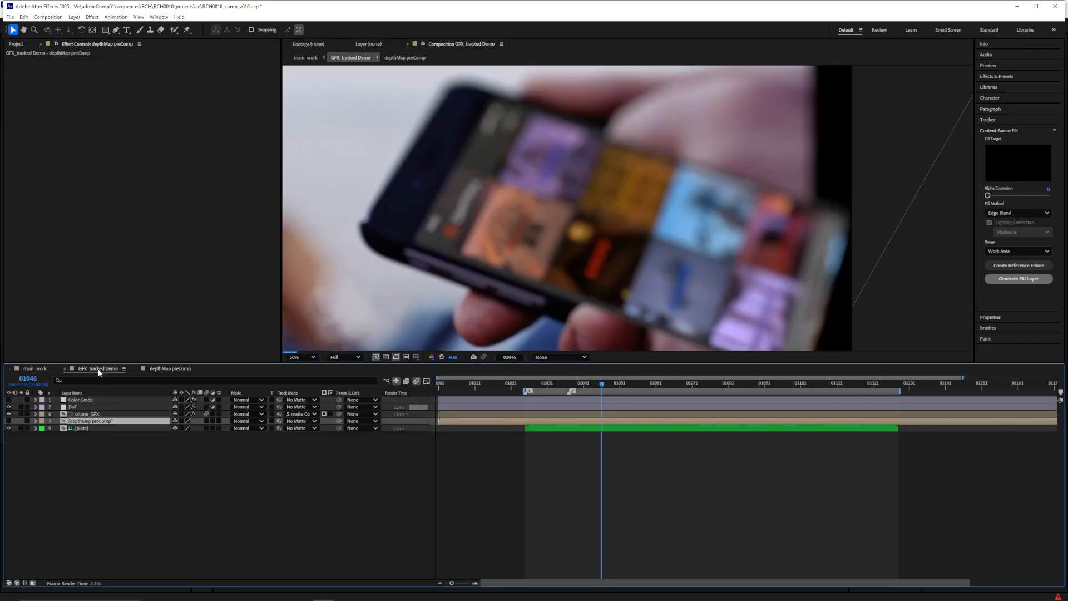
click(8, 428)
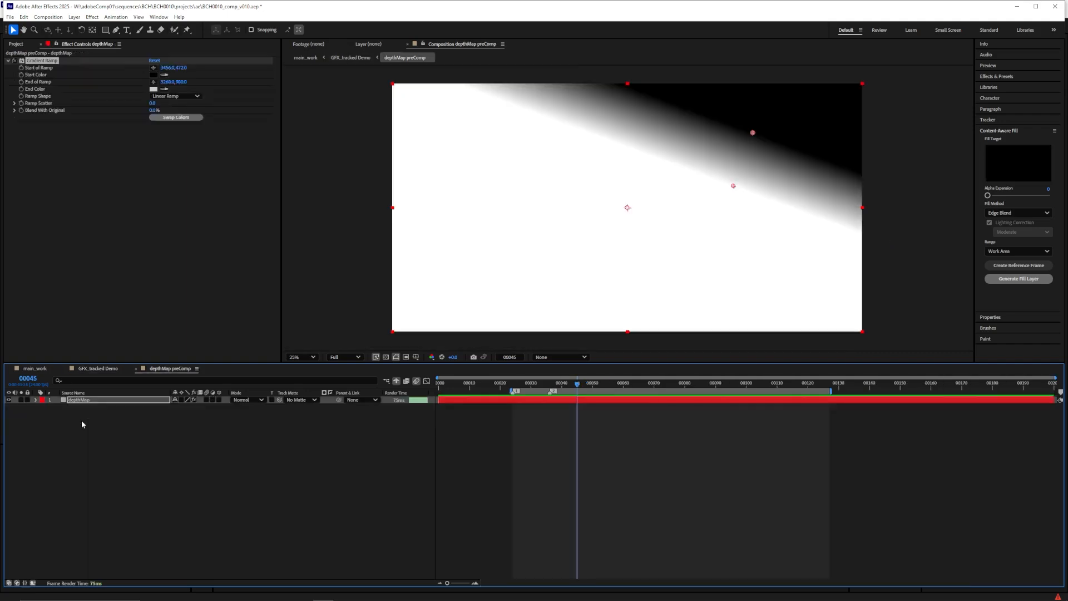
double_click(84, 422)
drag(732, 188, 700, 306)
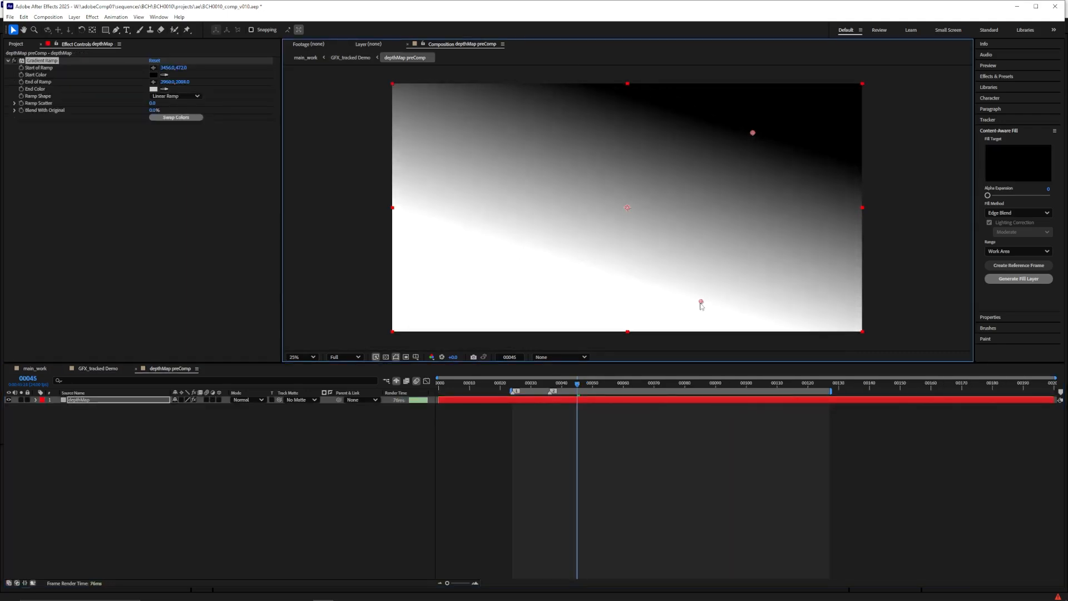
click(387, 381)
click(319, 385)
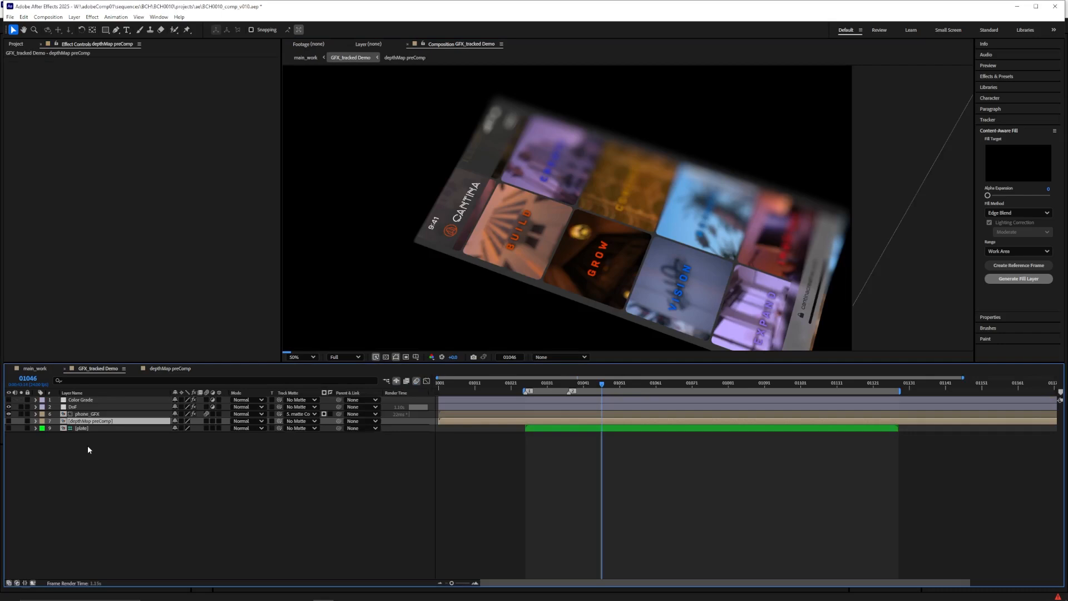
- Set the DoF layer's FL Depth Of Field radius to 10 and return to the main_work composition
click(88, 407)
drag(156, 84, 154, 89)
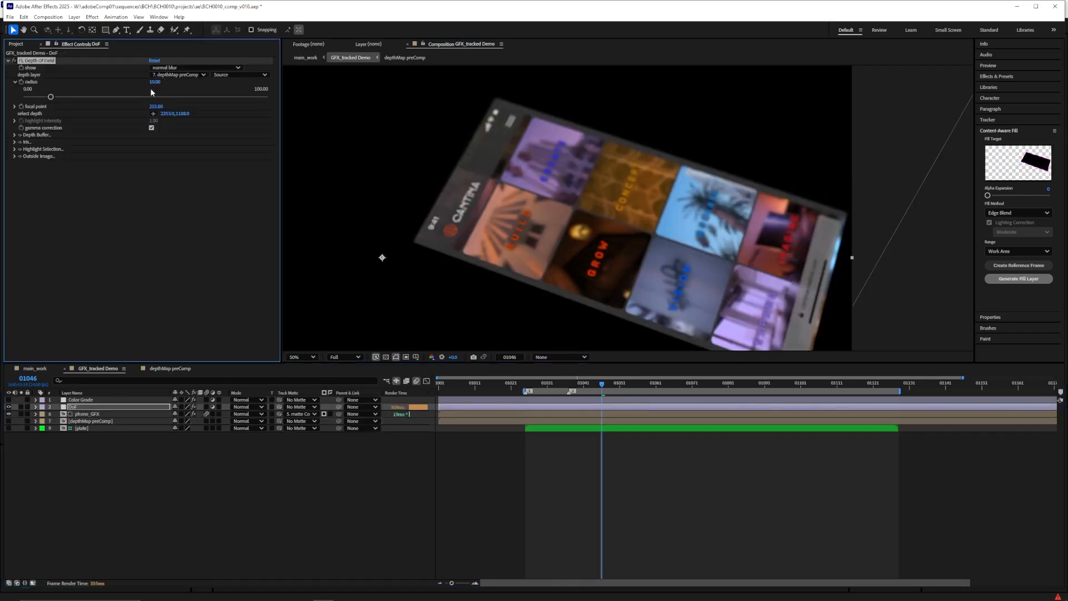
drag(600, 192, 597, 166)
click(387, 382)
click(331, 380)
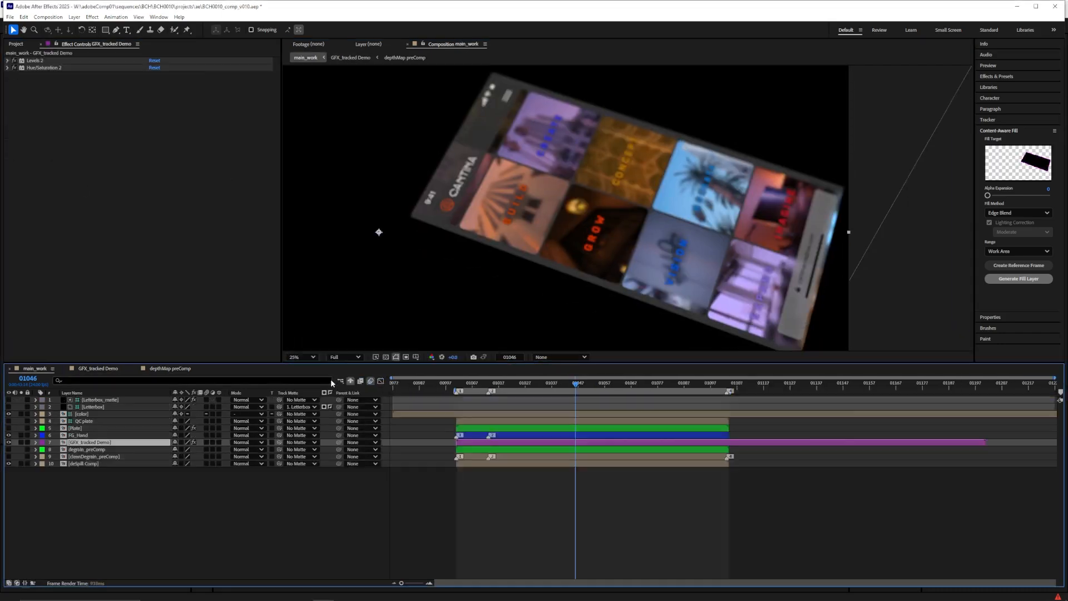
- Open a second viewer that stays on main_work and open the FG_Hand layer's composition beside it
scroll(716, 229, up, 2)
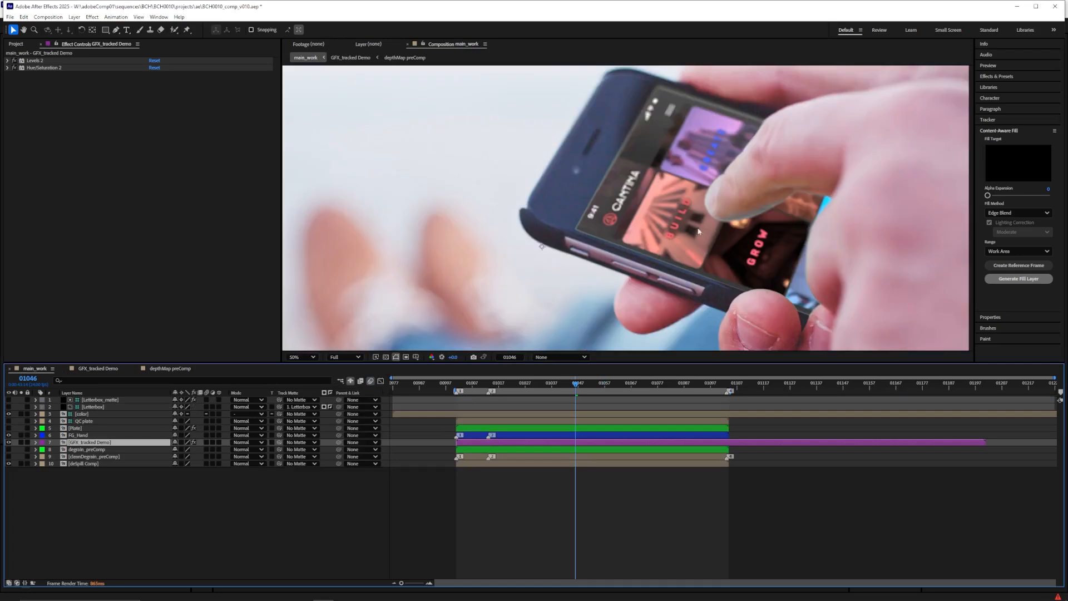
drag(715, 229, 610, 217)
key(v)
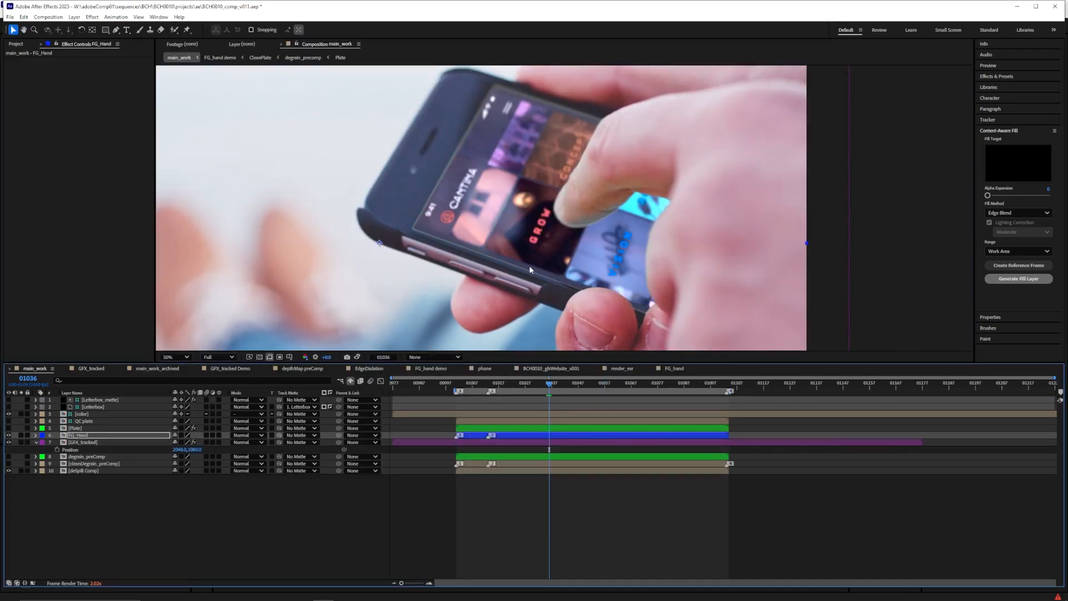
click(224, 66)
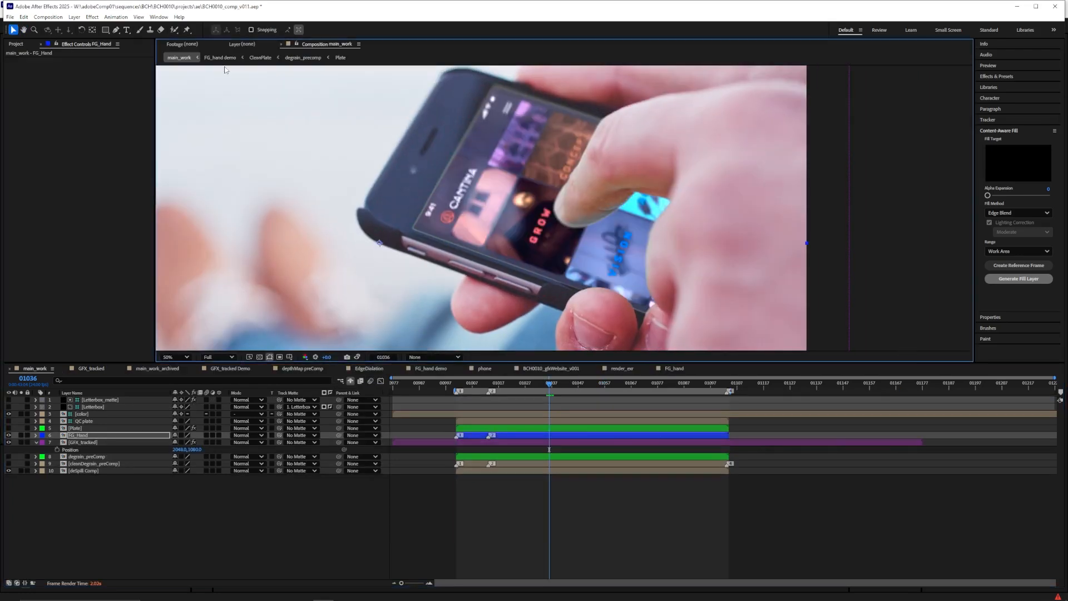
click(139, 17)
click(142, 28)
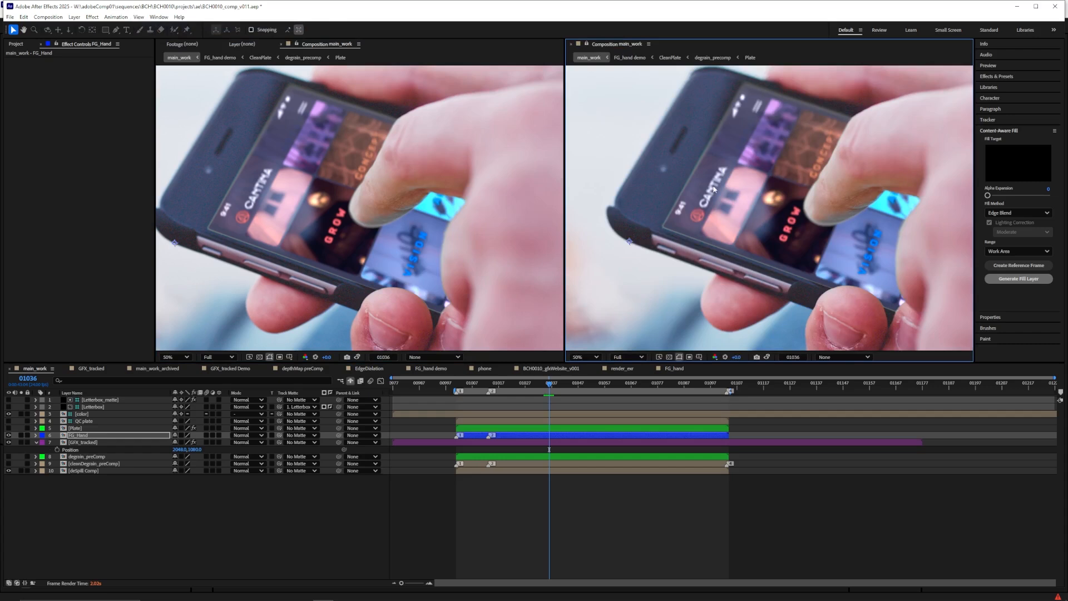
double_click(74, 436)
- Draw a closed mask loosely around the foreground hand and finger on the key layer, extending past the frame's edge
key(g)
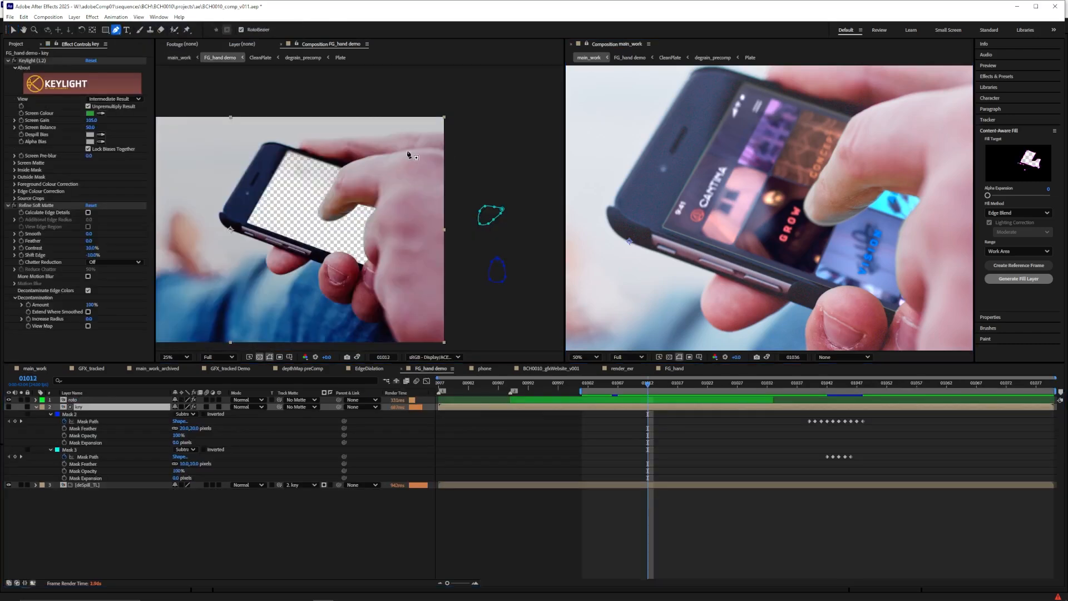
click(430, 149)
click(382, 151)
click(331, 164)
click(310, 190)
click(309, 249)
click(333, 257)
click(384, 276)
click(420, 294)
click(460, 301)
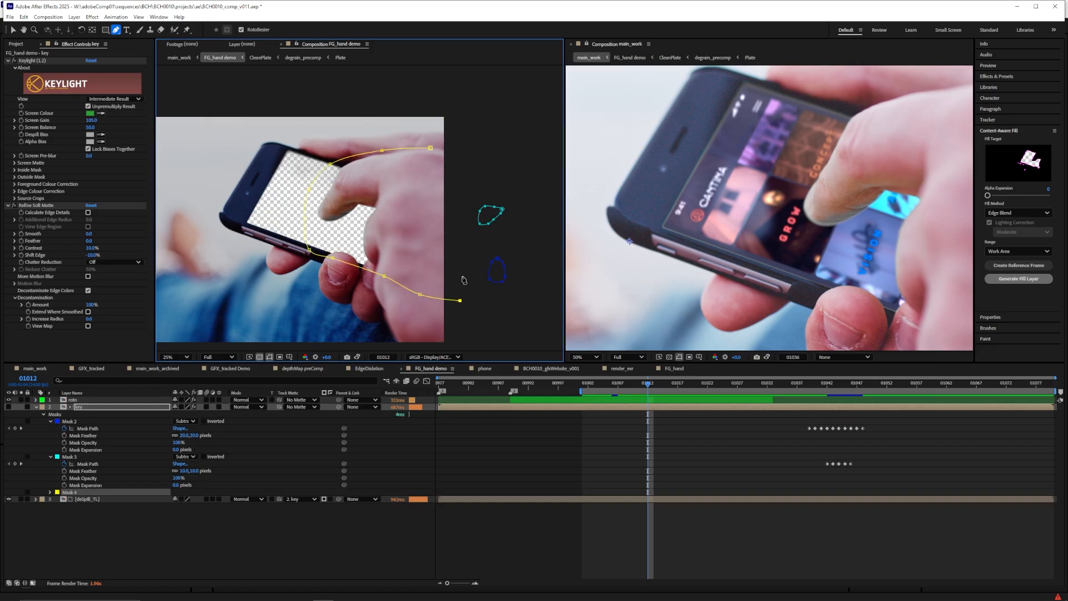
click(460, 143)
click(431, 148)
- Move the new hand mask above the key layer's other masks and change its color to magenta
drag(73, 492, 78, 421)
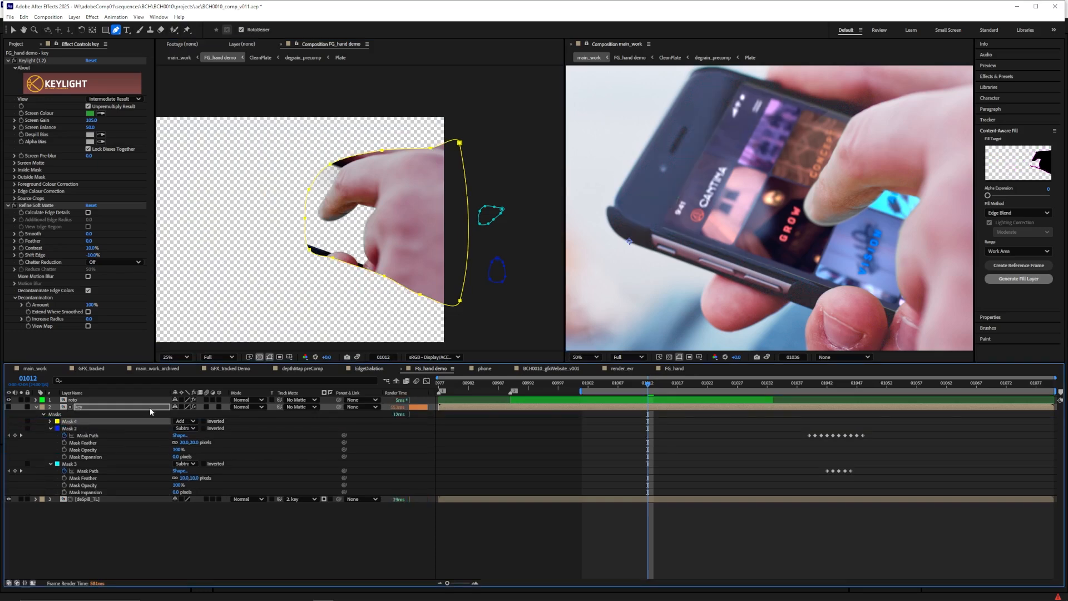
click(58, 421)
click(555, 255)
click(615, 248)
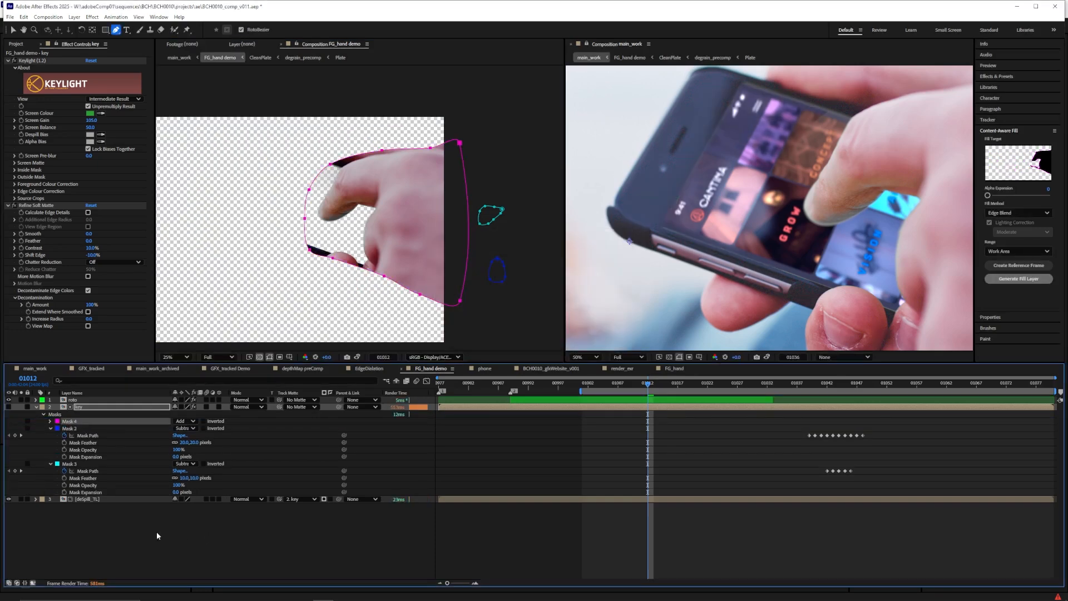
- Set the new hand mask's feather to 50 pixels
key(m)
key(m)
click(183, 429)
key(Return)
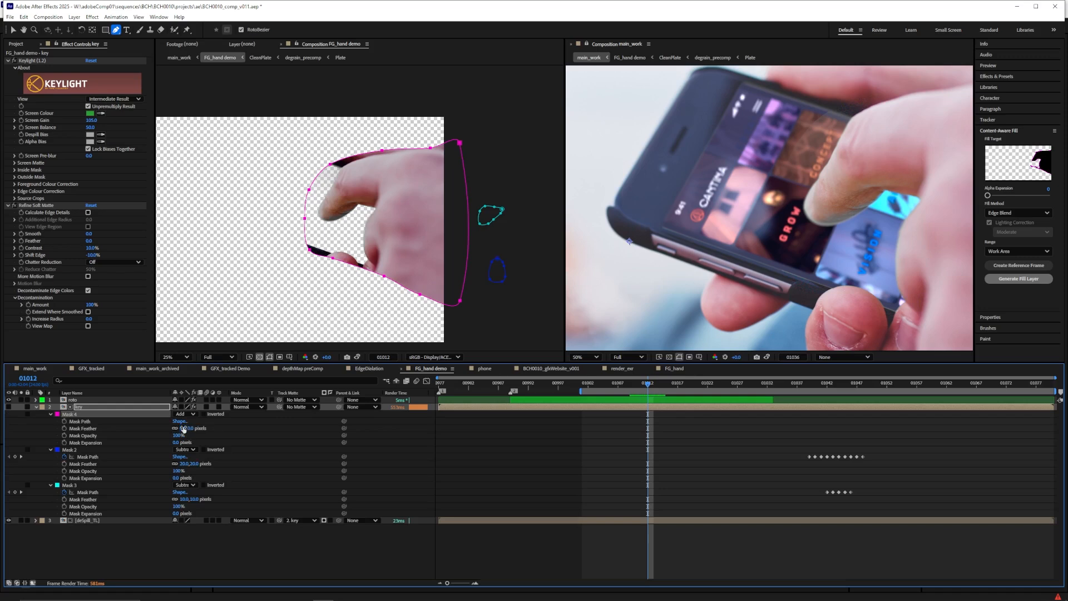
click(183, 429)
text(50)
key(Return)
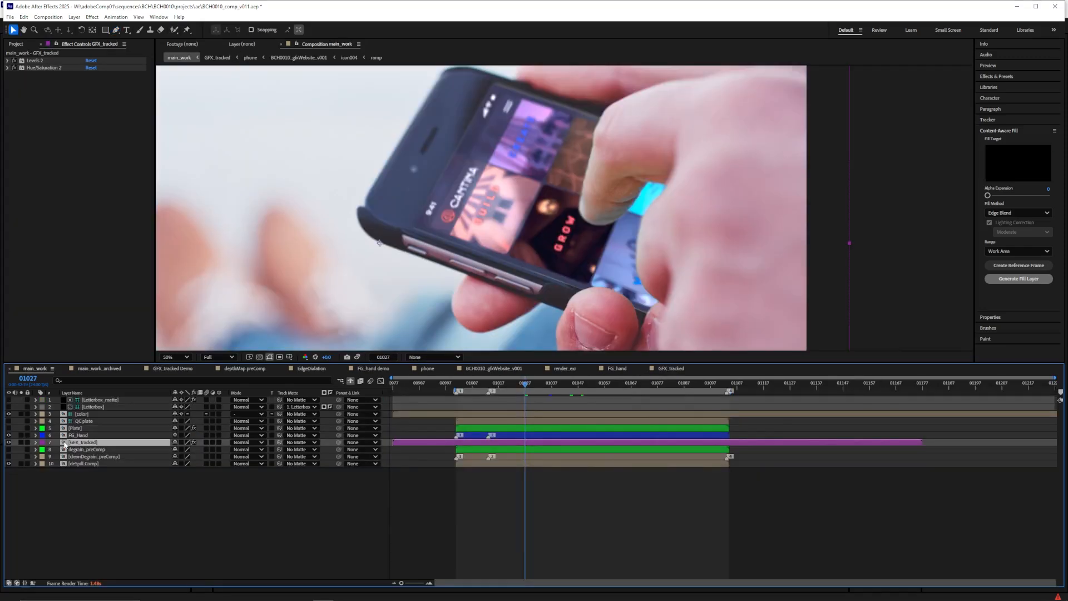
- Duplicate the GFX_tracked layer twice in main_work and pre-compose the two copies as Edge_matte
key(ctrl+d)
key(ctrl+d)
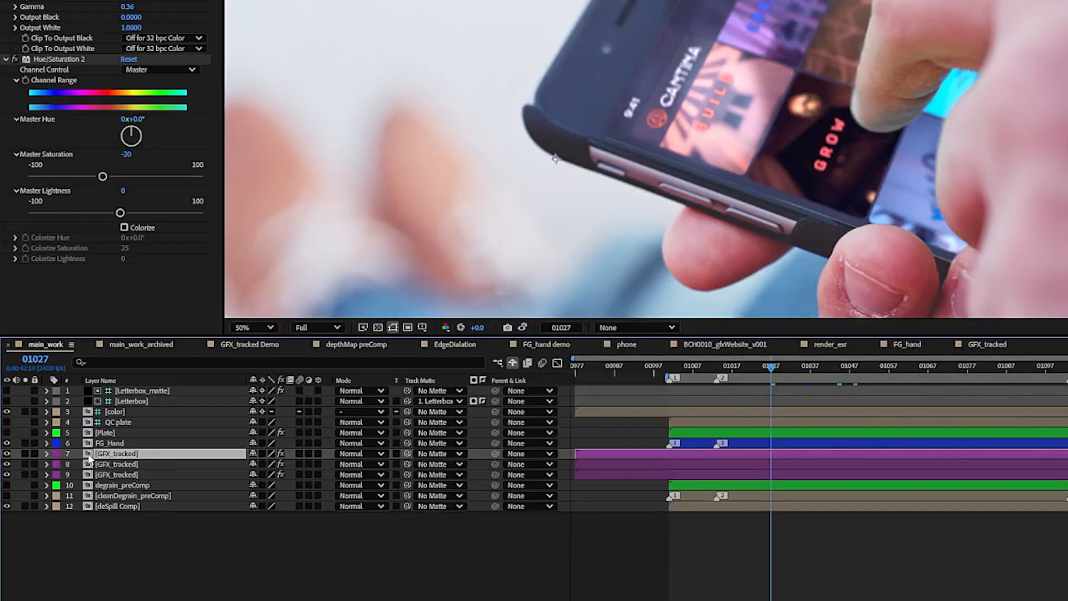
shift+click(65, 450)
key(ctrl+shift+c)
text(Edge_matte)
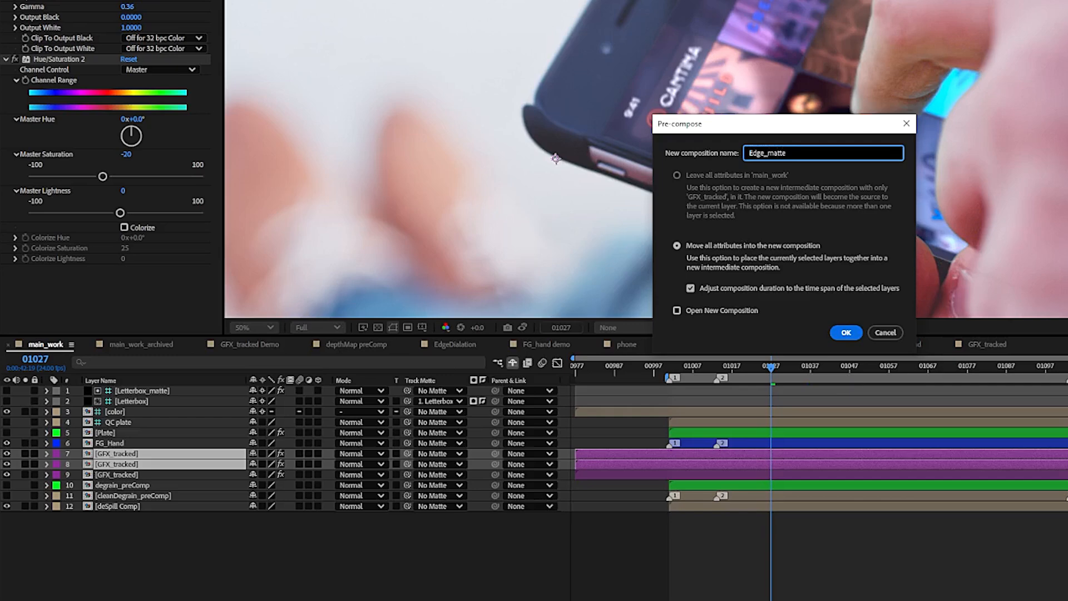
key(Return)
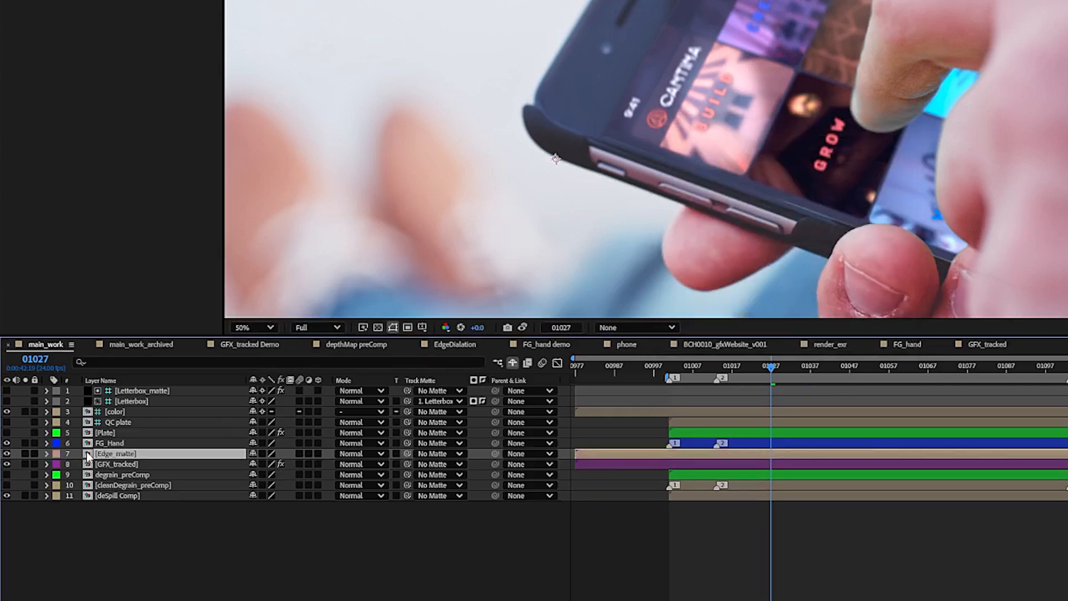
- Open Edge_matte, apply Minimax to the upper GFX_tracked layer and remove its Levels and Hue/Saturation effects
double_click(87, 454)
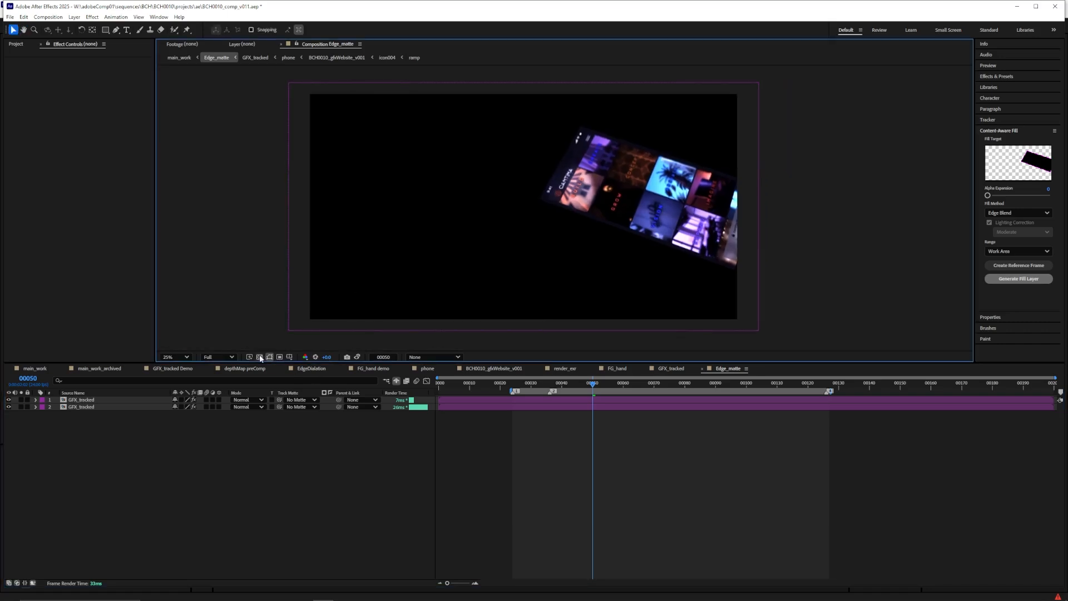
click(378, 327)
click(123, 393)
key(ctrl+space)
text(mini)
key(Return)
click(39, 176)
shift+click(36, 61)
key(Delete)
- Set Minimax to Minimum on Alpha and Color with a radius of 12, comparing the effect with the lower layer hidden
click(103, 69)
click(104, 76)
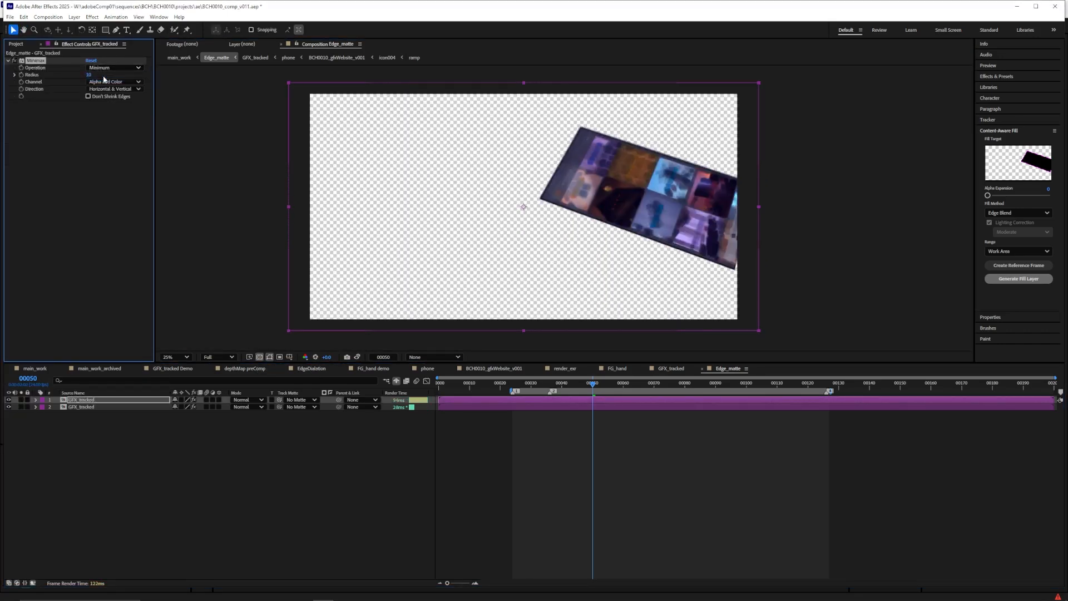
click(9, 407)
click(14, 61)
click(15, 61)
click(89, 74)
key(Return)
- Hide the upper GFX_tracked layer, show the lower one and use the upper layer as its track matte
click(8, 399)
click(8, 406)
click(78, 407)
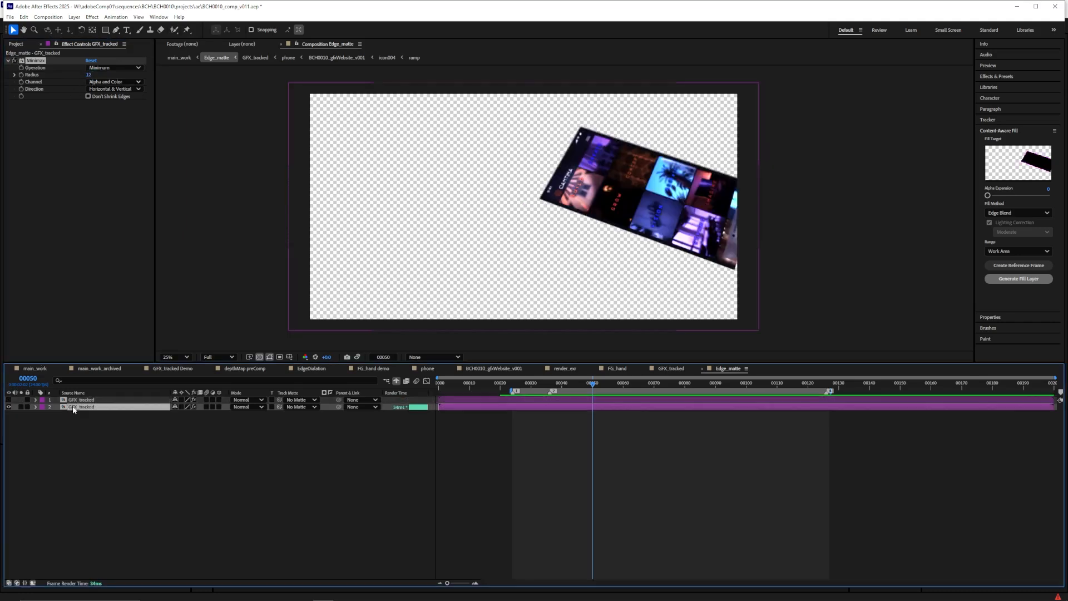
click(301, 407)
click(310, 428)
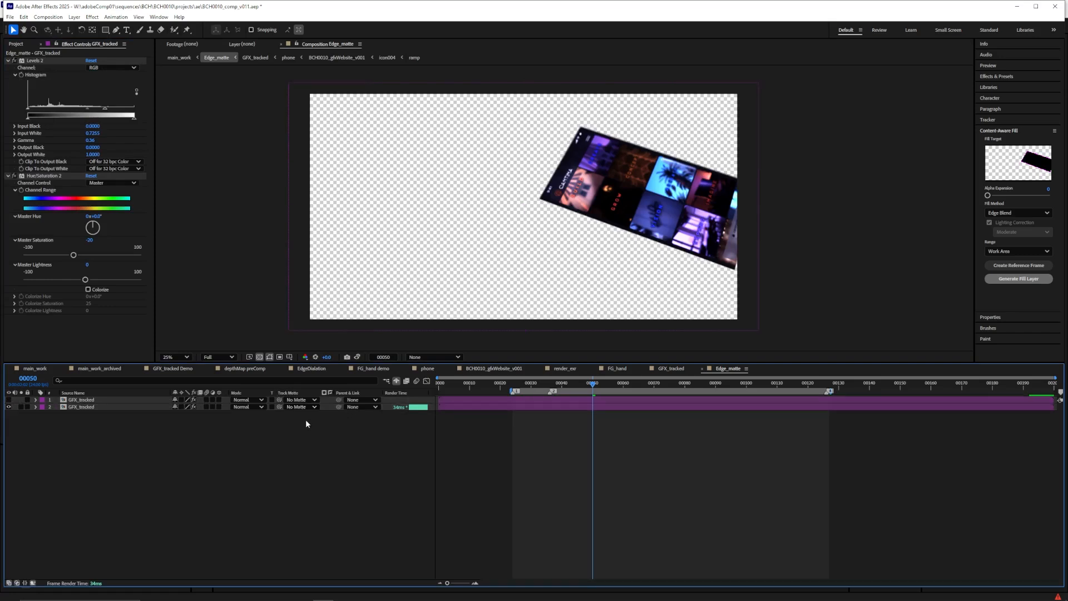
- Replace the lower GFX_tracked layer's effects with a new Levels and lower its input white to about 0.2275
key(ctrl+space)
text(le)
key(Return)
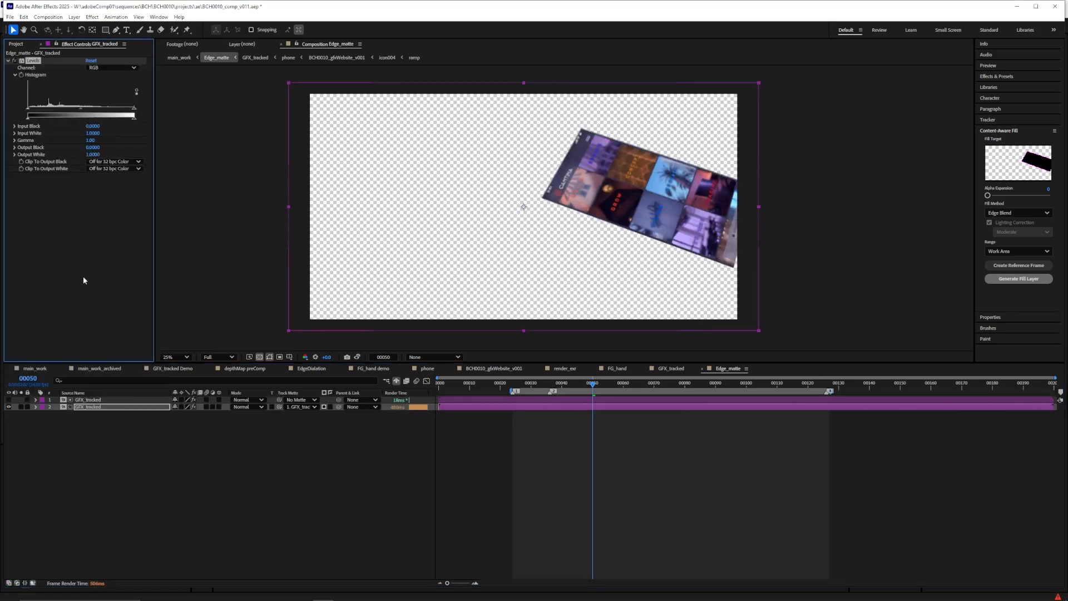
drag(135, 109, 51, 109)
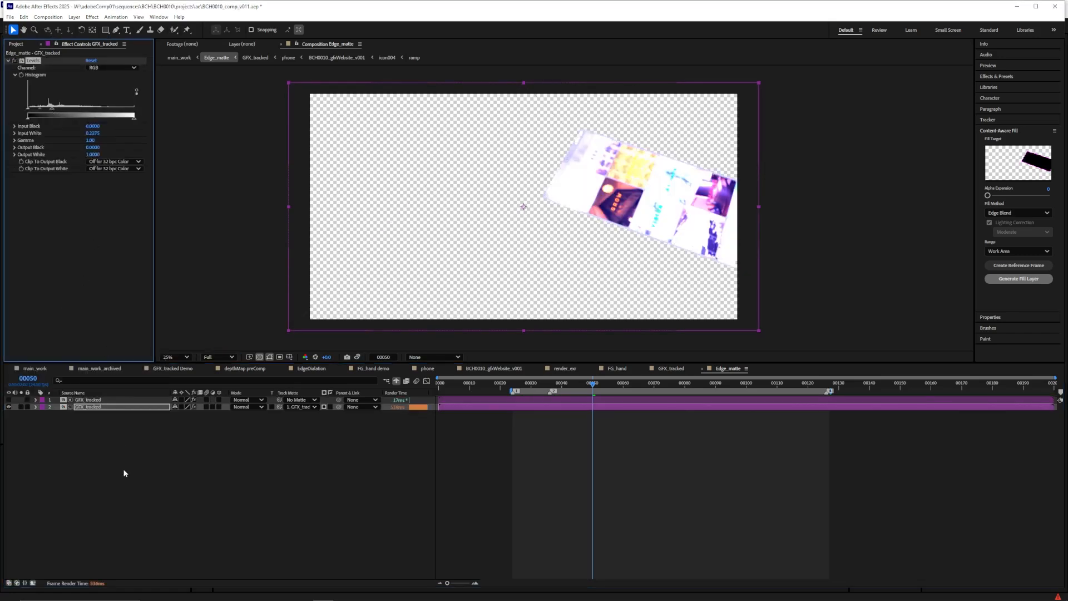
- Invert the lower layer's track matte to isolate the screen edge and raise the Levels input white slightly against black
click(325, 406)
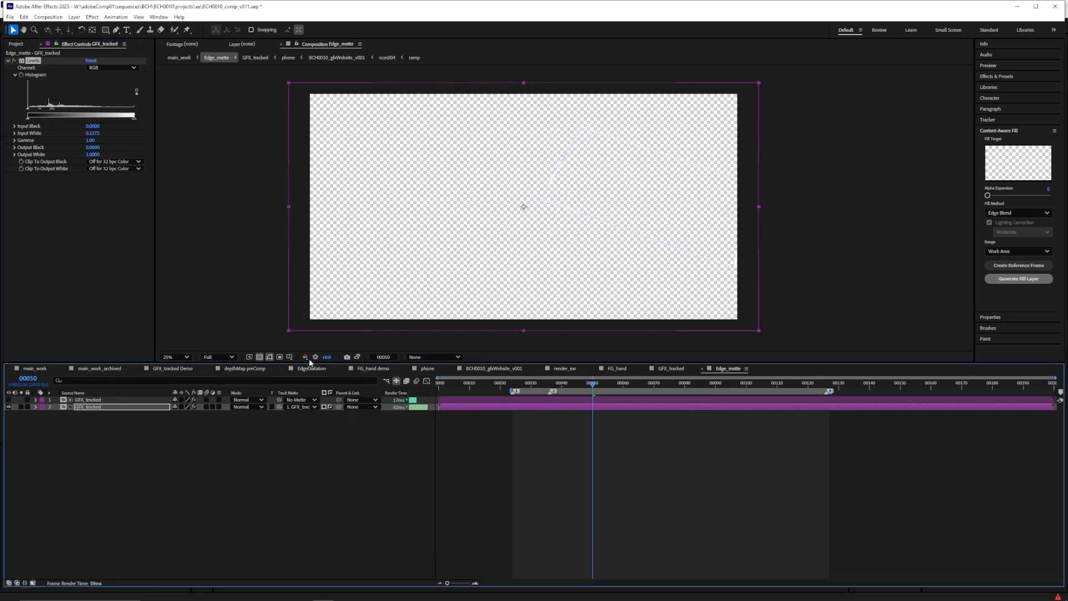
click(260, 357)
drag(51, 109, 58, 112)
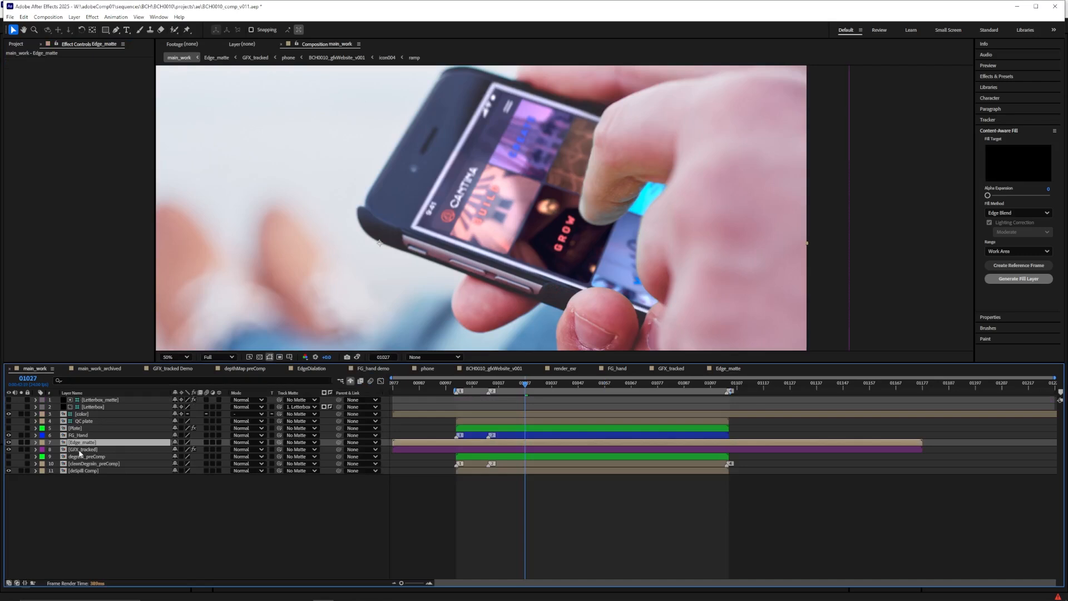
- Add an adjustment layer named edgeGrade directly below Edge_matte in main_work and hide Edge_matte
click(75, 17)
mouse_move(83, 28)
click(231, 82)
drag(82, 443, 84, 452)
key(Return)
text(edgeGrade)
key(Return)
click(8, 443)
- Apply Levels to edgeGrade, use Edge_matte as its track matte and adjust the gamma slightly
key(ctrl+space)
text(leve)
key(Return)
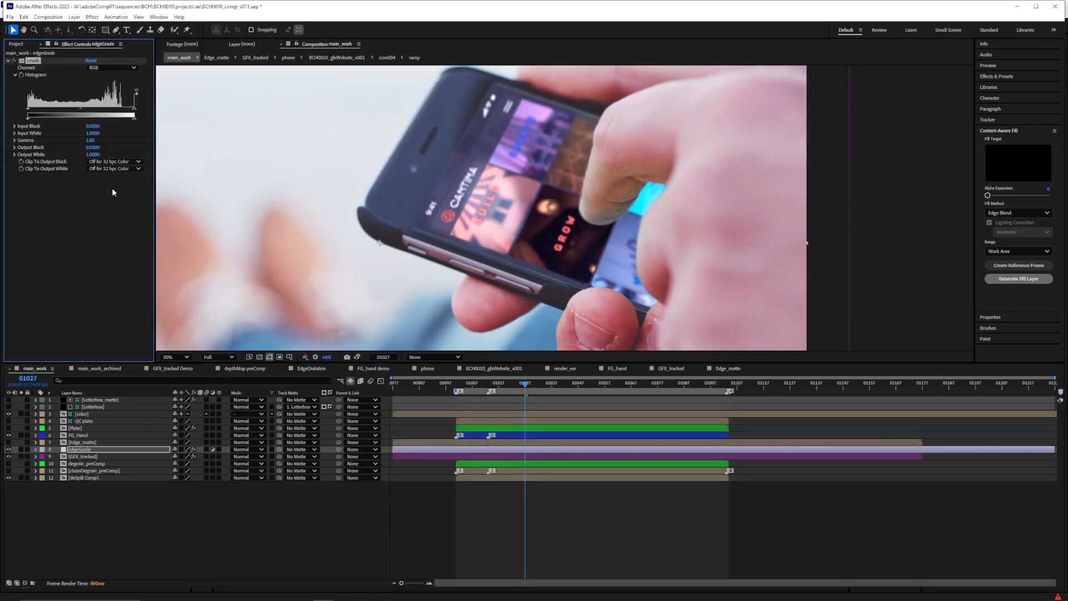
click(297, 450)
click(315, 525)
mouse_move(82, 116)
mouse_down()
mouse_move(118, 112)
mouse_move(86, 110)
mouse_up()
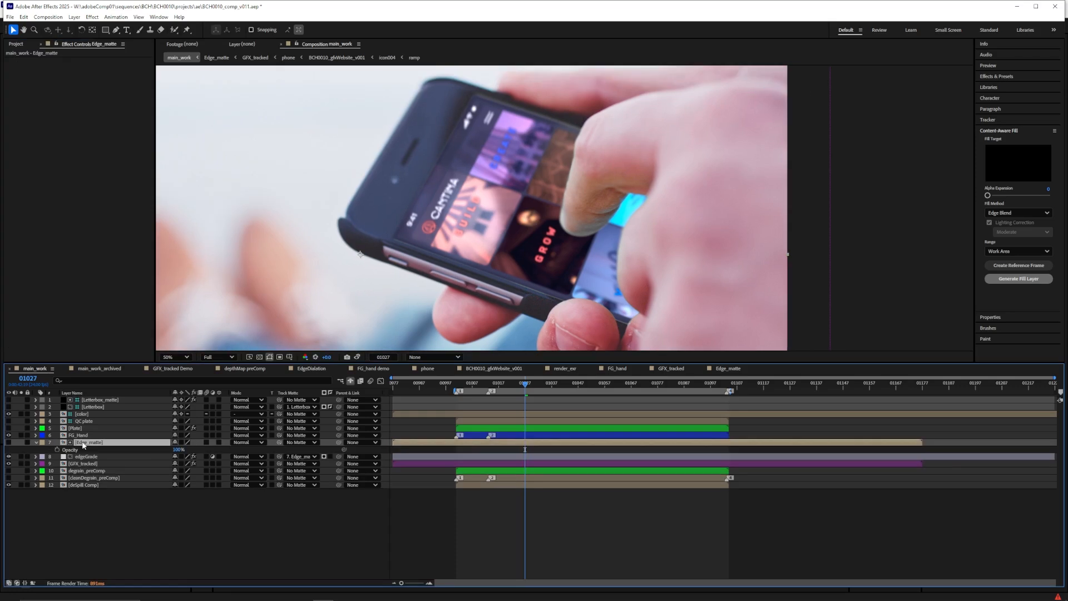
- Apply Fast Box Blur with a blur radius of 3 to Edge_matte and compare the result by toggling edgeGrade
key(ctrl+space)
text(fast)
key(Return)
click(89, 68)
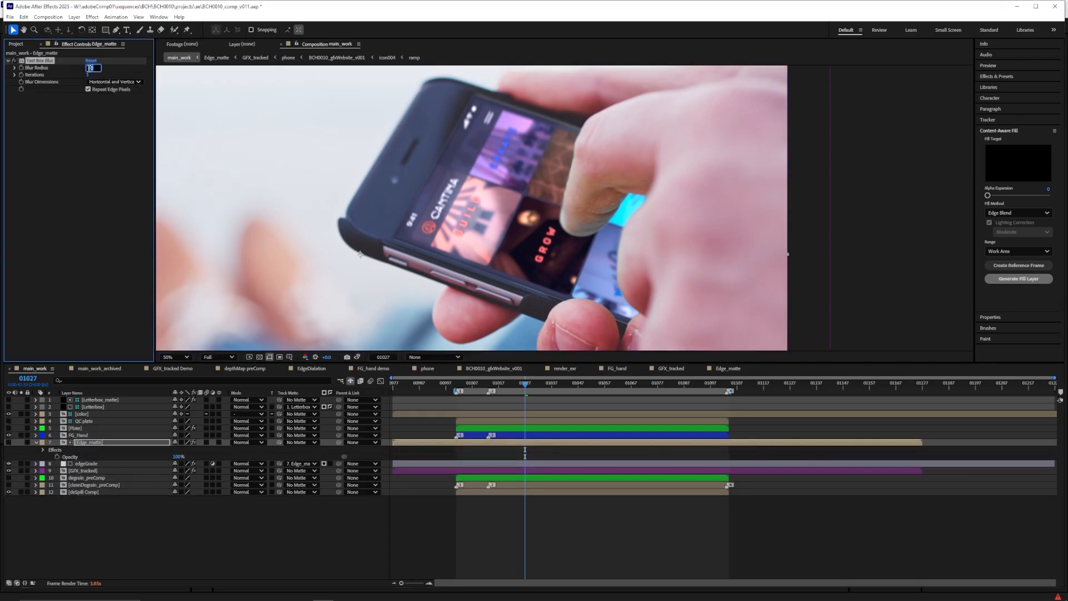
text(3)
key(Return)
key(slash)
click(9, 464)
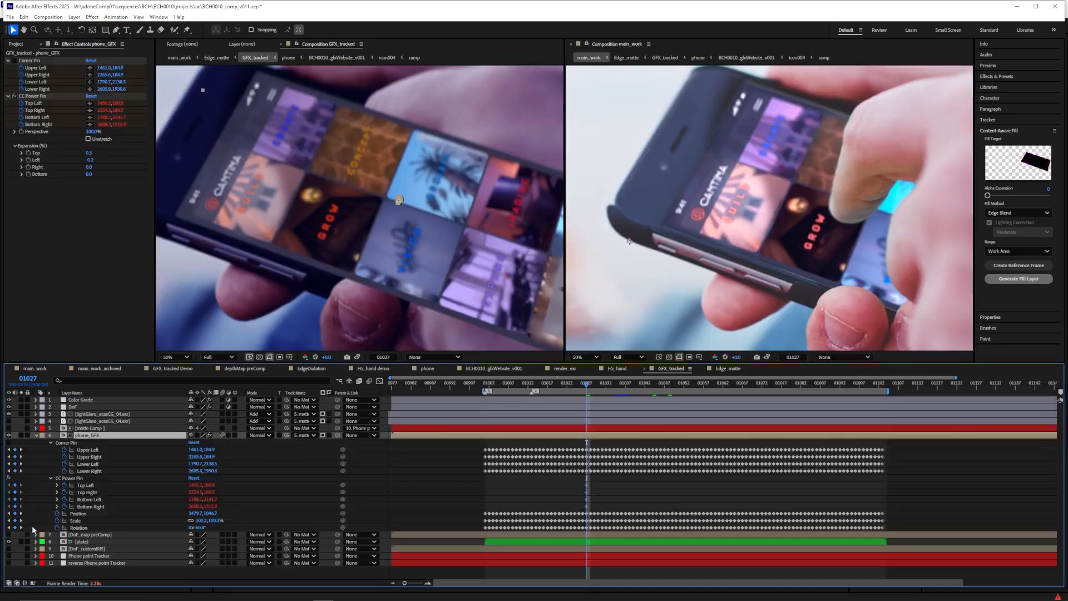
- Nudge the top right and bottom right CC Power Pin corners of phone_GFX in GFX_tracked to fit the phone screen
drag(230, 103, 231, 102)
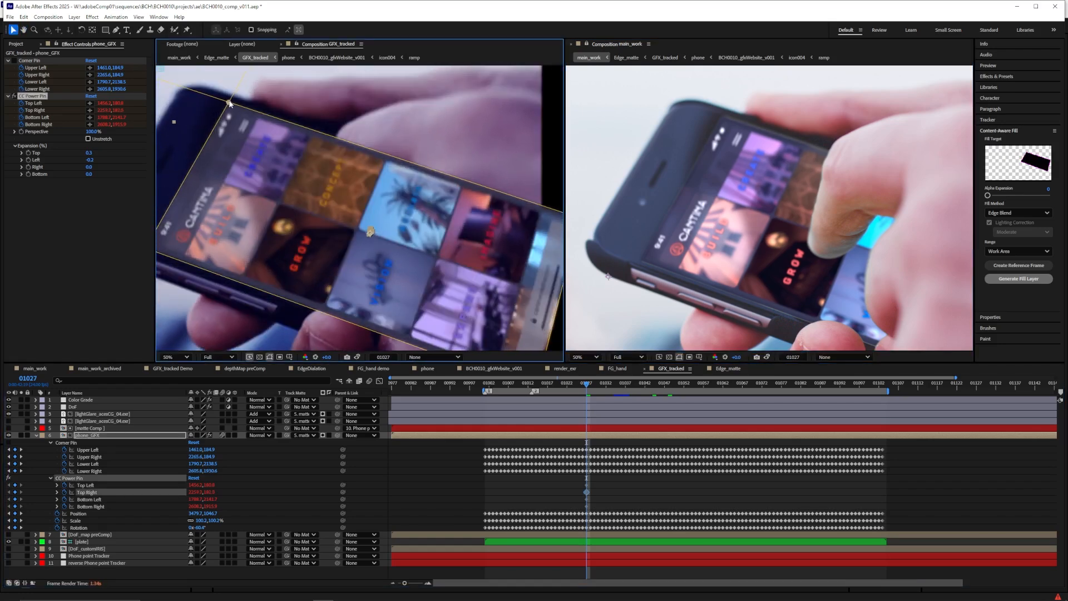
drag(544, 216, 590, 263)
key(ctrl+z)
drag(479, 192, 520, 223)
drag(176, 107, 177, 104)
key(ctrl+z)
drag(527, 222, 528, 221)
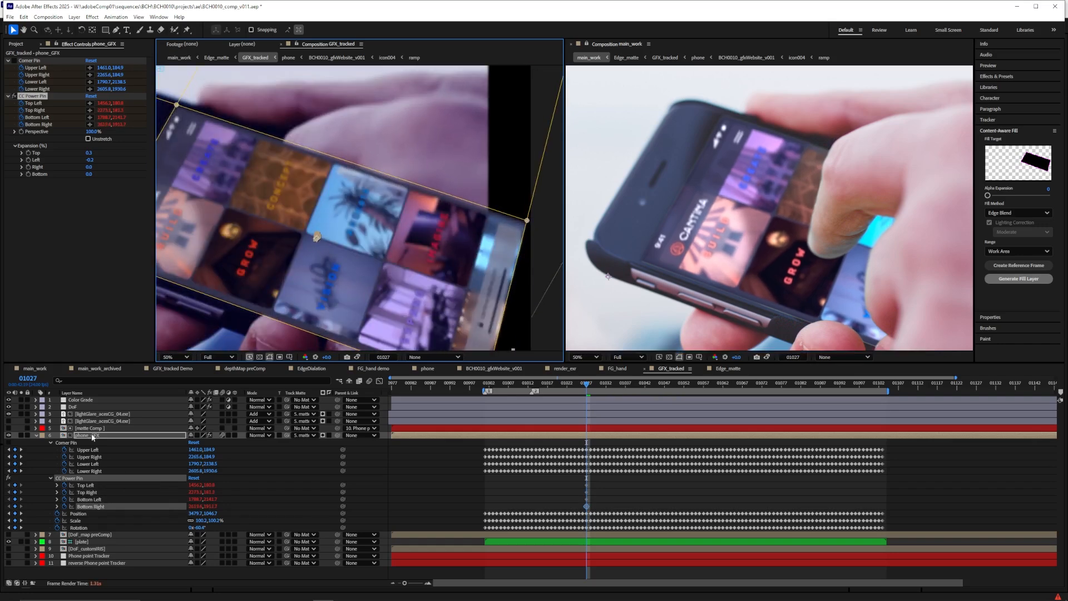
- Open the website graphics composition nested in phone_GFX and change its background solid's color to dark gray 202020
double_click(92, 436)
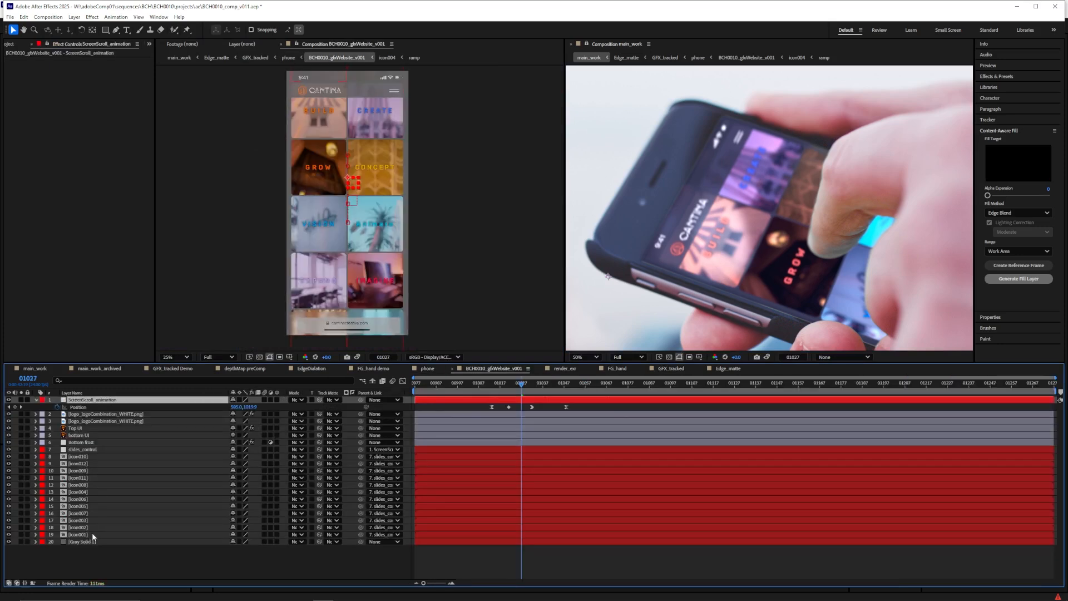
click(82, 542)
click(74, 17)
click(97, 37)
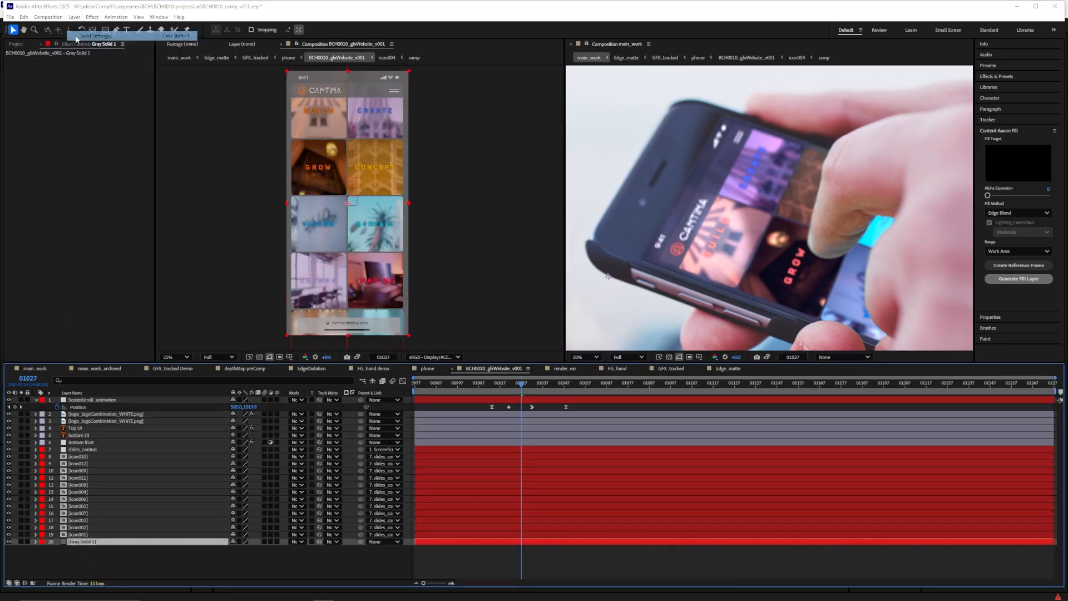
click(546, 352)
drag(440, 333, 433, 339)
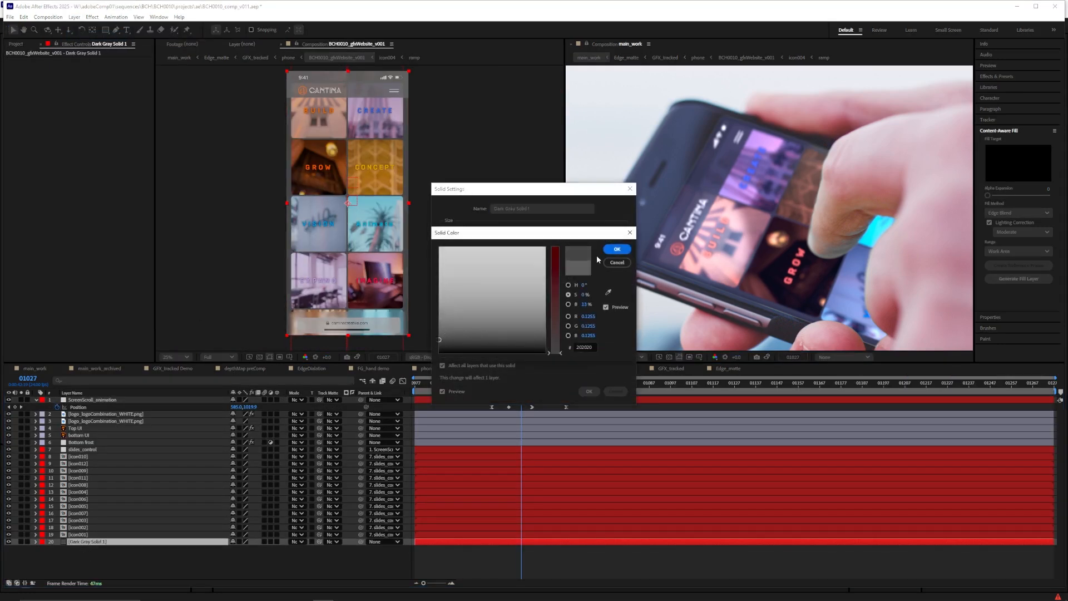
click(617, 248)
click(590, 392)
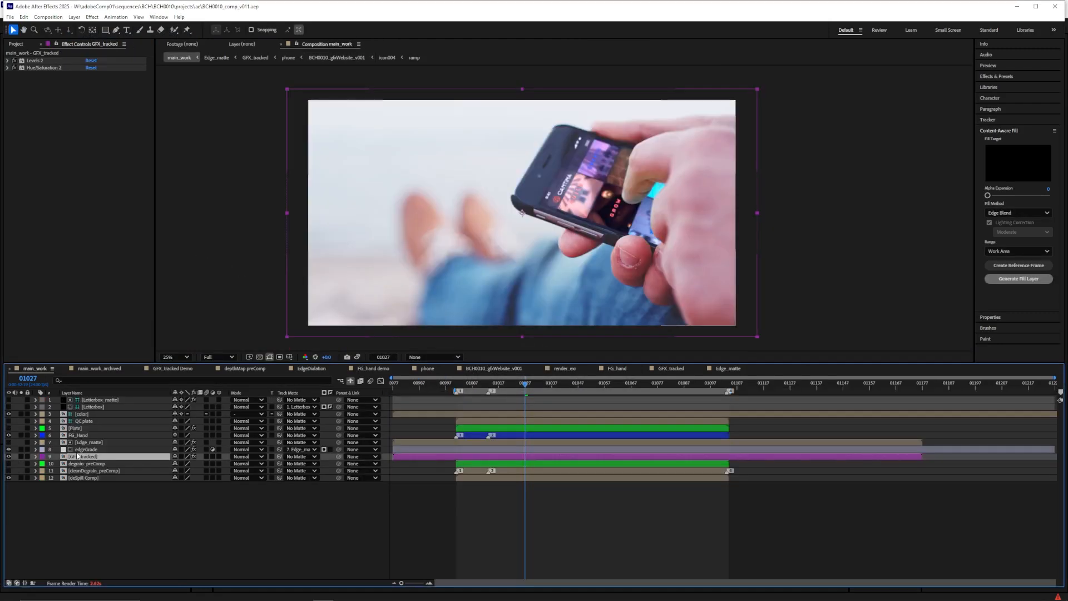
- Move deSpill Comp above FG_Hand in main_work and rename it mixBack
drag(81, 478, 97, 435)
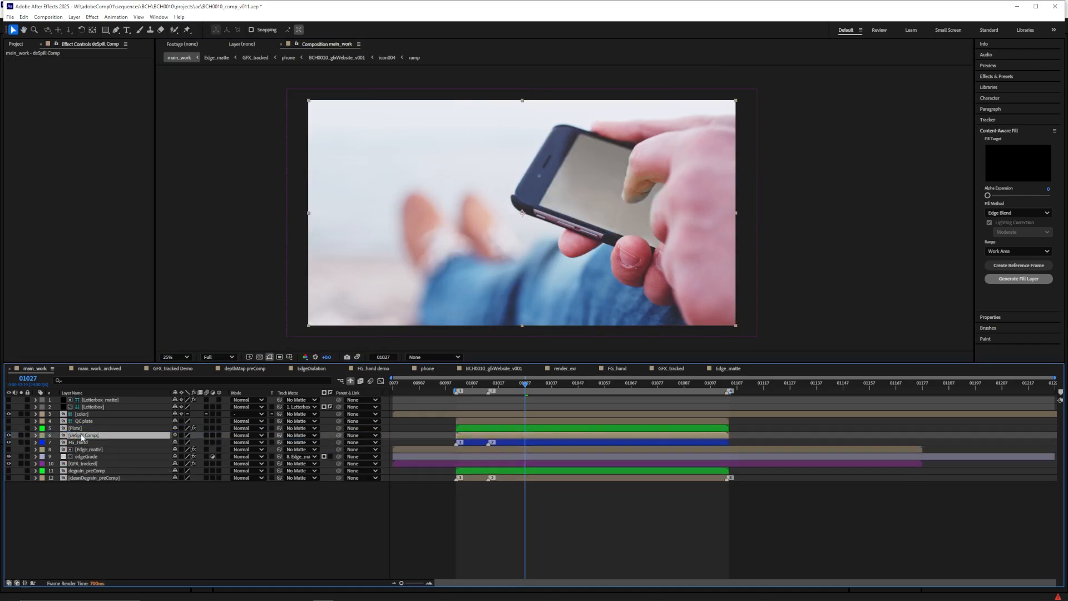
key(Return)
text(mixBack)
key(Return)
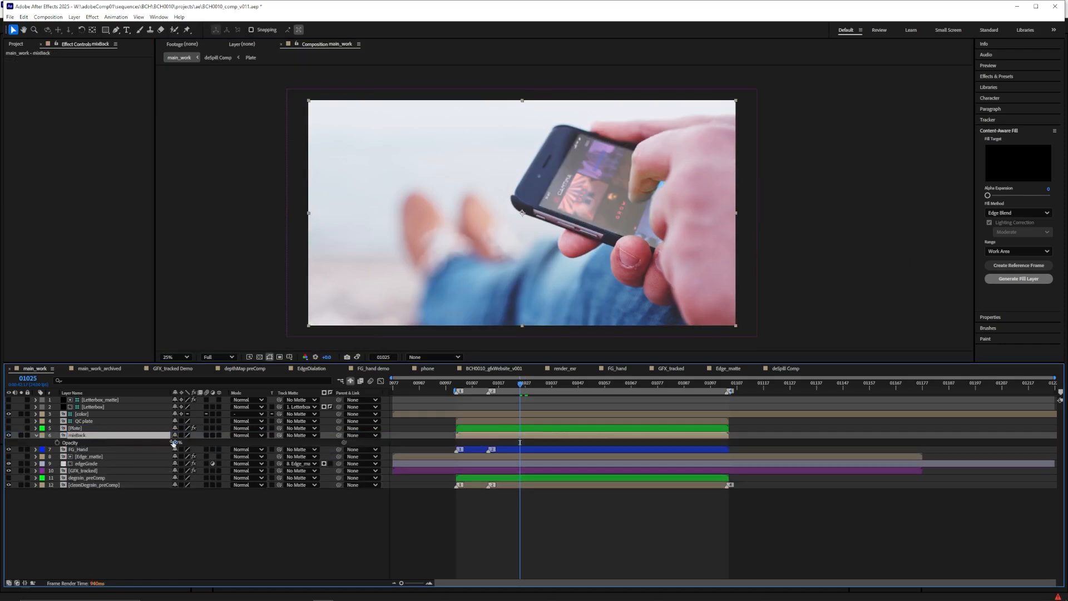
- Lower the mixBack layer's opacity to 10%, comparing the phone screen with the layer toggled and on another frame
scroll(473, 274, up, 2)
drag(501, 267, 381, 266)
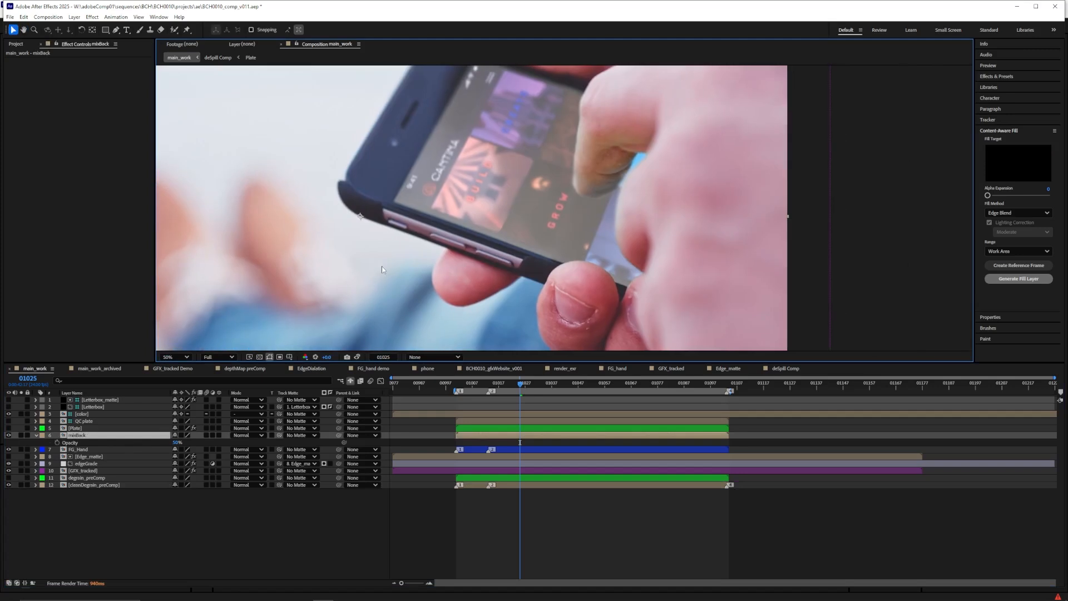
scroll(382, 266, down, 2)
click(176, 443)
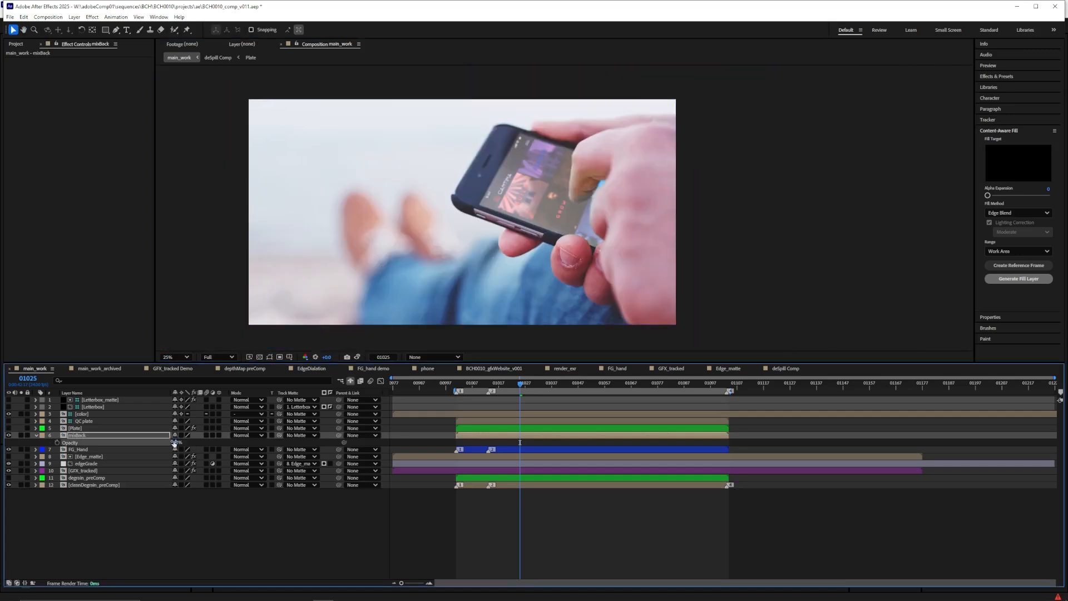
click(177, 443)
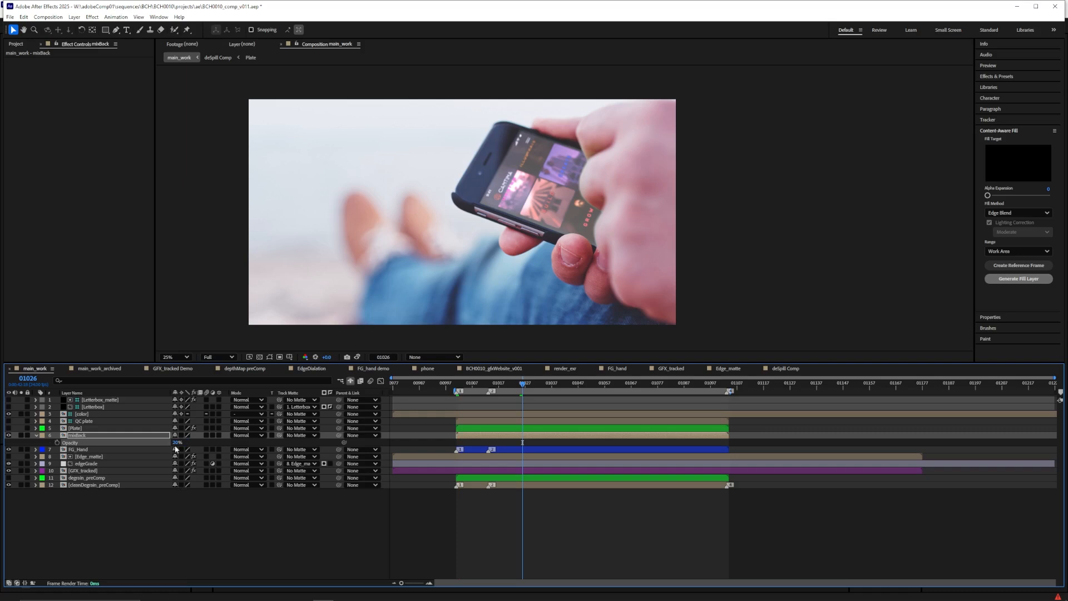
click(9, 436)
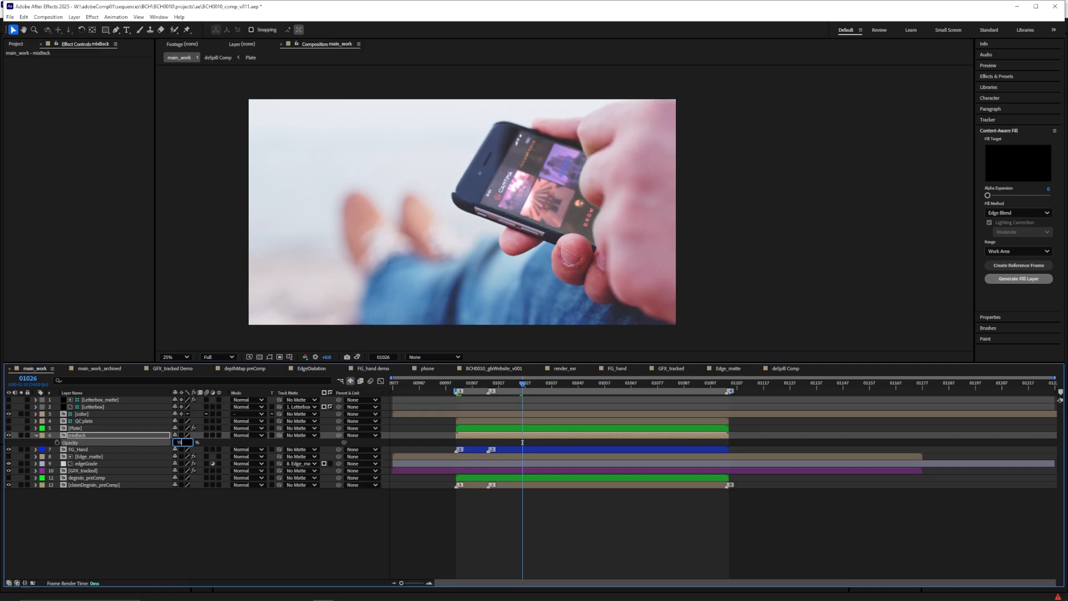
click(176, 443)
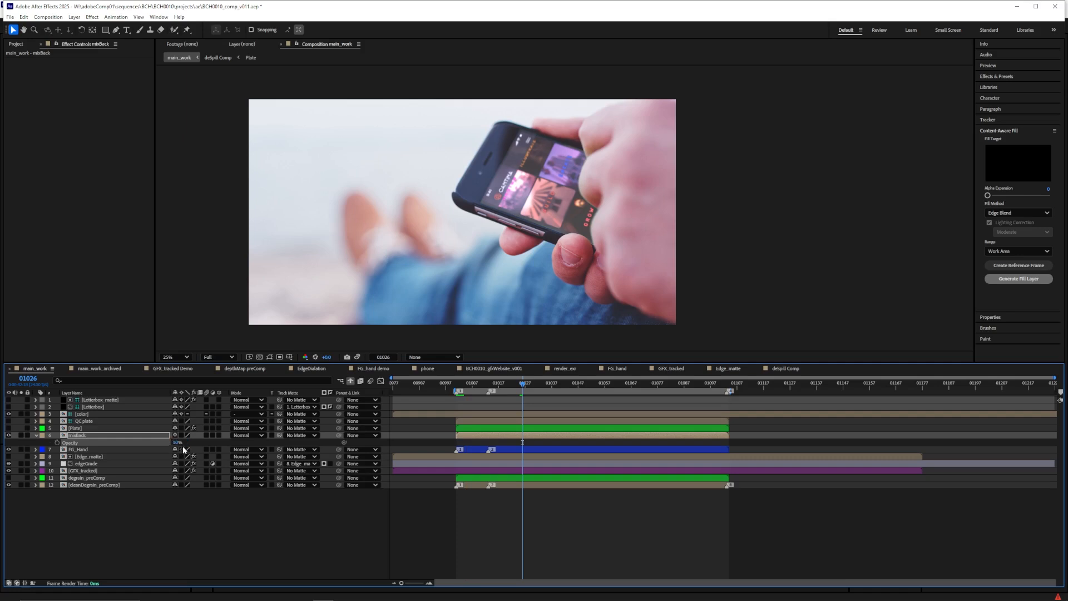
key(period)
key(space)
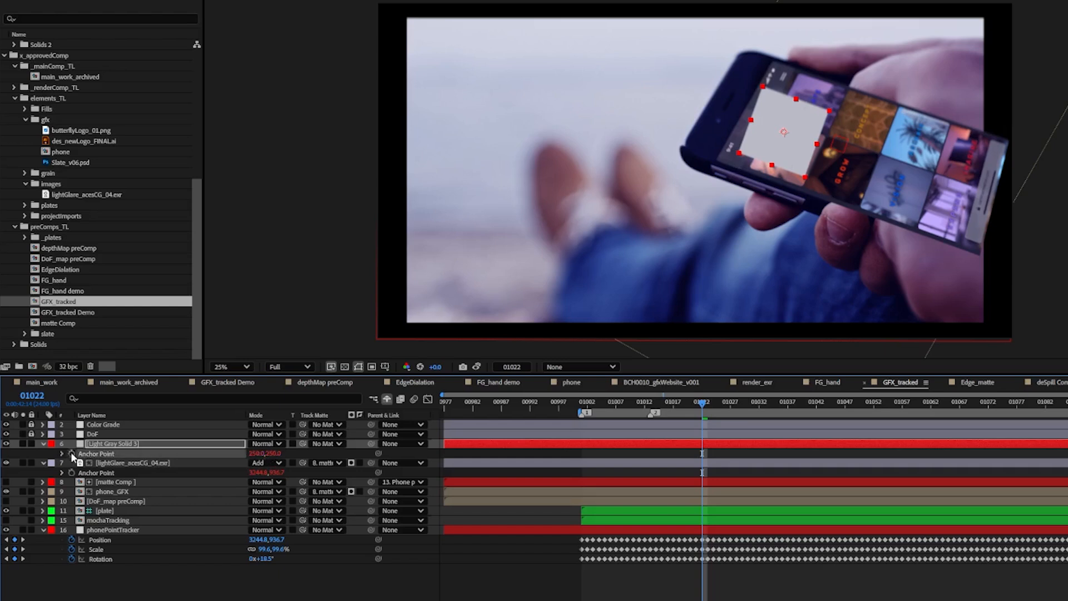
- Add an Anchor Point expression to Light Gray Solid 3 that references phonePointTracker's position, and preview the motion
alt+click(72, 454)
drag(282, 464, 103, 560)
click(128, 591)
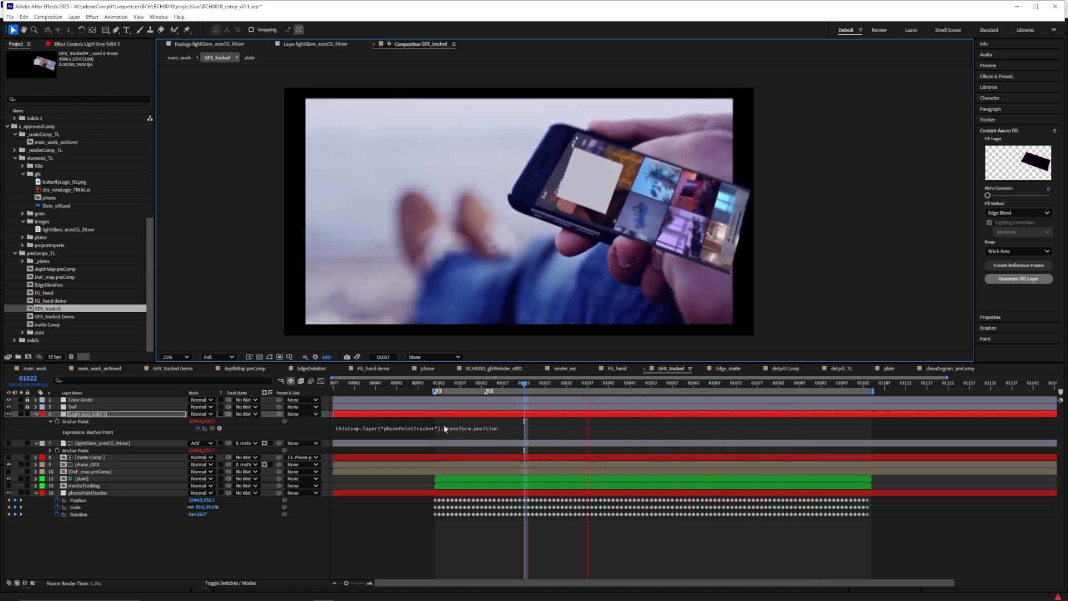
click(511, 385)
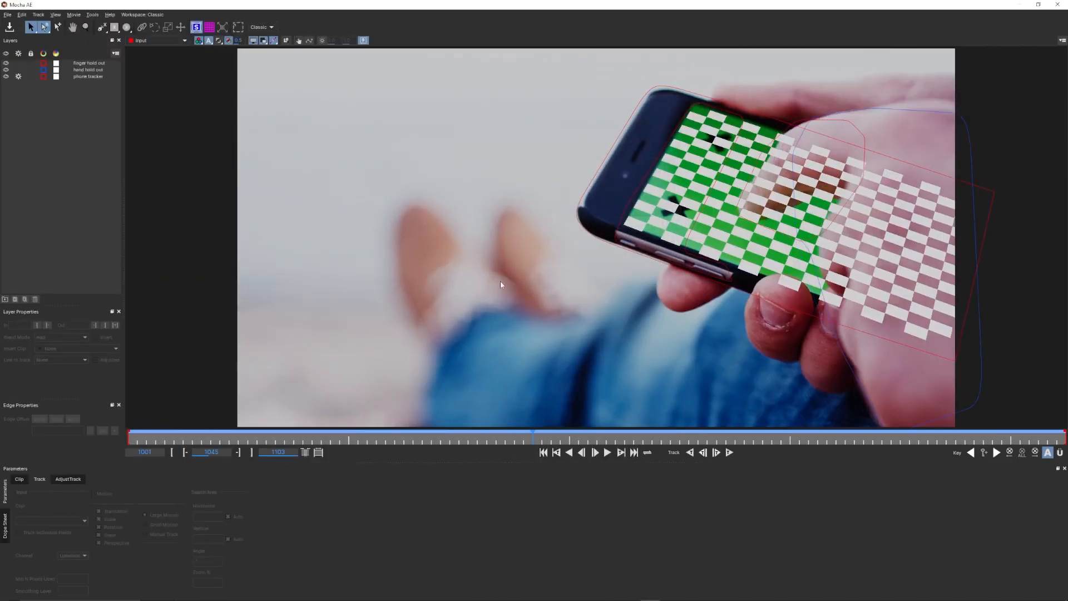
- Review the phone track in Mocha AE, close it, and add a null object to GFX_tracked
drag(426, 441, 745, 438)
click(1057, 4)
right_click(52, 481)
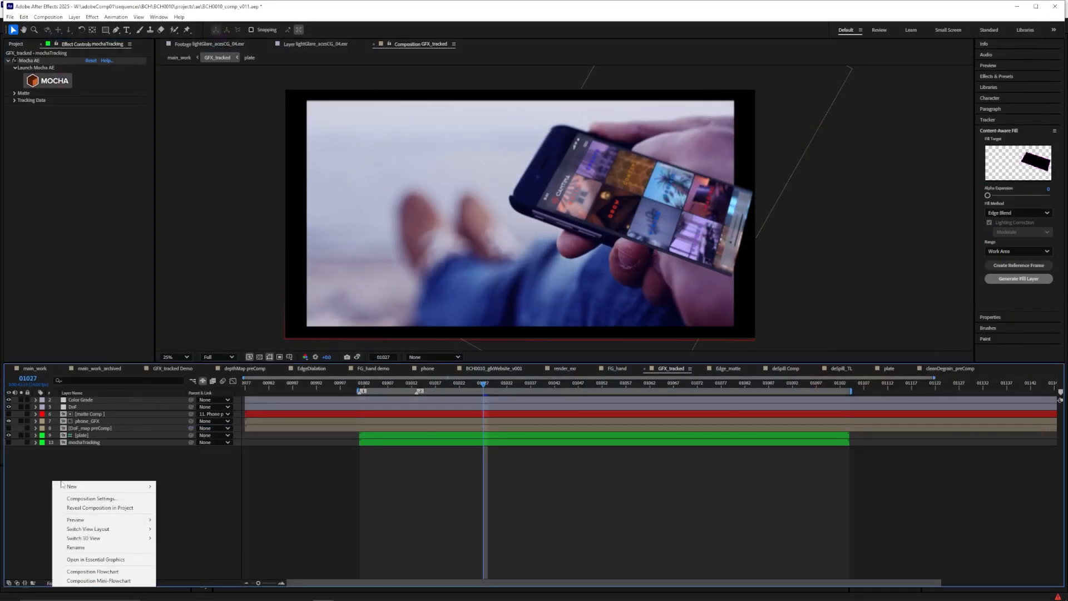
mouse_move(85, 485)
click(181, 535)
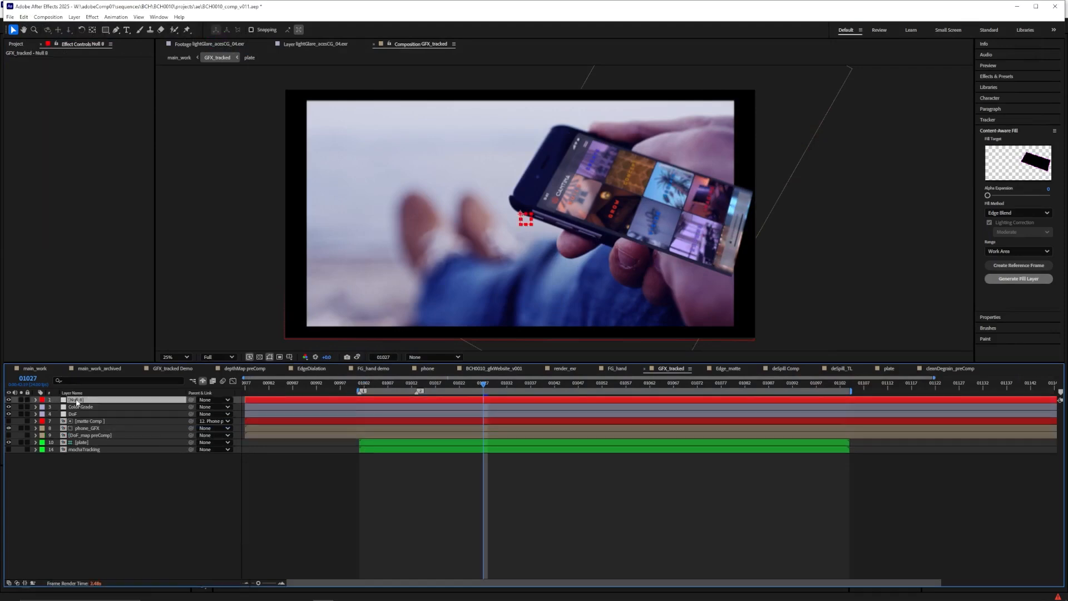
- Create track data in the Mocha AE effect on the mochaTracking layer
click(79, 450)
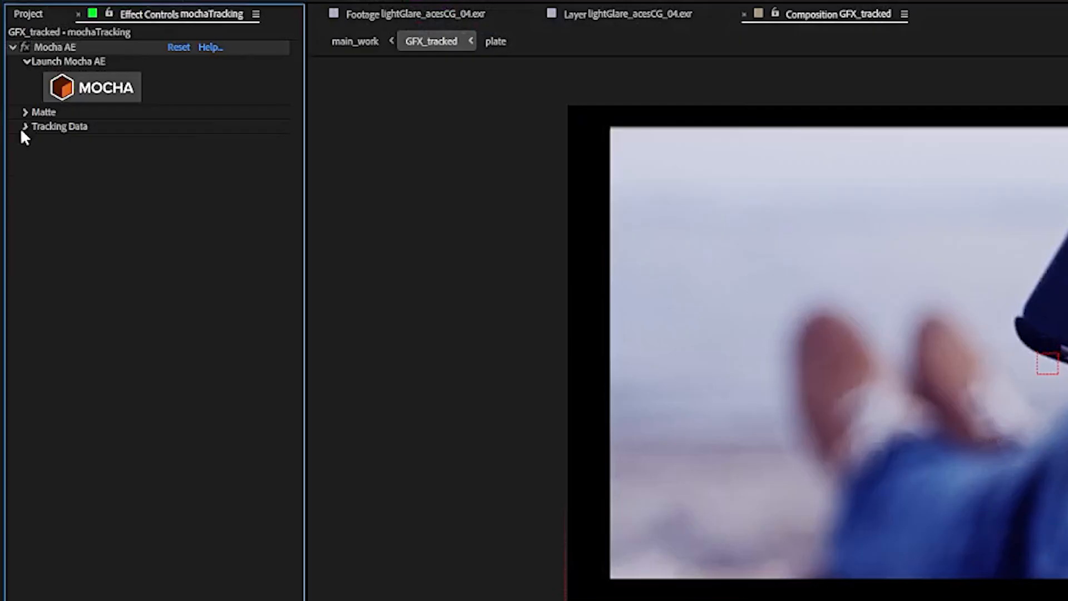
click(14, 101)
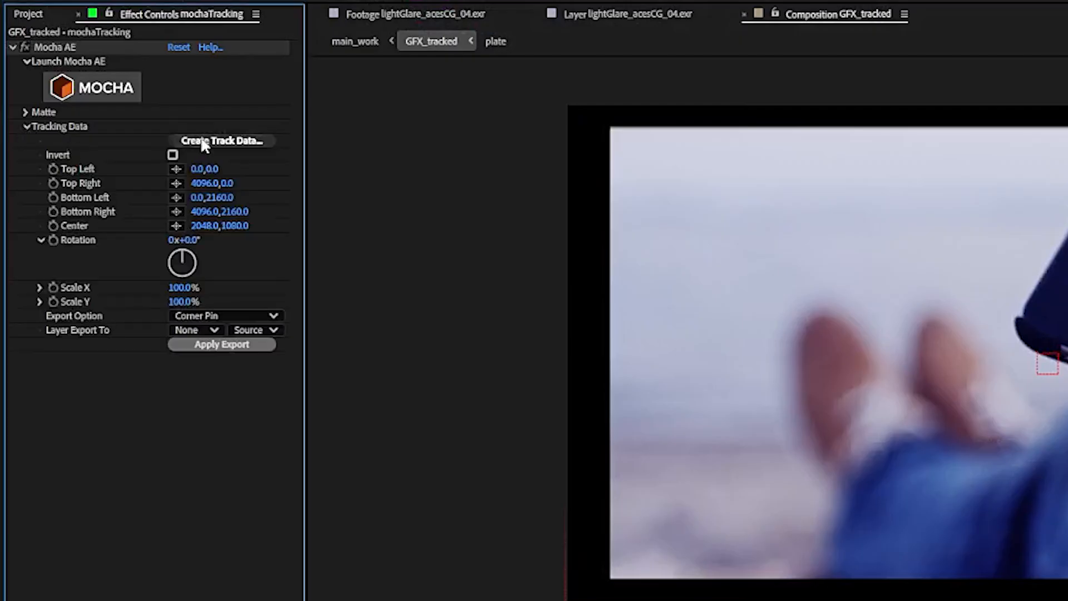
click(113, 107)
click(64, 98)
click(336, 257)
- Set the Mocha export option to Transform and apply the tracking data to the new null
click(225, 315)
click(223, 369)
click(192, 332)
click(214, 365)
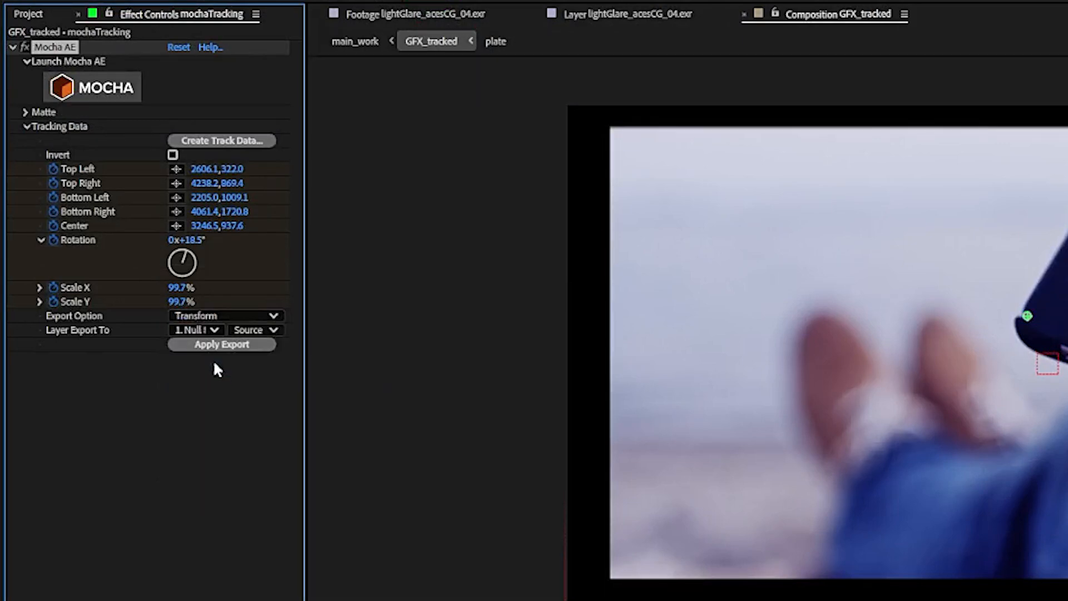
click(209, 346)
- Rename the tracked null phonePointTracker and reveal its keyframed properties
click(78, 399)
key(Return)
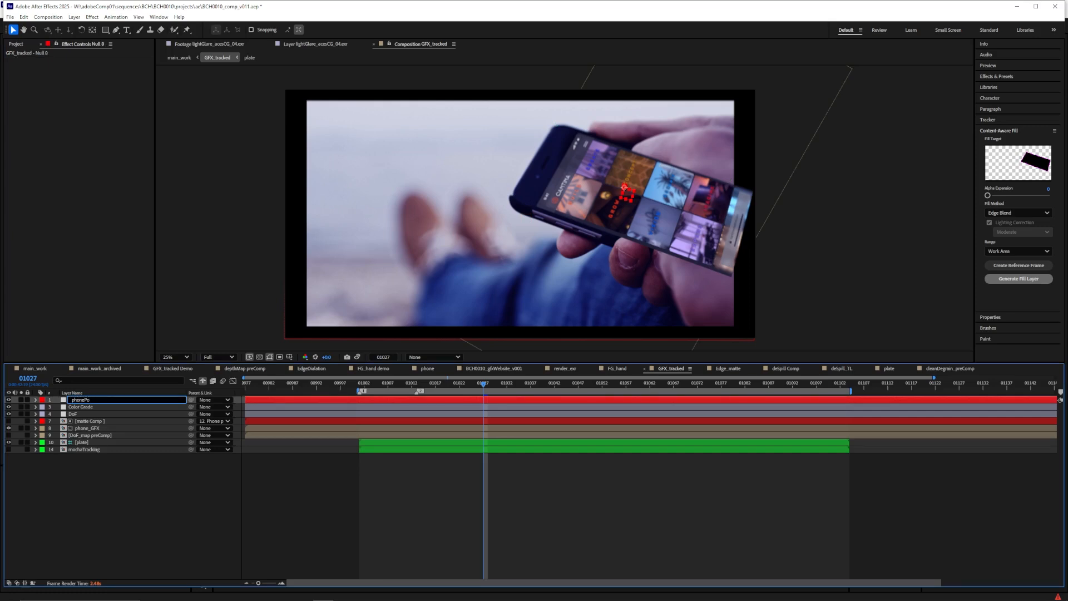
text(racke)
key(Return)
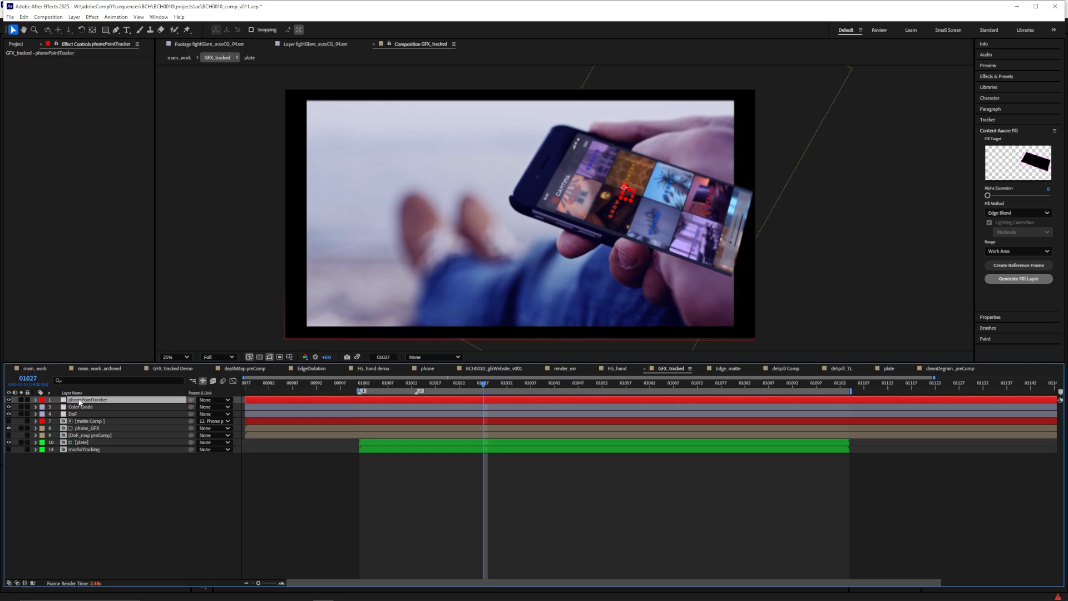
key(u)
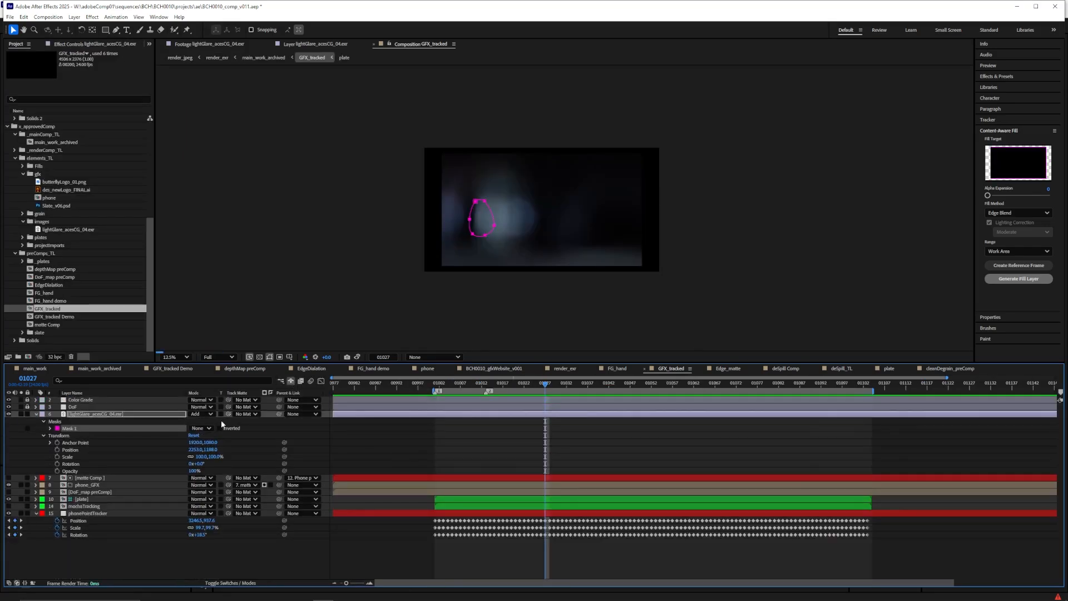
- Solo lightGlare_acesCG_04.exr and link its Anchor Point to phonePointTracker's position with an expression
click(92, 415)
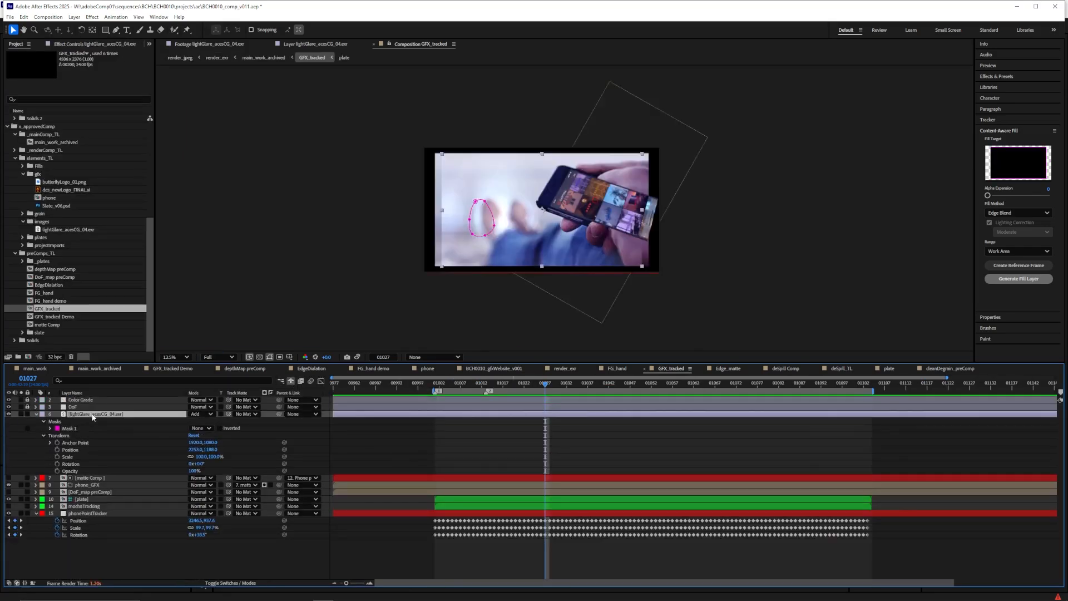
click(21, 414)
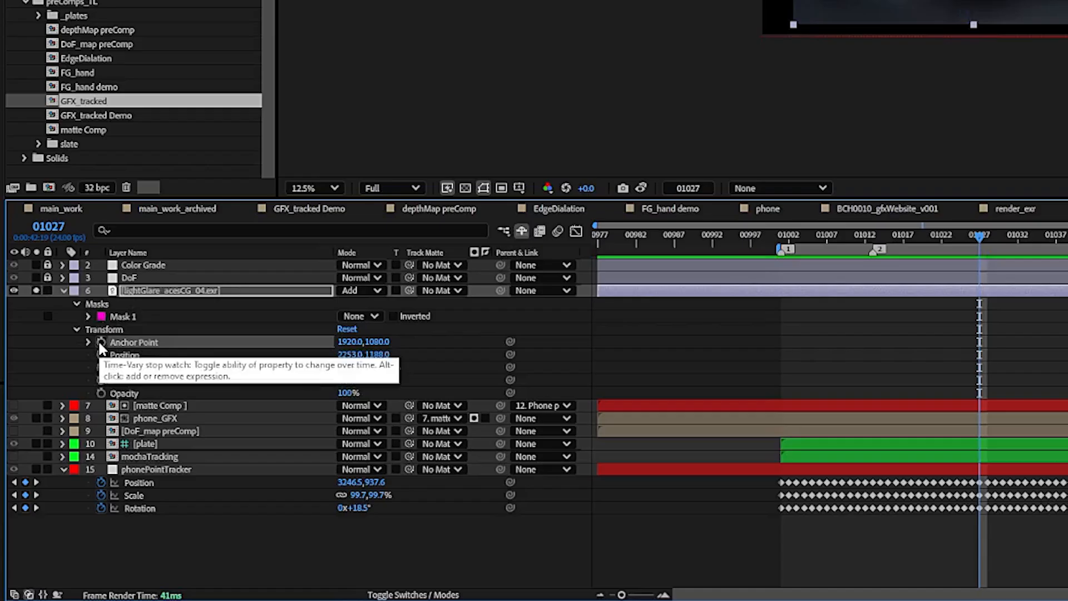
alt+click(57, 442)
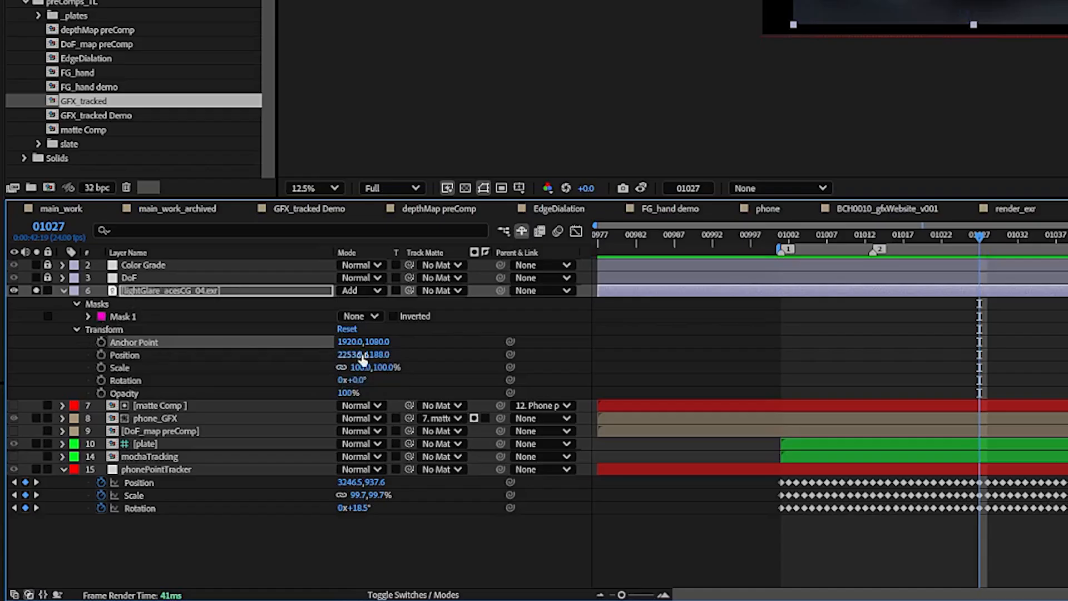
drag(377, 357, 142, 509)
click(180, 562)
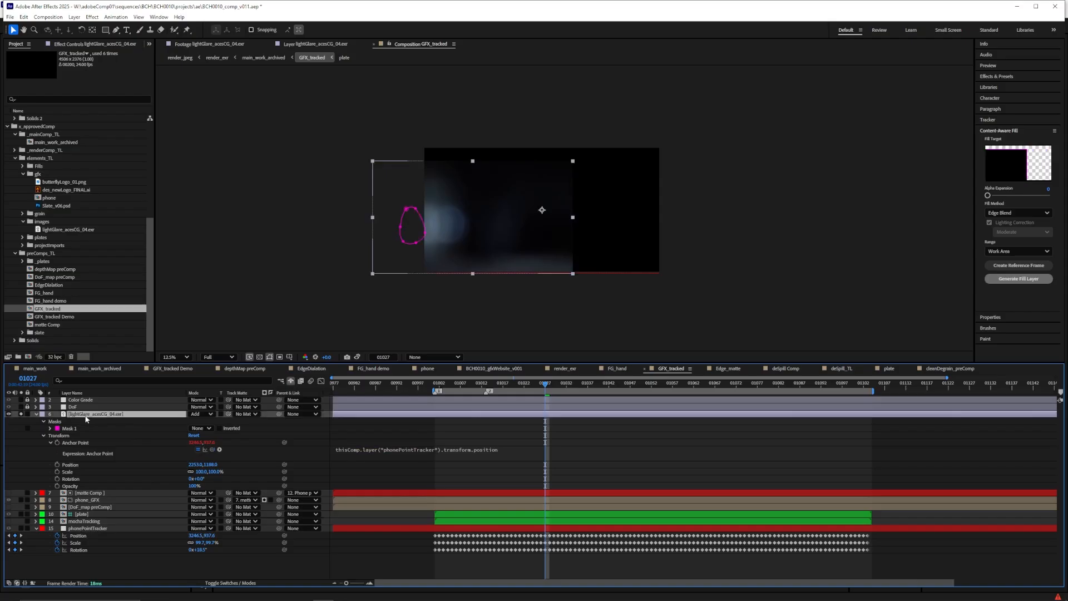
- Move the light glare over the phone area and set its Mask 1 mode to Add, ending the solo view
drag(462, 239, 621, 219)
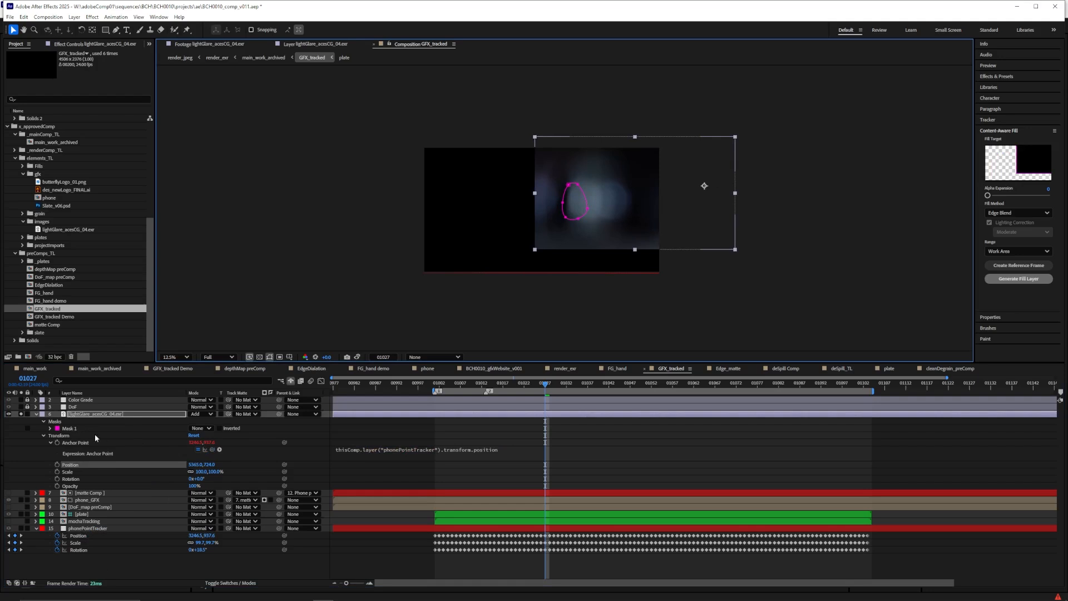
click(202, 428)
click(213, 445)
click(21, 414)
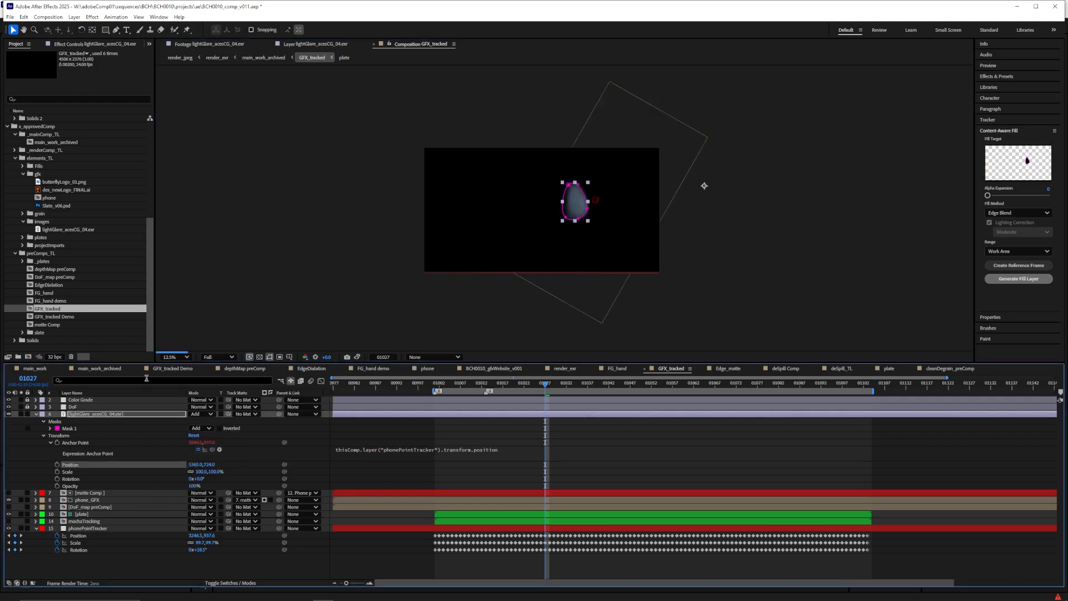
- Scale the light glare to about 83% and reposition it over the CANTINA end of the phone screen
scroll(565, 207, up, 2)
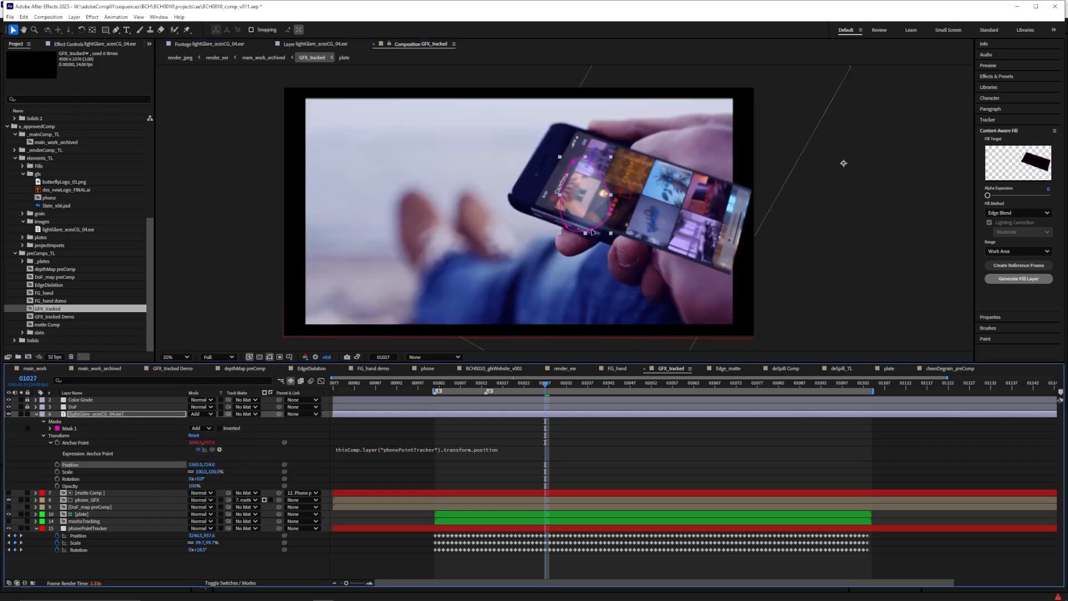
key(s)
drag(204, 421, 197, 422)
drag(625, 209, 569, 199)
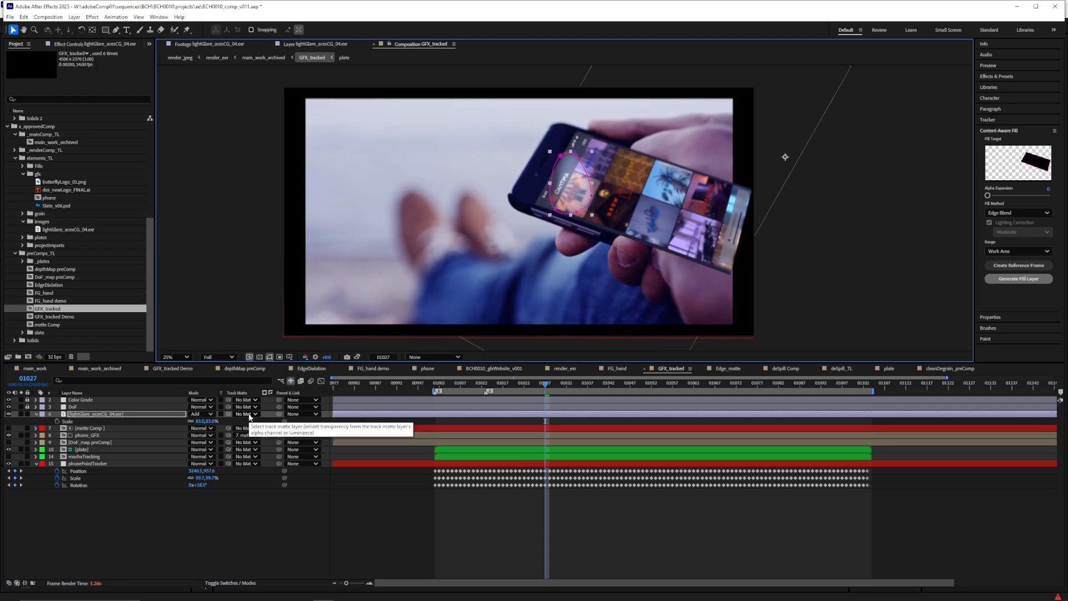
- Use matte Comp as the track matte for lightGlare_acesCG_04.exr
click(250, 415)
click(266, 491)
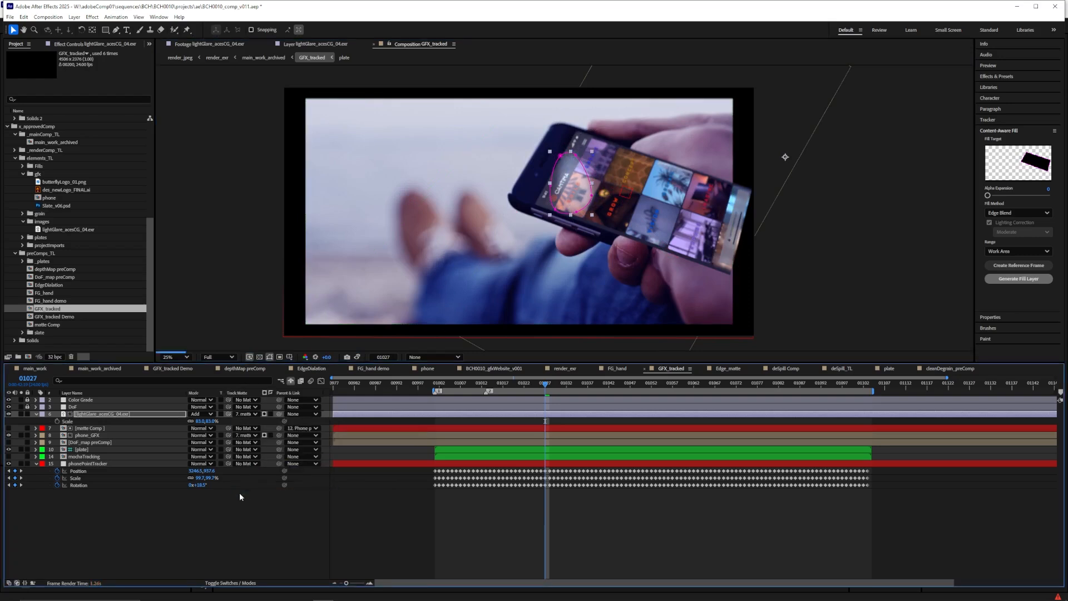
click(91, 430)
- Create a 500 by 500 px solid in GFX_tracked and move it onto the phone screen
click(74, 16)
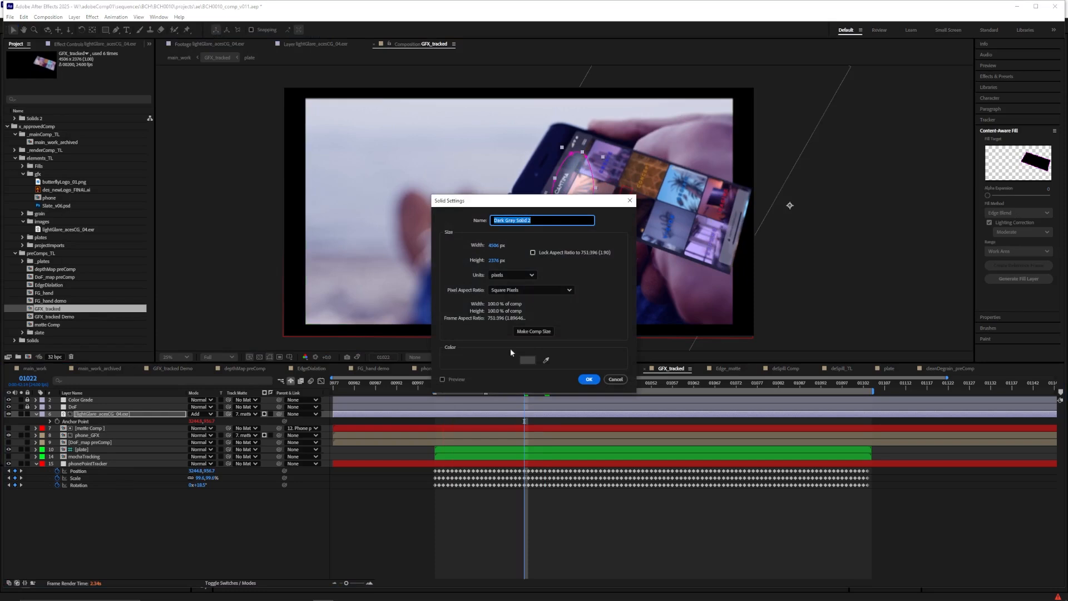
click(493, 245)
text(500)
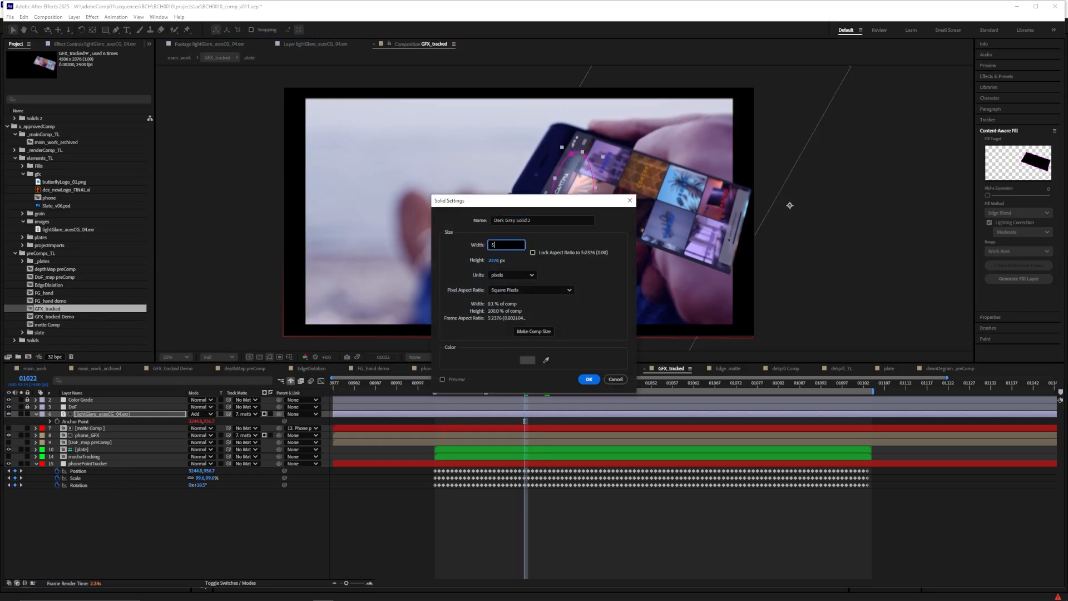
click(493, 260)
text(500)
key(Return)
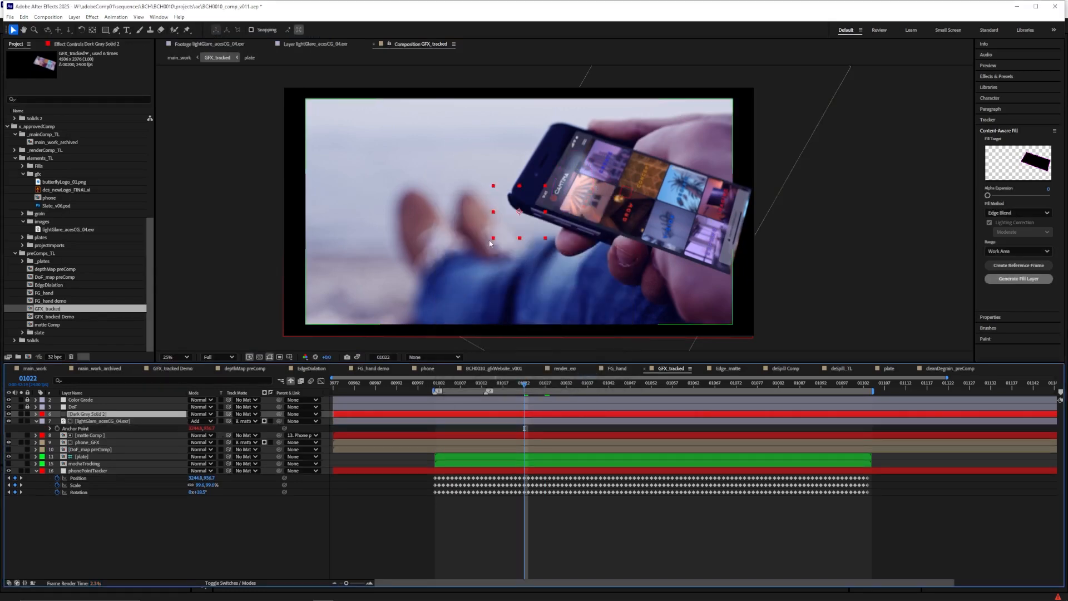
drag(527, 227, 576, 207)
- Change the new solid's color to light gray in its solid settings
click(74, 17)
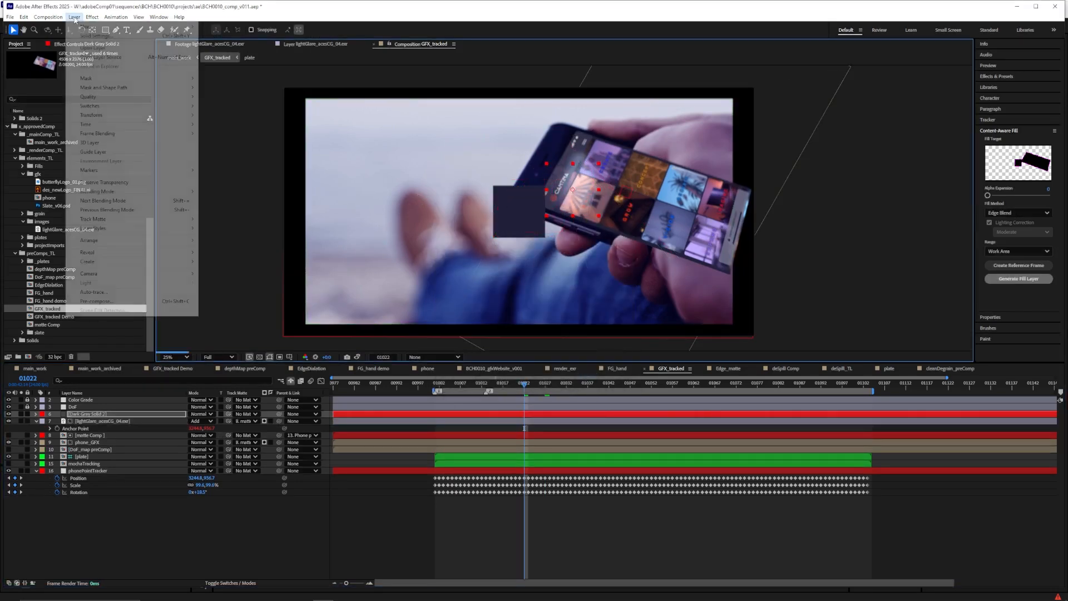
click(86, 37)
click(527, 348)
click(473, 267)
click(615, 251)
click(589, 391)
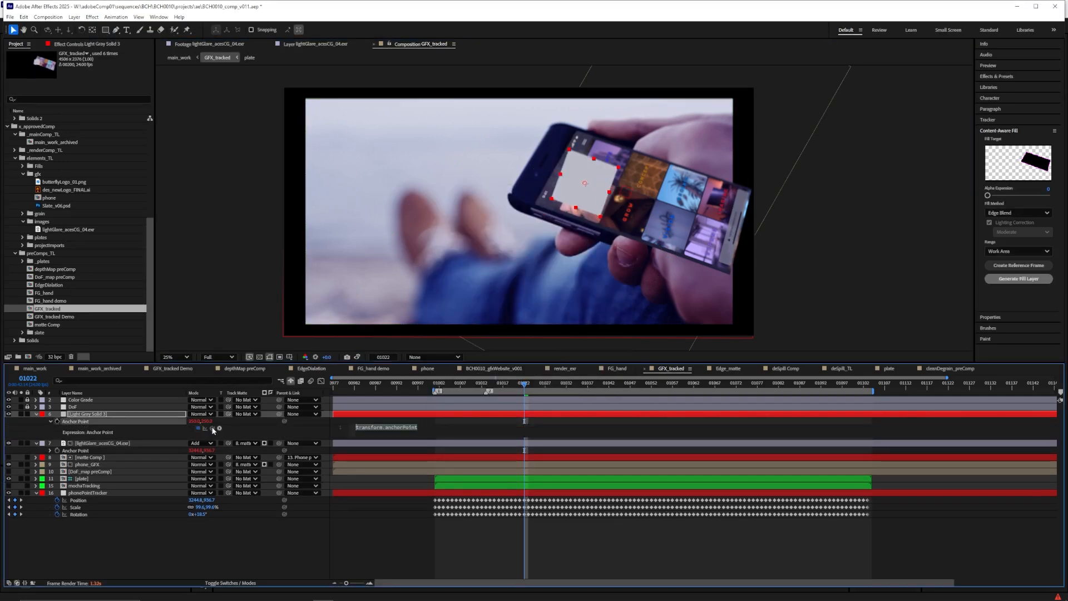
- Link the light gray solid's Anchor Point to phonePointTracker's position and realign it over the phone screen, checking playback
drag(212, 429, 83, 500)
click(103, 535)
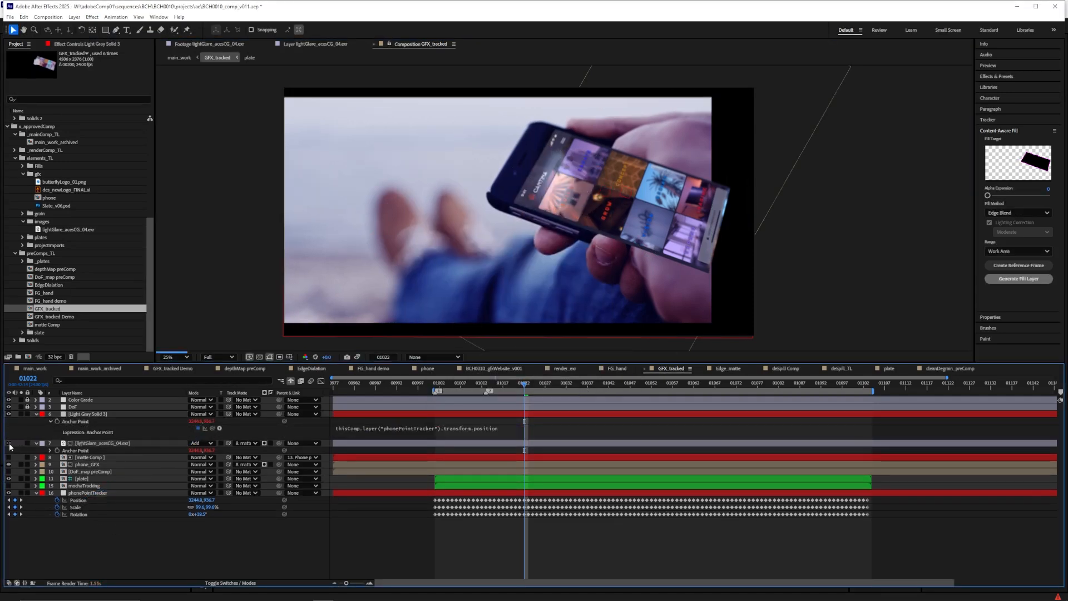
click(118, 415)
scroll(370, 279, down, 2)
drag(503, 161, 598, 193)
scroll(565, 200, up, 2)
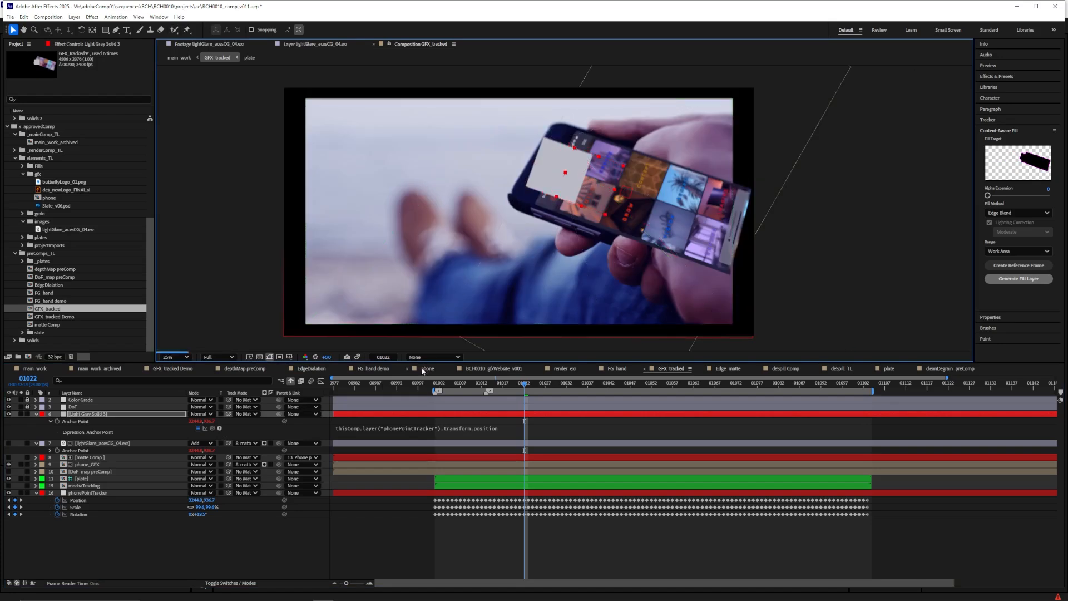
key(space)
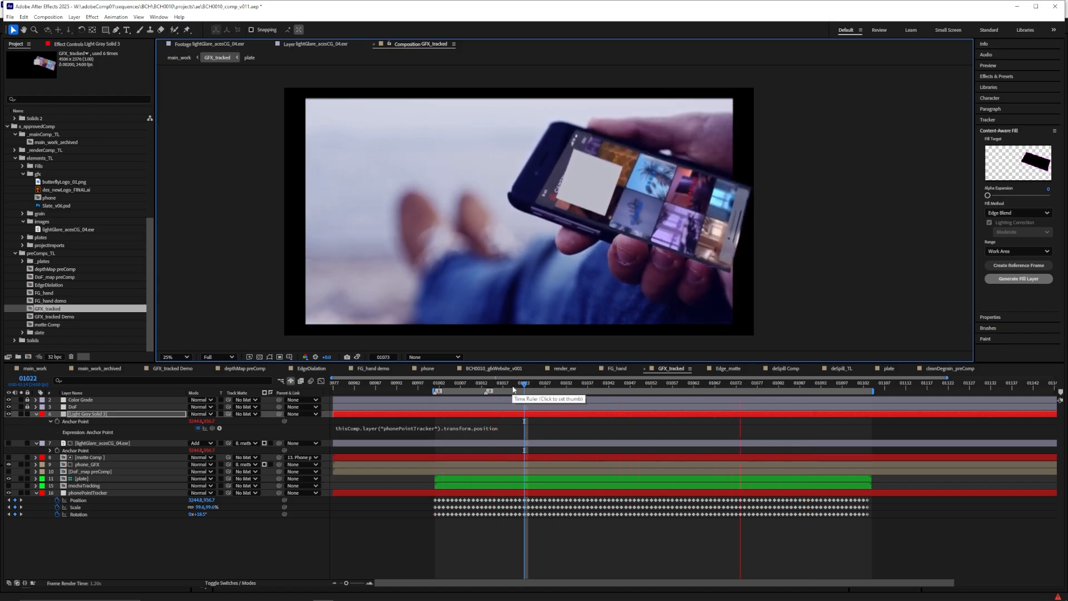
key(space)
- Show main_work beside GFX_tracked for comparison and set the opacity of lightGlare_acesCG_04.exr to 50%
click(139, 16)
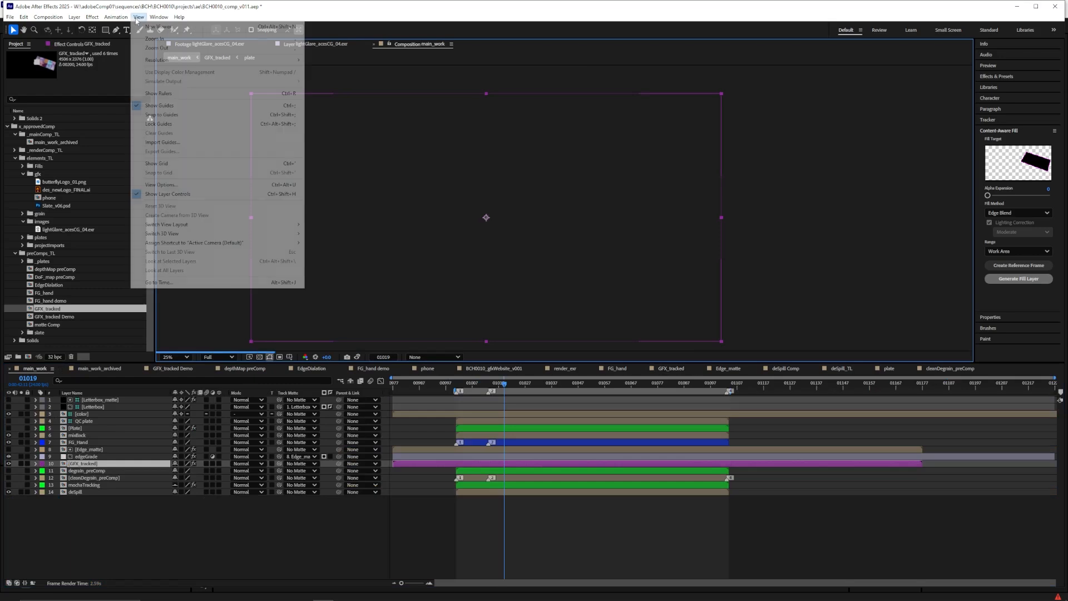
click(138, 29)
click(193, 450)
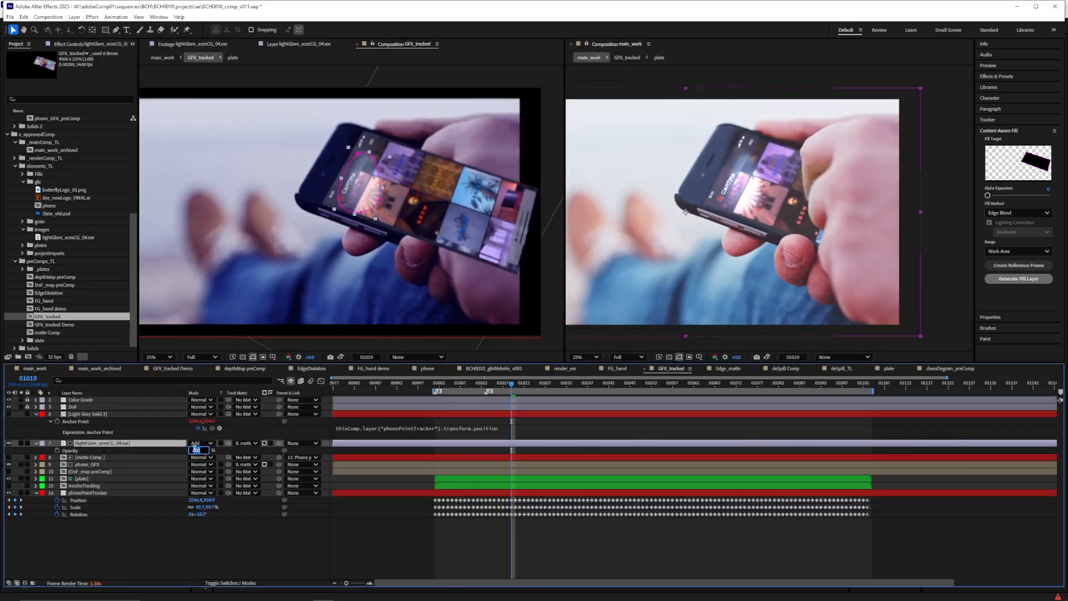
text(25)
key(Return)
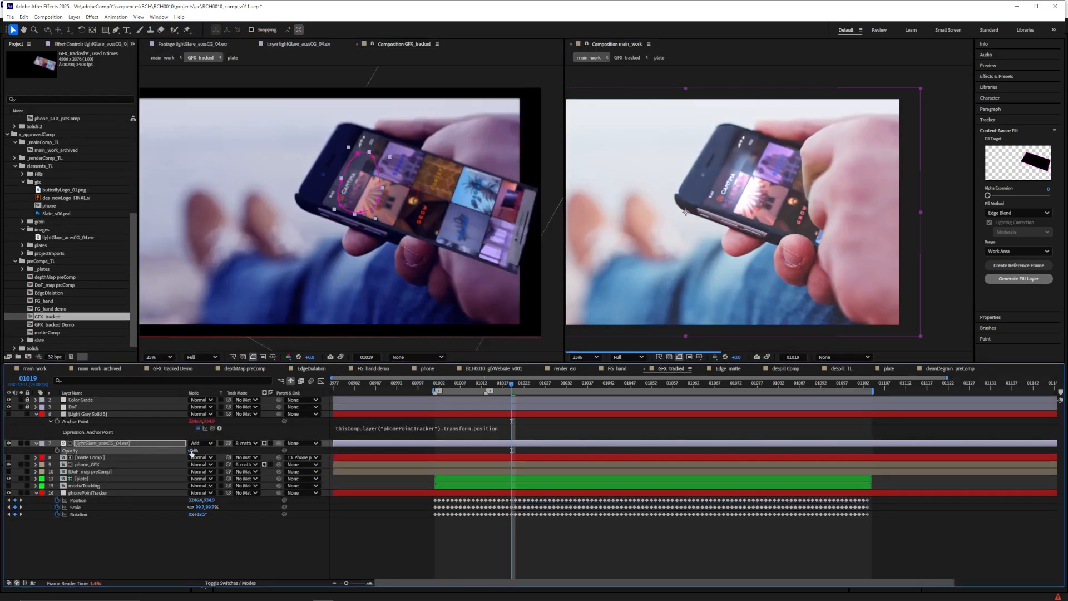
click(193, 451)
text(40)
key(Return)
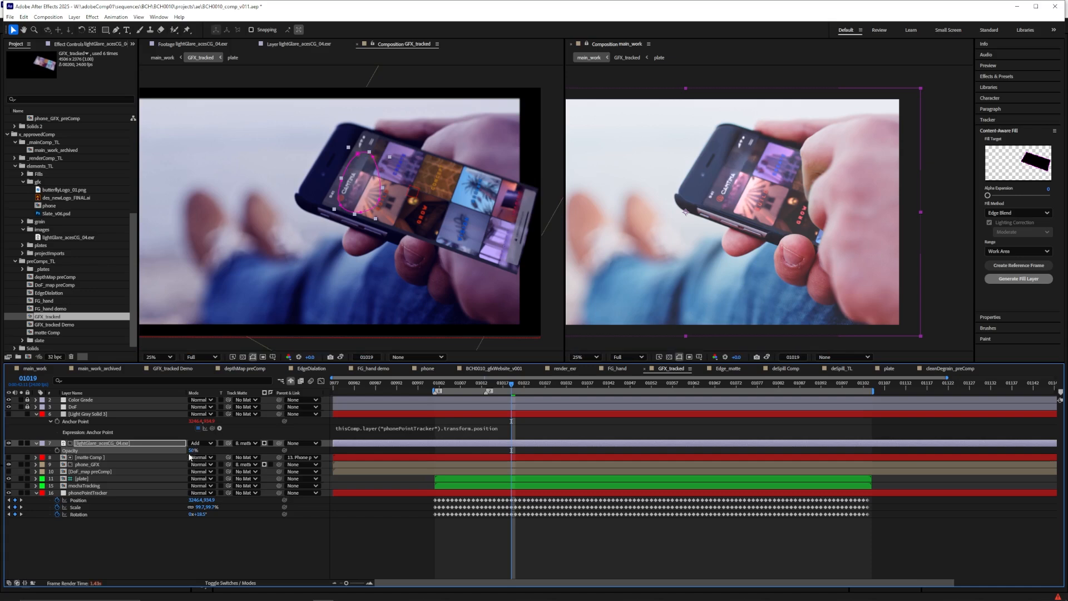
click(341, 207)
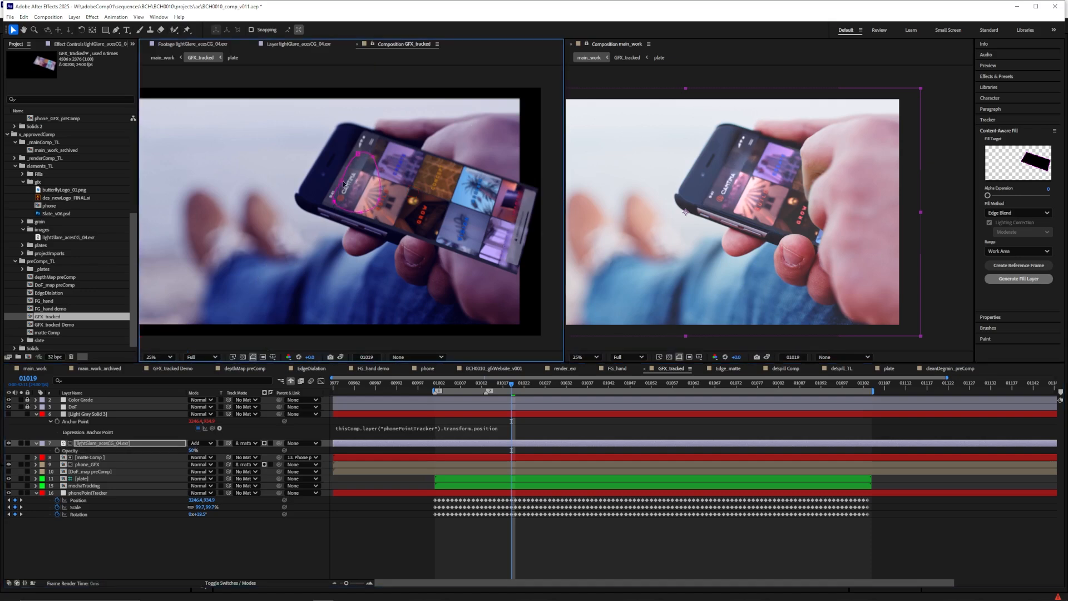
click(365, 195)
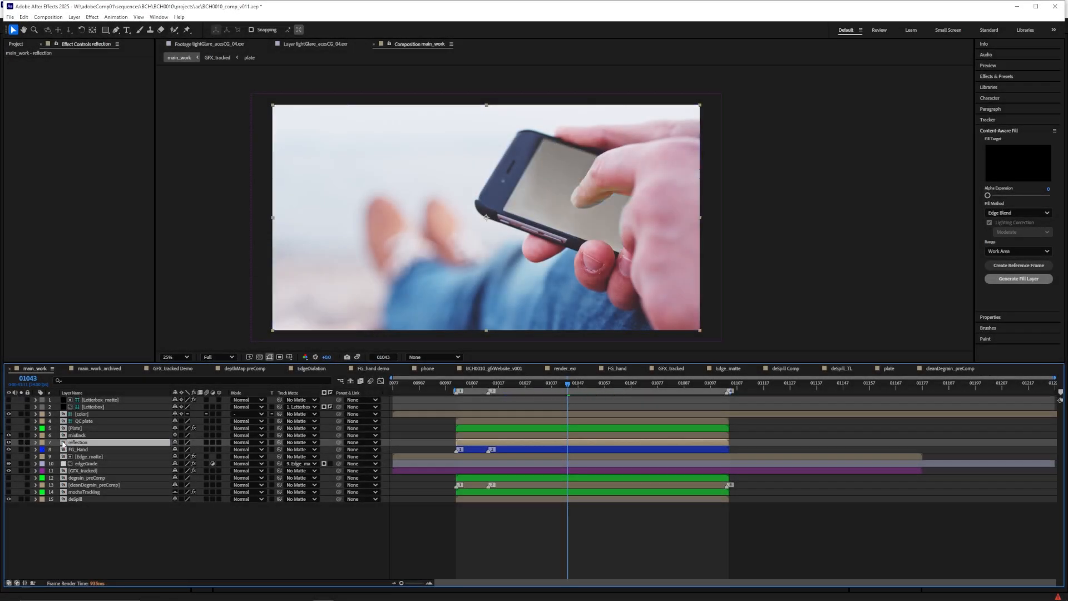
- Copy the phonePointTracker layer from GFX_tracked into the bottom of main_work and reveal its keyframed properties
double_click(78, 471)
click(86, 464)
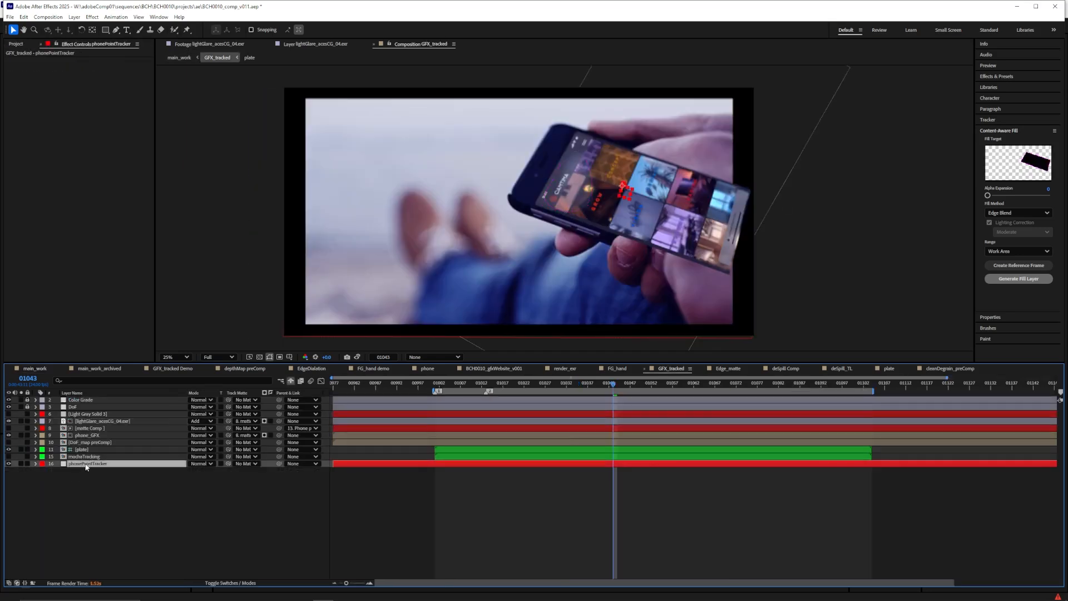
key(Tab)
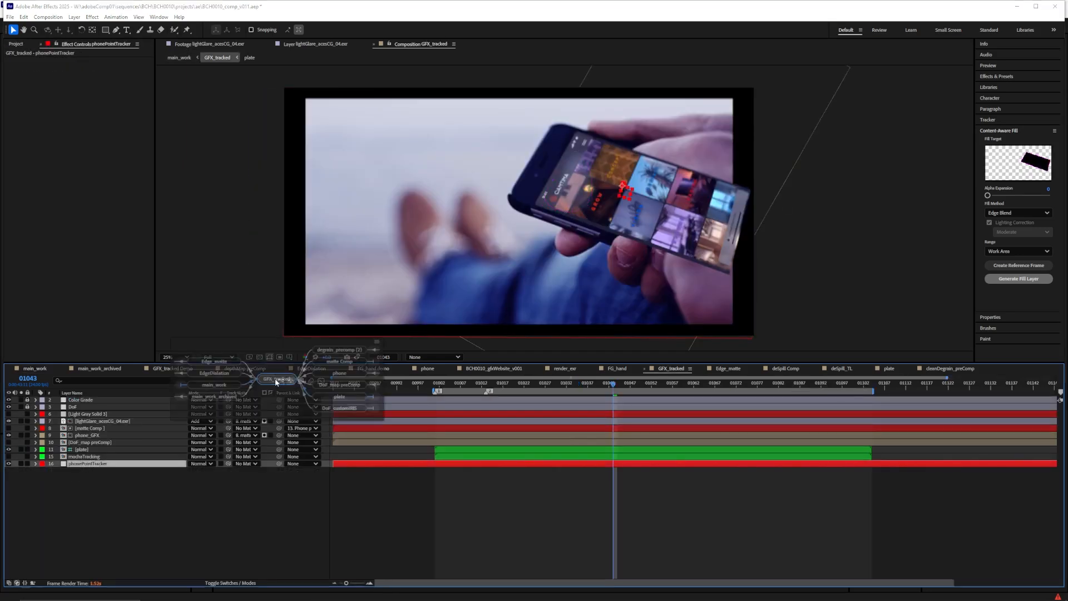
click(214, 381)
key(ctrl+v)
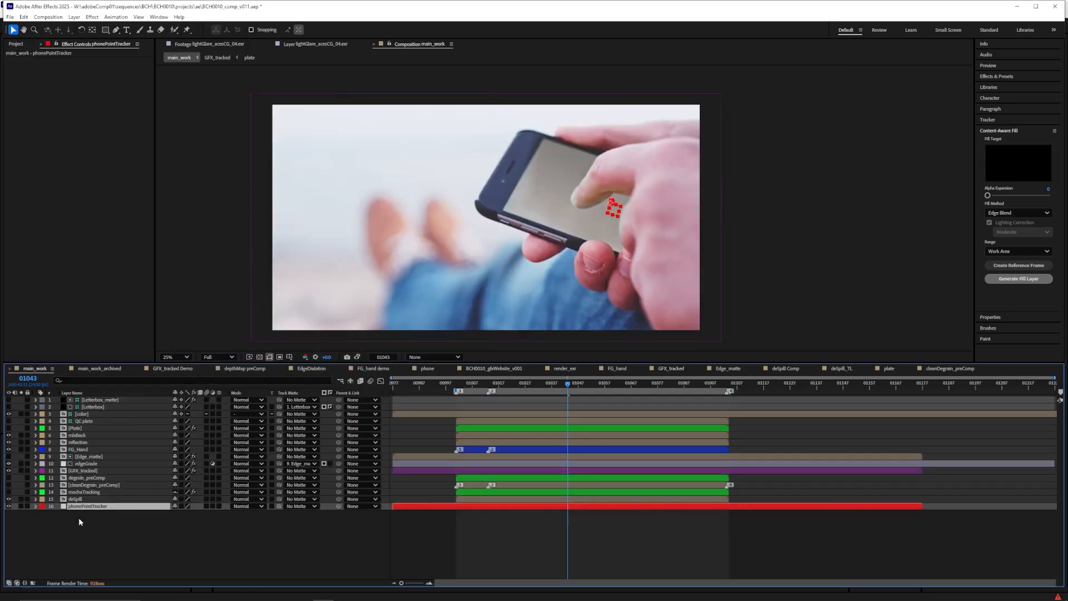
key(u)
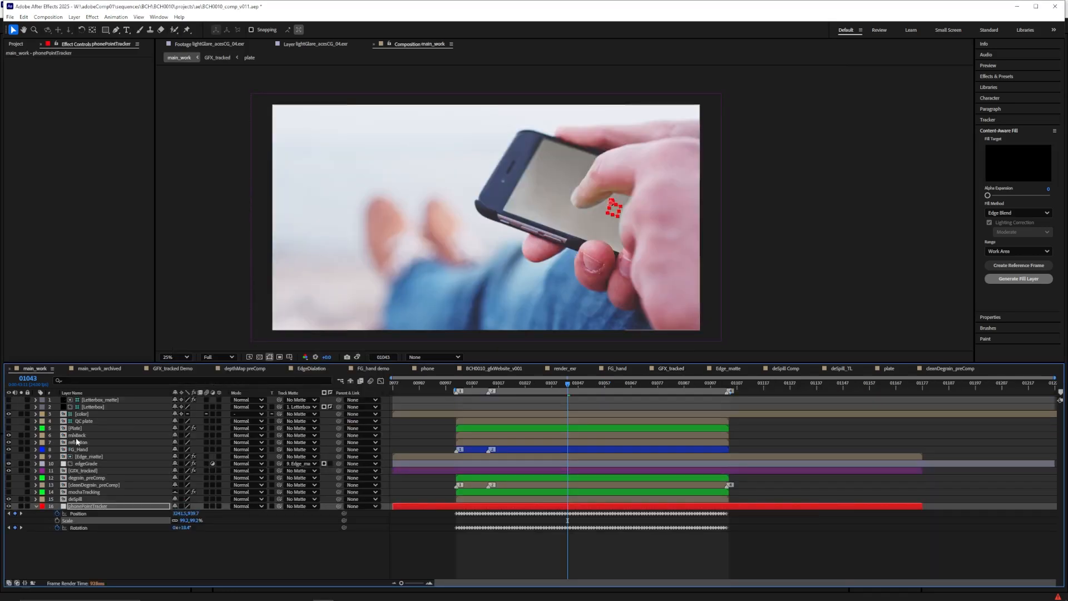
- Create a comp-sized solid named reflectionMatte in main_work and place it directly above the reflection layer
key(ctrl+y)
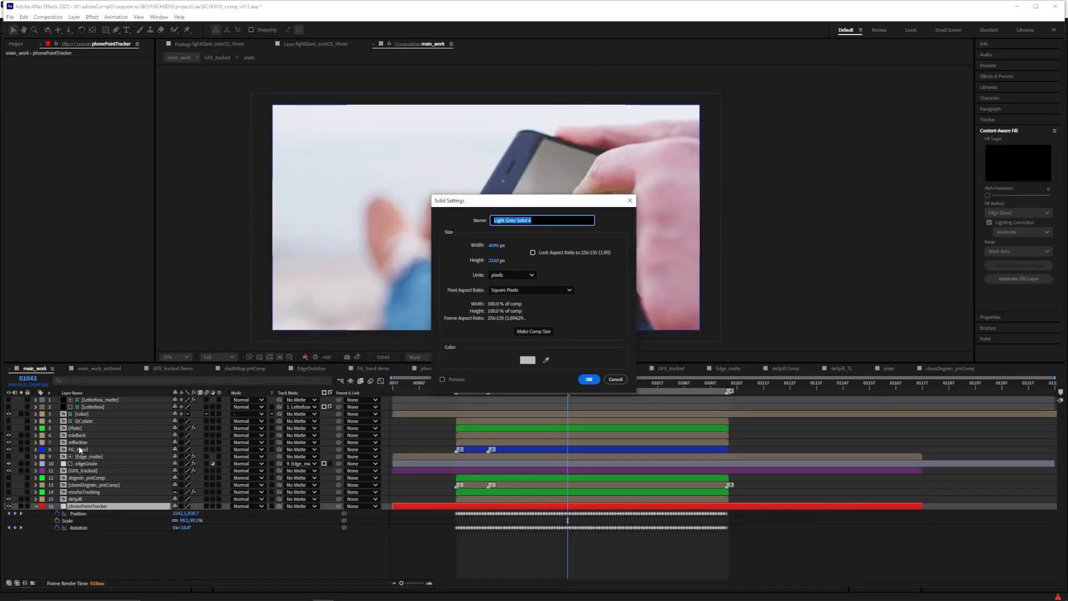
text(matte)
key(Home)
text(refl)
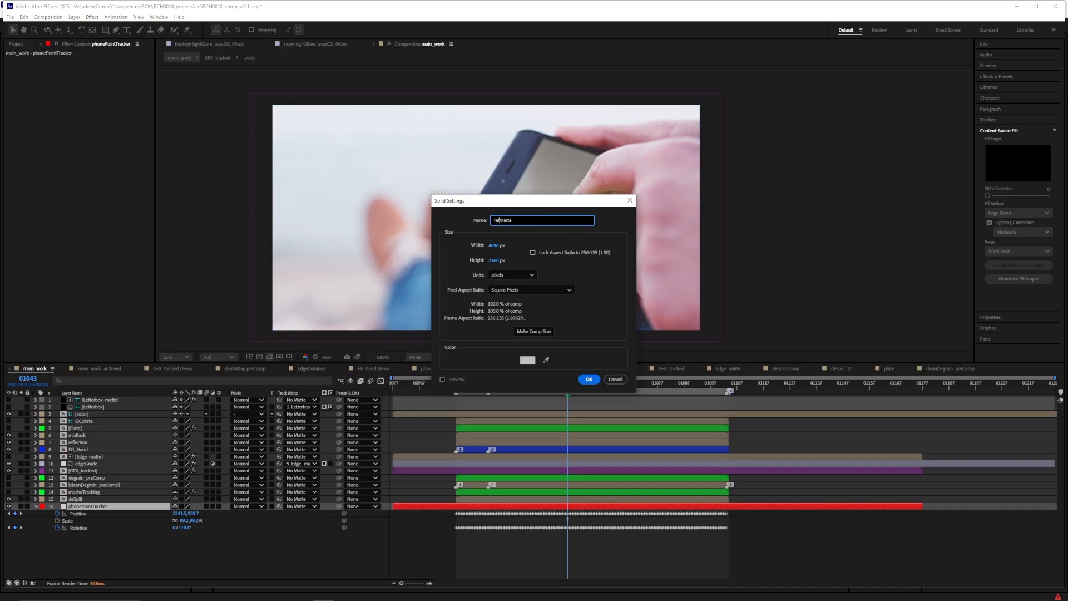
key(Return)
drag(83, 506, 90, 446)
click(82, 451)
click(85, 444)
- Parent reflectionMatte to phonePointTracker and draw a closed RotoBezier mask around the thumb's reflection on the phone screen
click(116, 30)
click(359, 442)
click(367, 435)
click(596, 166)
click(551, 190)
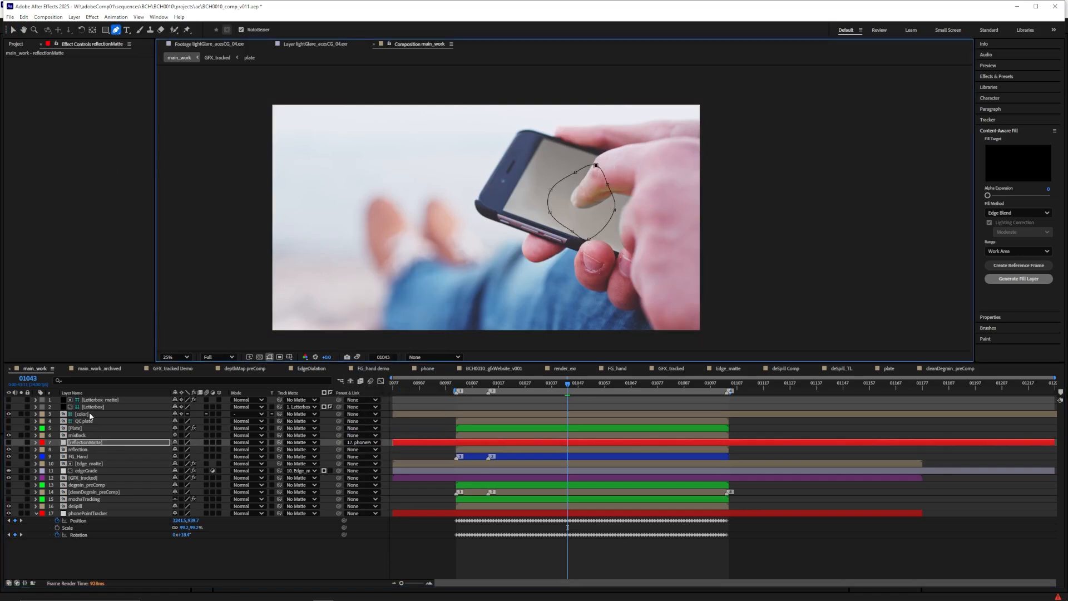
- Apply Curves to the reflection layer and pull both ends of the RGB curve inward for extreme contrast
click(78, 450)
key(ctrl+space)
text(cur)
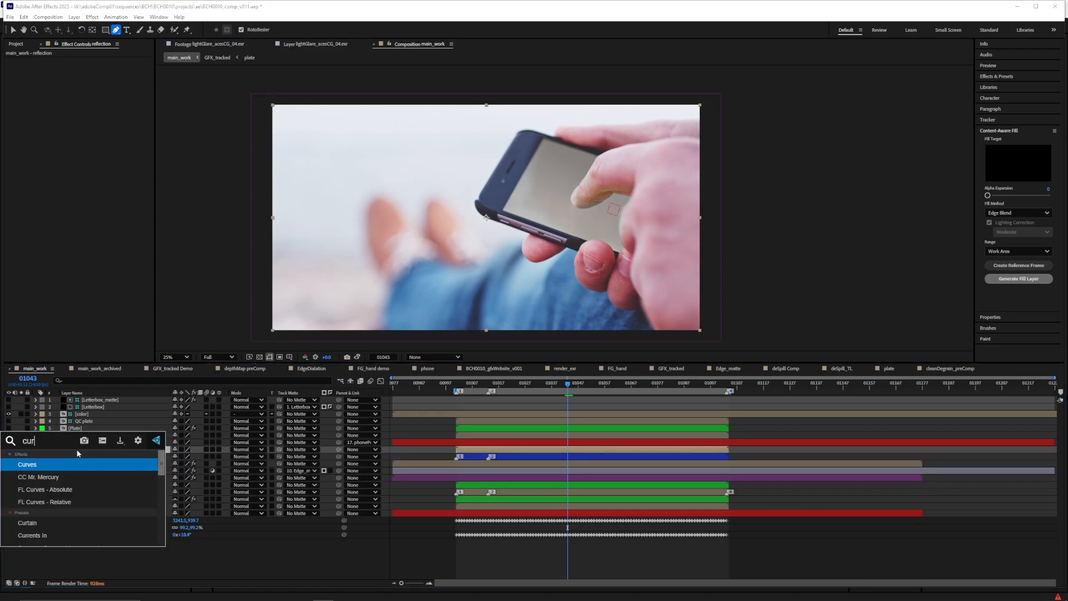
key(Return)
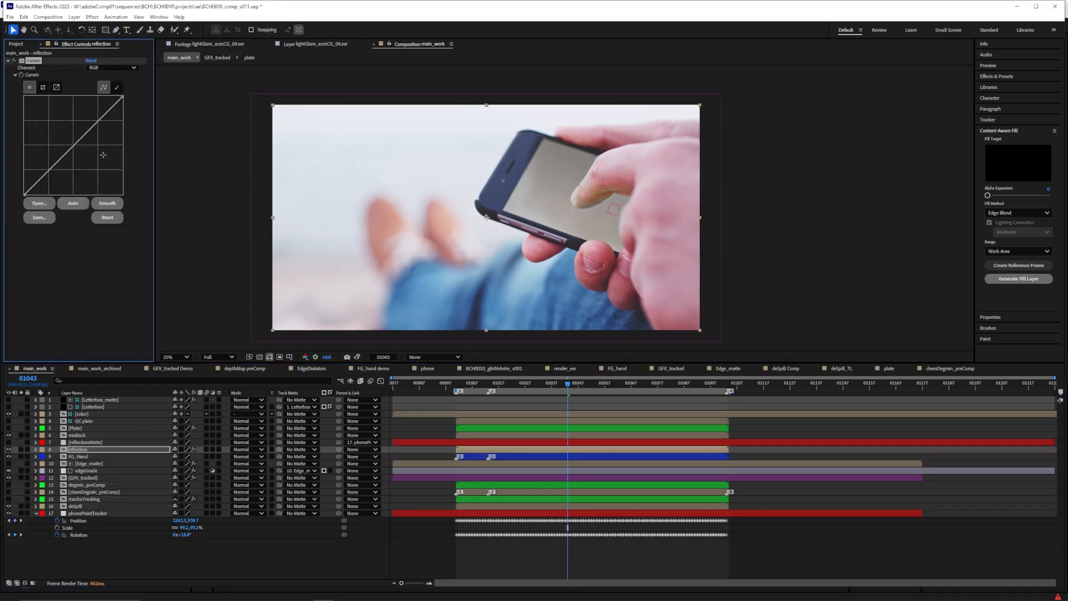
drag(122, 97, 87, 90)
drag(24, 195, 58, 194)
drag(87, 97, 71, 96)
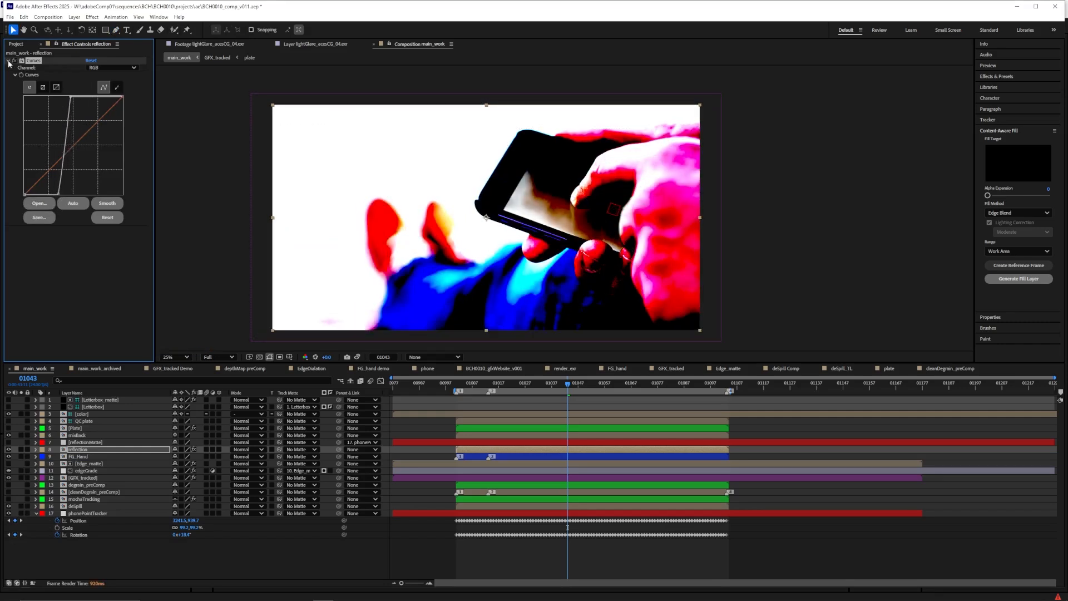
- Use reflectionMatte as the reflection layer's track matte and move both layers below FG_Hand
click(8, 61)
click(301, 449)
click(310, 351)
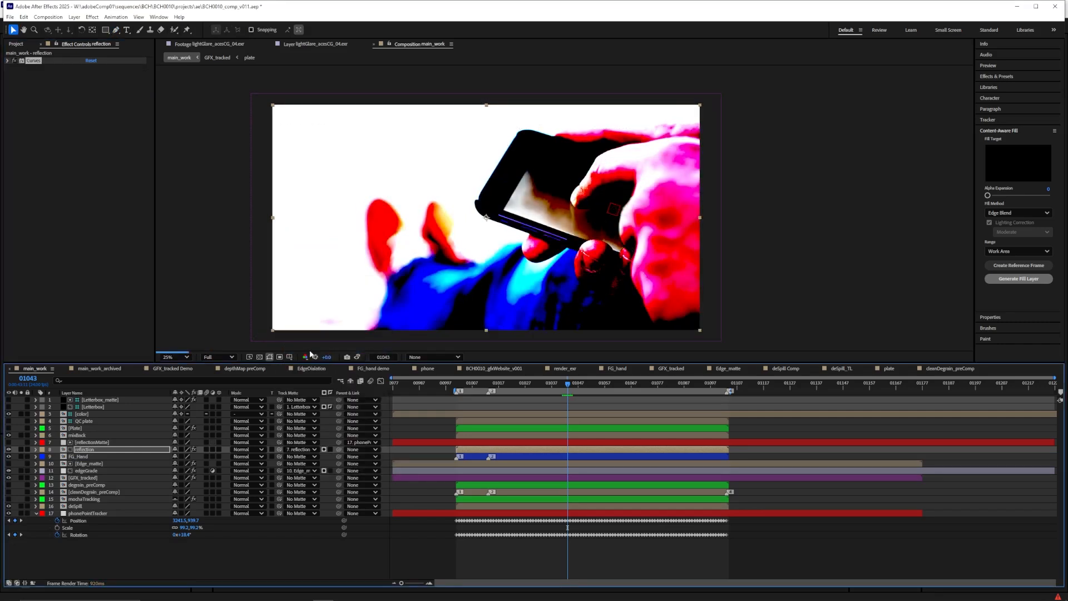
click(84, 443)
shift+click(84, 449)
drag(85, 449, 83, 459)
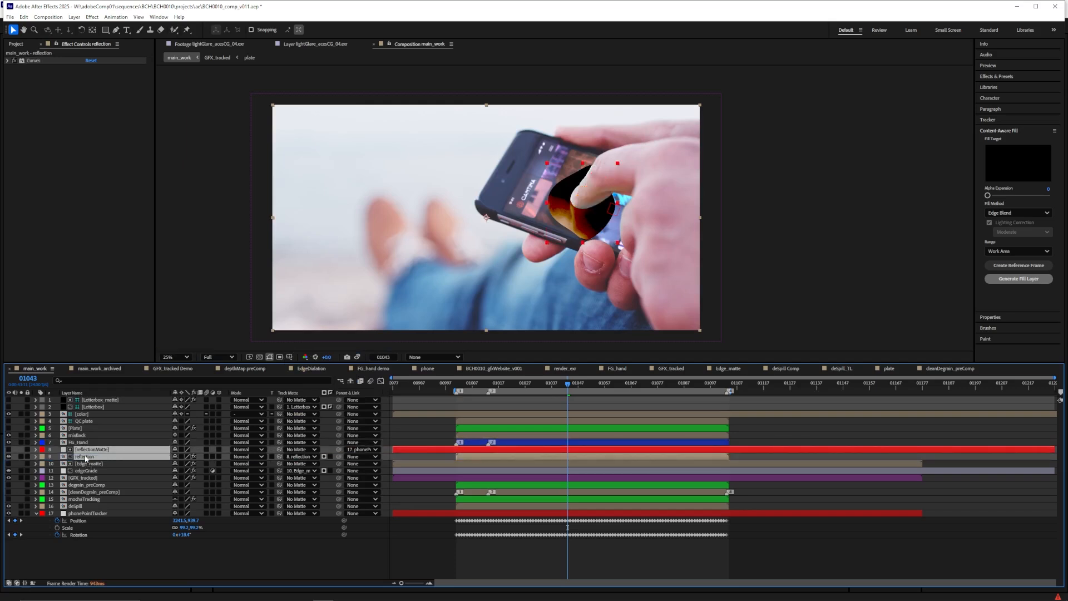
- Apply Tint to the reflection layer and set its blending mode to Add
click(80, 444)
click(86, 457)
key(ctrl+space)
text(tint)
key(Return)
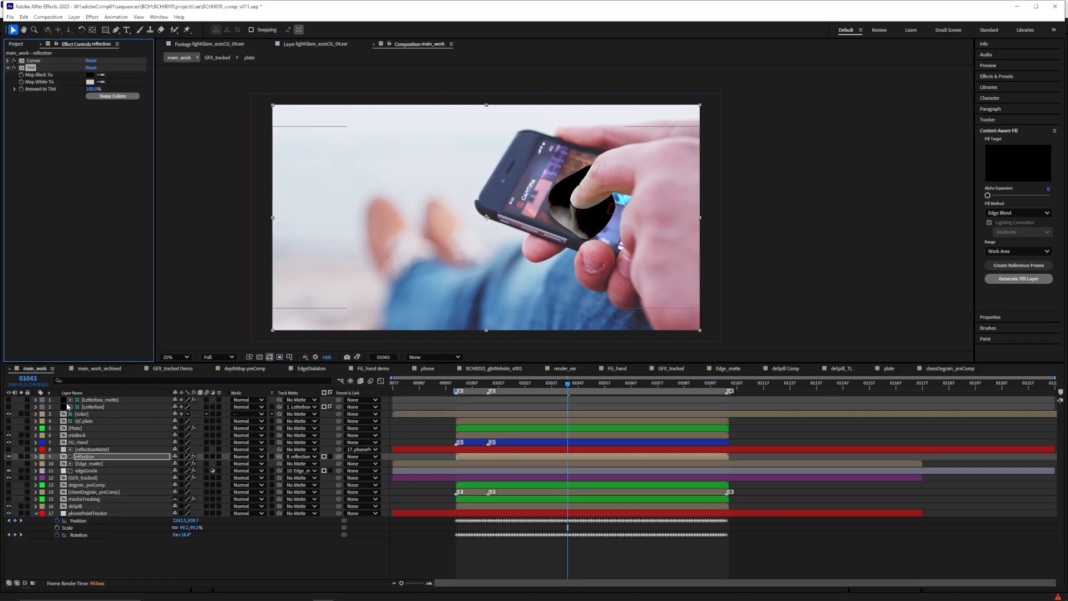
- Set the Mask Feather of reflectionMatte's Mask 1 to 100 pixels
click(82, 450)
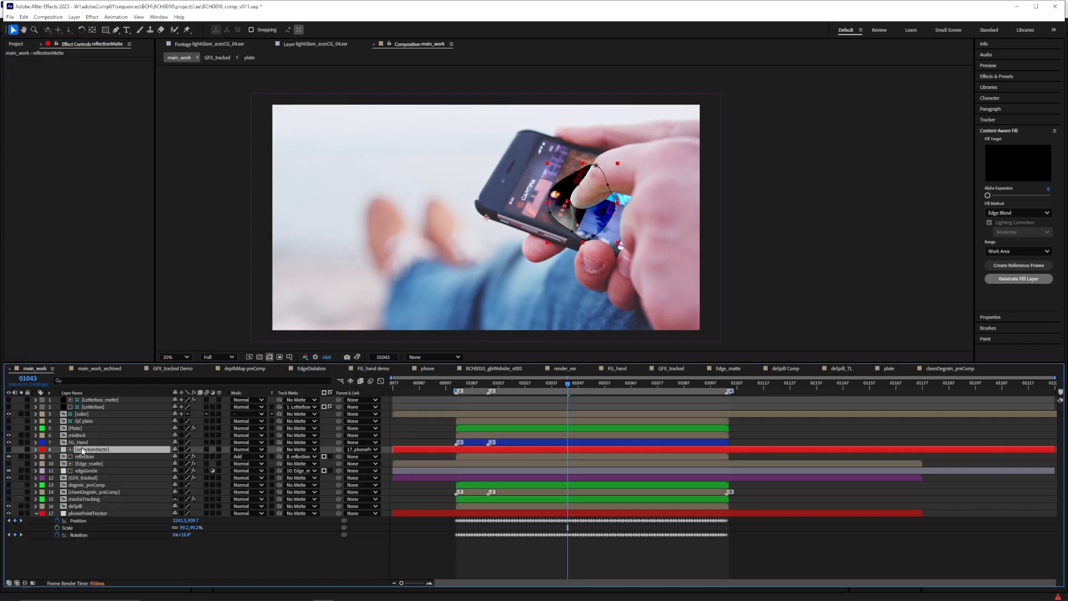
key(m)
key(m)
click(181, 470)
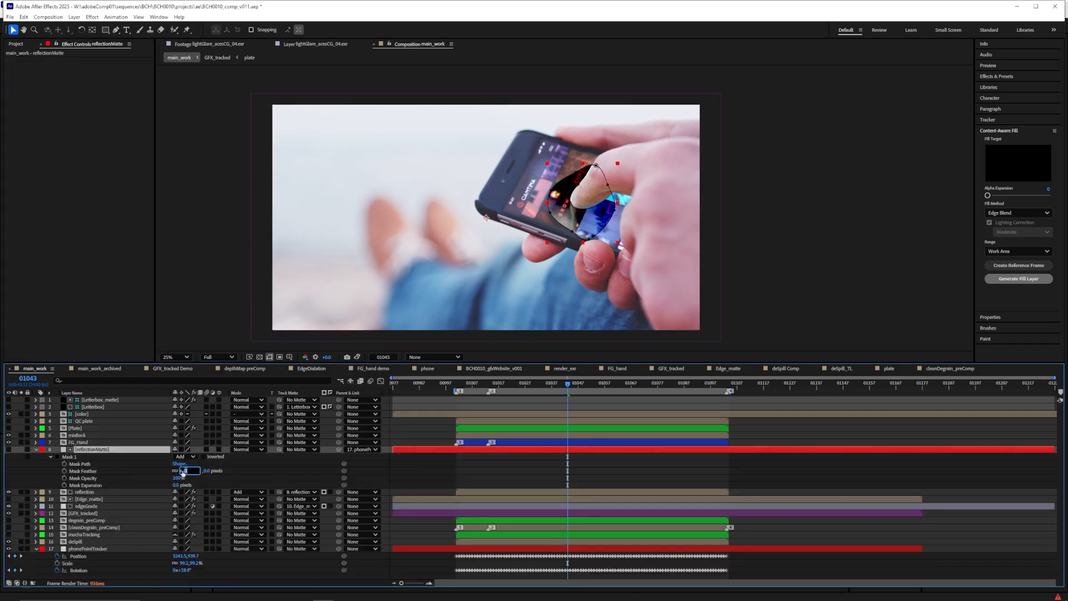
key(Return)
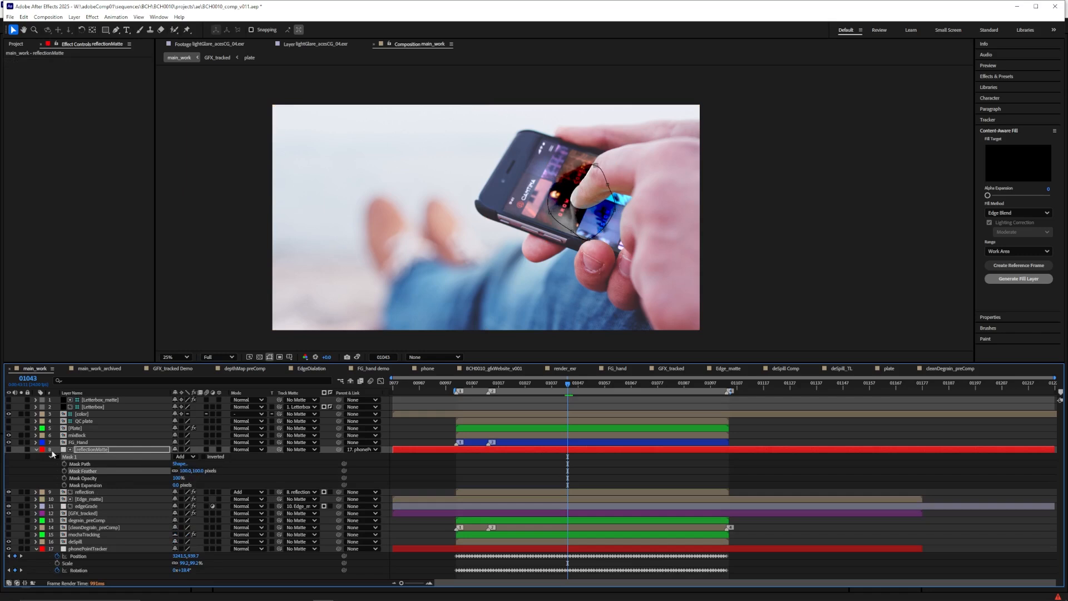
click(50, 458)
- Apply Levels to the reflection layer and order it between Curves and Tint
click(79, 465)
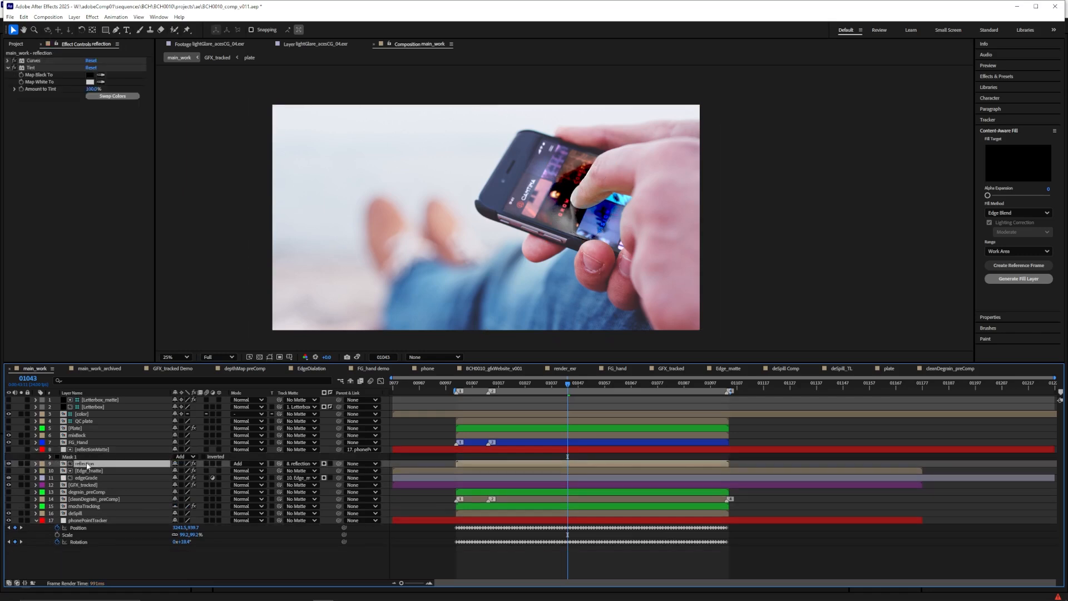
key(ctrl+space)
text(levels)
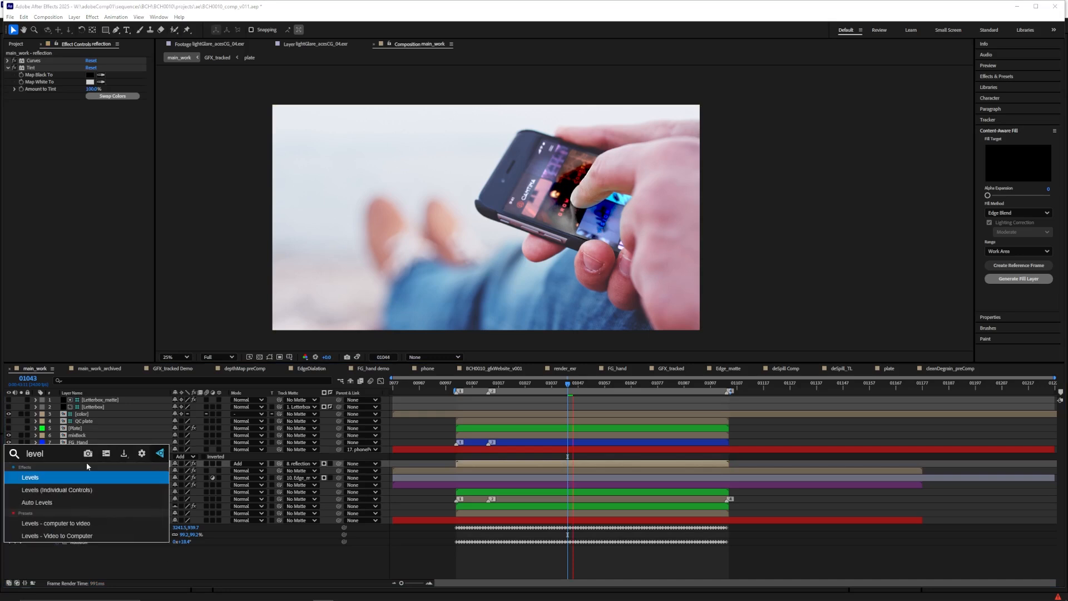
key(Return)
drag(32, 103, 35, 64)
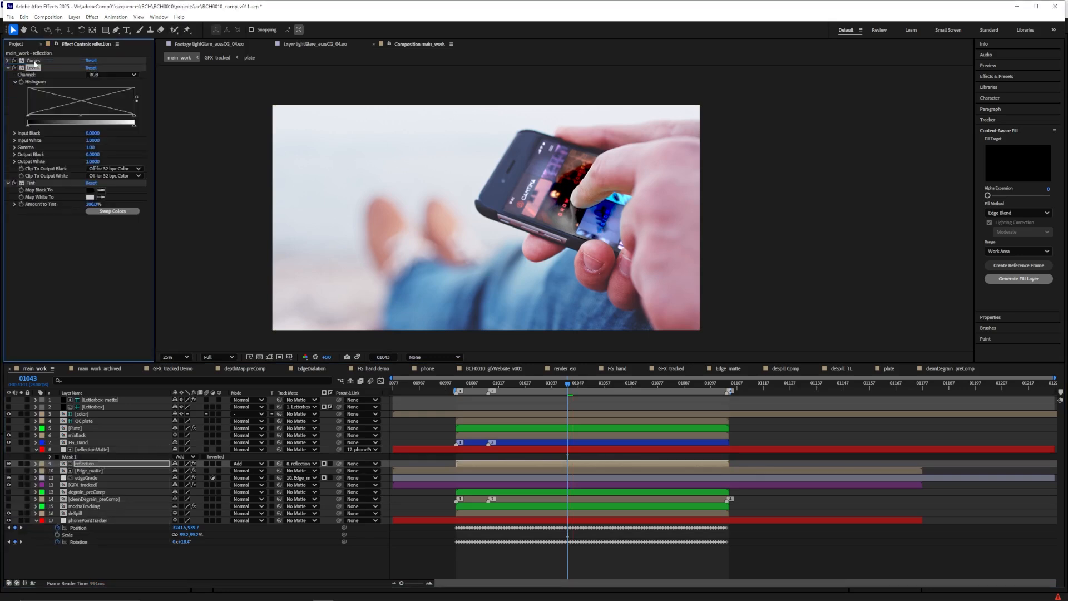
- Turn on Clip To Output Black and Clip To Output White in Levels, and check playback
click(110, 169)
click(103, 187)
click(110, 176)
click(102, 194)
key(space)
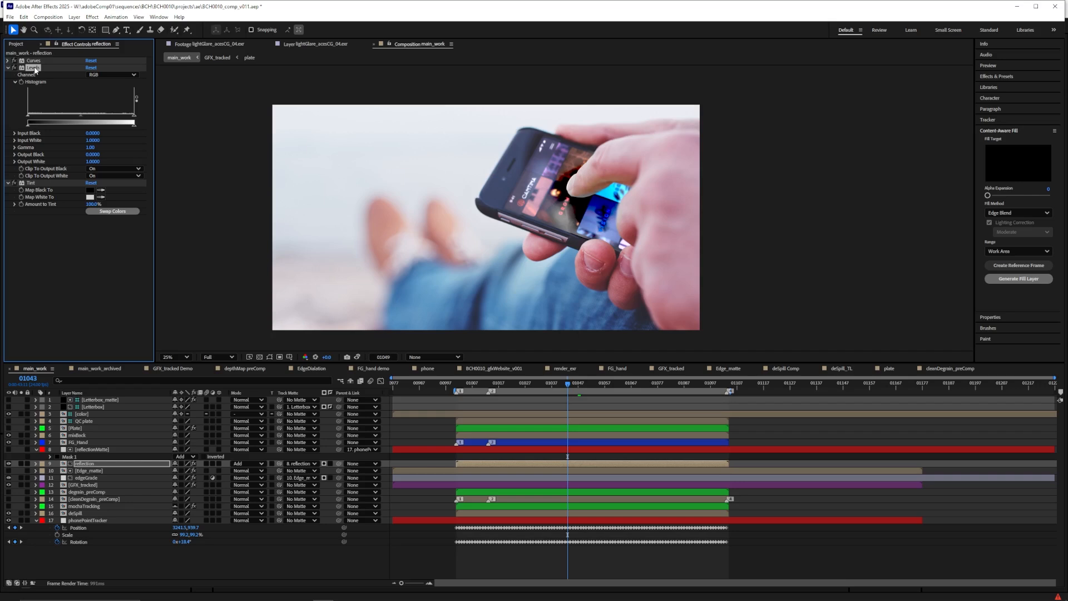
key(space)
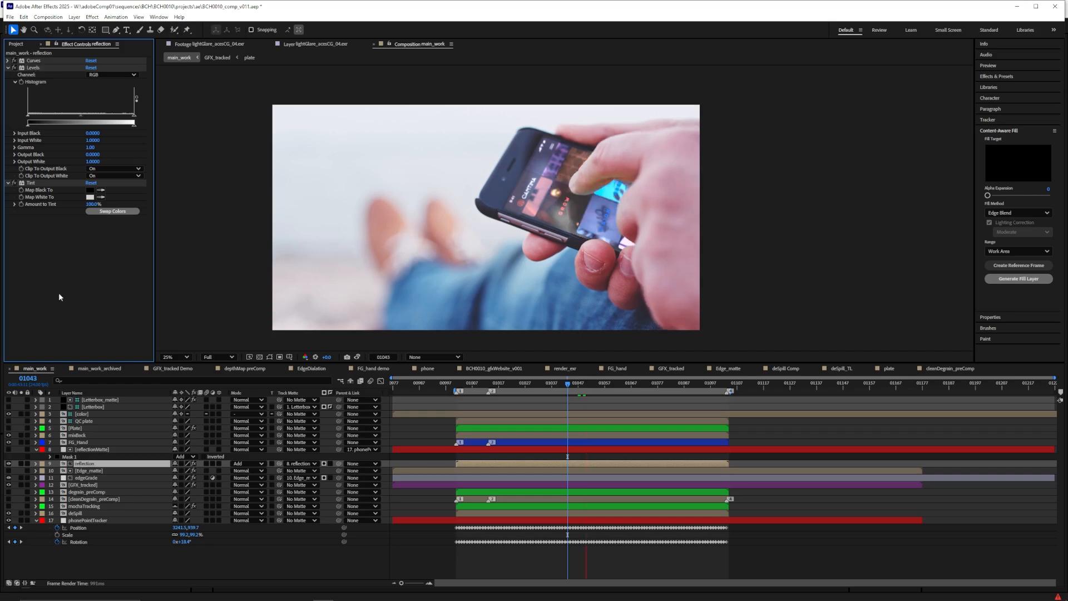
- Soften the reflection layer with Fast Box Blur using Repeat Edge Pixels and check the result at frame 01047
click(91, 225)
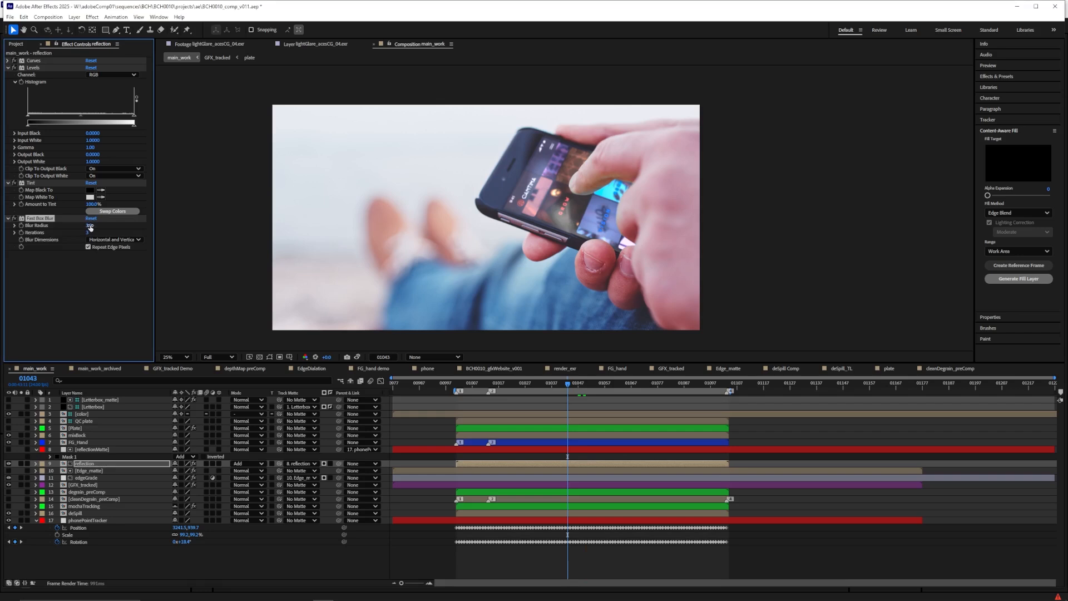
click(578, 385)
key(period)
click(14, 218)
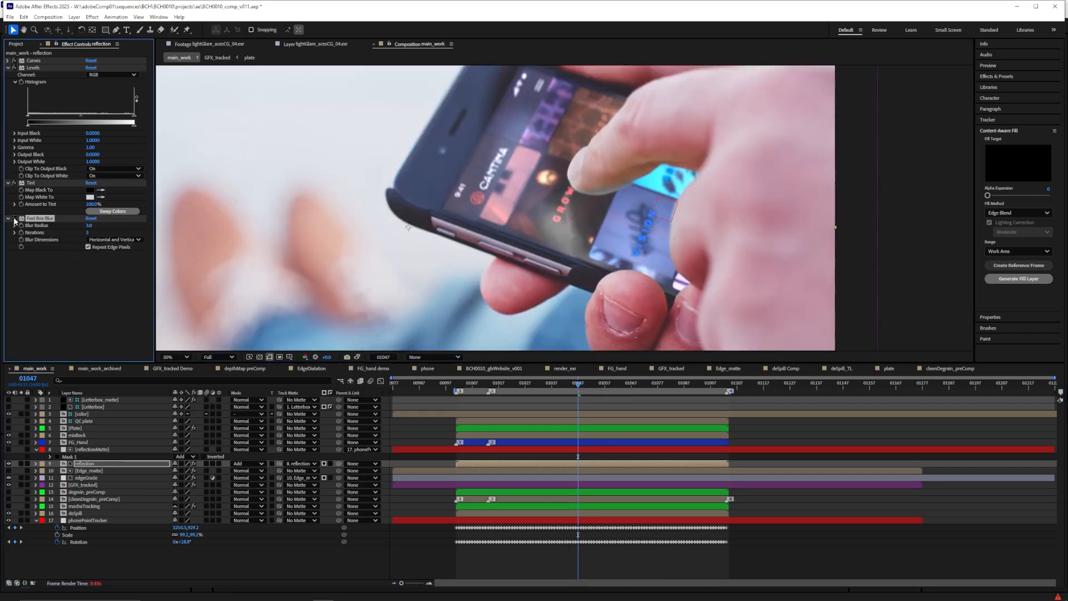
click(8, 220)
- Set the reflection layer's opacity to 50% and compare the composite with the layer hidden and shown
click(95, 464)
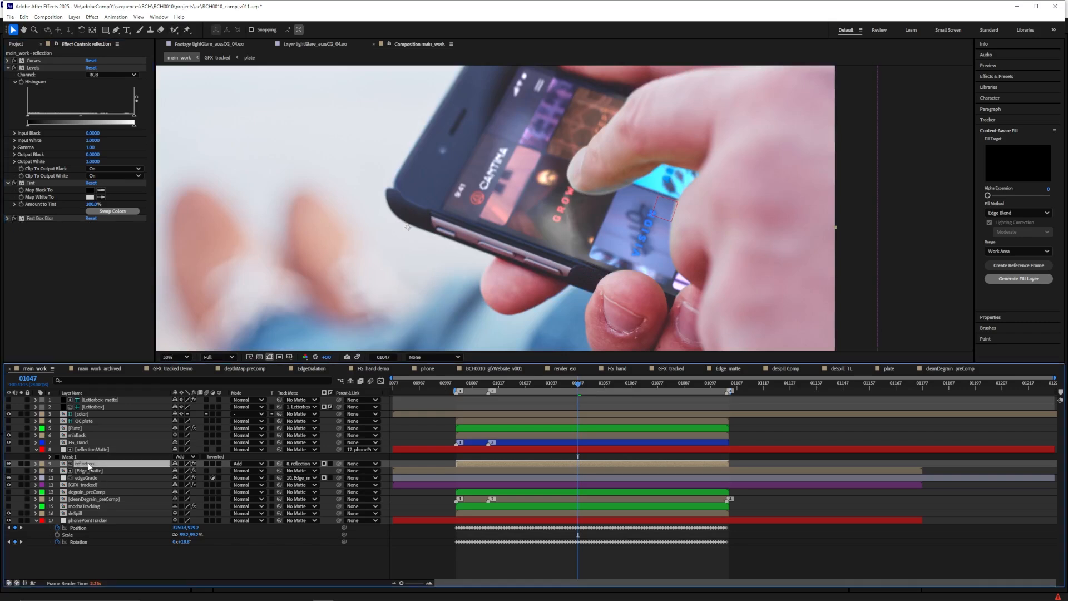
key(t)
key(Return)
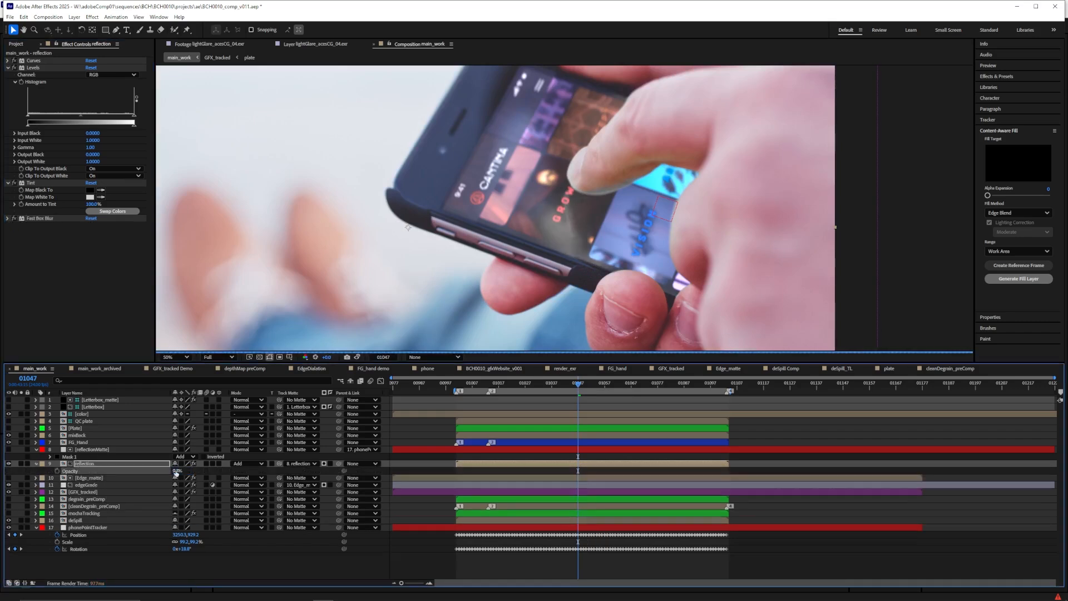
click(9, 464)
click(8, 463)
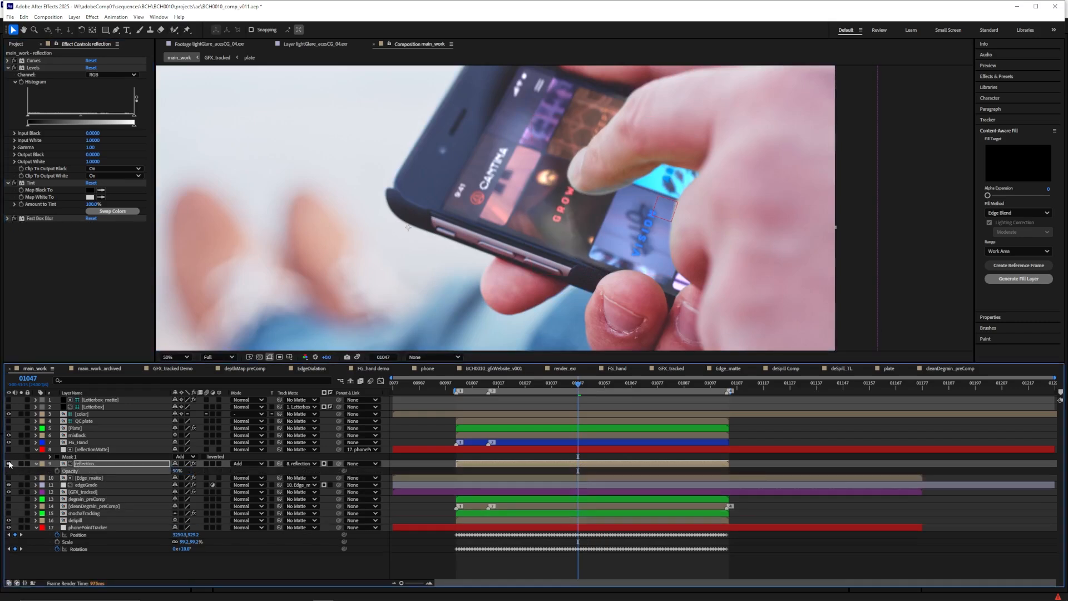
- Reshape reflectionMatte's mask into a smaller outline around the thumb tip and go back to frame 01043
click(82, 454)
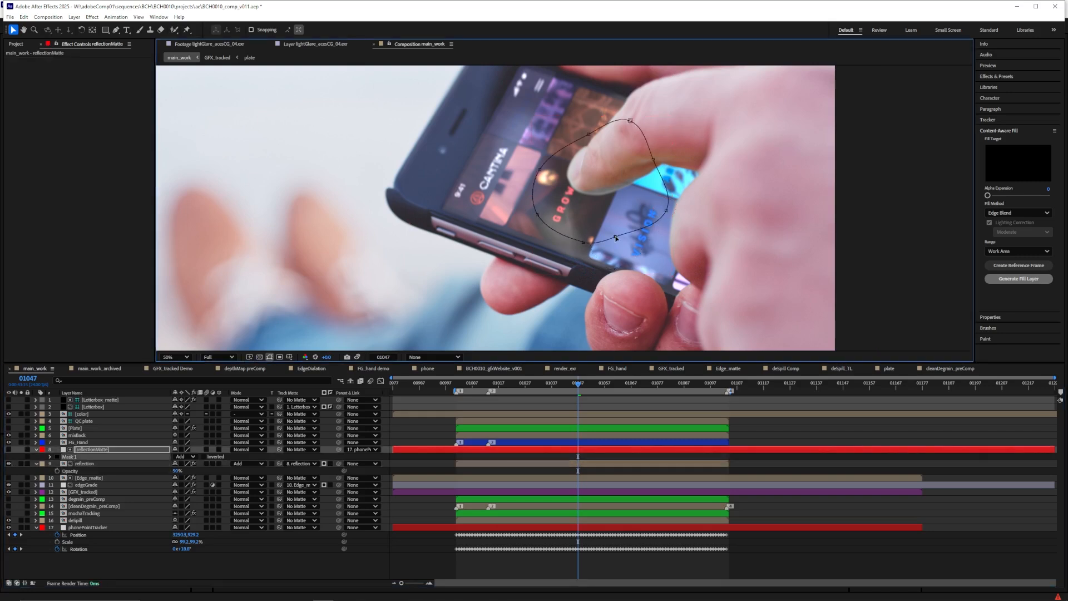
drag(629, 131, 641, 212)
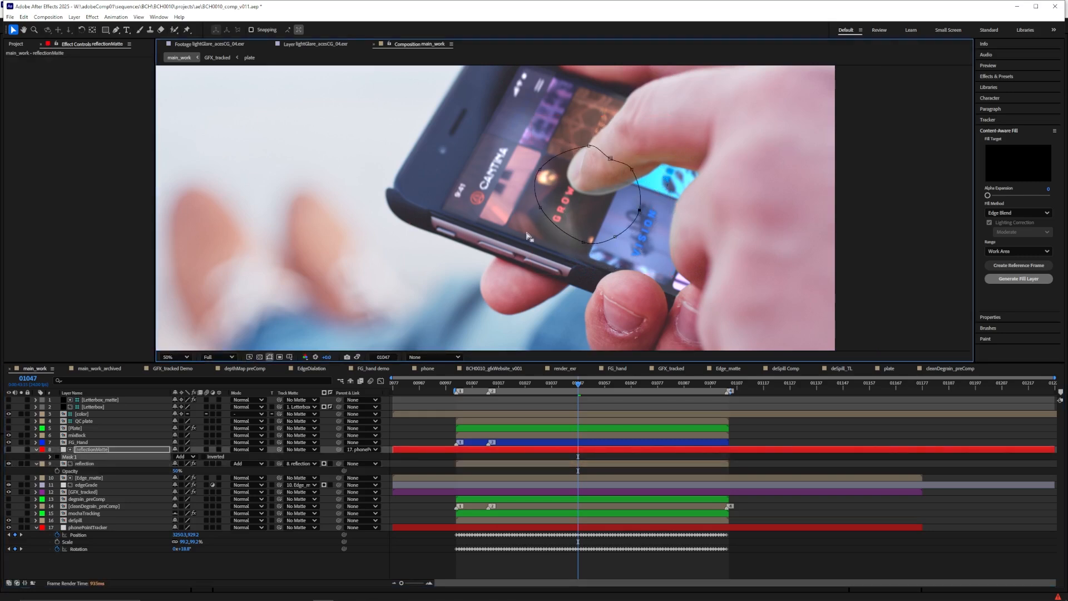
scroll(476, 227, down, 2)
click(568, 383)
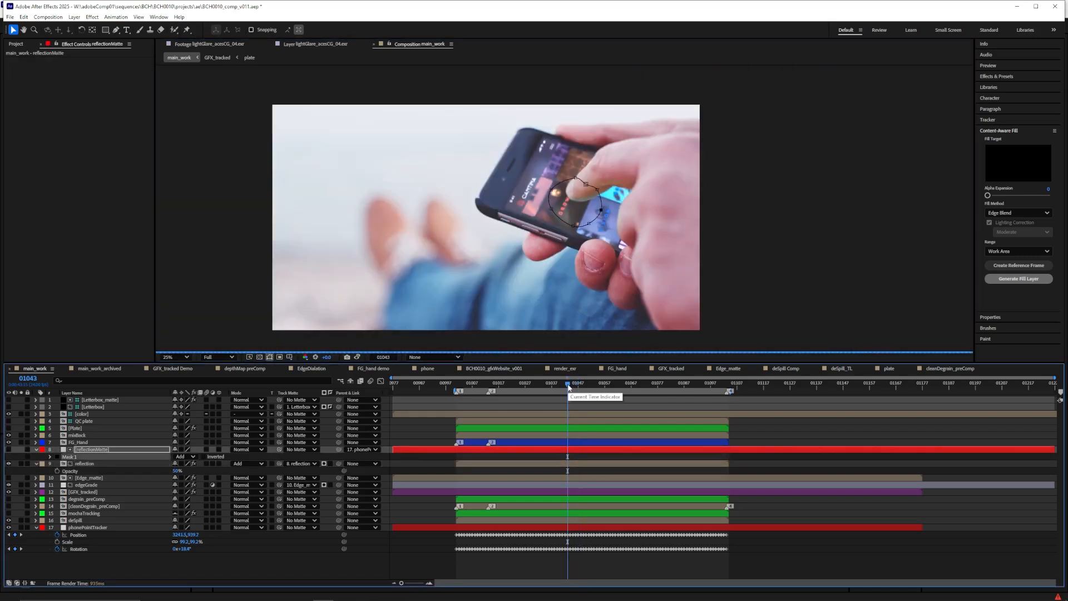